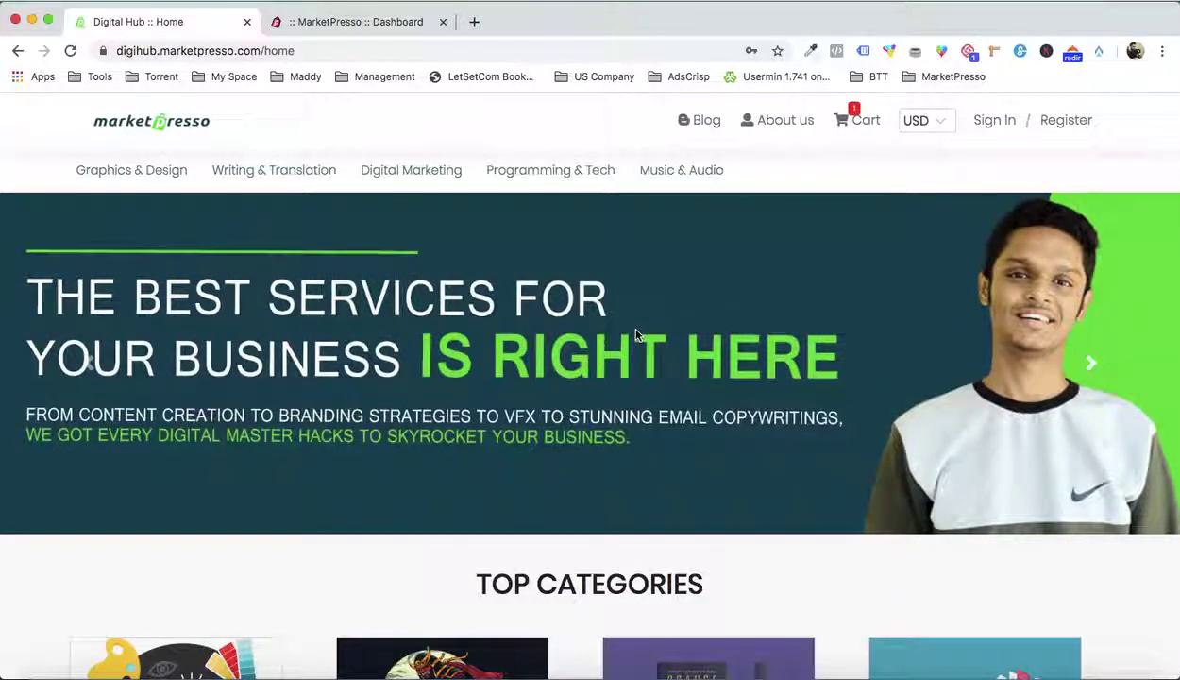
# Scroll through the Digital Hub homepage's hero, Top Categories, About, Testimonials and Popular Services sections
pyautogui.scroll(-5, 636, 334)
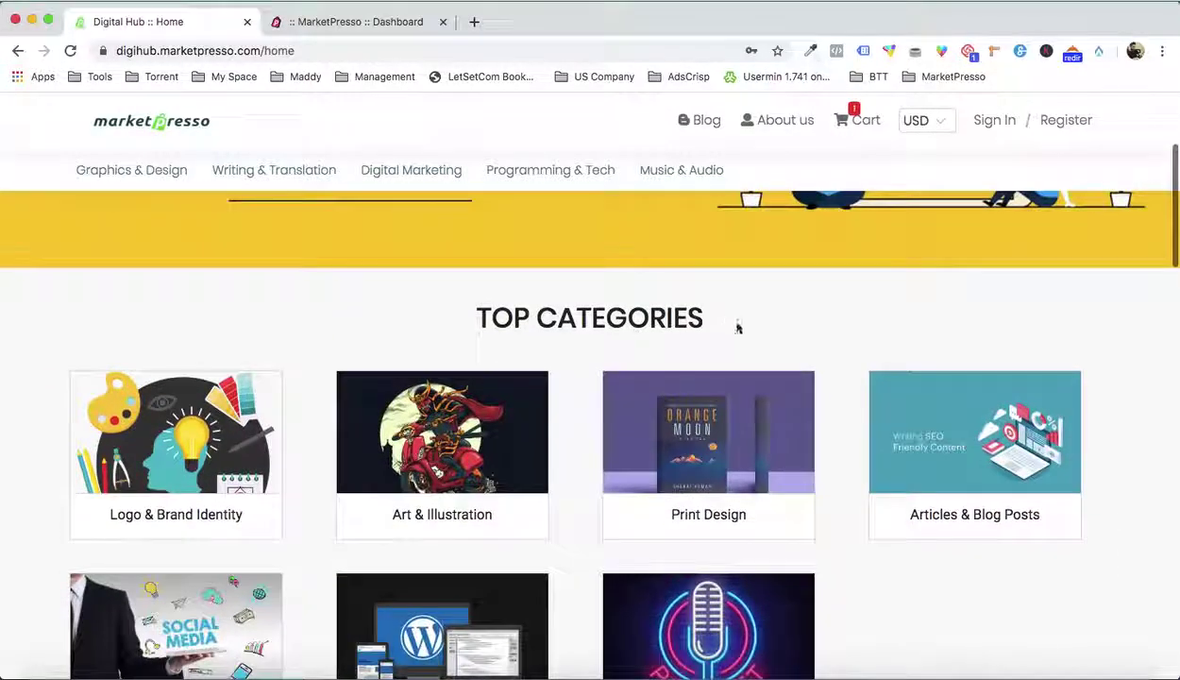
pyautogui.scroll(-1, 758, 337)
pyautogui.scroll(5, 760, 338)
pyautogui.scroll(-5, 761, 340)
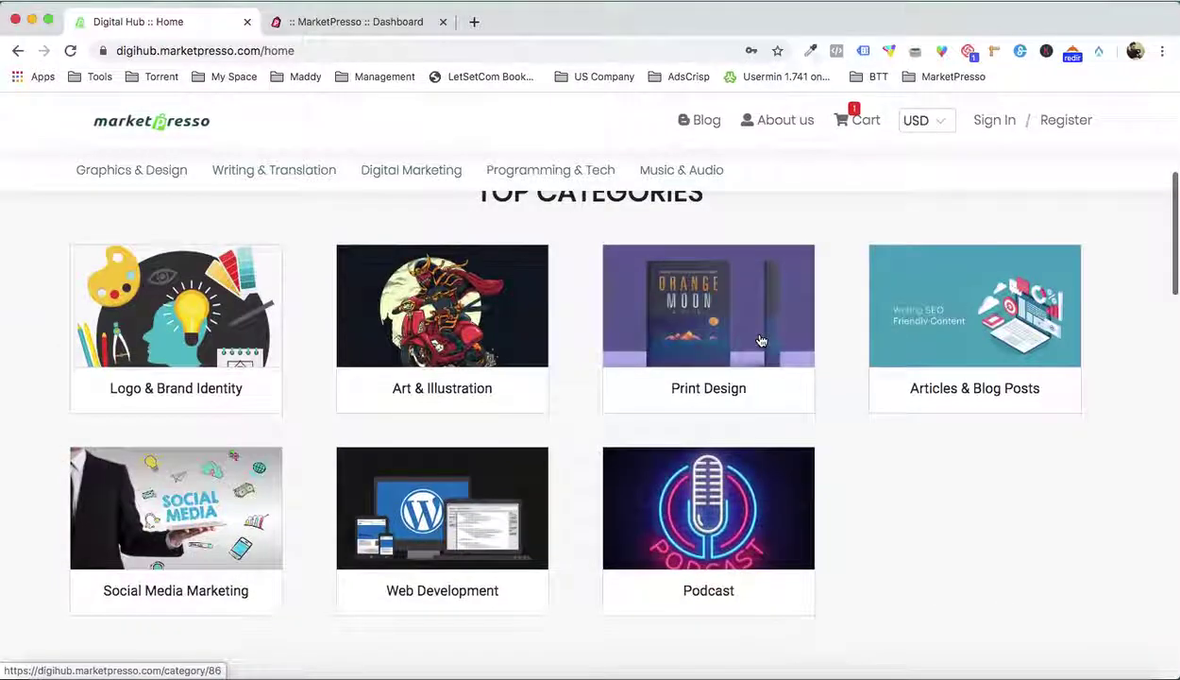
pyautogui.scroll(5, 762, 337)
pyautogui.scroll(-4, 793, 354)
pyautogui.scroll(-6, 812, 364)
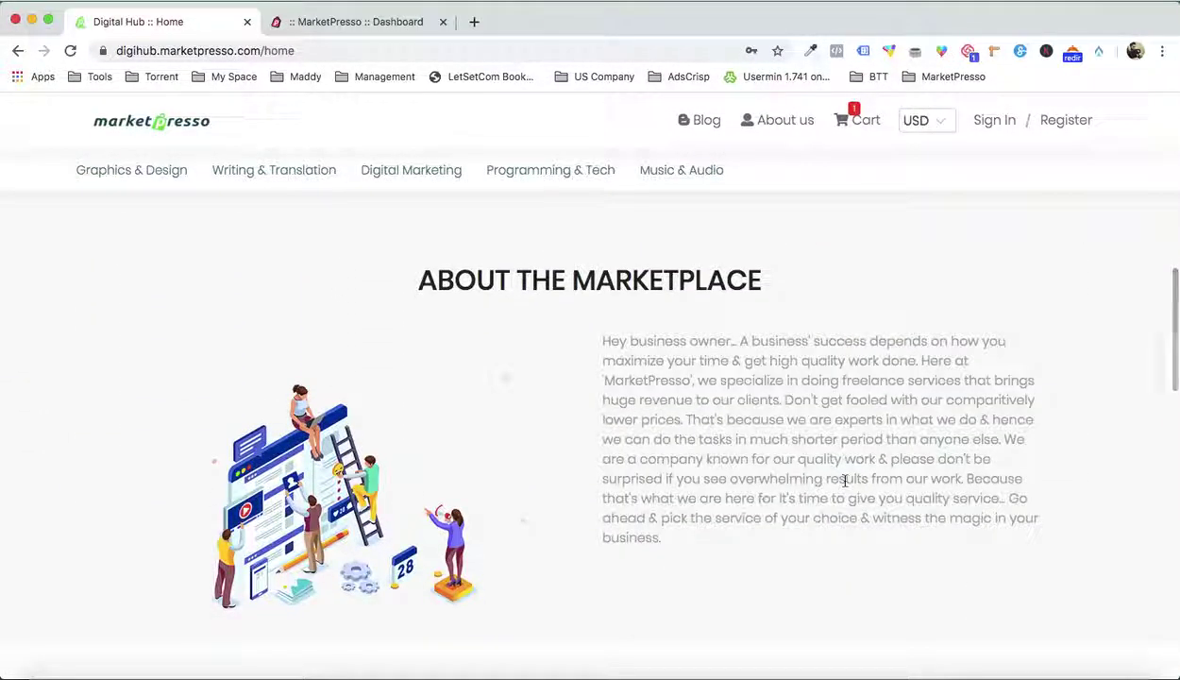
pyautogui.scroll(-7, 845, 480)
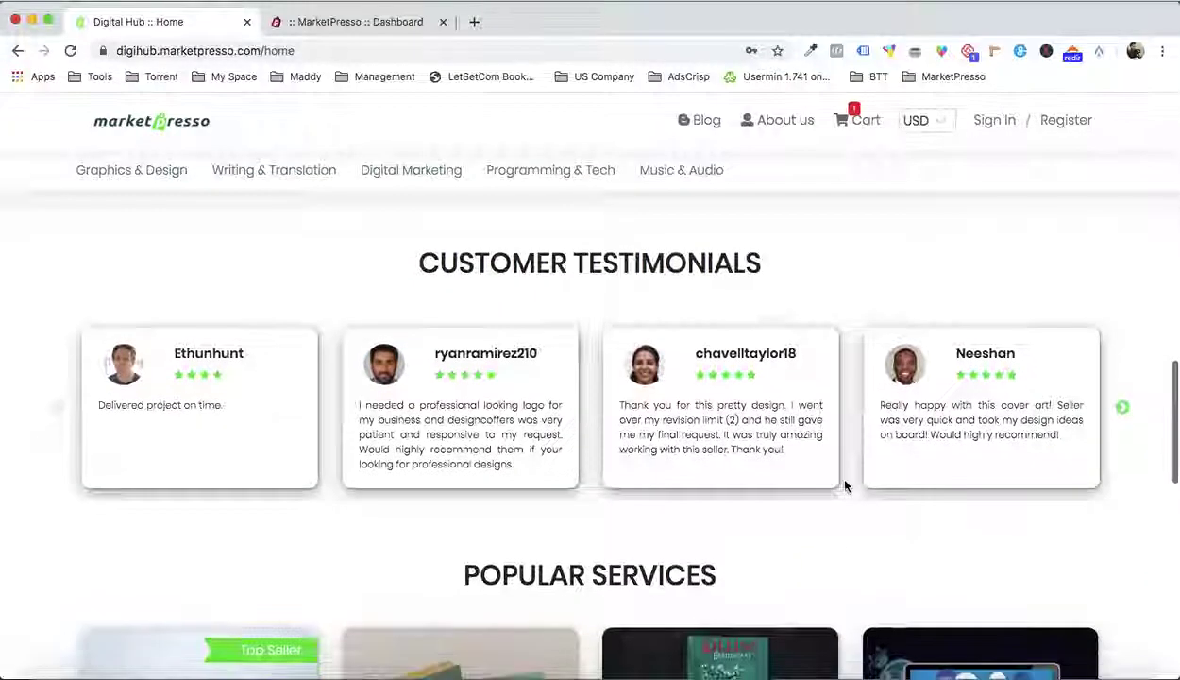
pyautogui.scroll(-5, 845, 486)
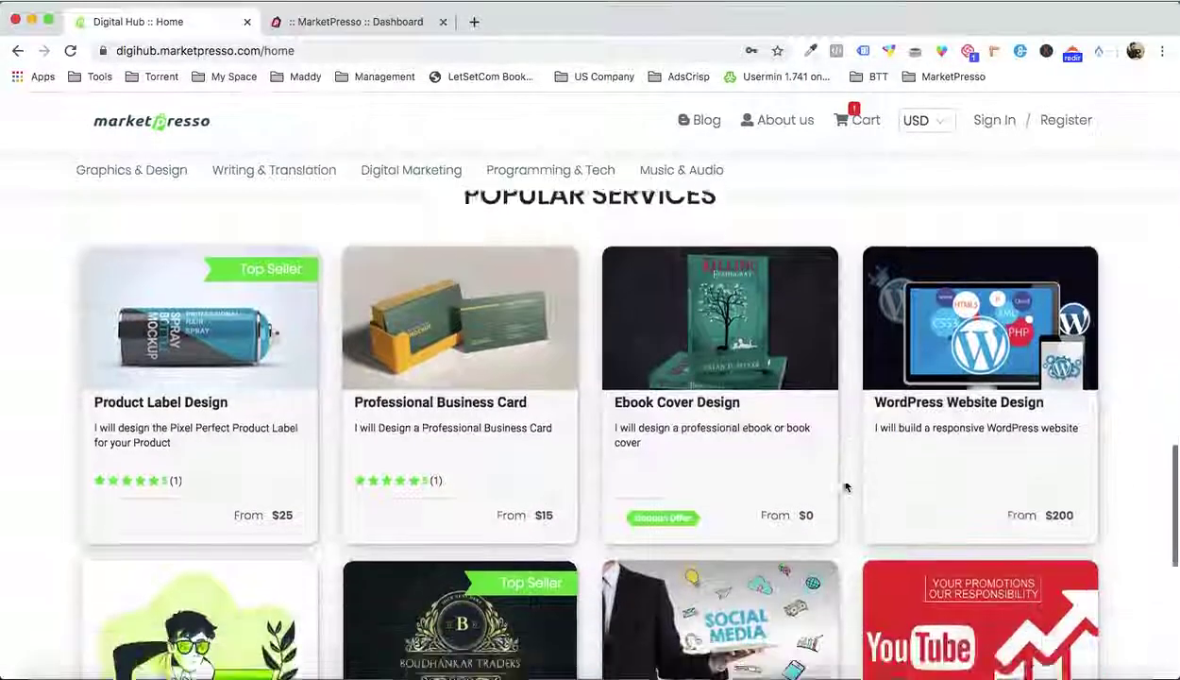
pyautogui.scroll(-3, 845, 486)
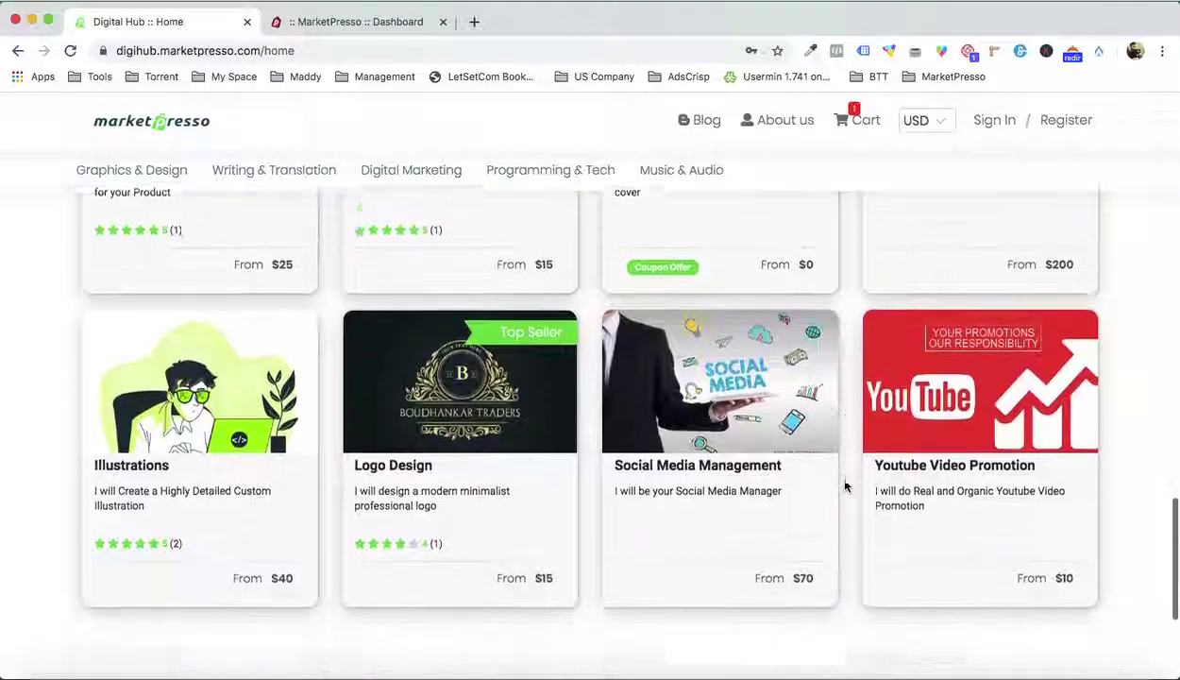
pyautogui.scroll(9, 845, 485)
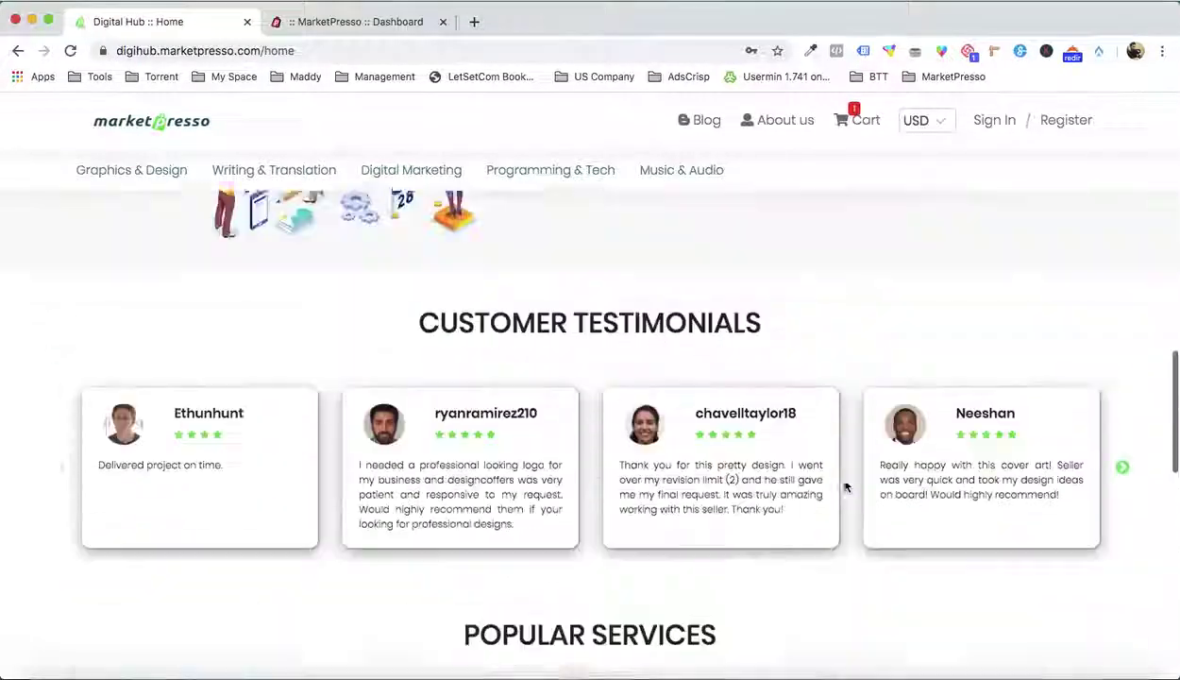
pyautogui.scroll(-5, 845, 485)
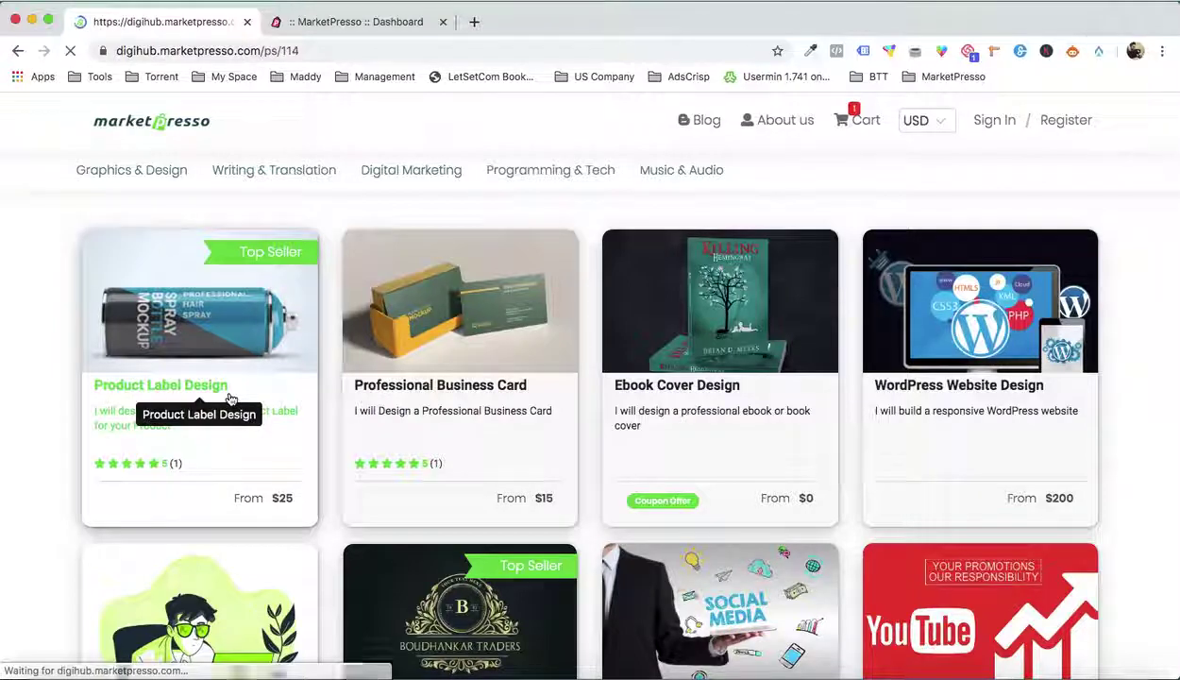
# Review the Product Label Design service page and proceed with the $25 package to Customize Your Package
pyautogui.scroll(-5, 451, 446)
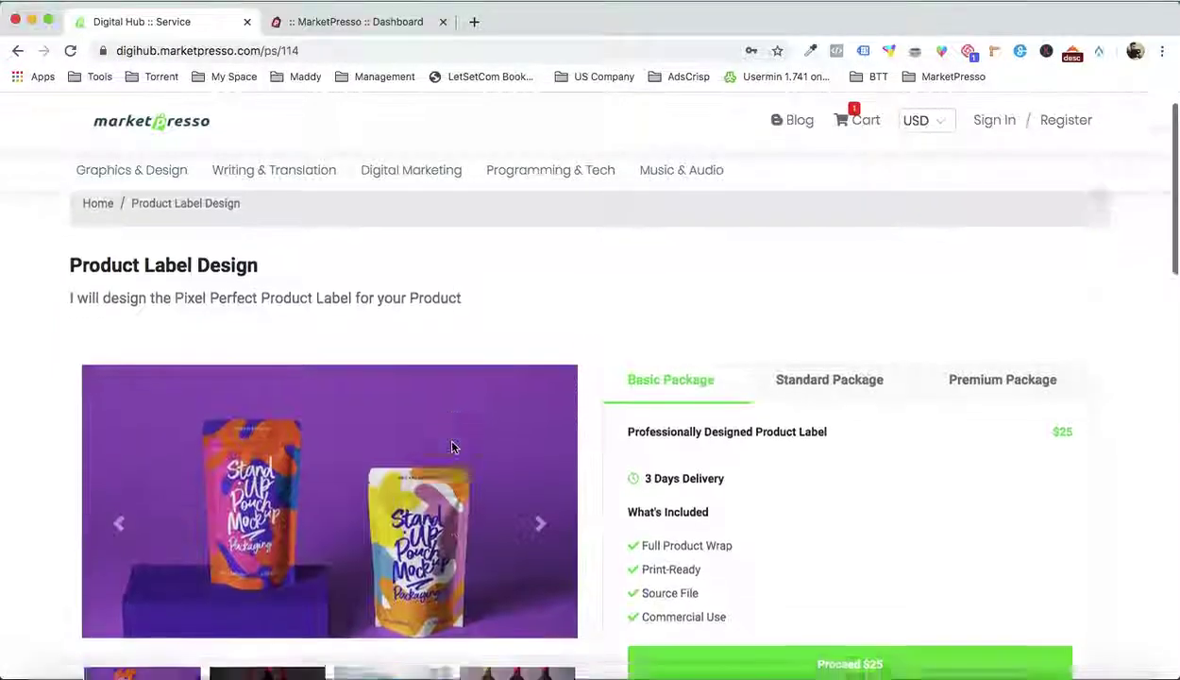
pyautogui.scroll(-10, 451, 447)
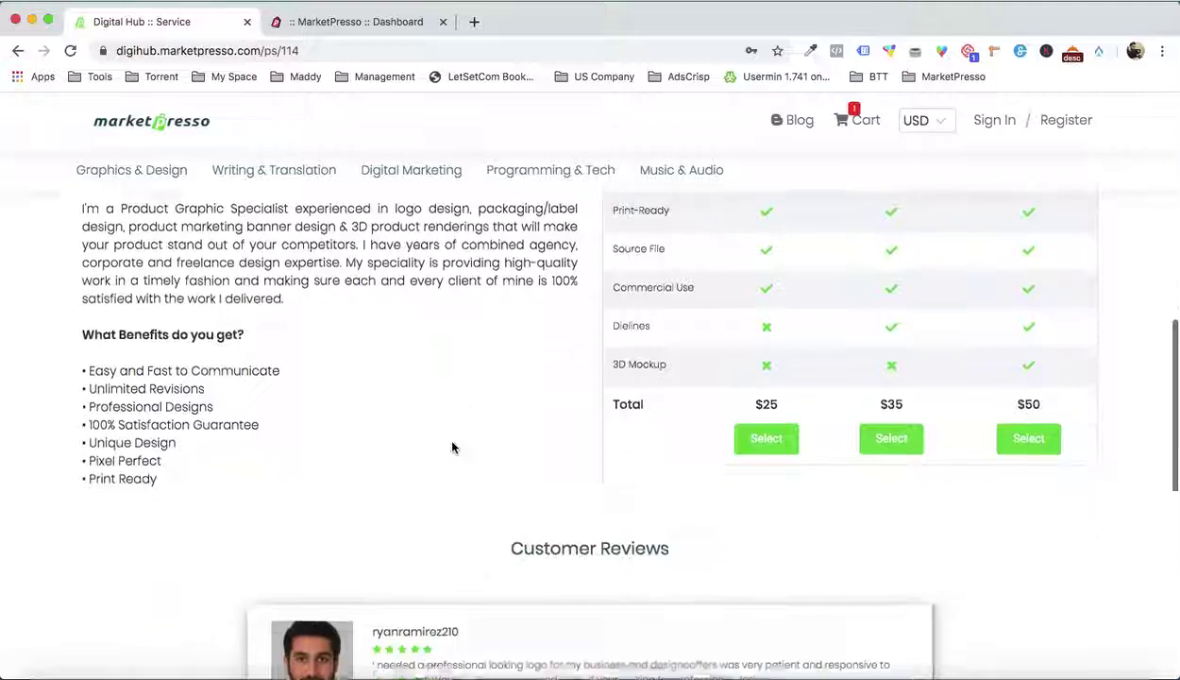
pyautogui.scroll(15, 451, 447)
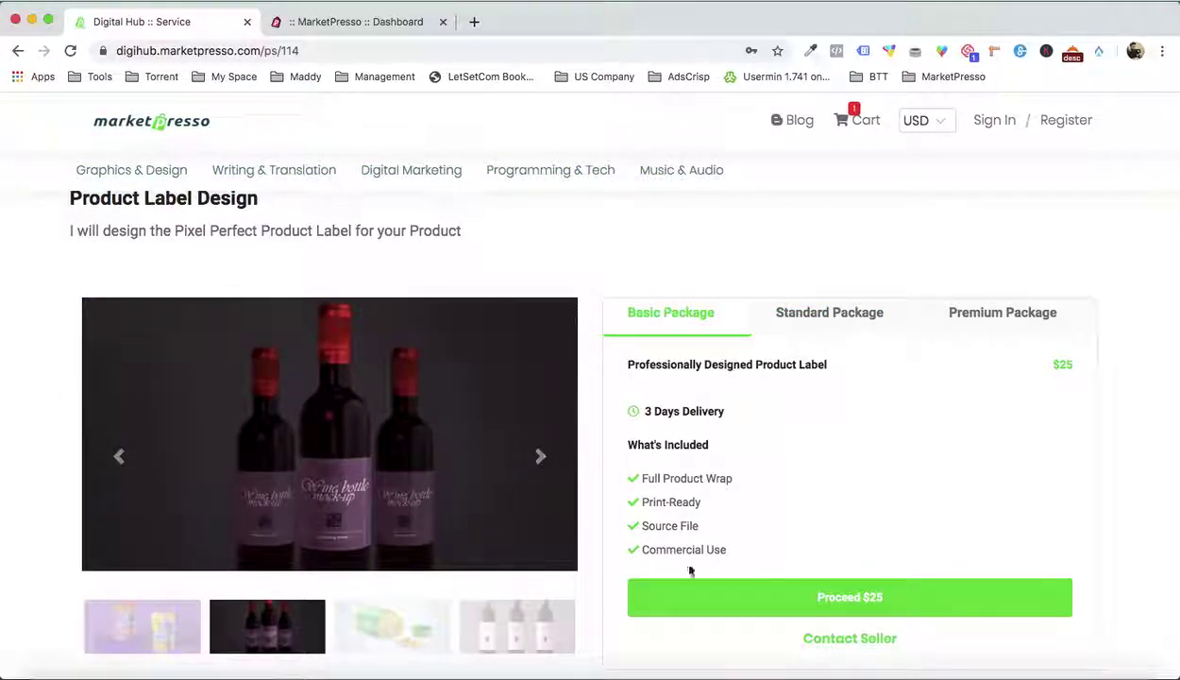
pyautogui.scroll(-2, 495, 487)
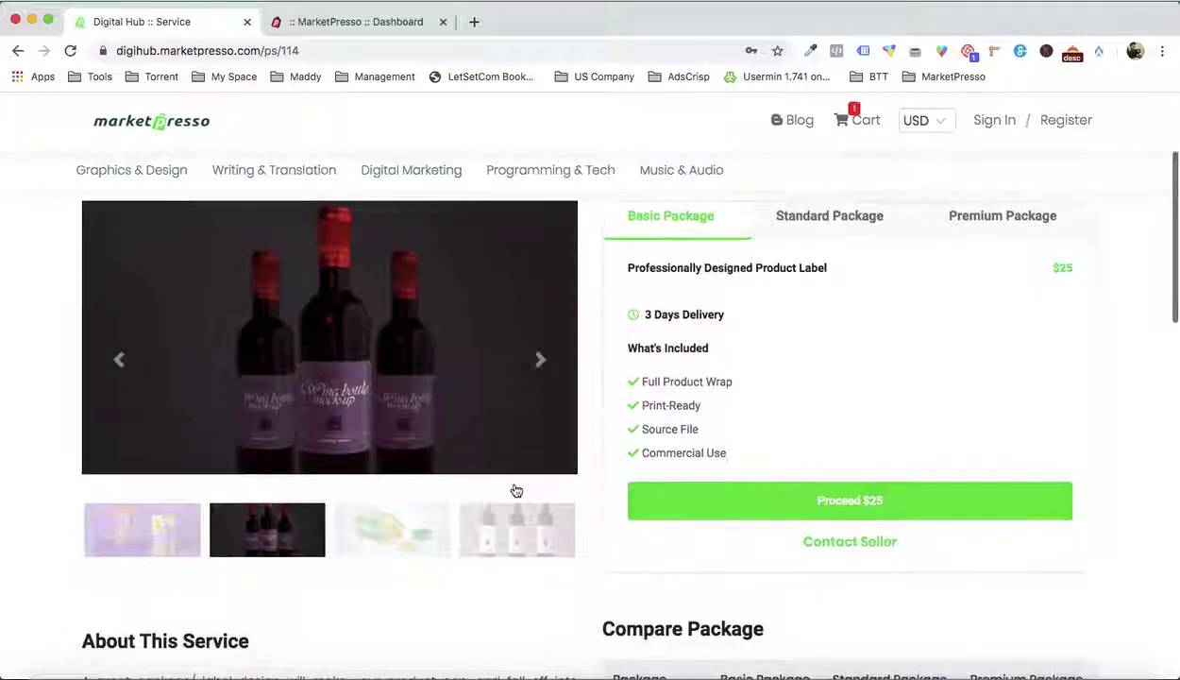
pyautogui.click(734, 502)
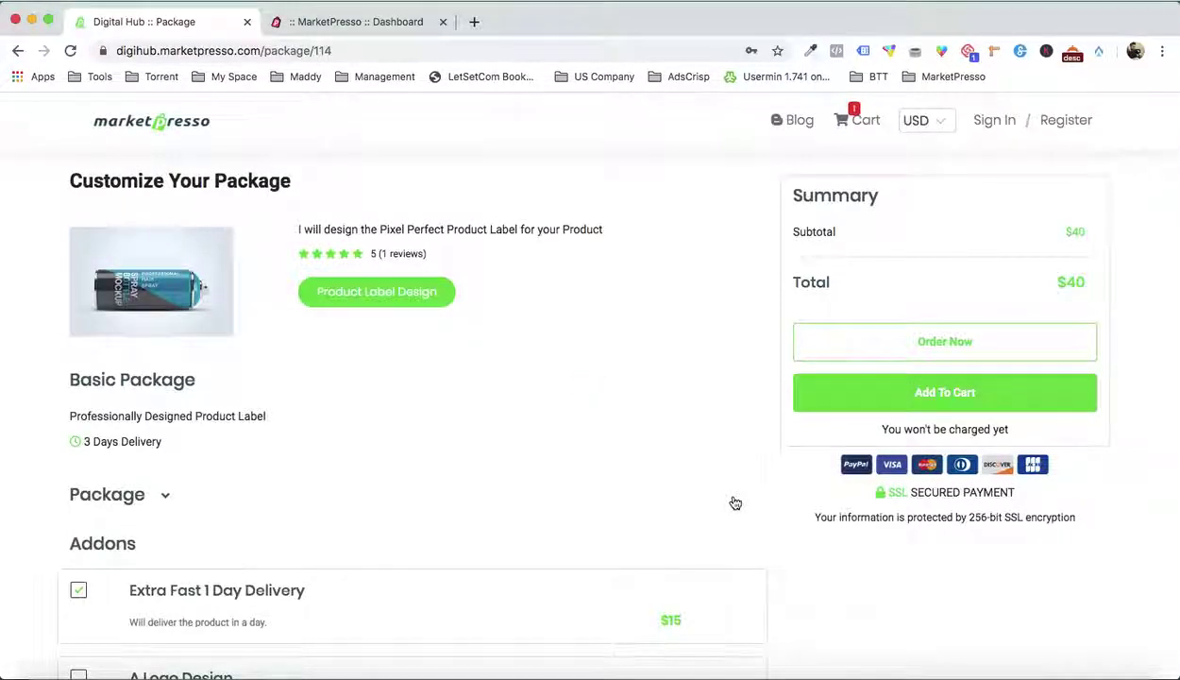
pyautogui.scroll(-3, 734, 502)
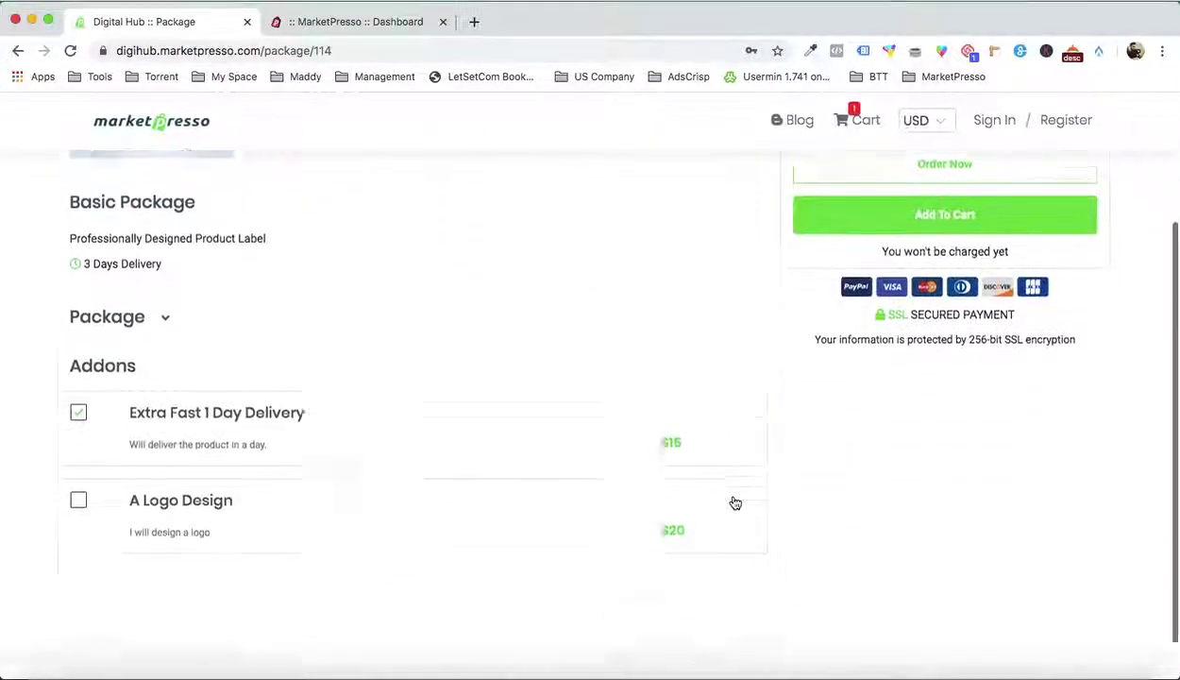
pyautogui.scroll(3, 733, 500)
# From the admin dashboard, add a new marketplace of type Services under MARKET PLACE
pyautogui.click(356, 18)
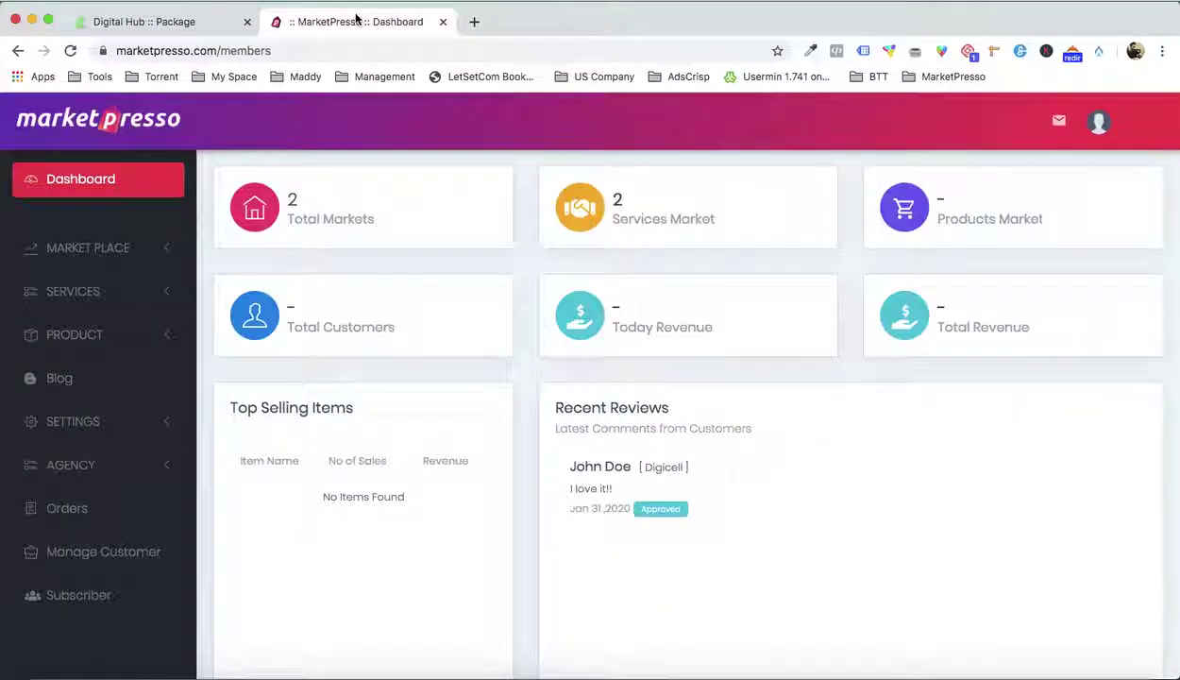
pyautogui.click(149, 247)
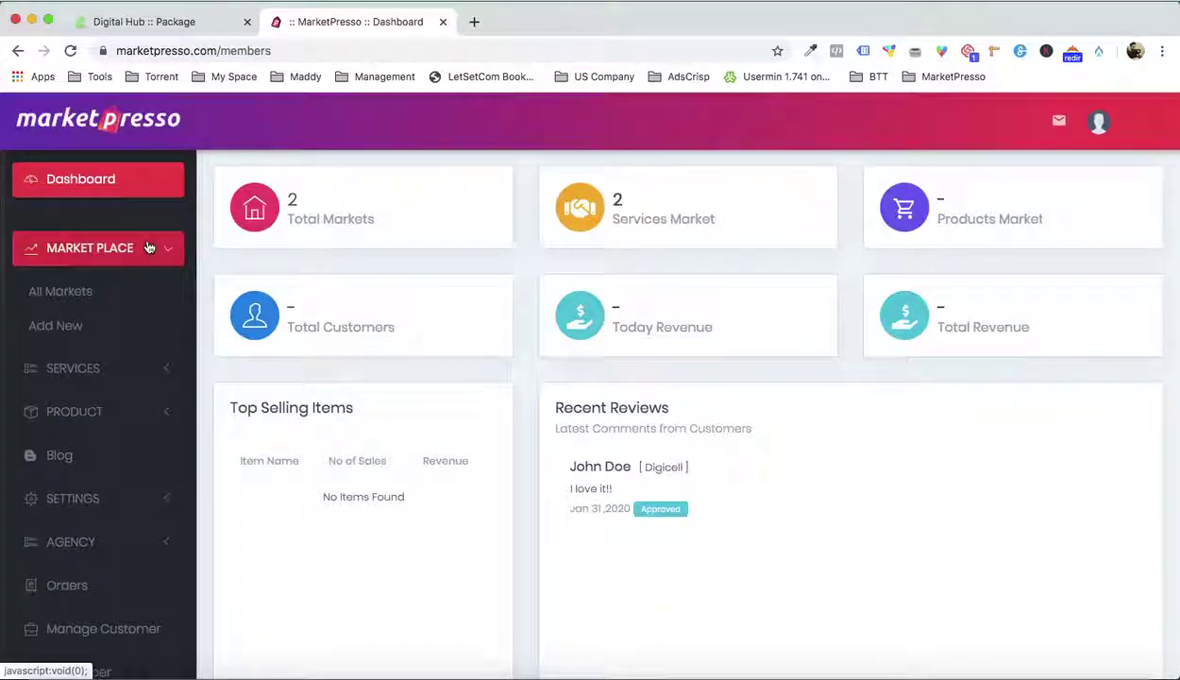
pyautogui.click(72, 328)
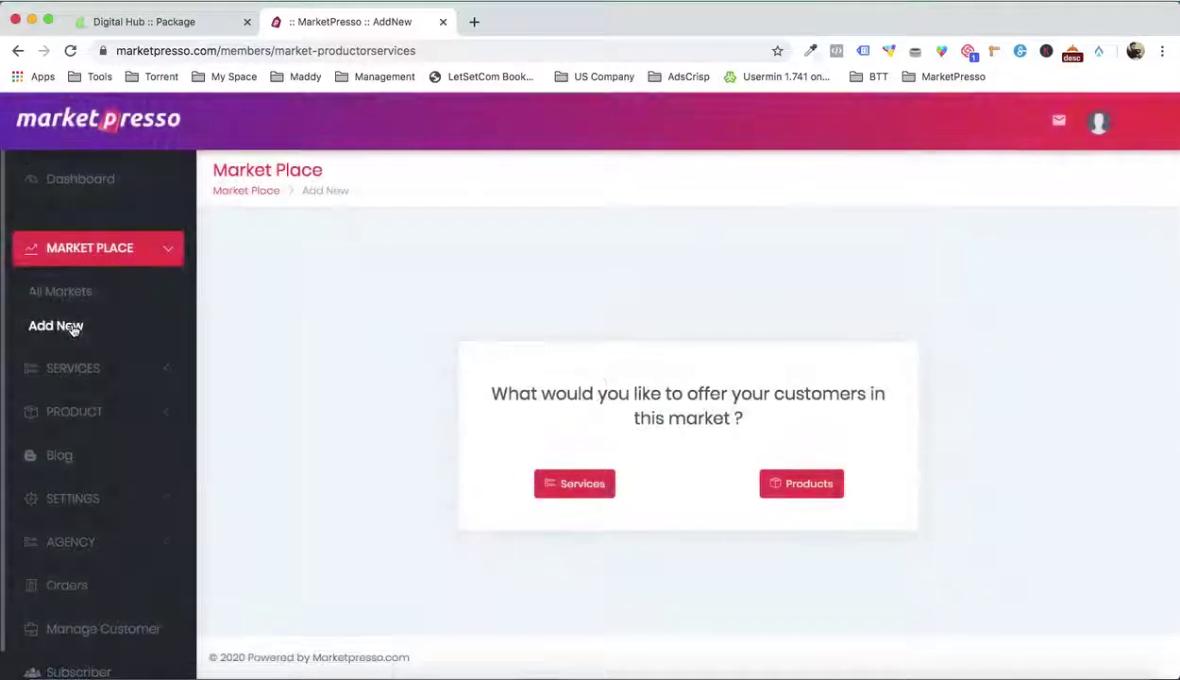
pyautogui.click(551, 489)
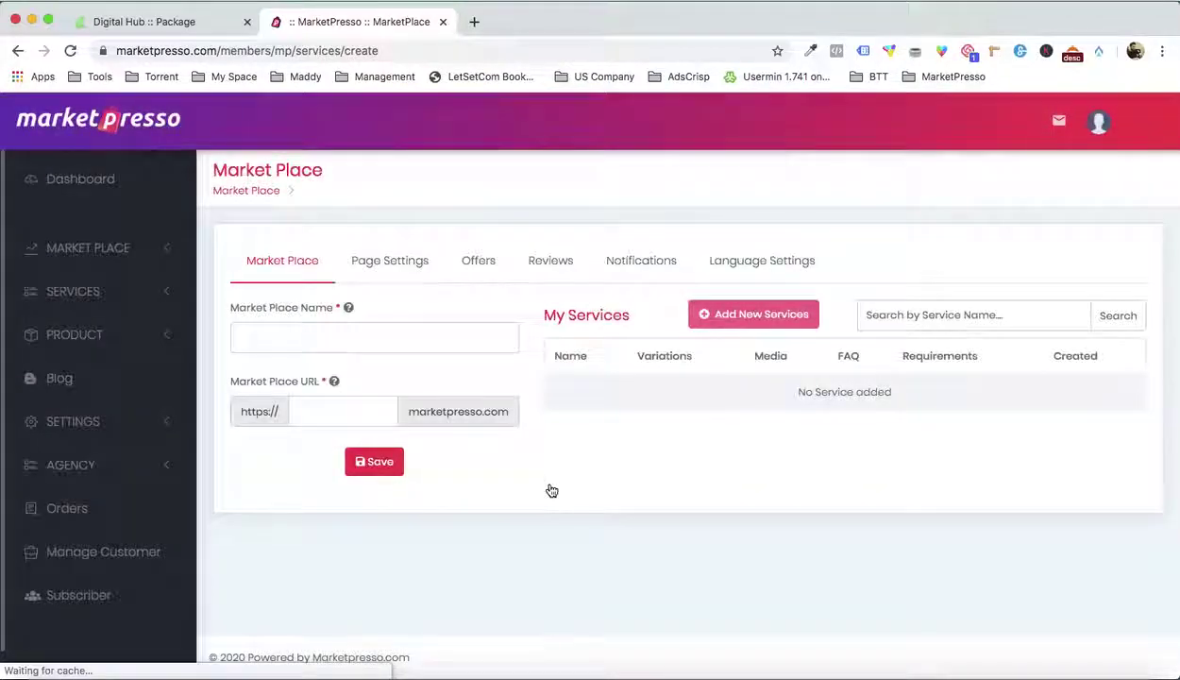
# Name the marketplace 'Digi Marketplace' with URL 'digimarket' and save it
pyautogui.click(288, 330)
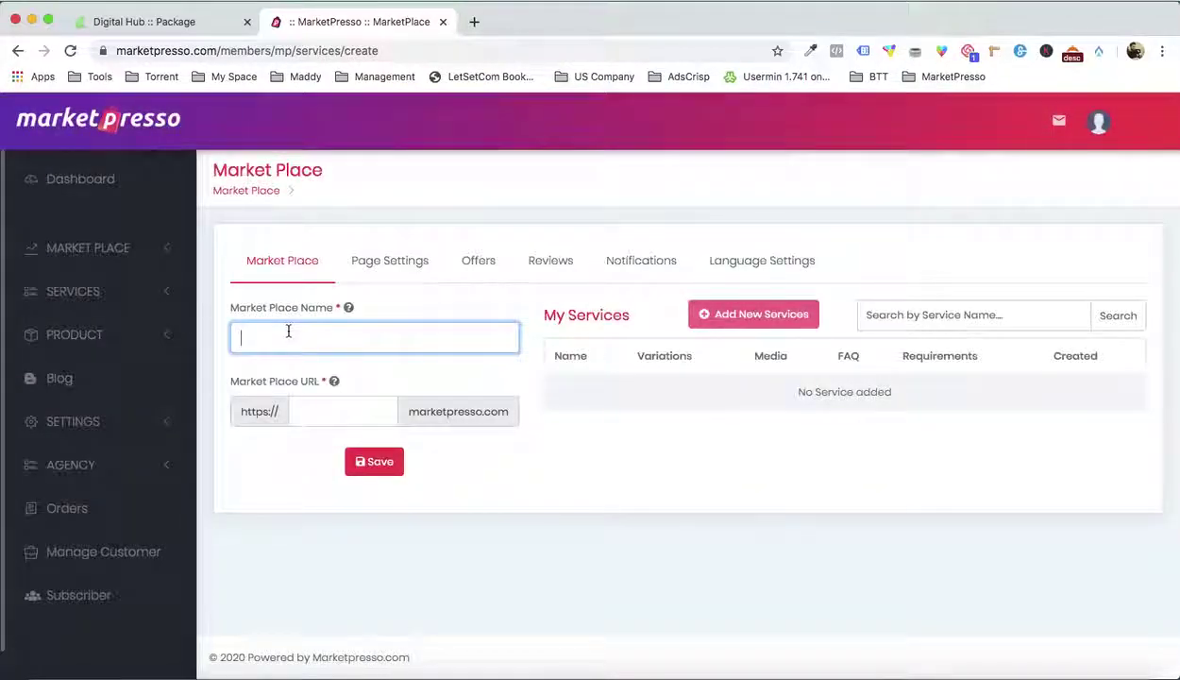
pyautogui.click(316, 413)
pyautogui.write('digimarket')
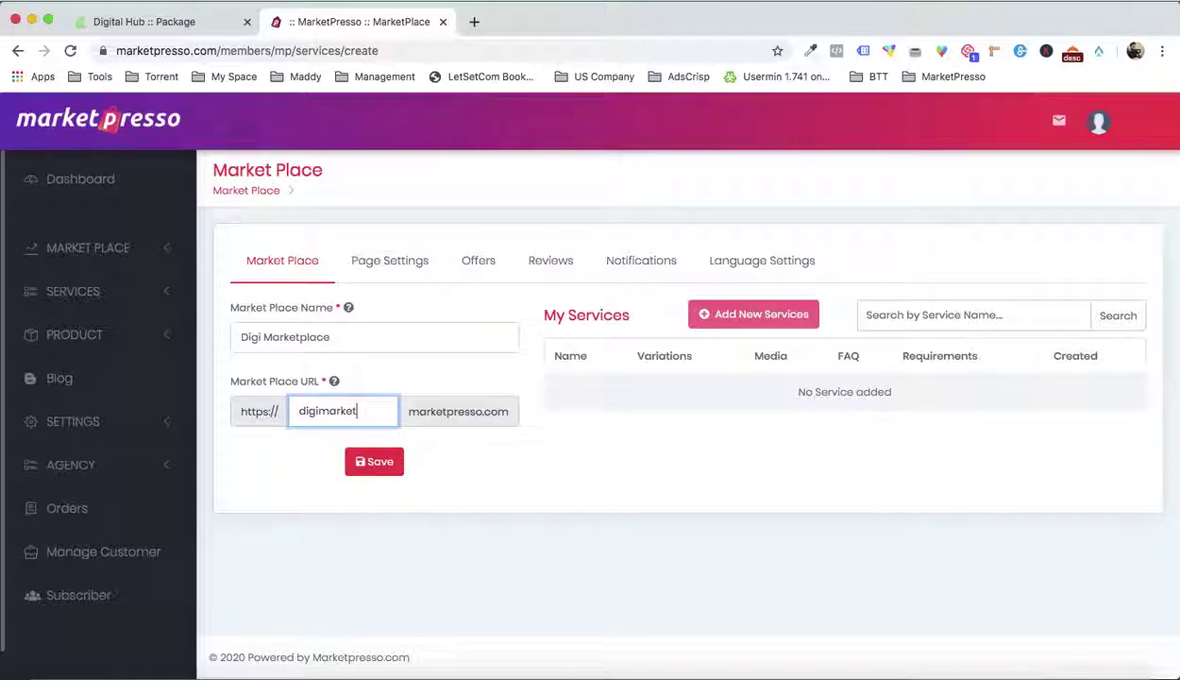
pyautogui.click(390, 462)
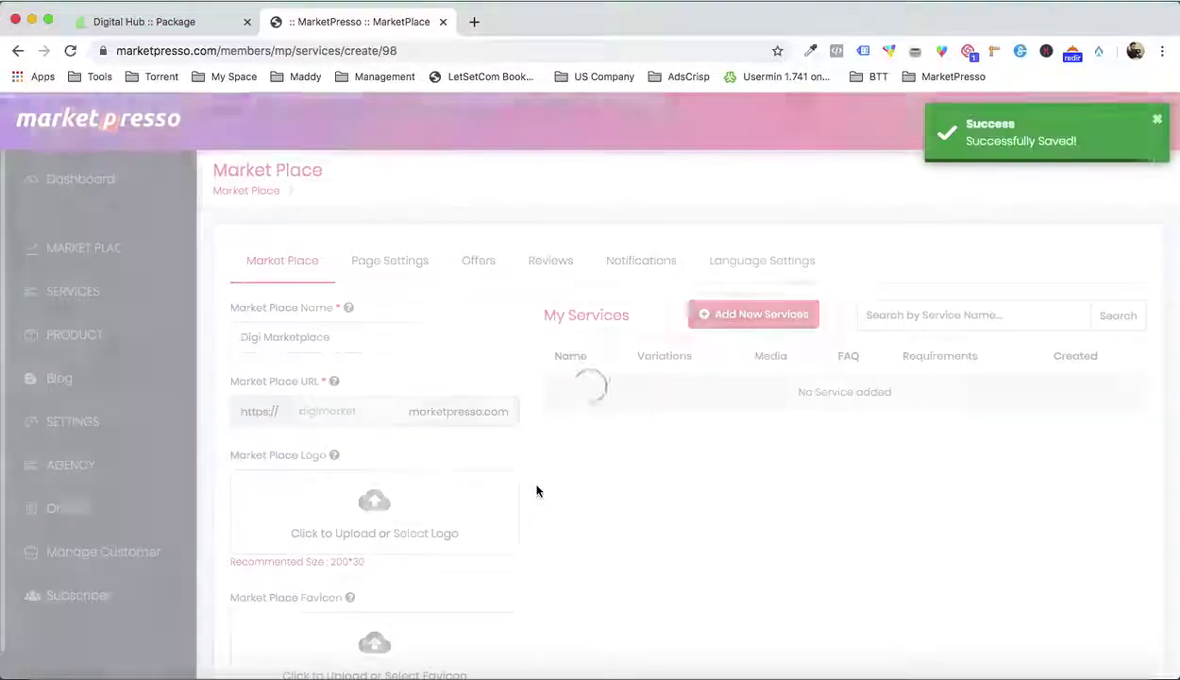
pyautogui.scroll(-3, 536, 490)
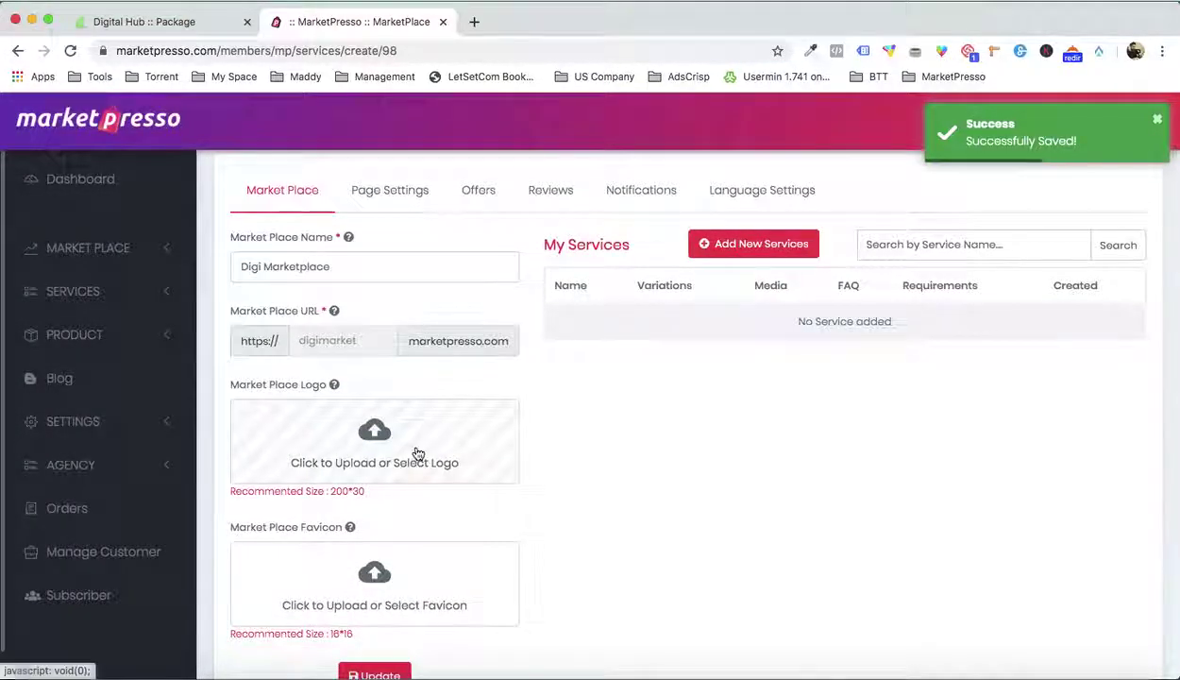
pyautogui.click(418, 452)
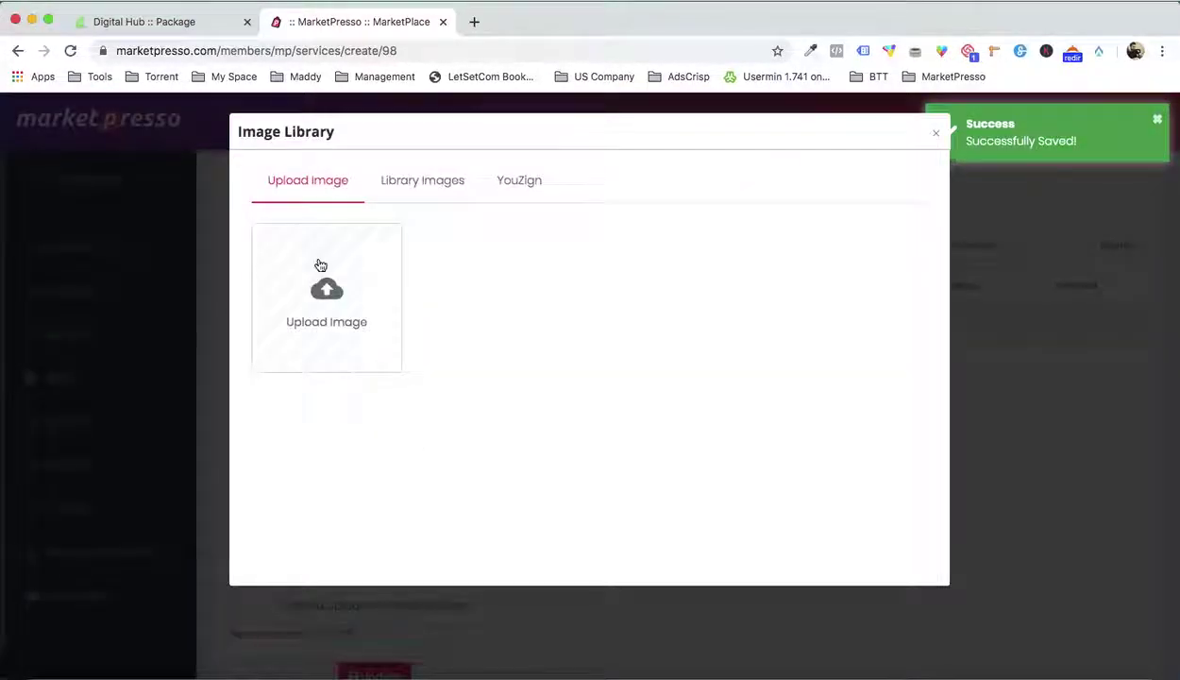
# Upload Demo > Logo > logo1.png and set it as the marketplace logo
pyautogui.click(320, 265)
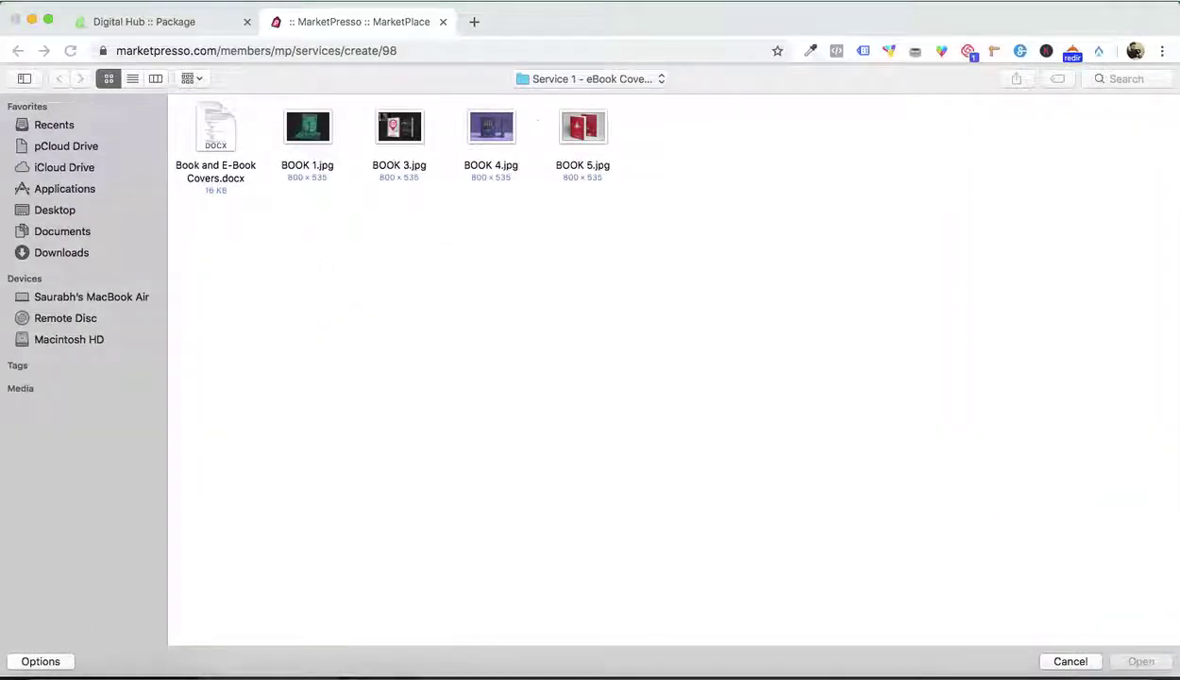
pyautogui.click(585, 79)
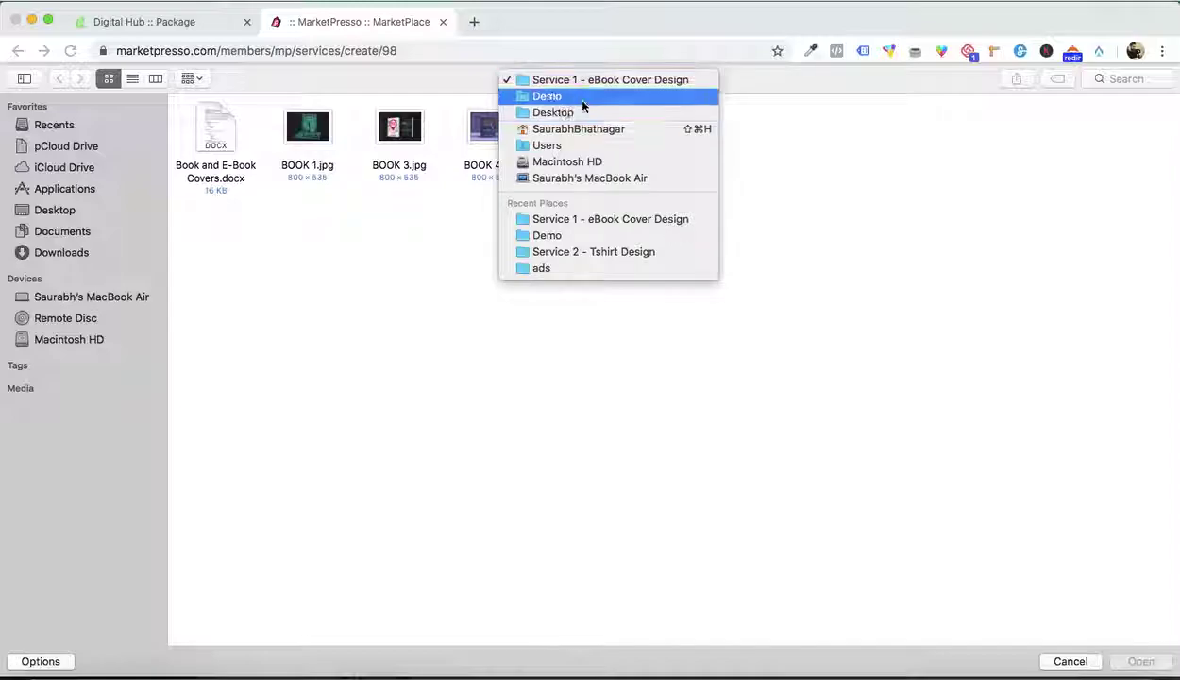
pyautogui.click(571, 95)
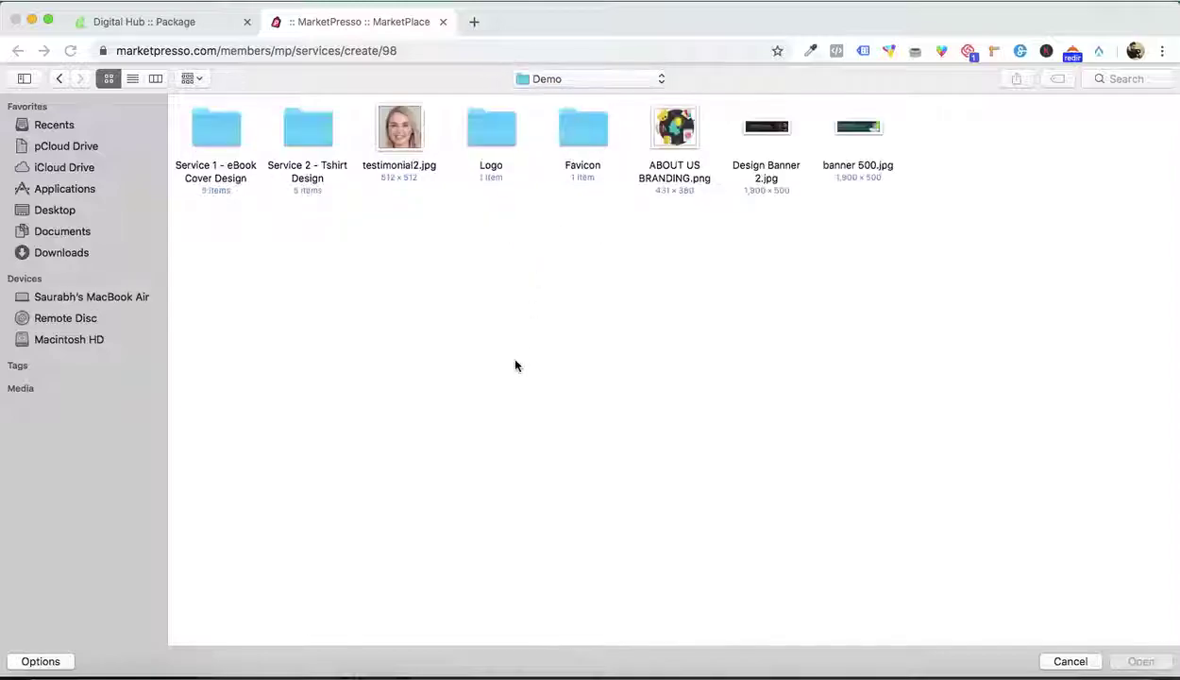
pyautogui.doubleClick(478, 147)
pyautogui.doubleClick(225, 130)
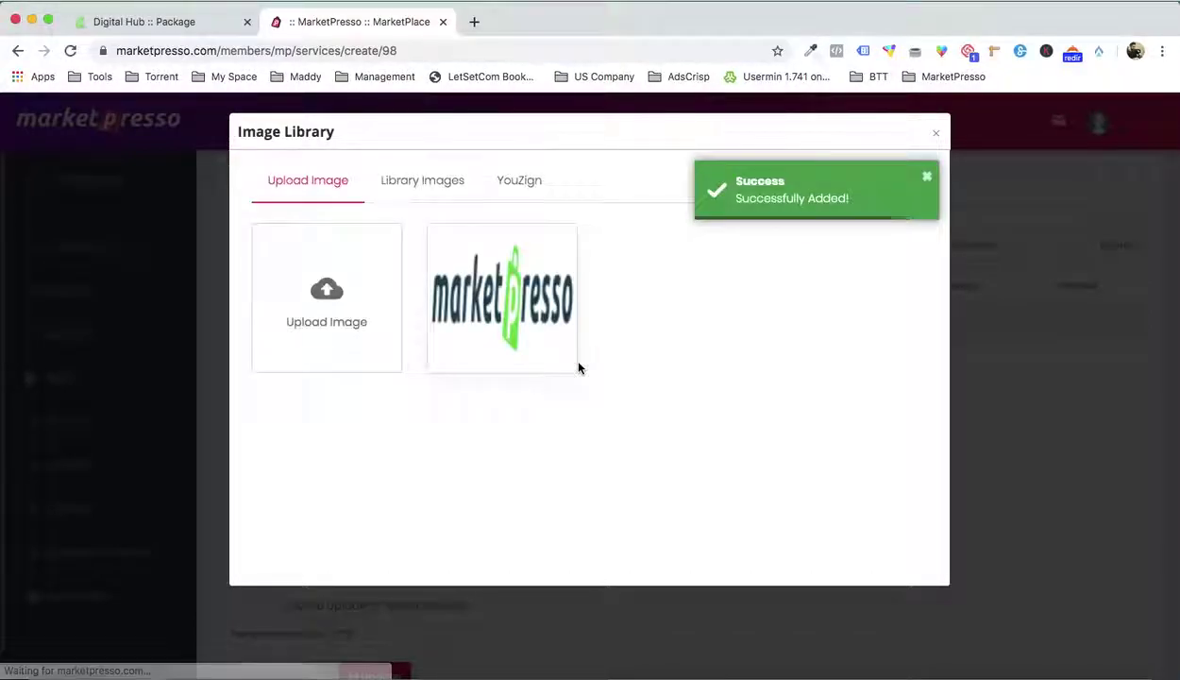
pyautogui.click(482, 300)
pyautogui.scroll(-3, 601, 487)
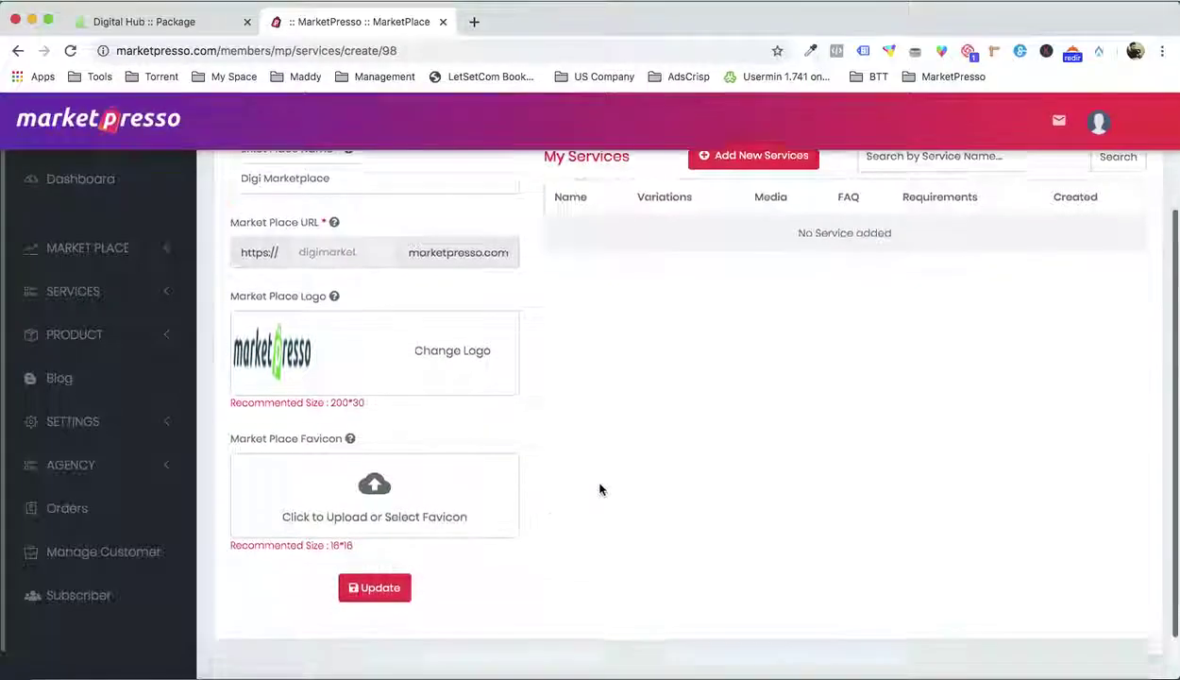
# Upload Demo > Favicon > favicon.png and set it as the Digi Marketplace favicon
pyautogui.click(386, 457)
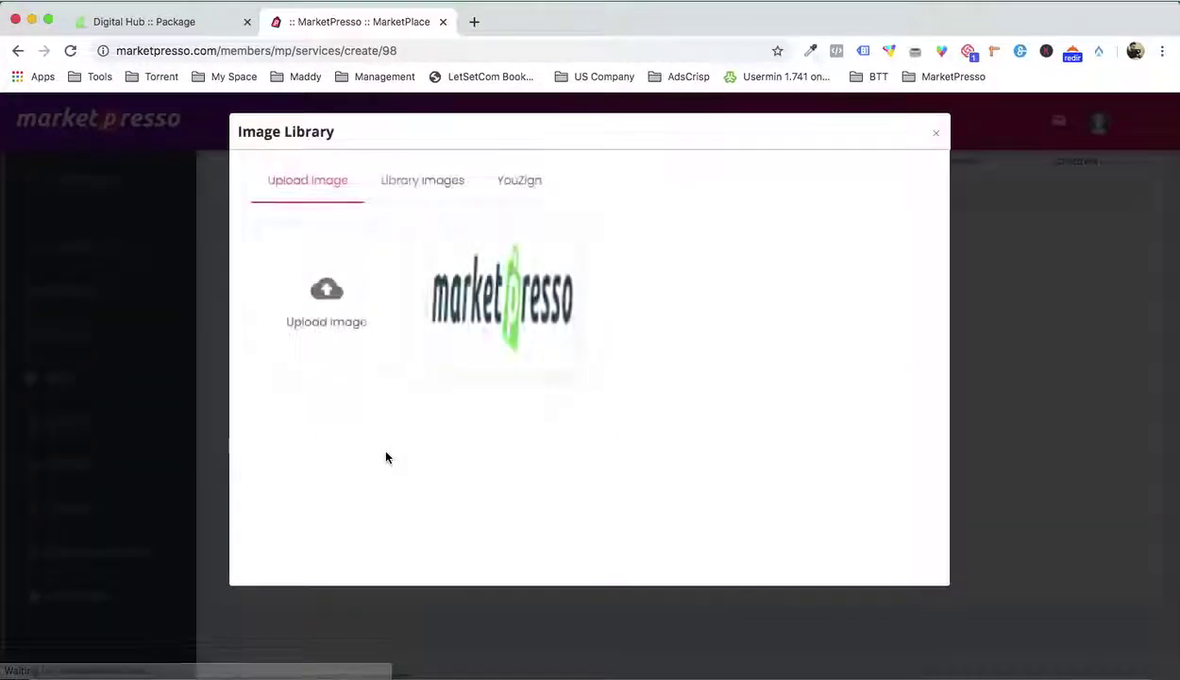
pyautogui.click(329, 262)
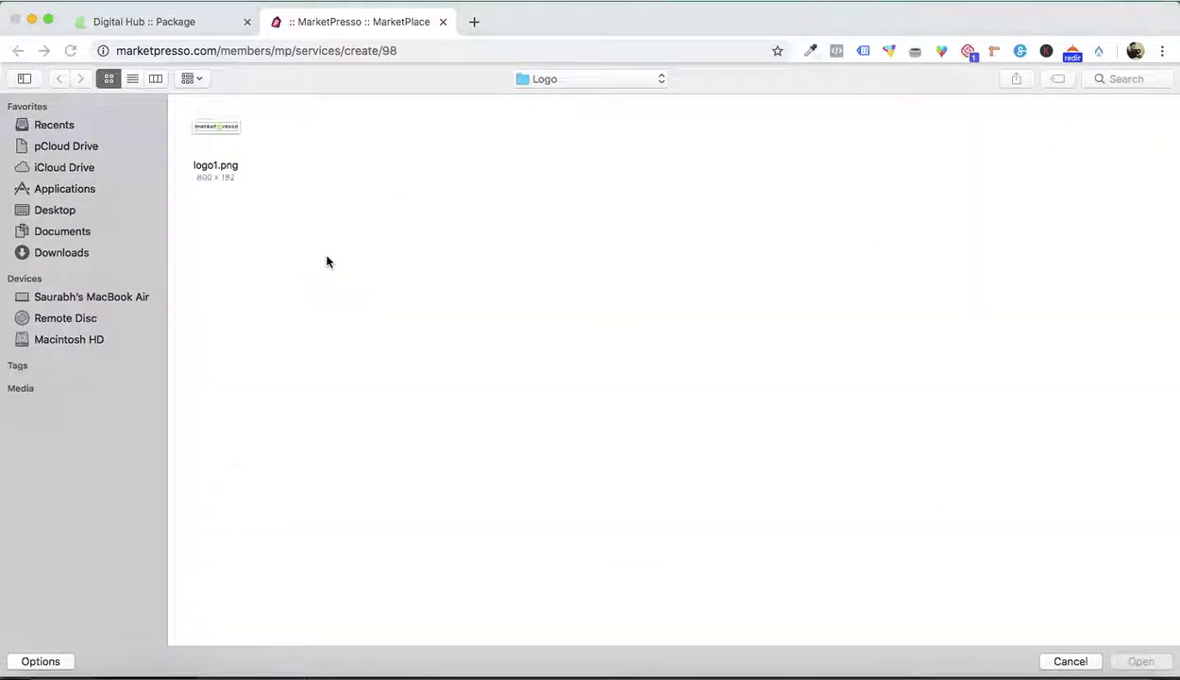
pyautogui.click(545, 83)
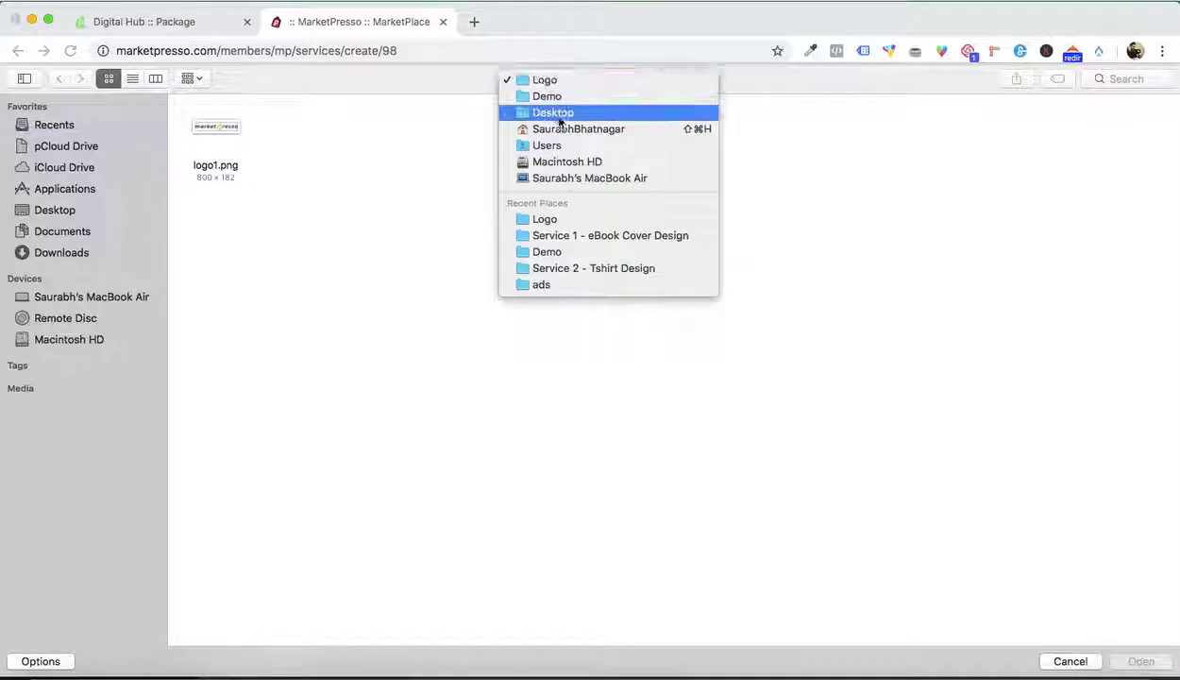
pyautogui.click(561, 98)
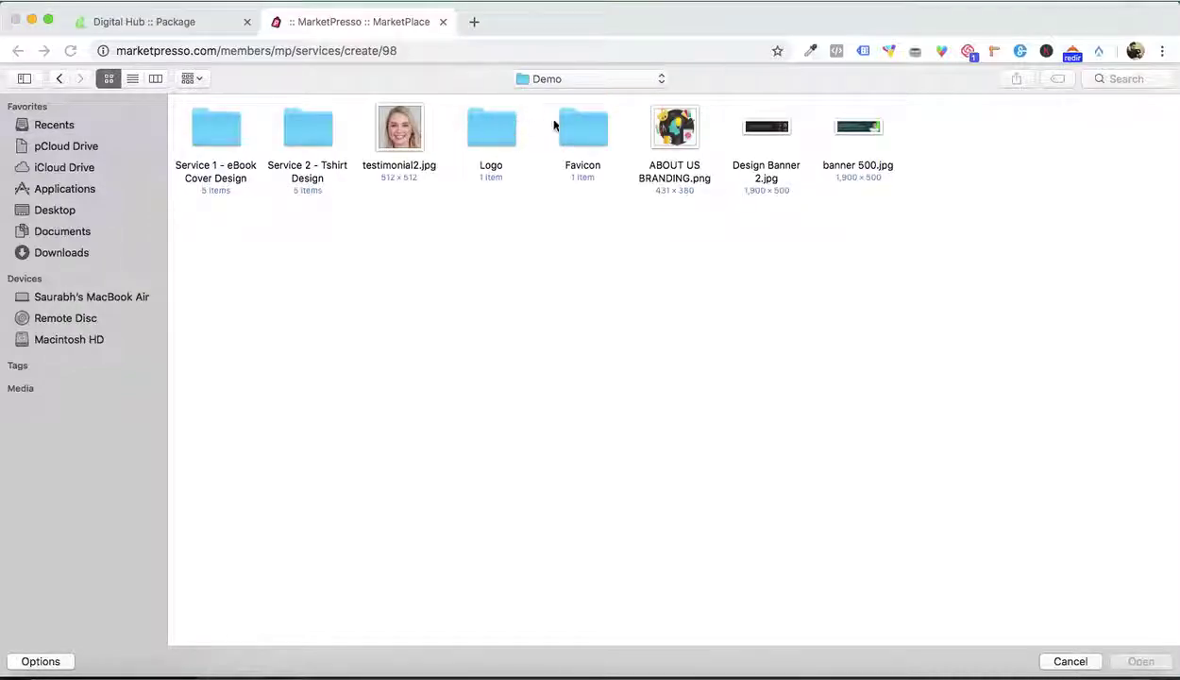
pyautogui.doubleClick(561, 123)
pyautogui.doubleClick(226, 120)
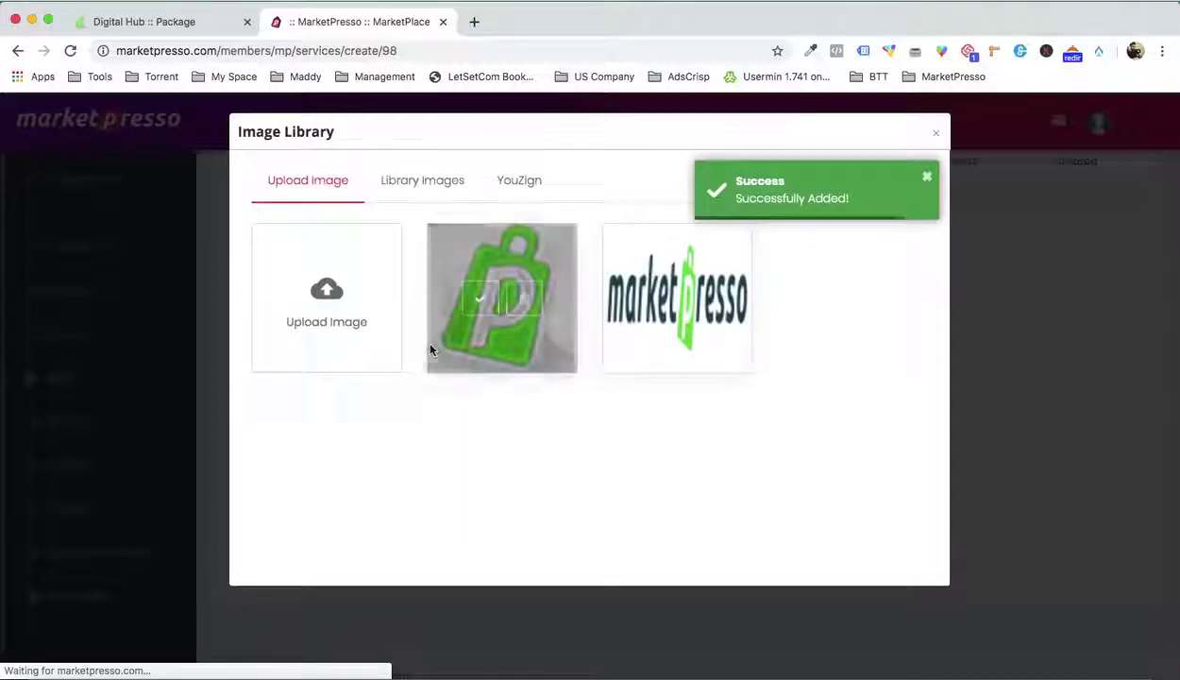
pyautogui.click(479, 300)
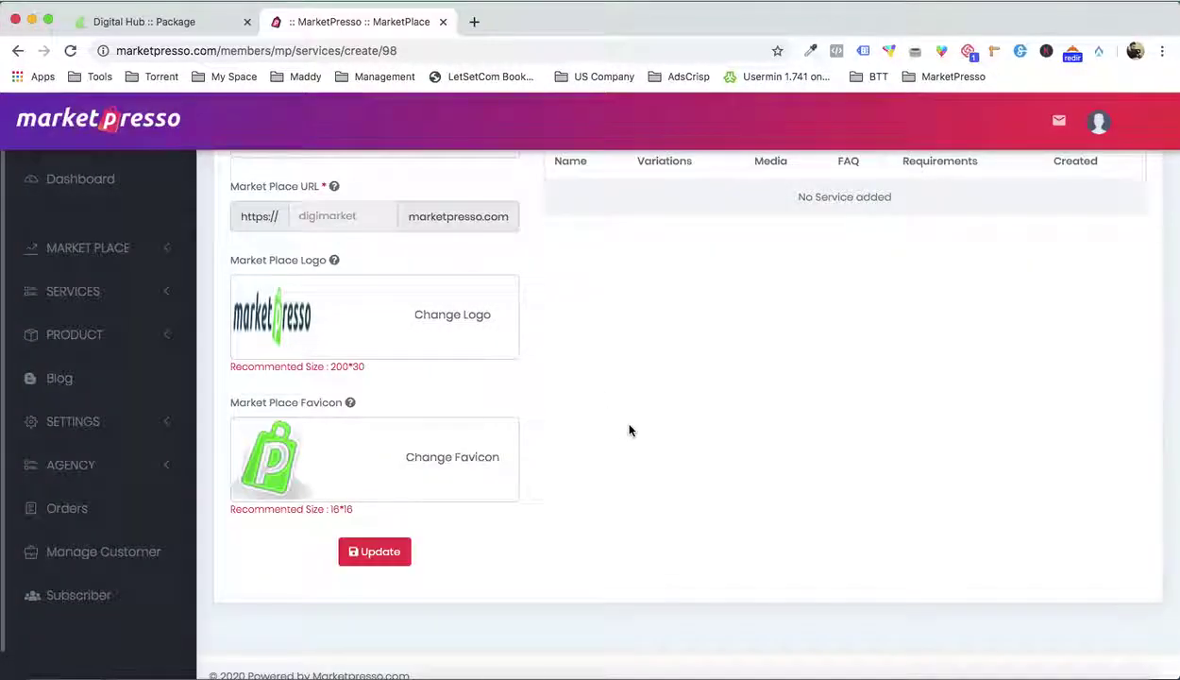
pyautogui.scroll(3, 630, 430)
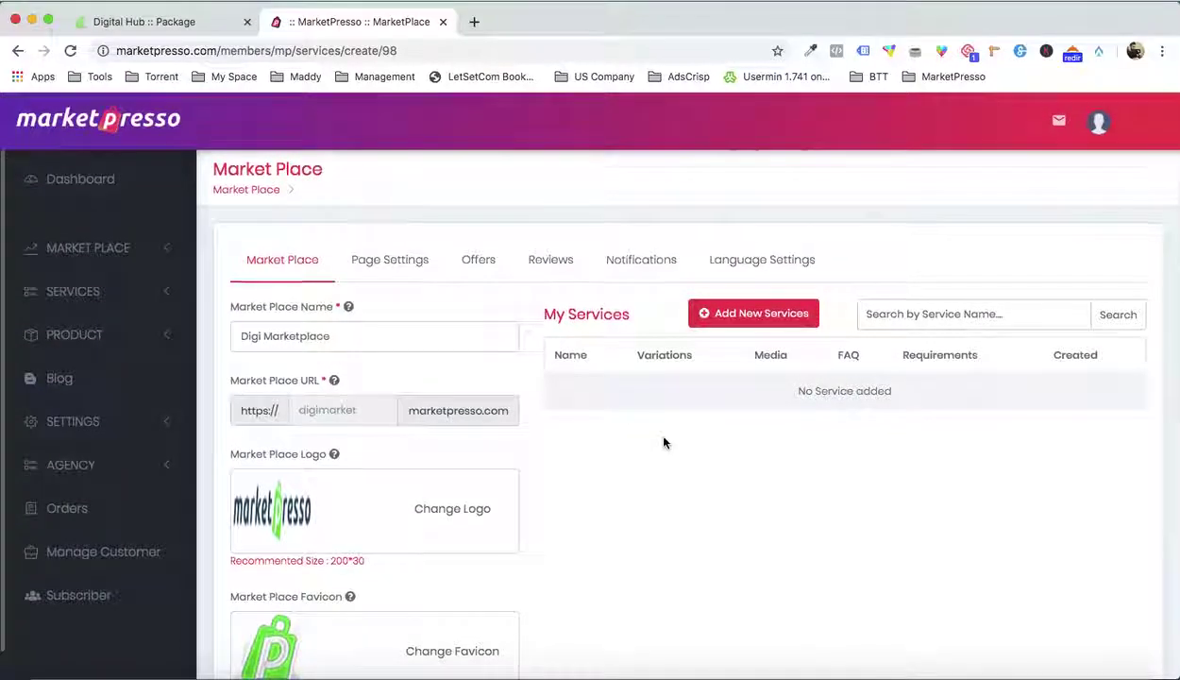
pyautogui.scroll(-3, 614, 445)
pyautogui.scroll(2, 509, 398)
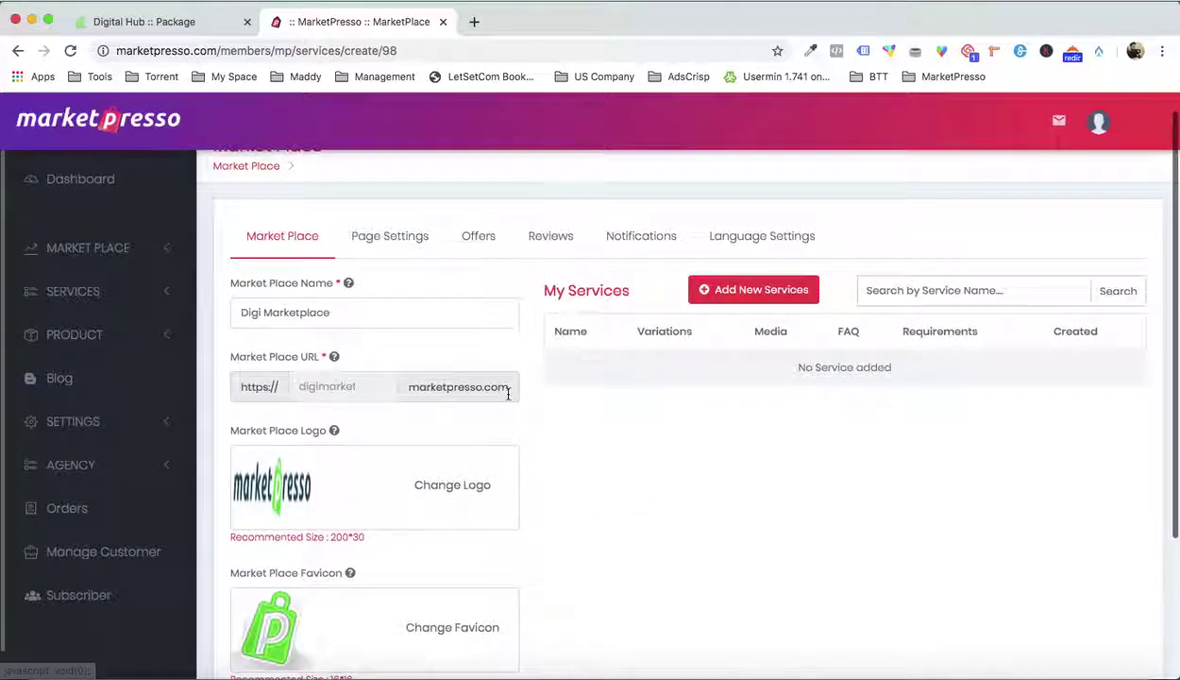
# Go to Add New Services and choose Create Service to open a blank Service Details form
pyautogui.click(741, 296)
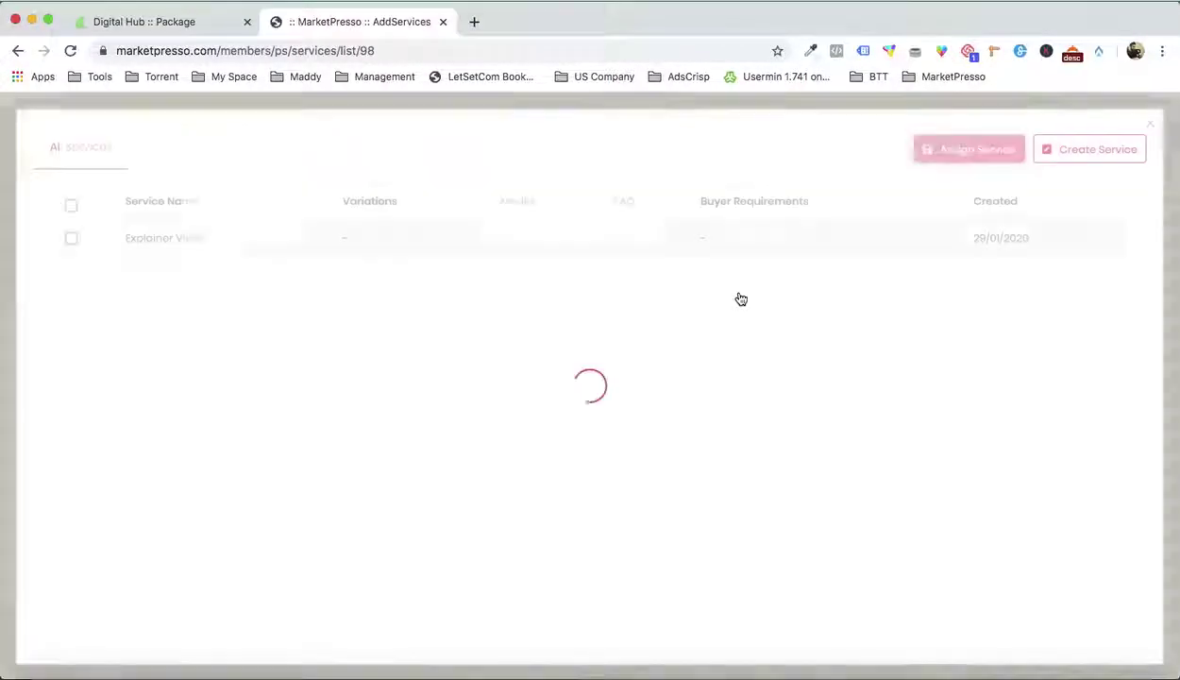
pyautogui.click(1093, 159)
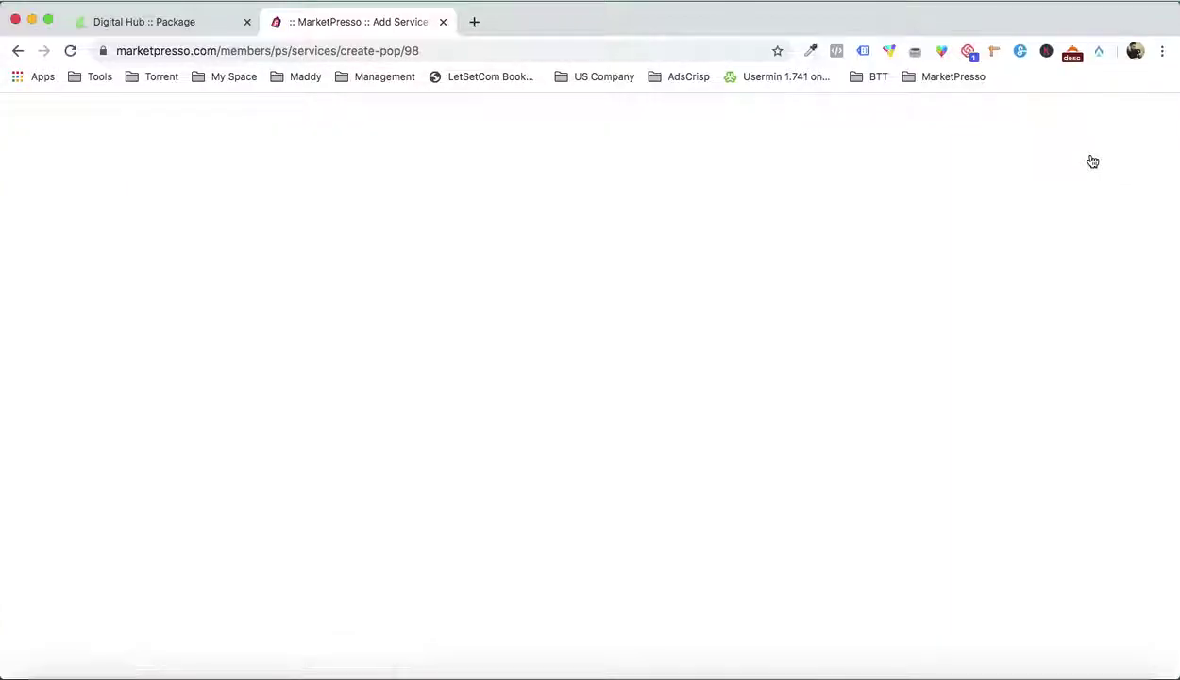
# In Finder, open Desktop > Demo > Service 1 - eBook Cover Design > Book and E-Book Covers.docx
pyautogui.click(47, 651)
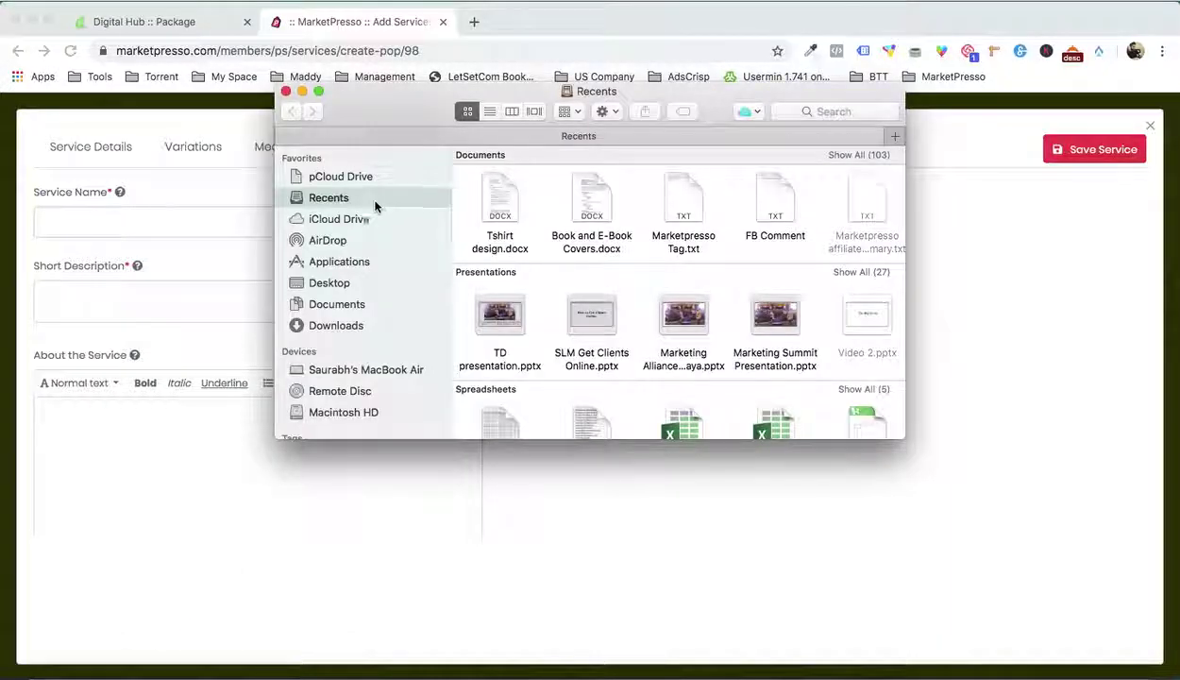
pyautogui.click(330, 283)
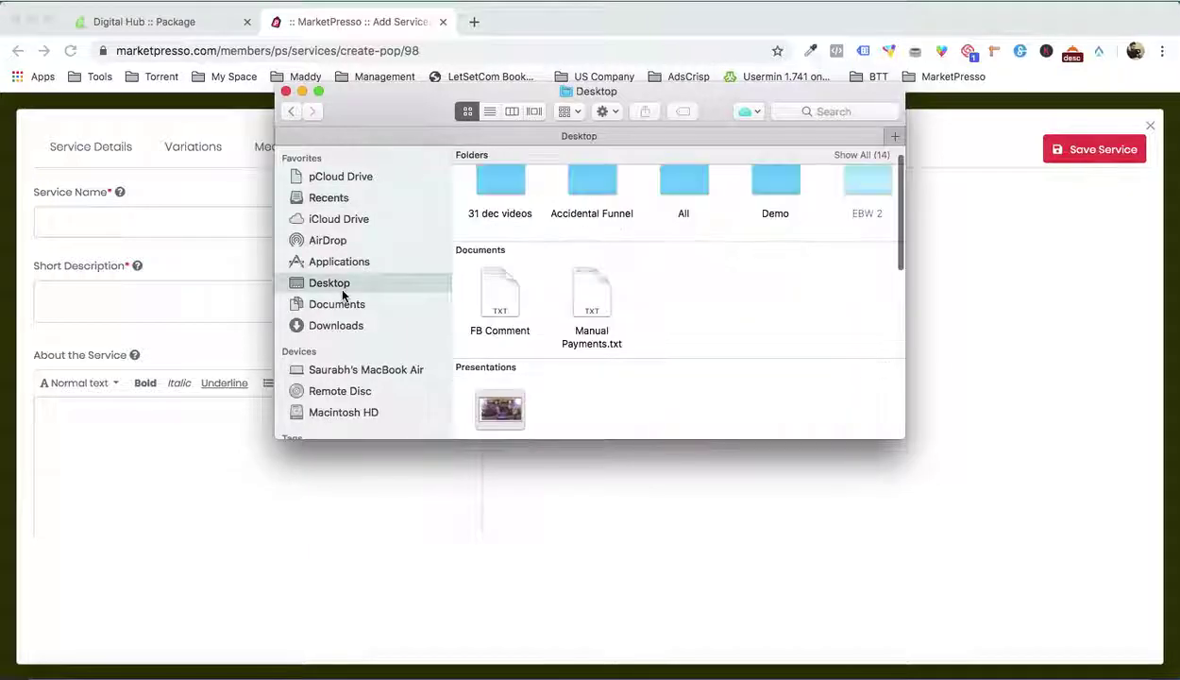
pyautogui.doubleClick(775, 184)
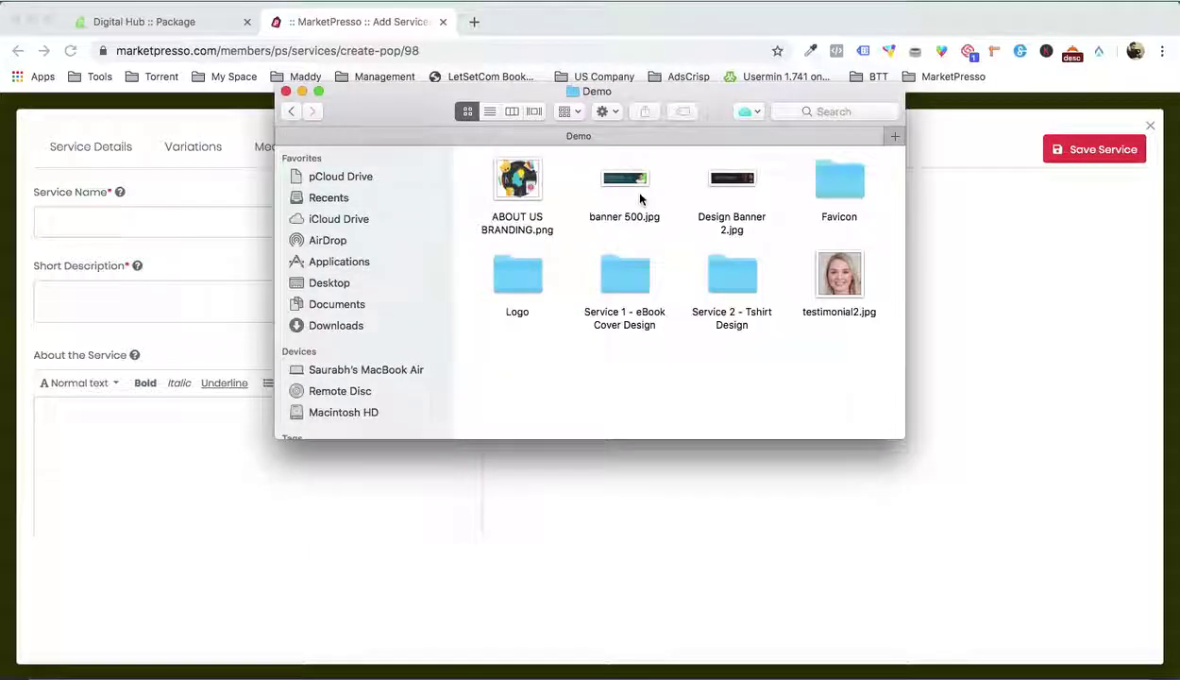
pyautogui.doubleClick(620, 276)
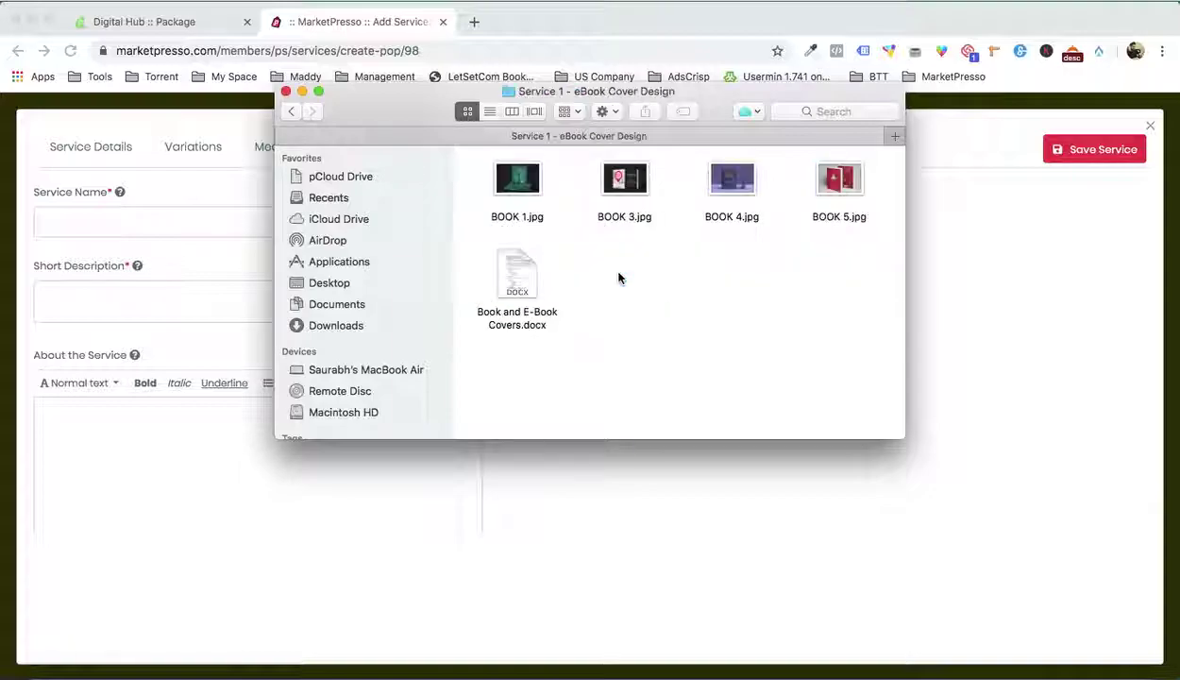
pyautogui.click(518, 271)
pyautogui.moveTo(520, 271)
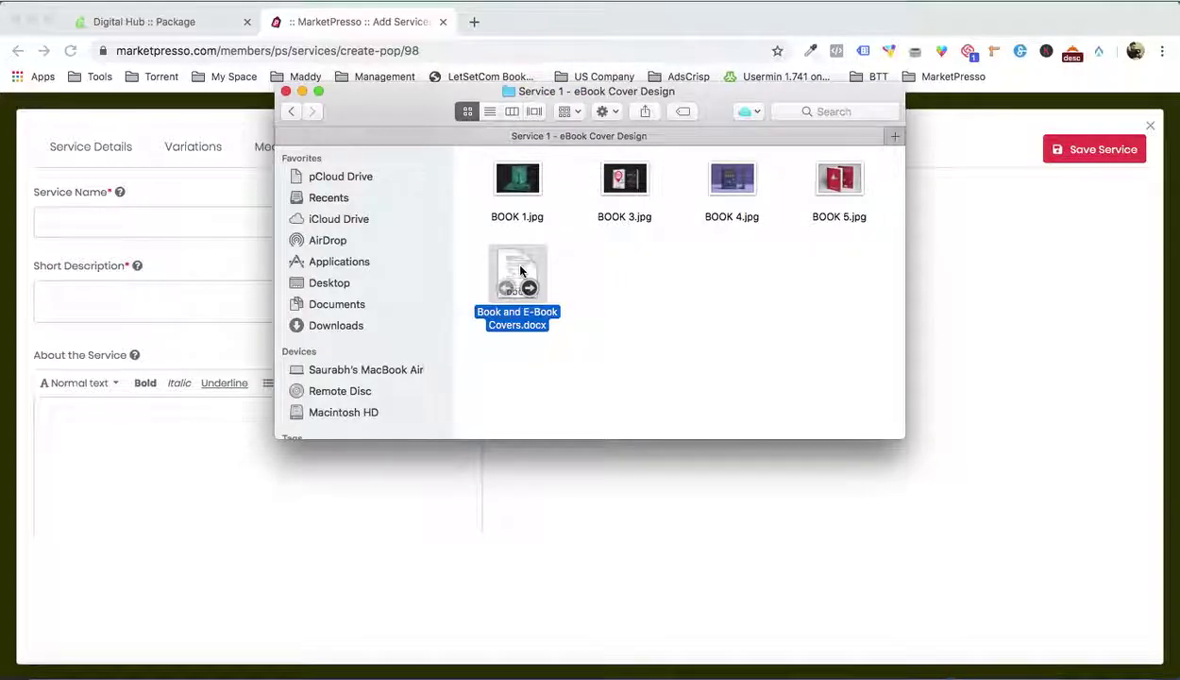
pyautogui.doubleClick(520, 270)
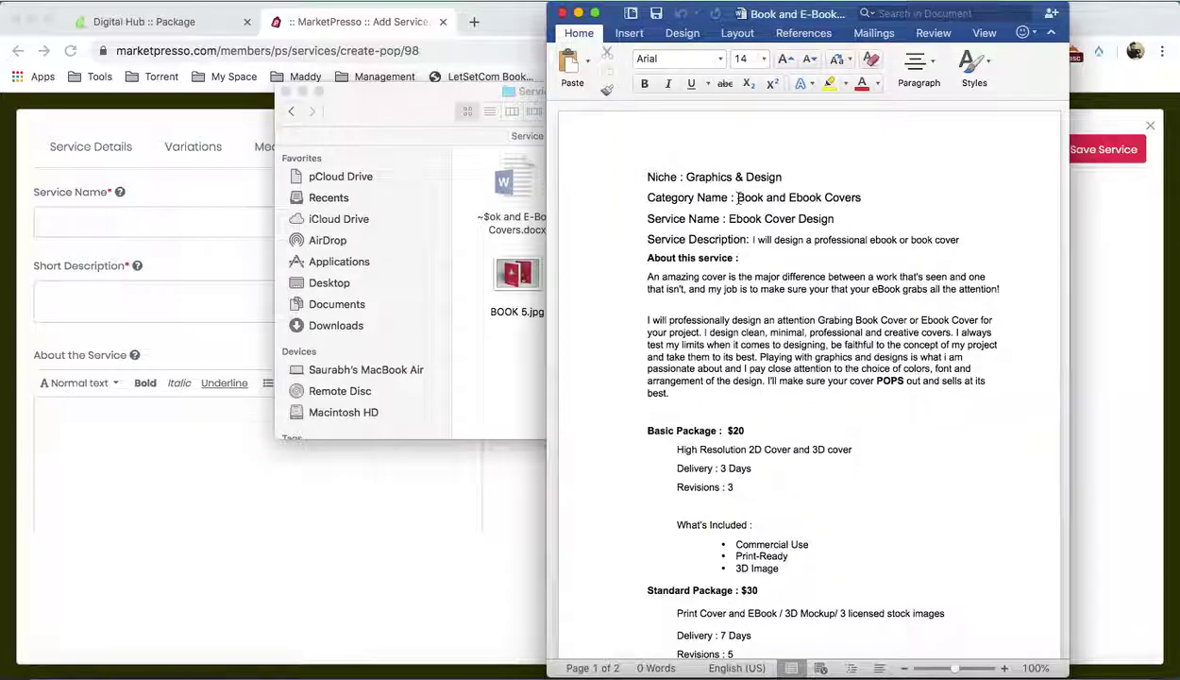
# Copy 'Ebook Cover Design' and its description sentence from Word into Service Name and Short Description
pyautogui.moveTo(727, 219); pyautogui.dragTo(817, 218)
pyautogui.click(173, 223)
pyautogui.write('Ebook Cover Design')
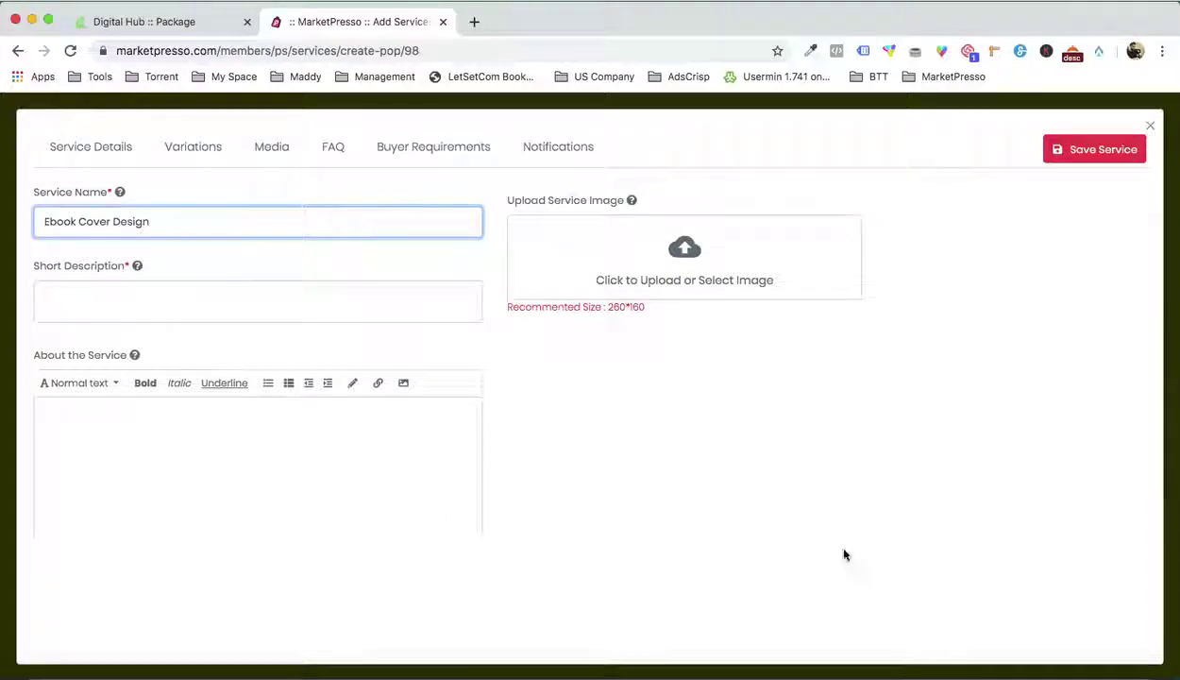
pyautogui.click(962, 652)
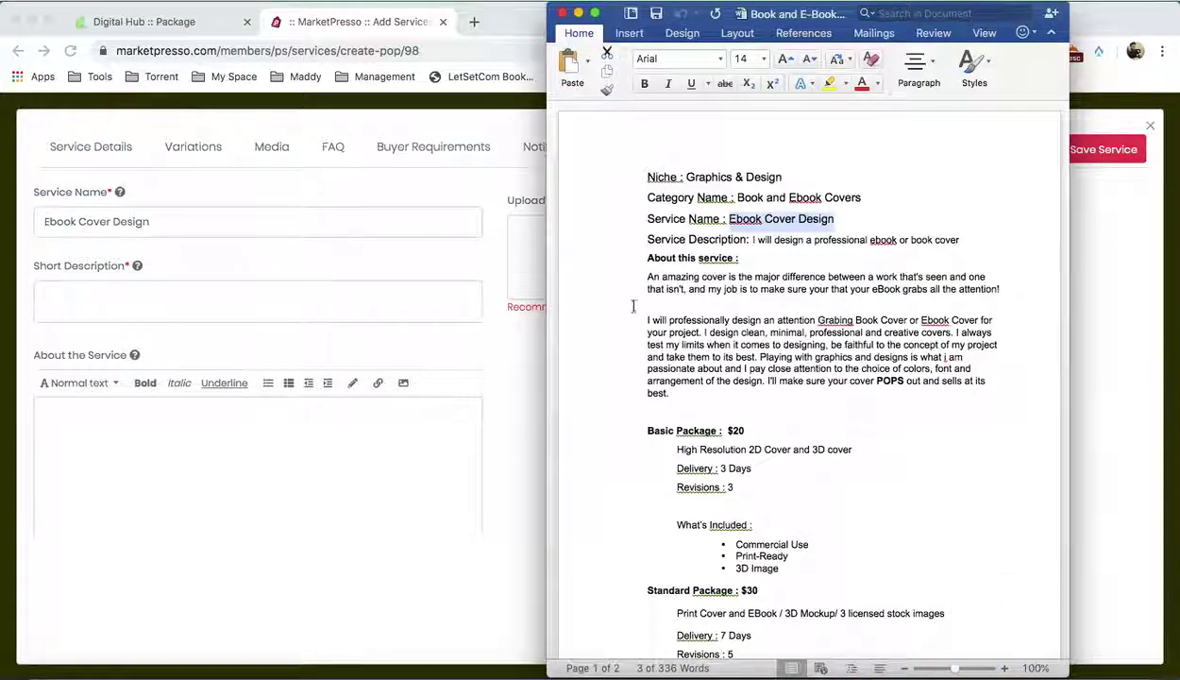
pyautogui.moveTo(752, 240); pyautogui.dragTo(948, 240)
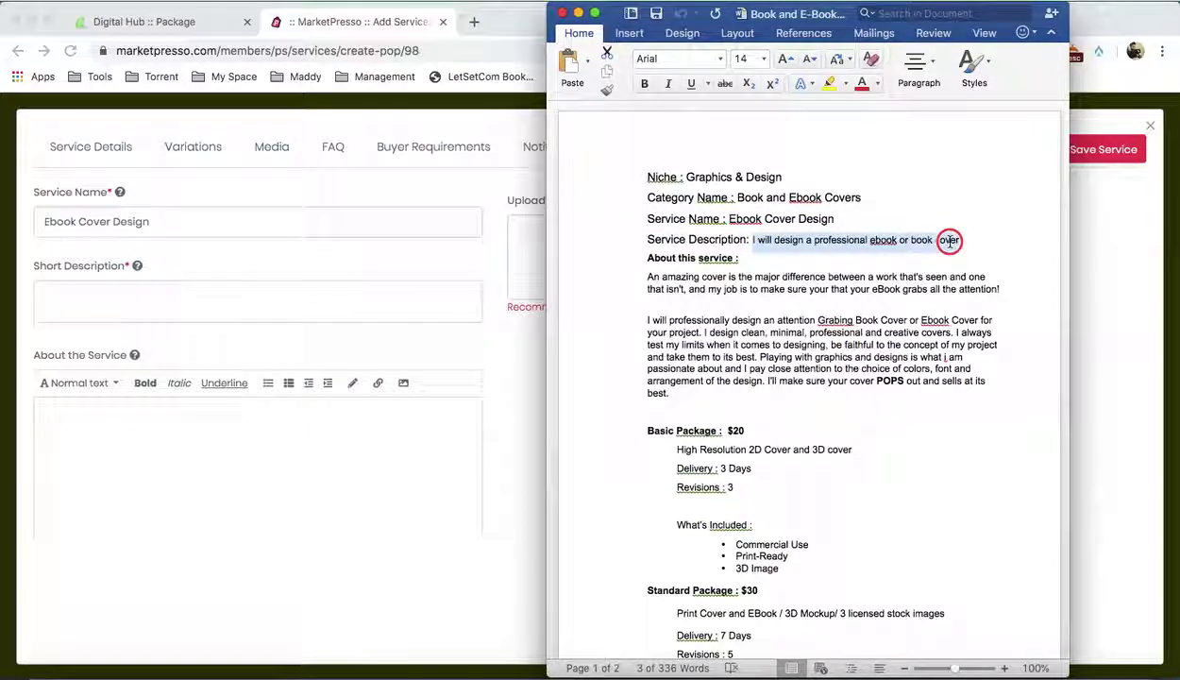
pyautogui.hotkey('ctrl', 'c')
pyautogui.click(249, 305)
pyautogui.click(248, 297)
pyautogui.hotkey('ctrl', 'v')
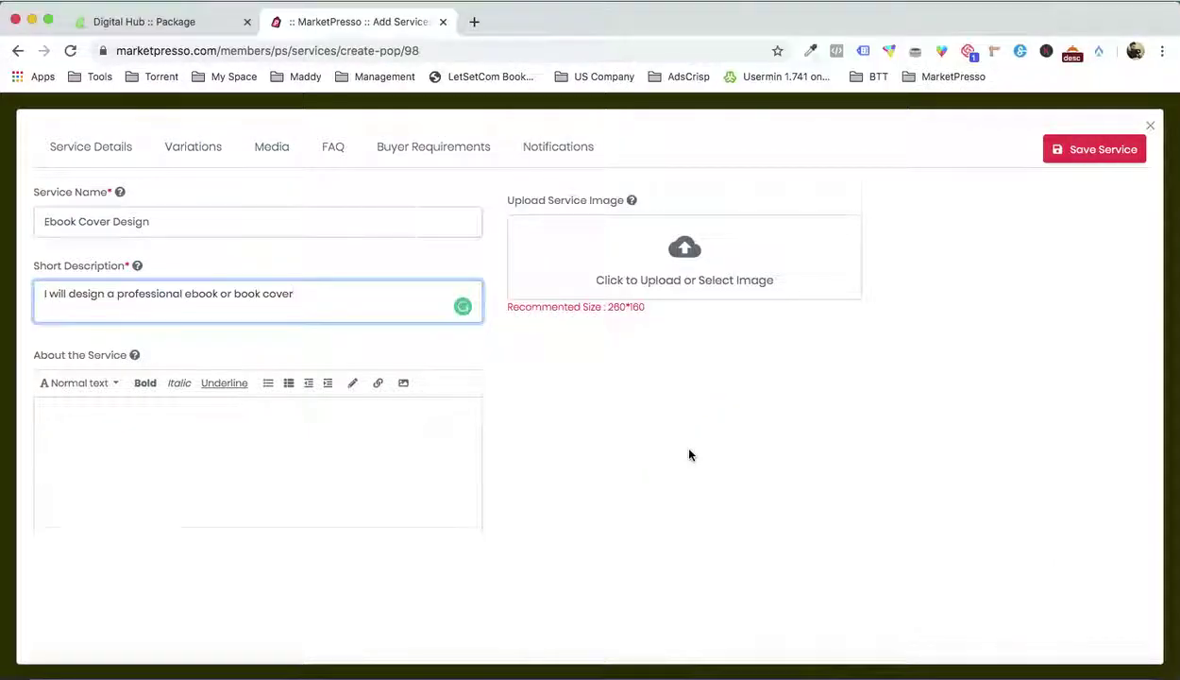
pyautogui.scroll(-1, 689, 455)
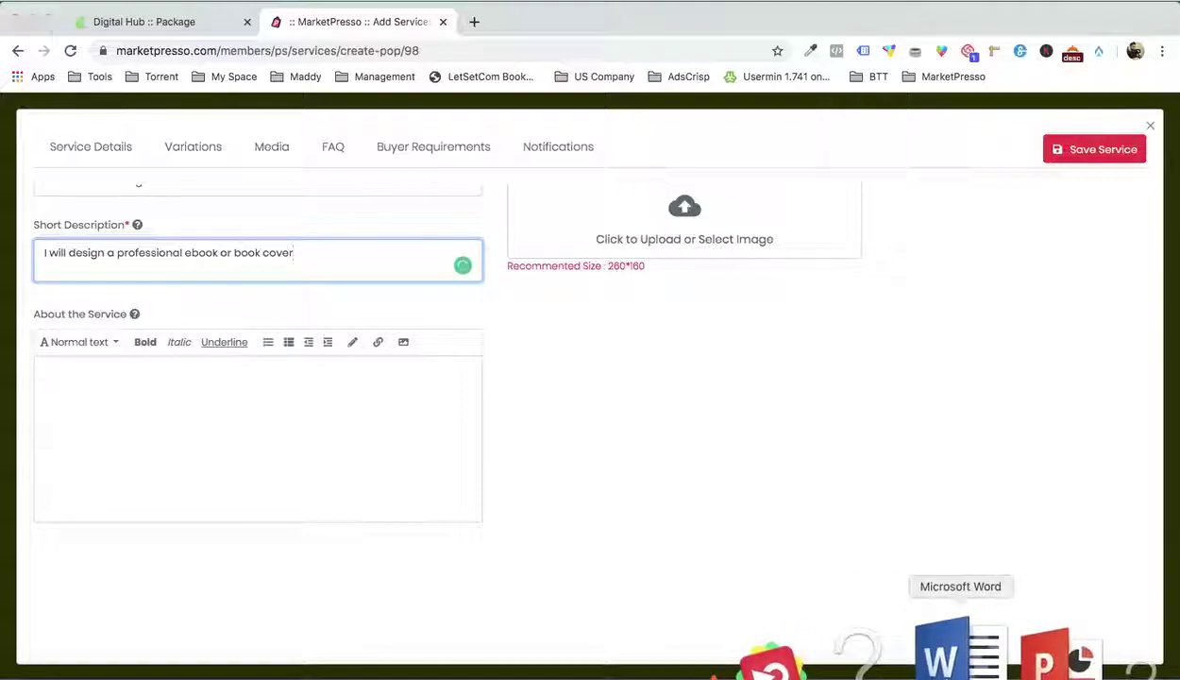
# Paste both About this service paragraphs from Word into the About the Service editor
pyautogui.click(949, 651)
pyautogui.click(644, 274)
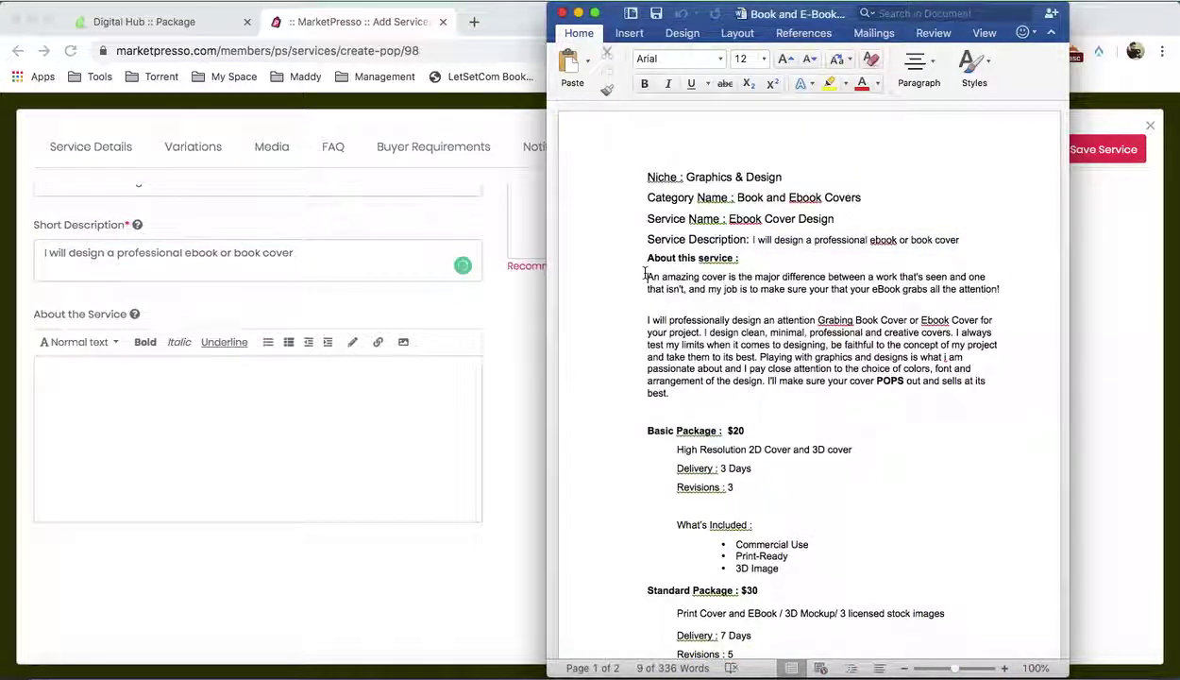
pyautogui.moveTo(648, 277); pyautogui.dragTo(682, 390)
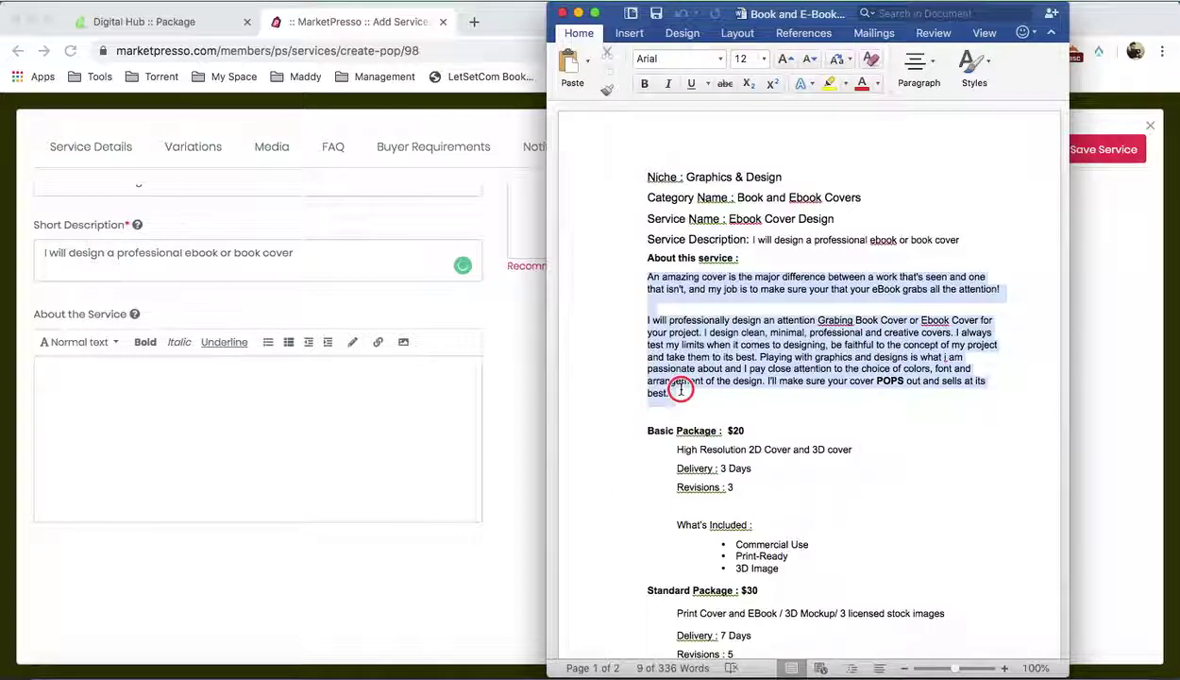
pyautogui.click(122, 469)
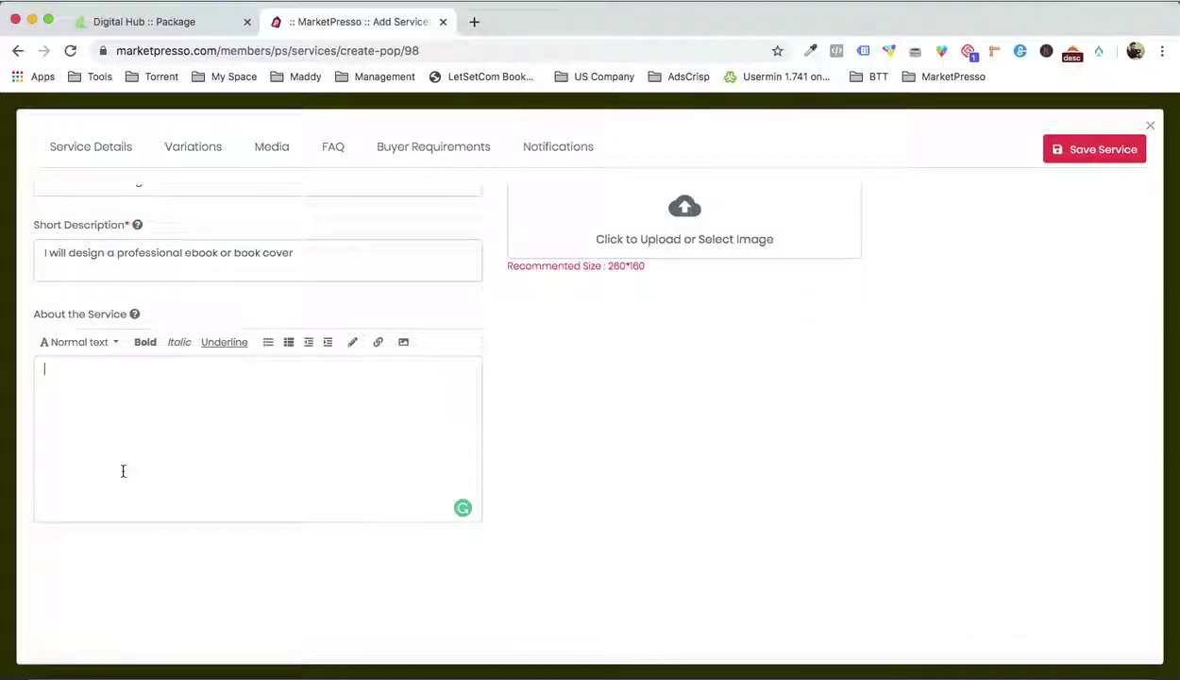
pyautogui.press('super+v')
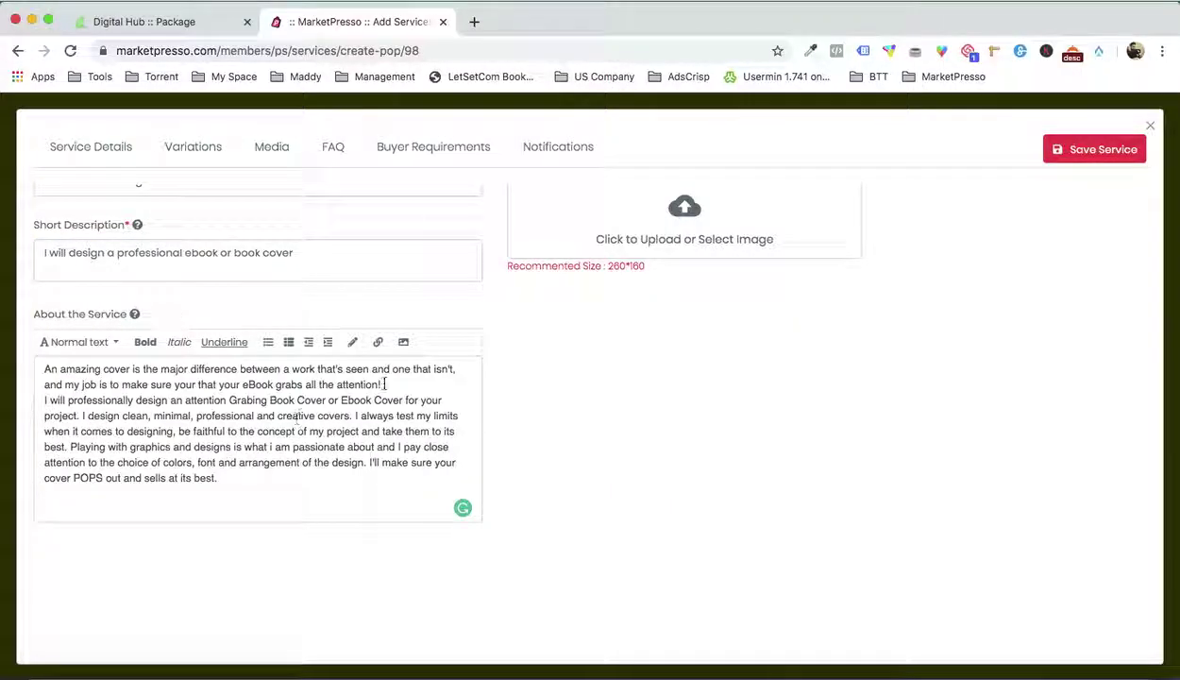
pyautogui.press('Return')
pyautogui.scroll(-3, 733, 469)
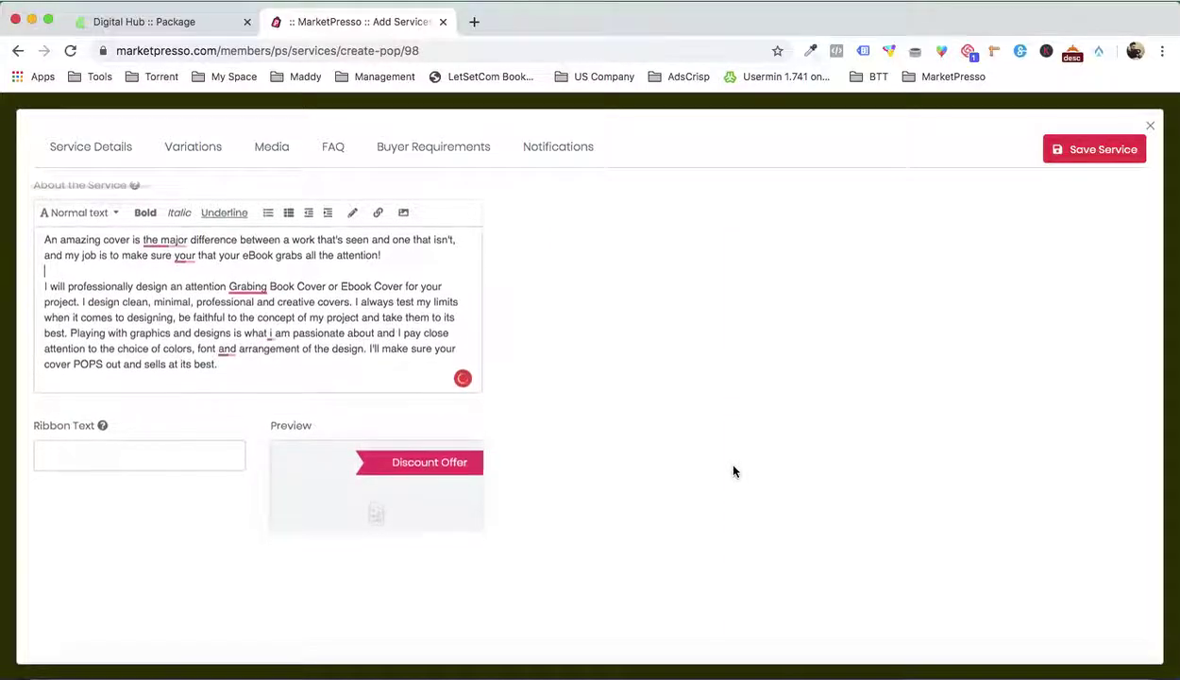
pyautogui.scroll(-2, 461, 403)
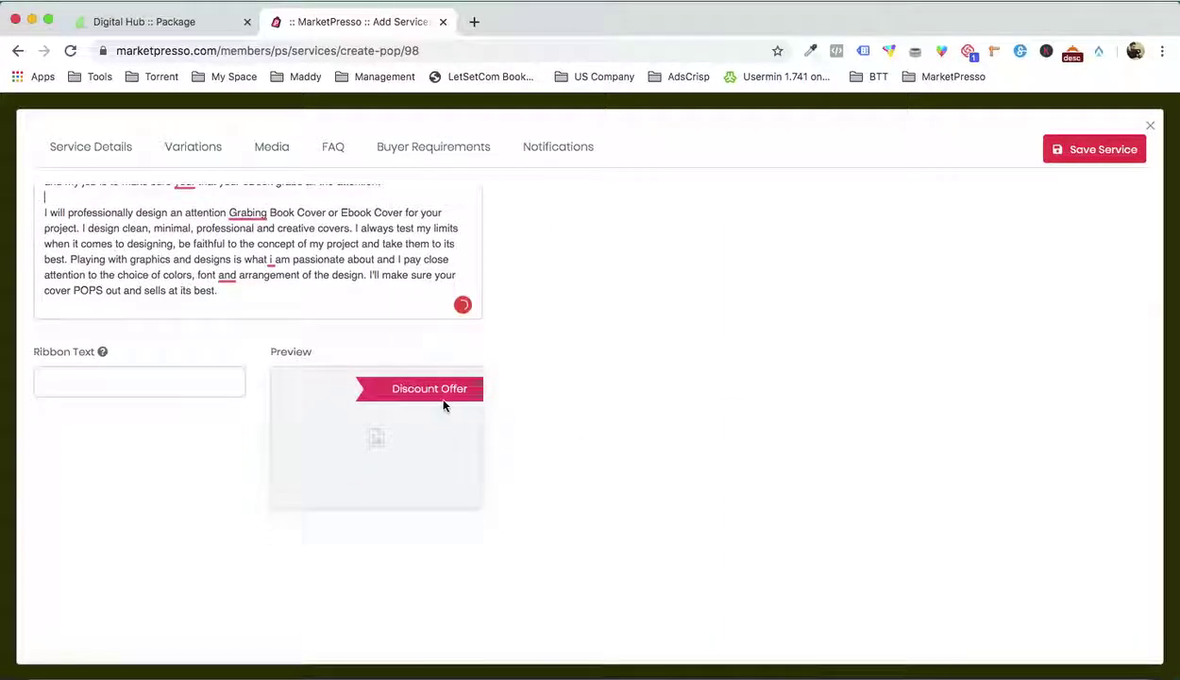
pyautogui.scroll(6, 658, 402)
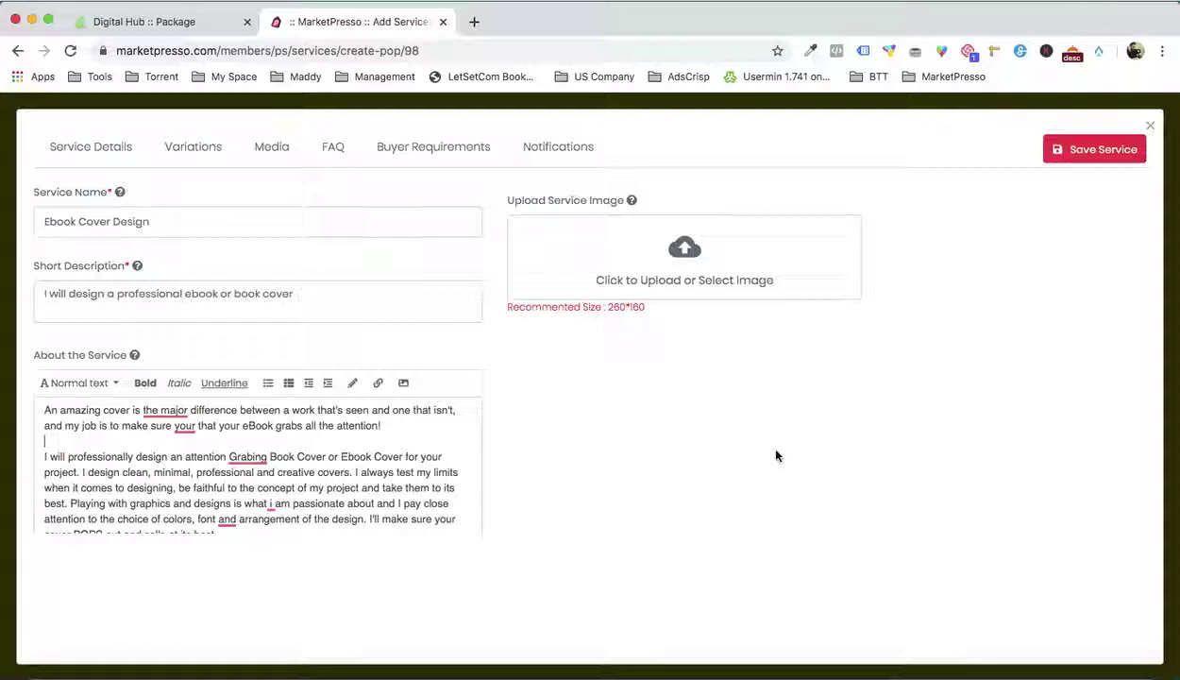
# Upload BOOK 4.jpg from the Service 1 - eBook Cover Design folder as the service image
pyautogui.click(724, 263)
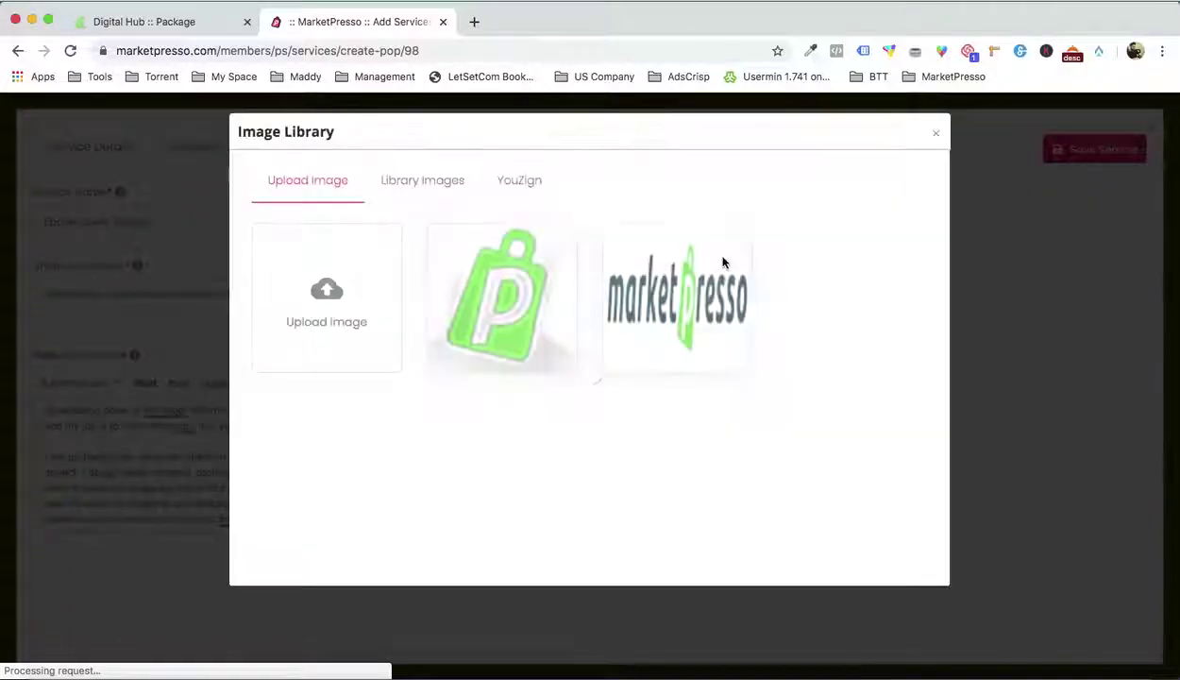
pyautogui.click(311, 290)
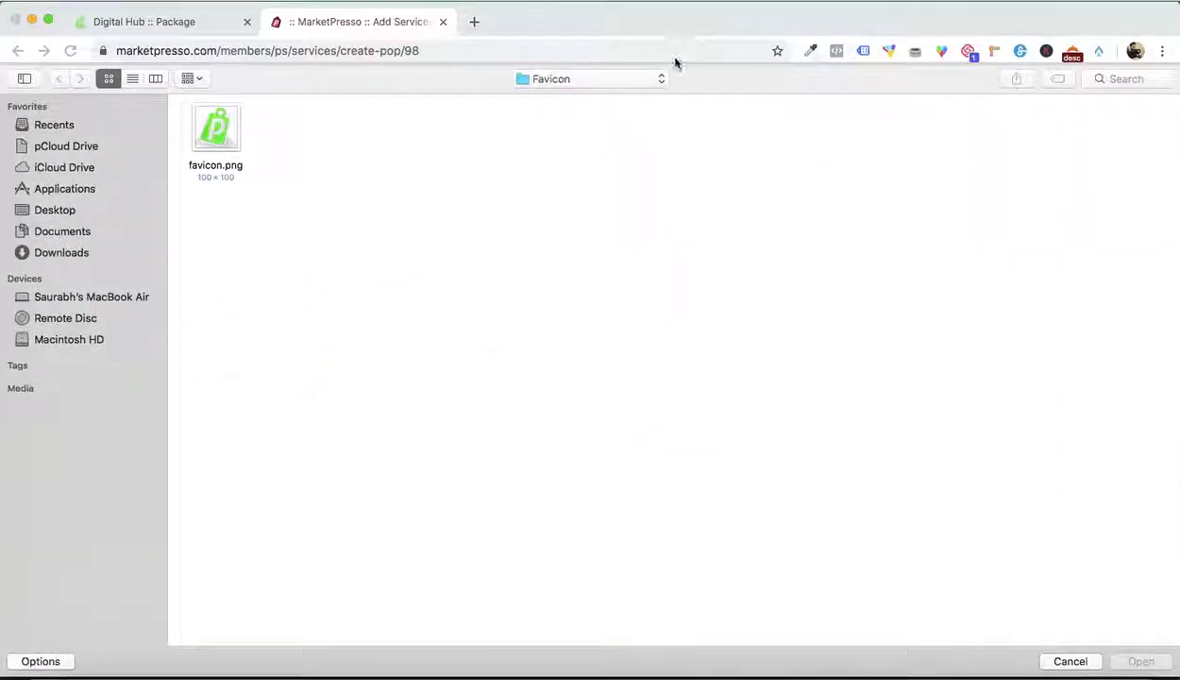
pyautogui.click(619, 76)
pyautogui.click(611, 95)
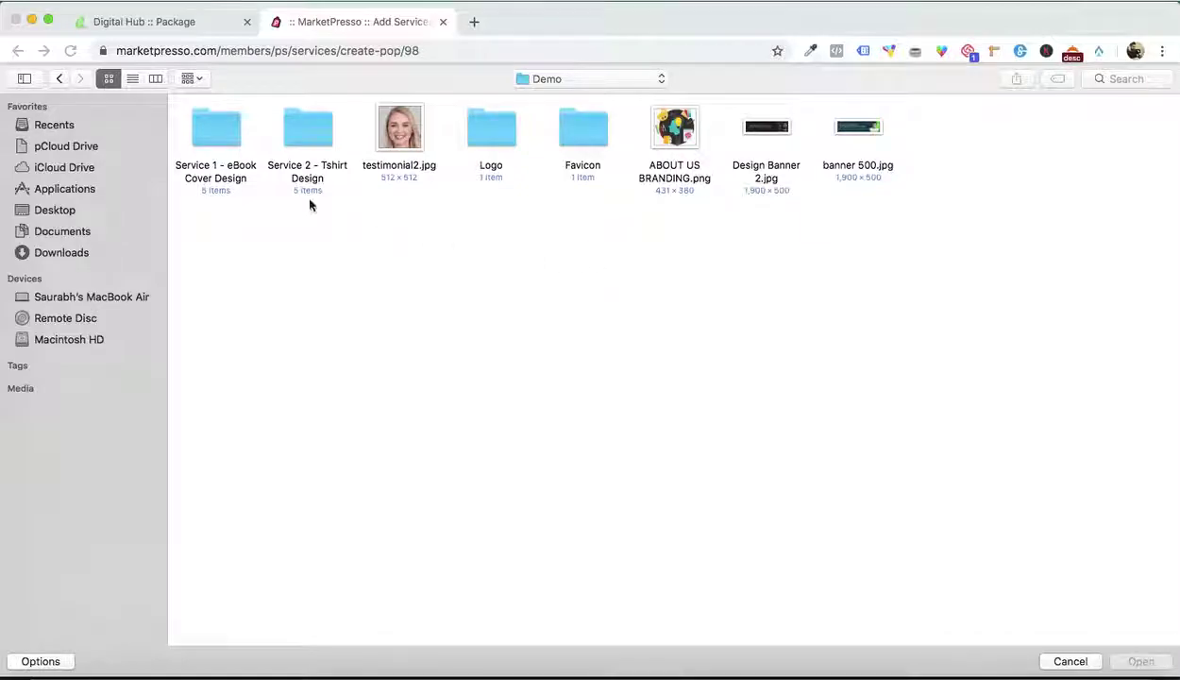
pyautogui.doubleClick(214, 135)
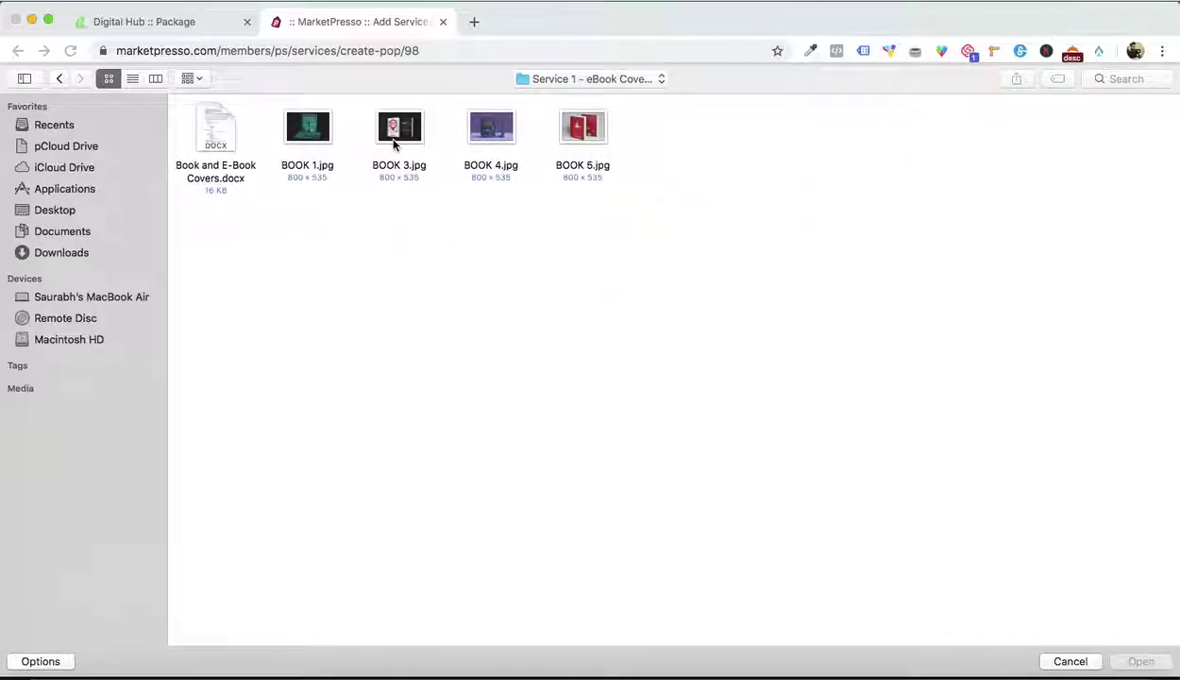
pyautogui.doubleClick(494, 134)
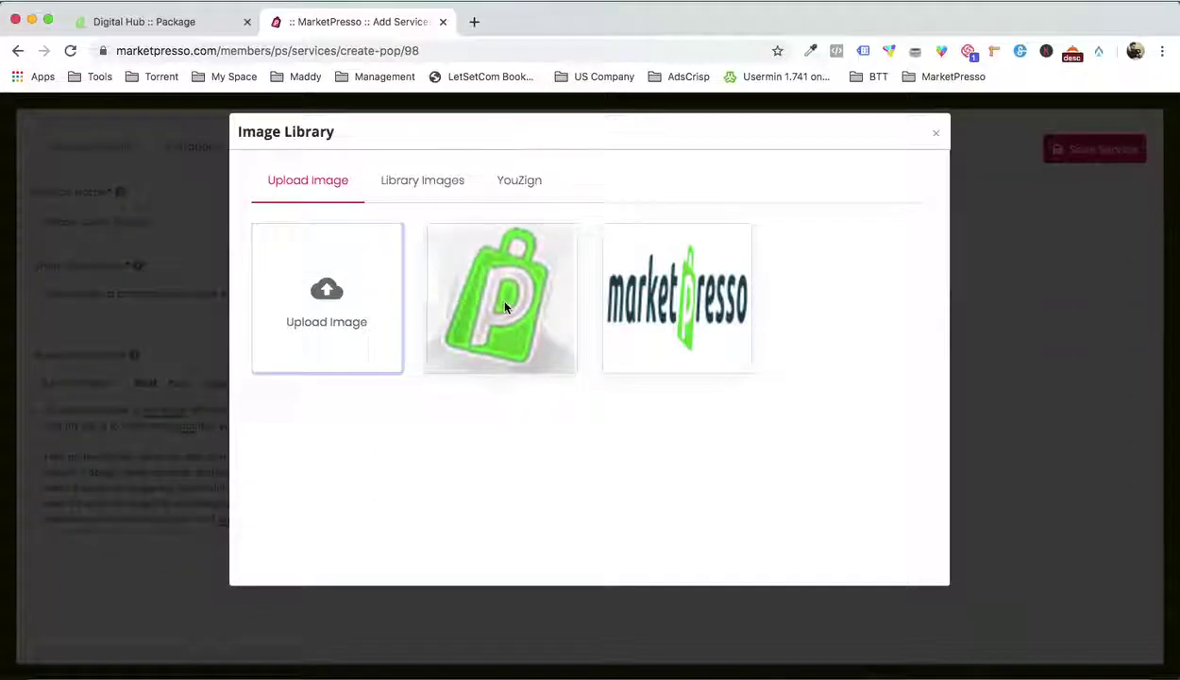
pyautogui.moveTo(505, 305)
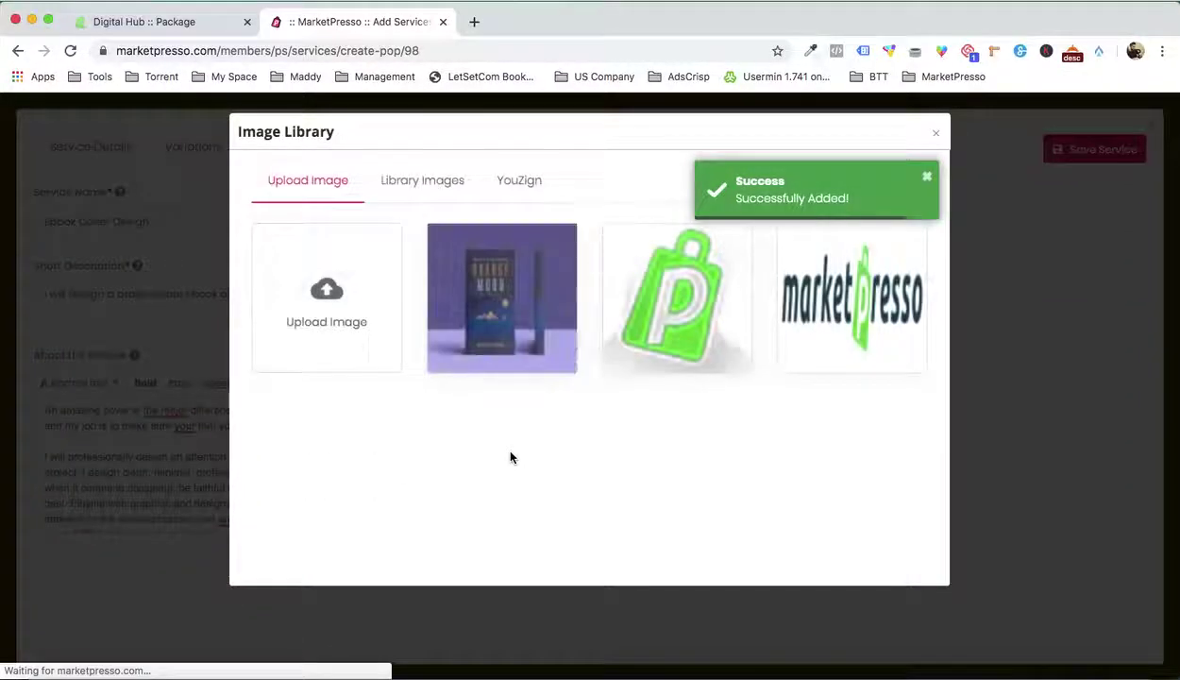
pyautogui.click(480, 299)
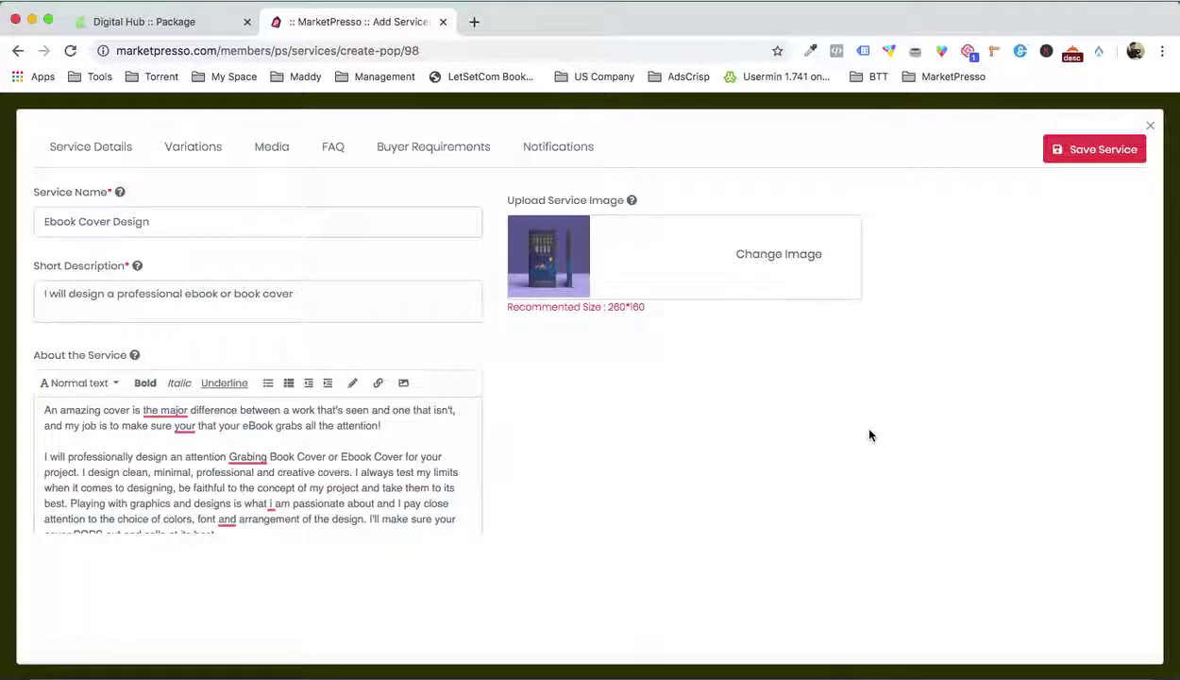
# Save the Ebook Cover Design service and load the digimarket storefront homepage in a new tab
pyautogui.click(1071, 152)
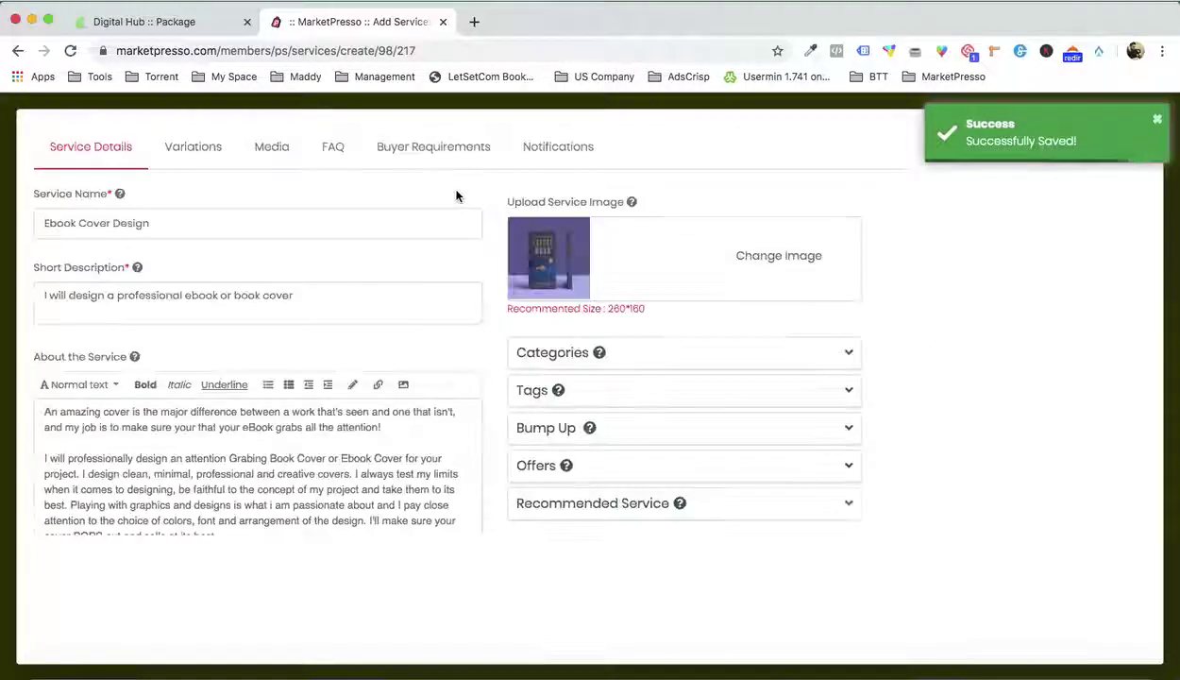
pyautogui.click(213, 32)
pyautogui.press('super+c')
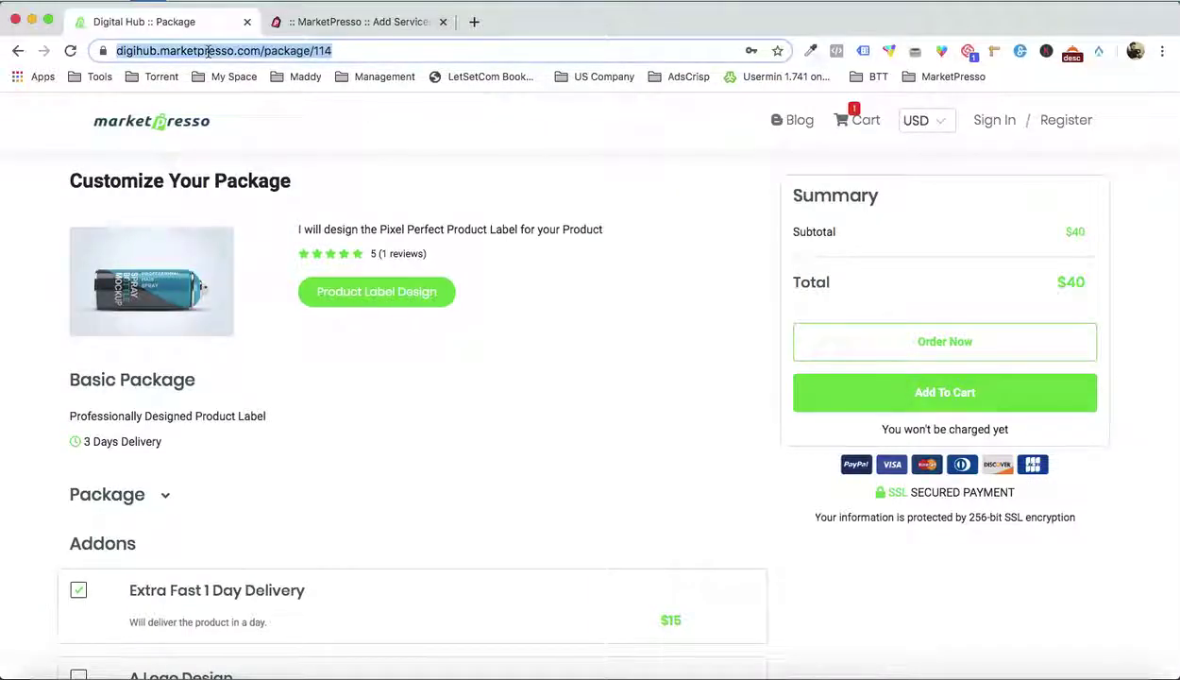
pyautogui.click(477, 21)
pyautogui.press('super+v')
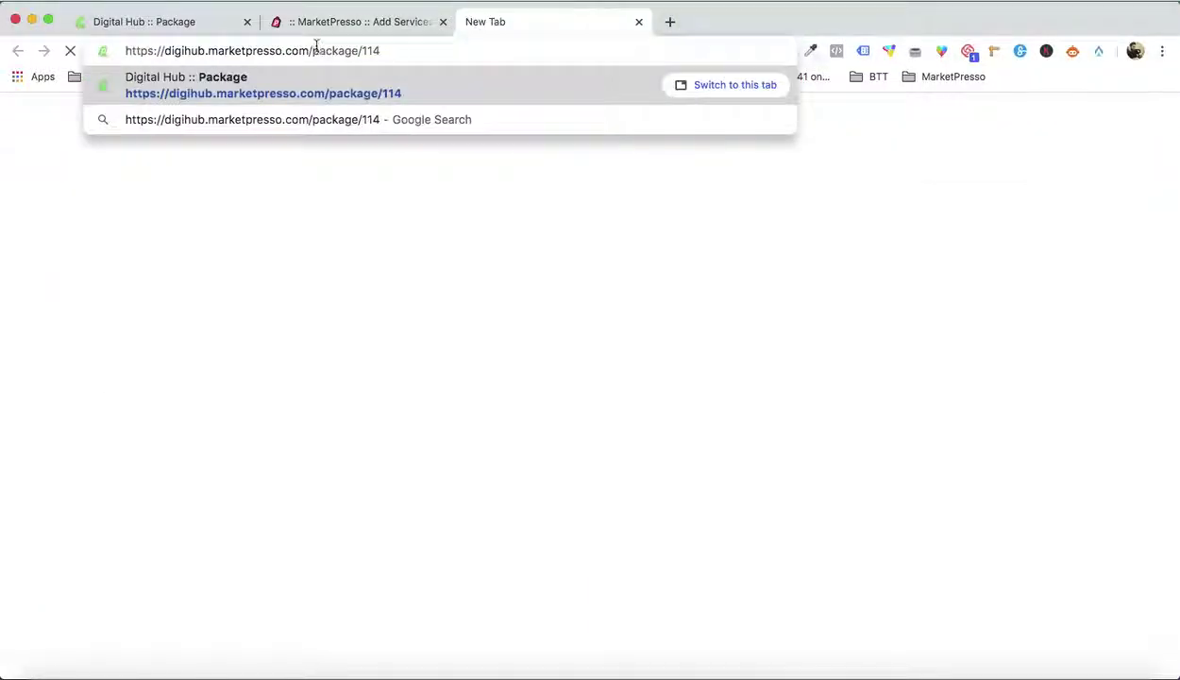
pyautogui.moveTo(314, 50); pyautogui.dragTo(403, 56)
pyautogui.press('BackSpace')
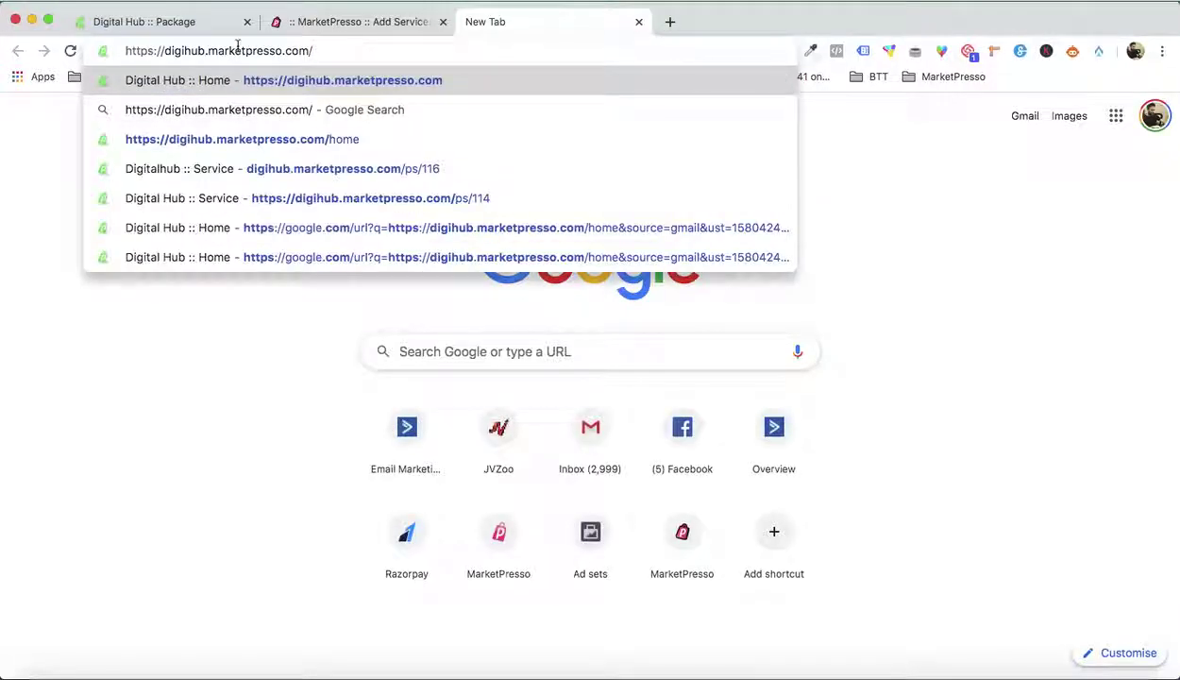
pyautogui.click(201, 50)
pyautogui.press('BackSpace')
pyautogui.press('BackSpace')
pyautogui.press('BackSpace')
pyautogui.write('market')
pyautogui.press('Return')
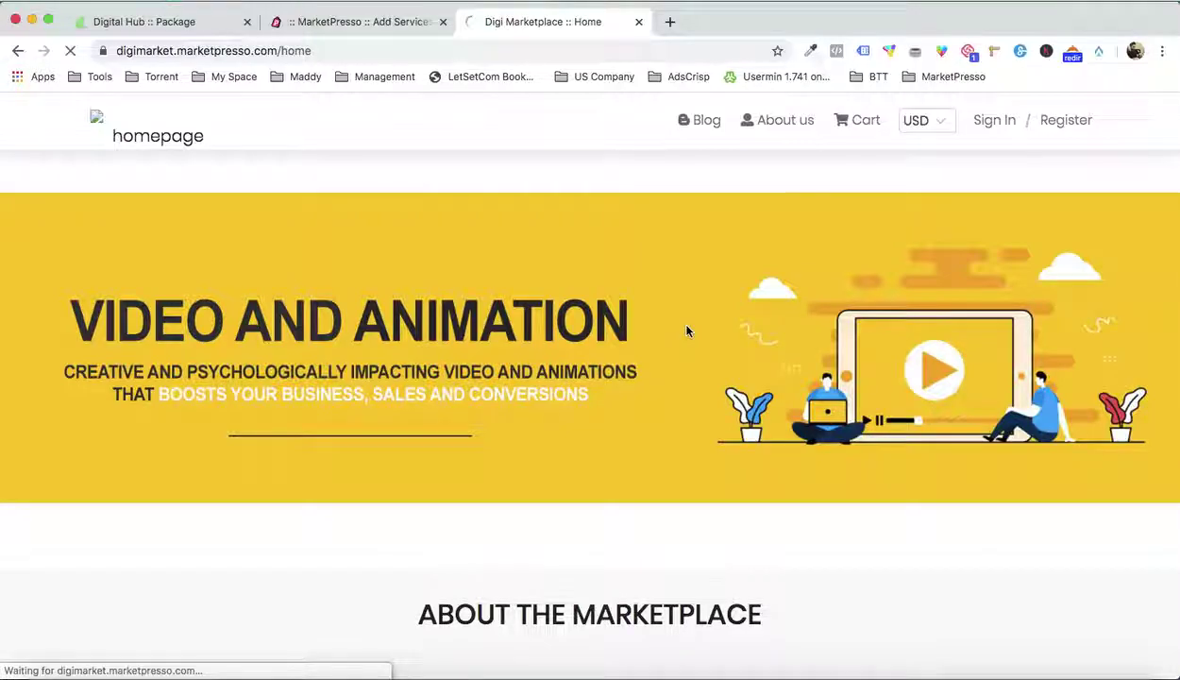
# Scroll through the Digi Marketplace homepage, then go back to the Add Service form
pyautogui.scroll(-3, 686, 330)
pyautogui.scroll(-10, 686, 330)
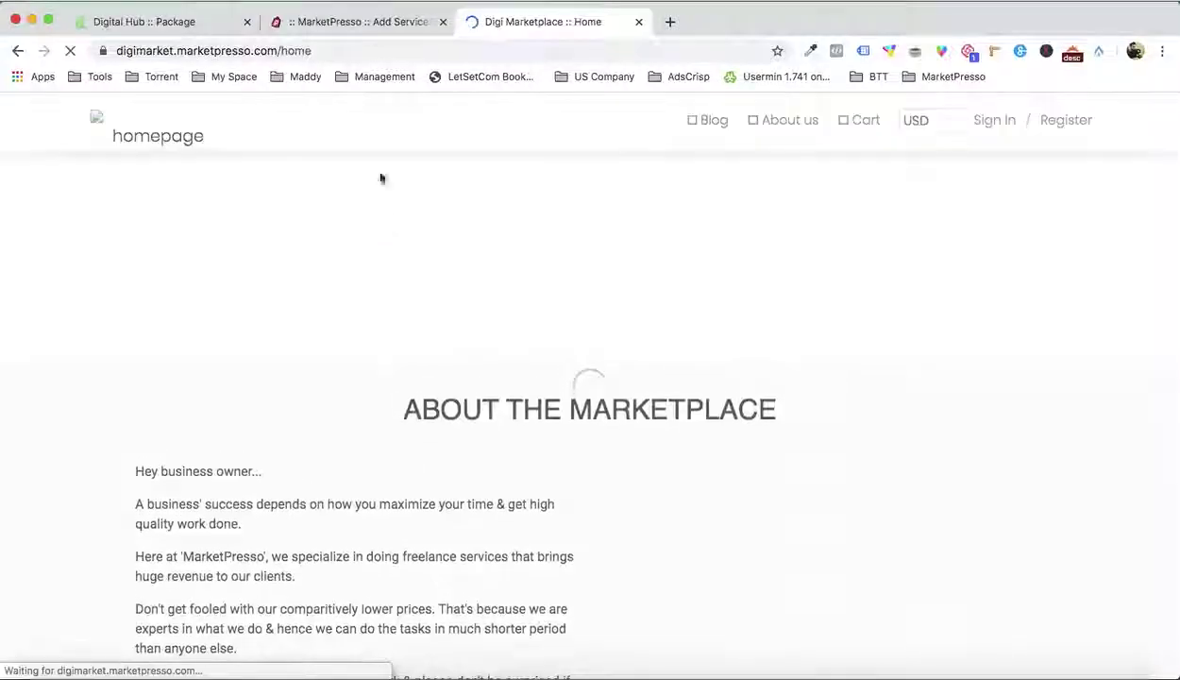
pyautogui.click(367, 26)
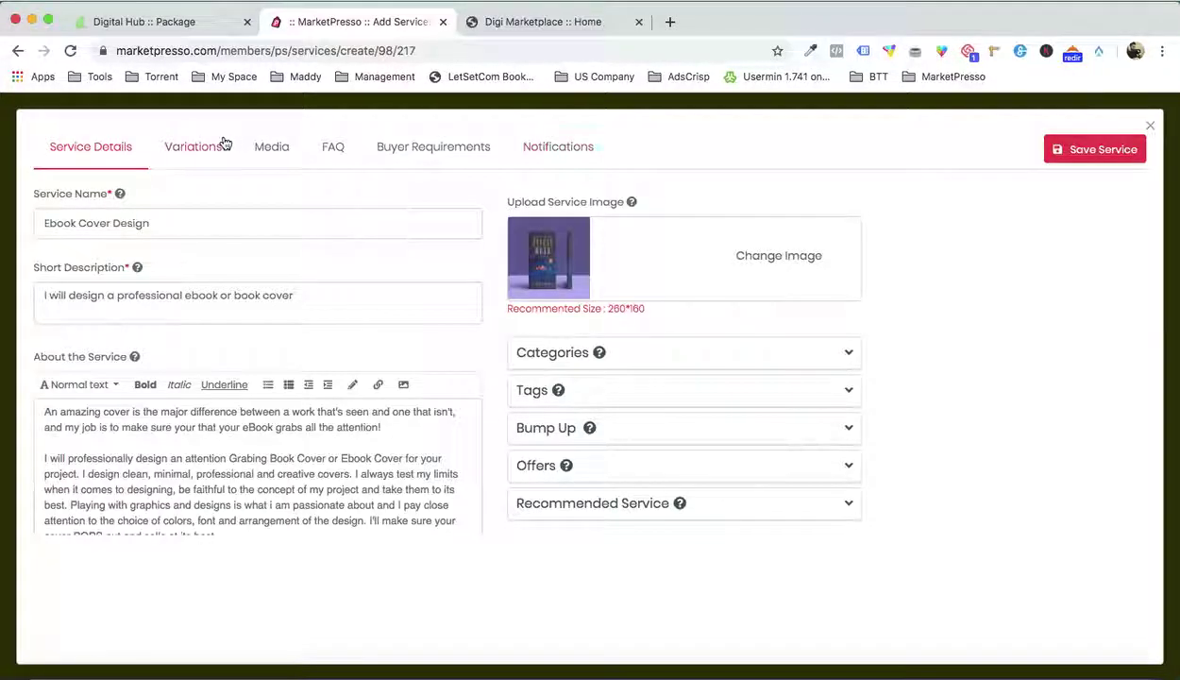
# On the service's Variations page, title the first variation 'Basic'
pyautogui.click(194, 149)
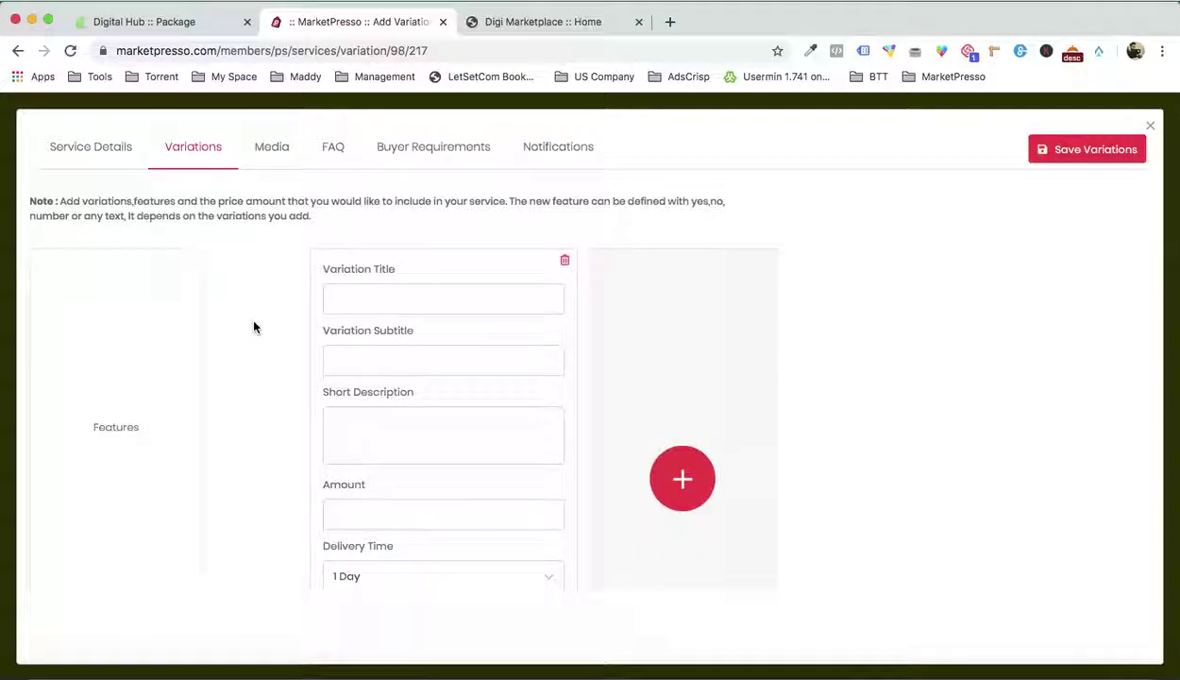
pyautogui.click(934, 652)
pyautogui.scroll(-3, 873, 388)
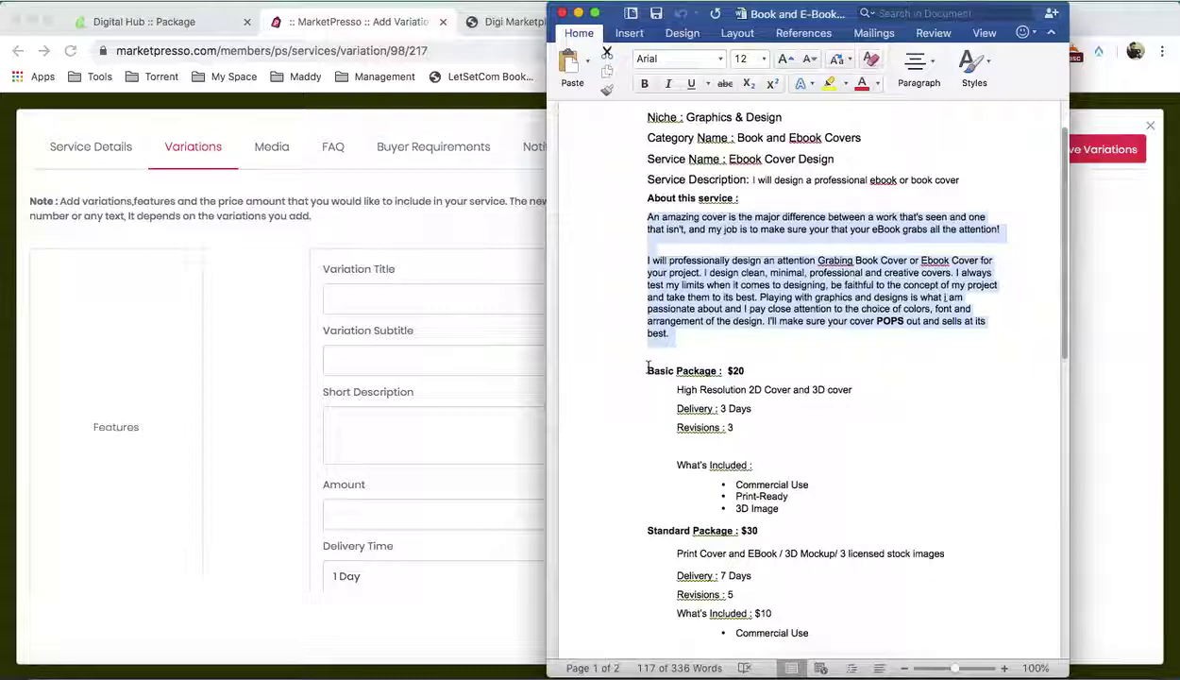
pyautogui.click(412, 300)
pyautogui.write('Basic')
# Paste the Basic package description line from the Word notes into Short Description
pyautogui.click(434, 361)
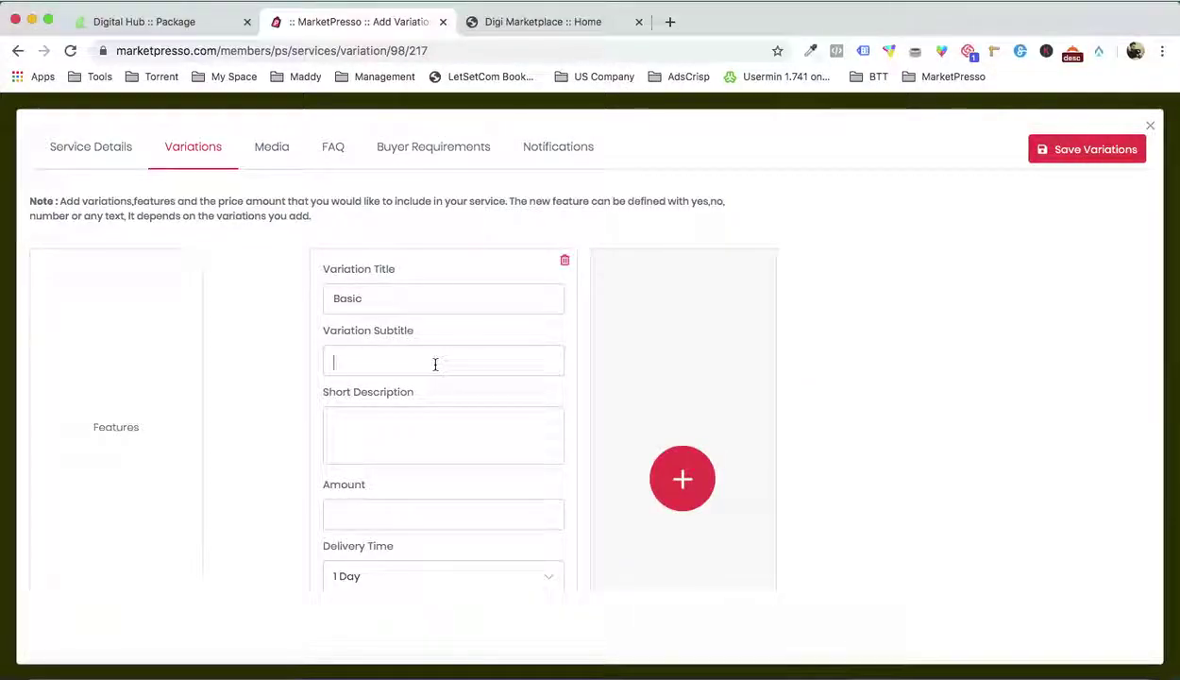
pyautogui.click(951, 656)
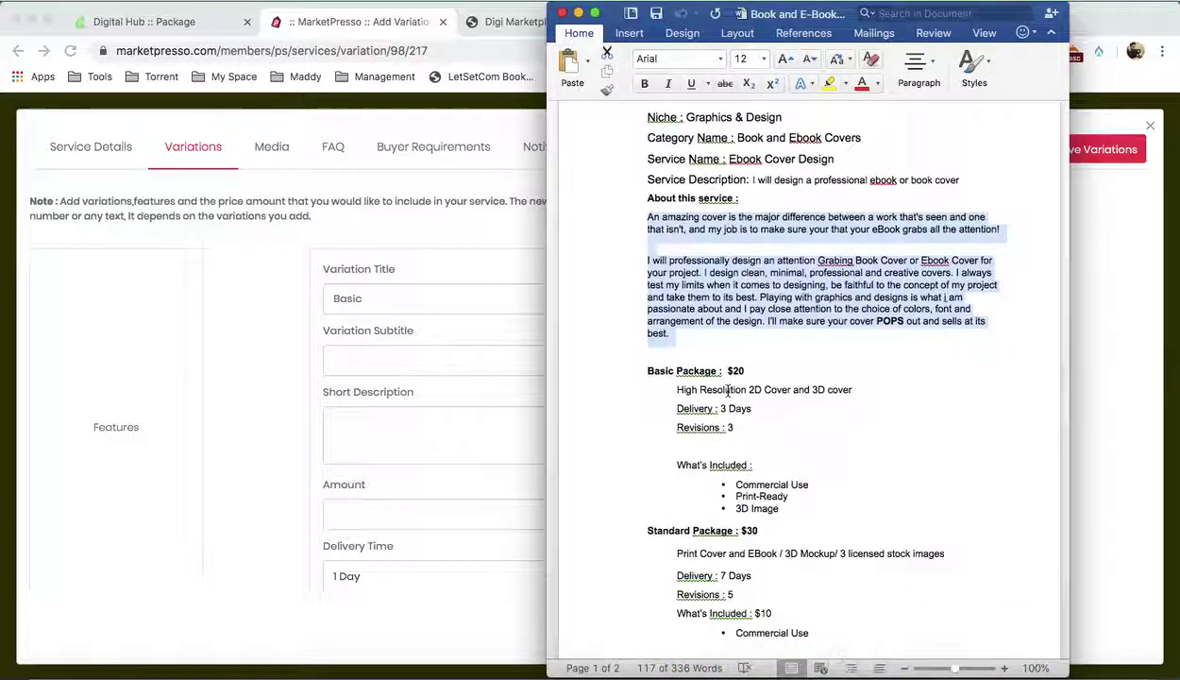
pyautogui.scroll(-3, 727, 391)
pyautogui.scroll(-2, 728, 391)
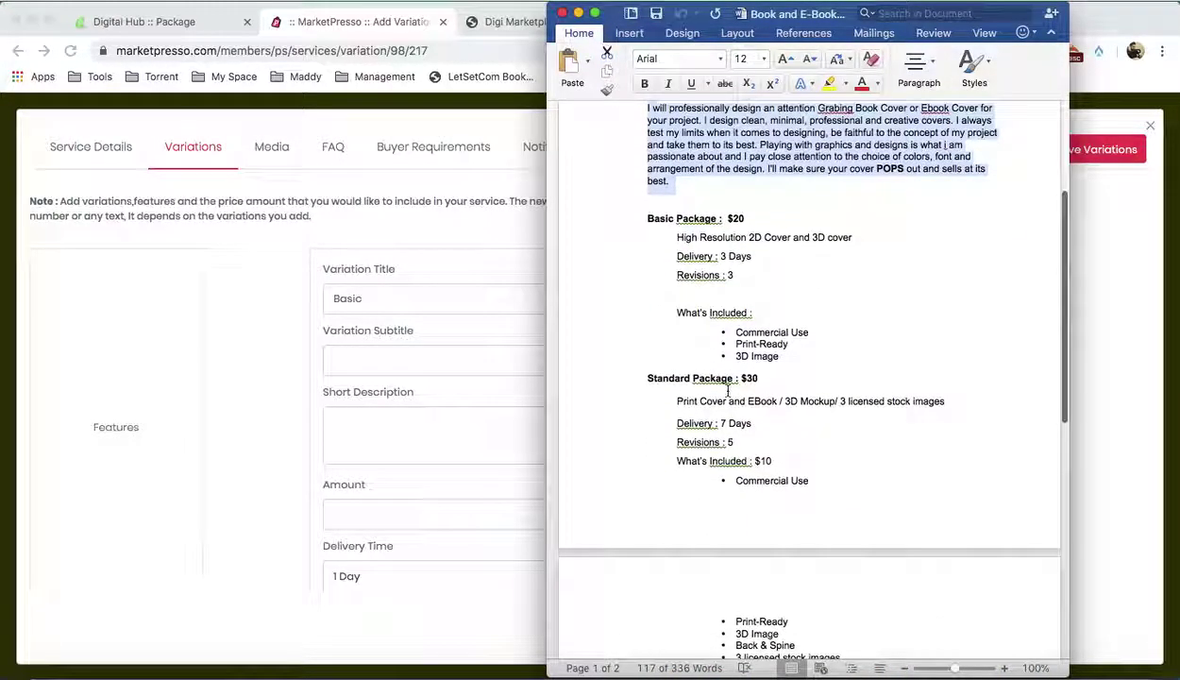
pyautogui.moveTo(676, 237); pyautogui.dragTo(851, 238)
pyautogui.press('super+c')
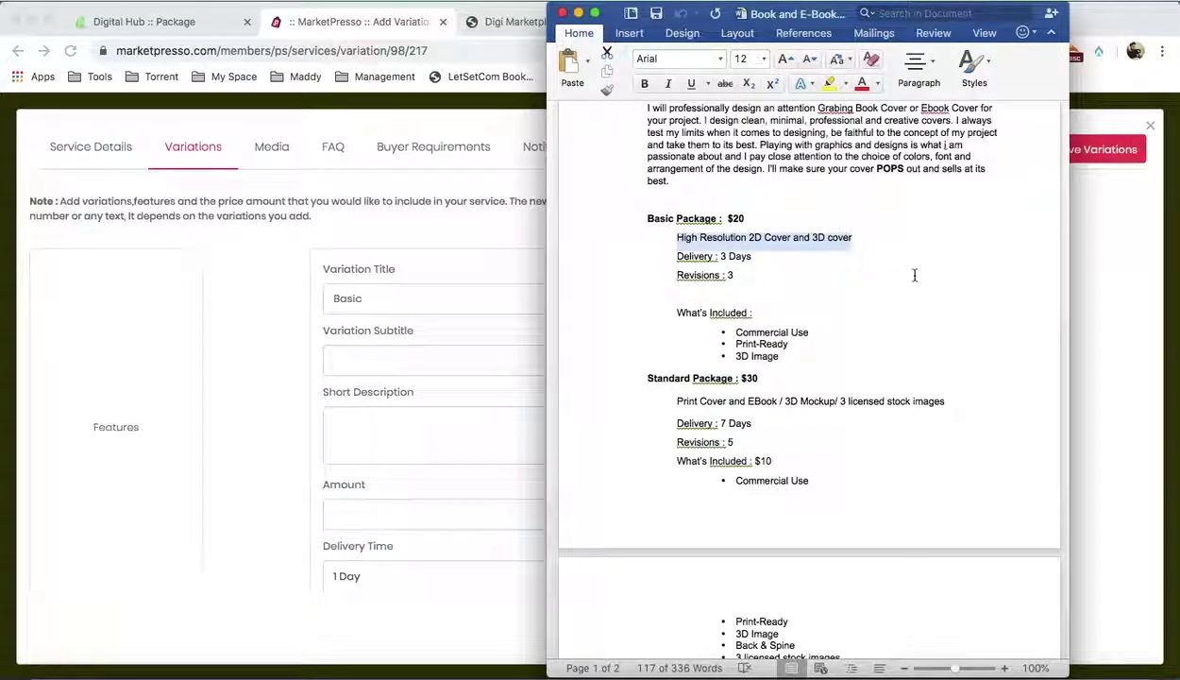
pyautogui.click(379, 420)
pyautogui.press('super+v')
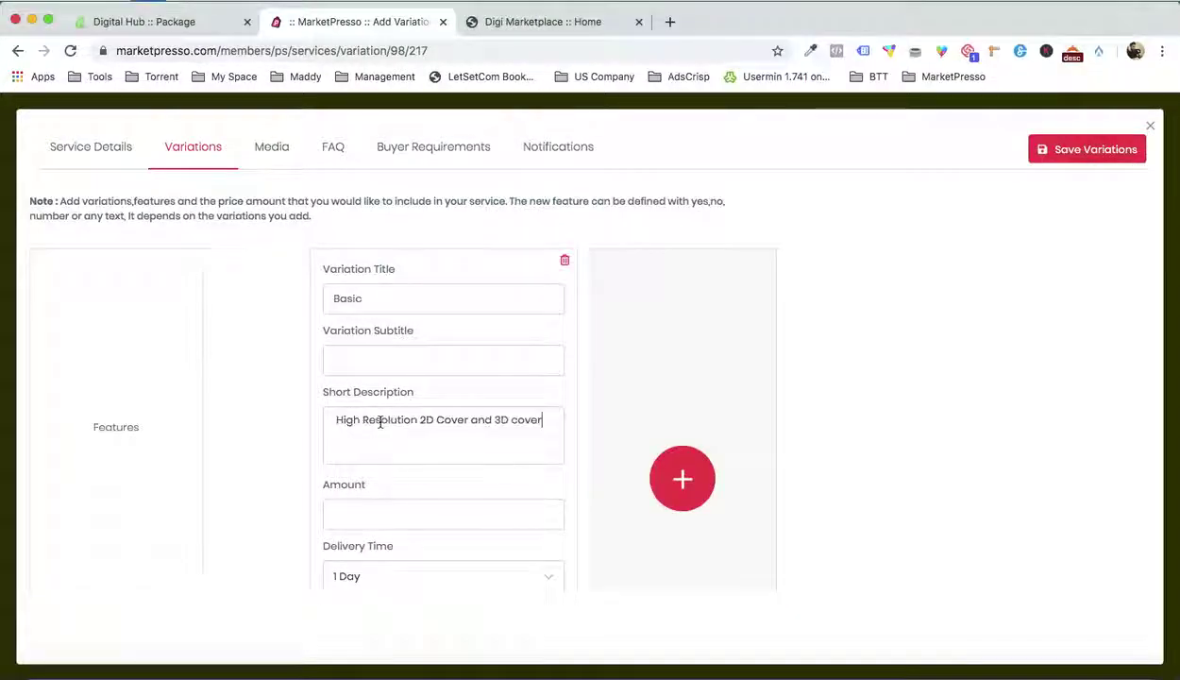
# Enter 50 as the Basic variation's Amount
pyautogui.scroll(-3, 381, 422)
pyautogui.click(396, 390)
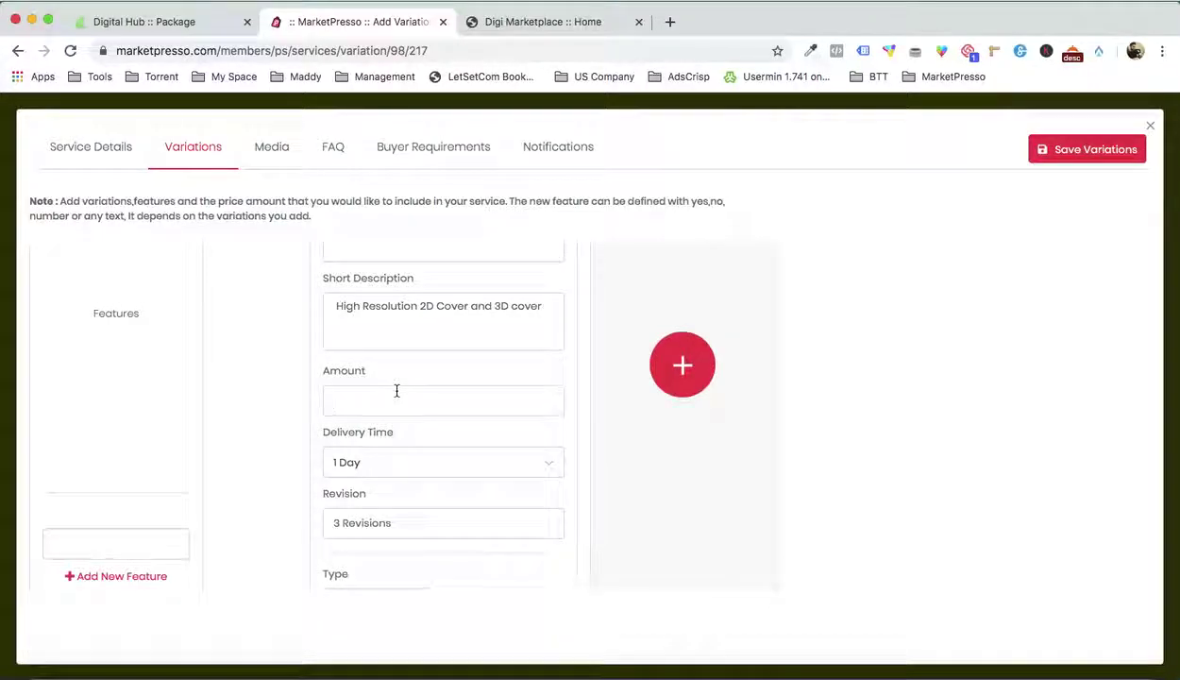
pyautogui.scroll(-1, 280, 413)
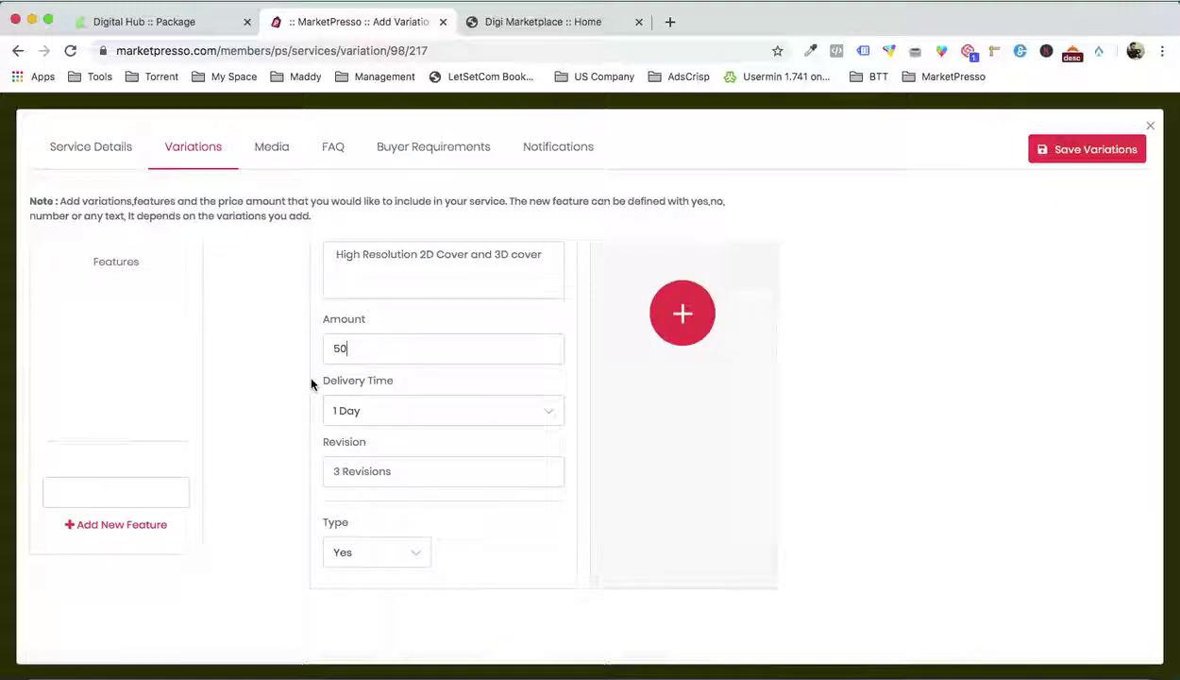
# Set the Basic variation's delivery to 5 Days and revisions to '3 Revisions'
pyautogui.click(382, 408)
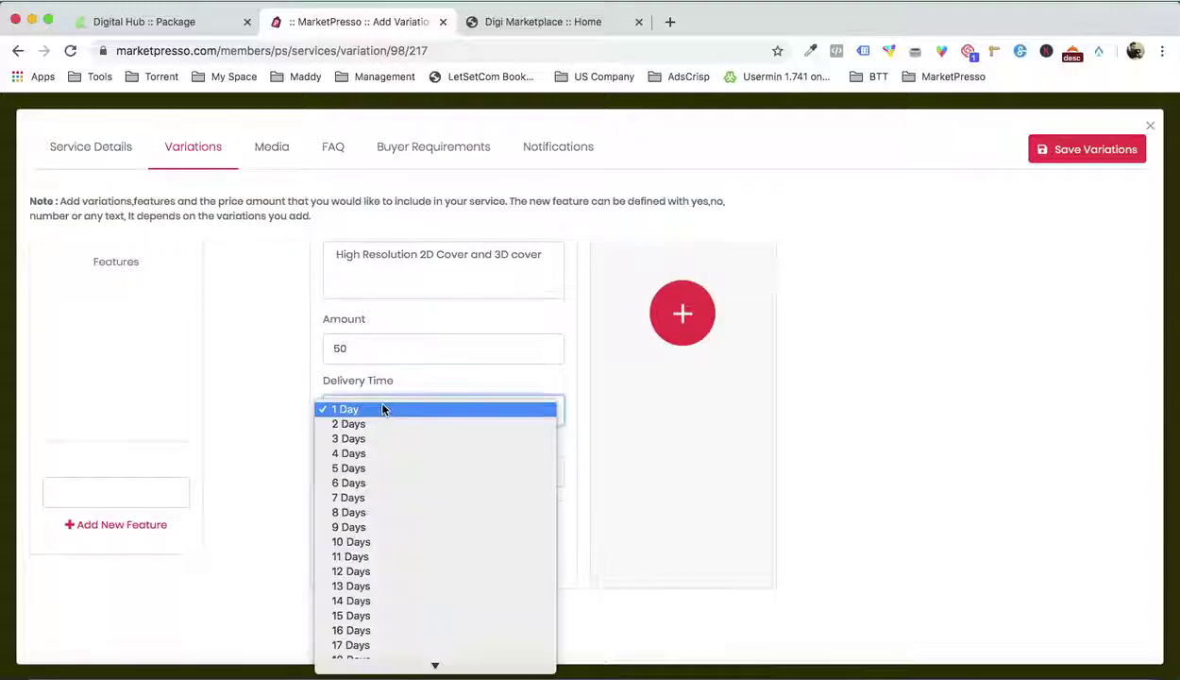
pyautogui.click(377, 468)
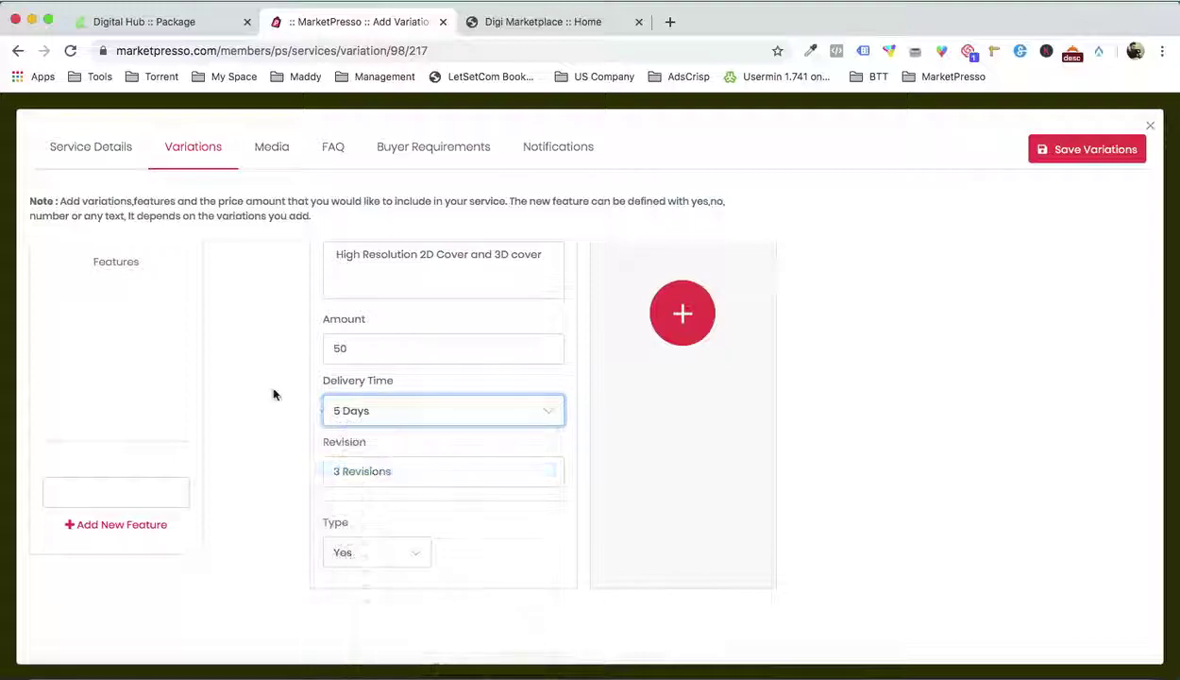
pyautogui.click(350, 472)
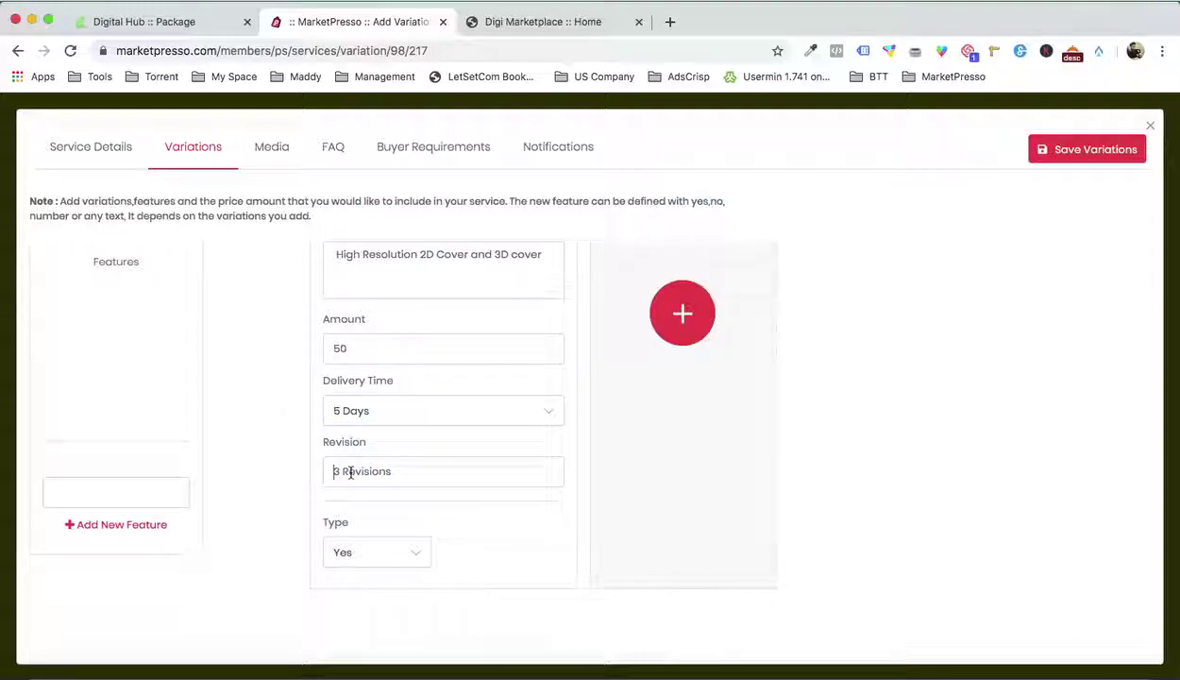
pyautogui.write('3 Revisions')
# Add 'Commercial Use' from the Word notes as a feature, keeping its type Yes
pyautogui.click(947, 667)
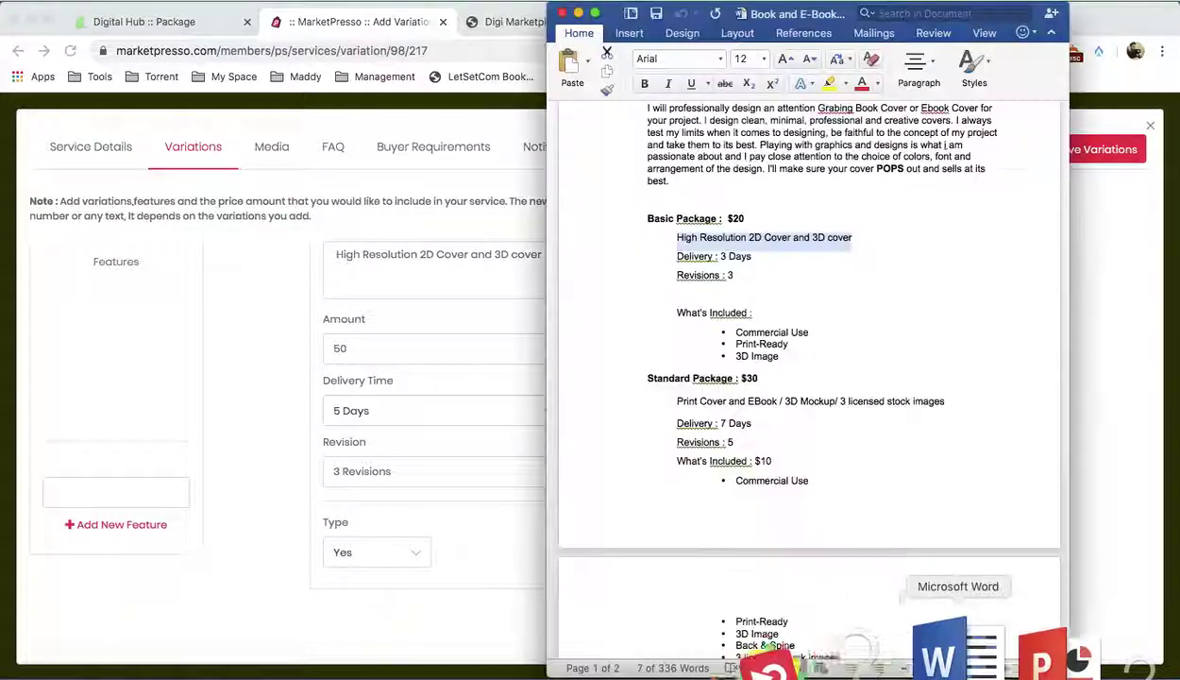
pyautogui.scroll(-2, 778, 392)
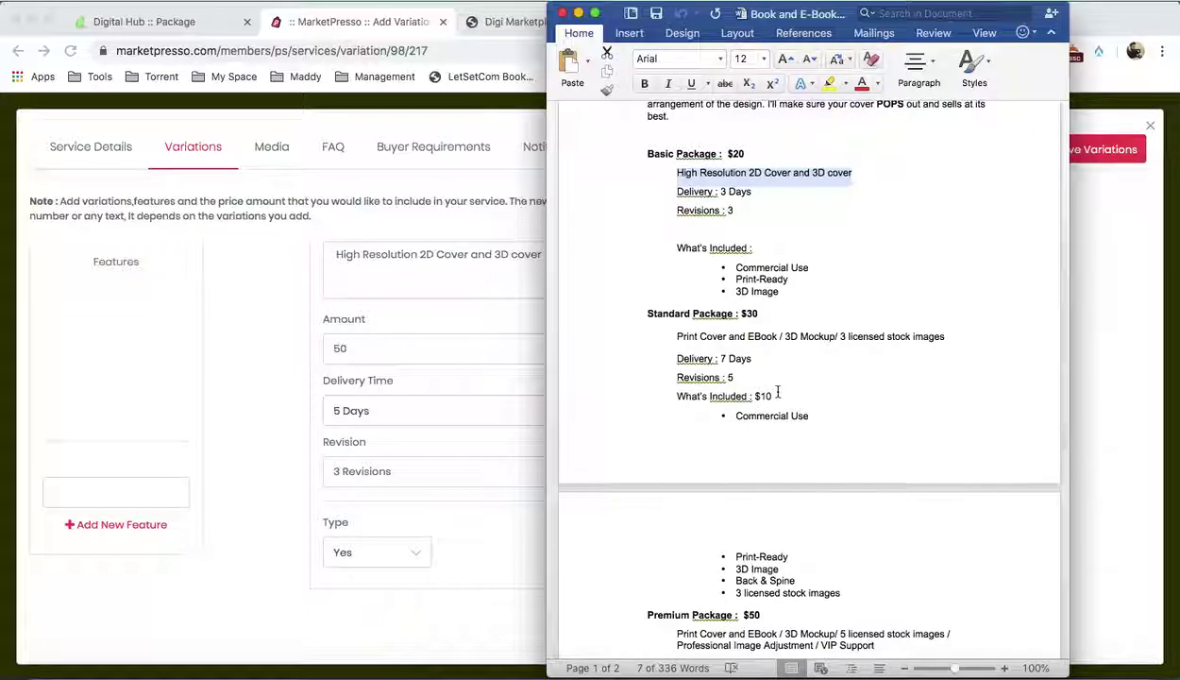
pyautogui.moveTo(735, 267); pyautogui.dragTo(809, 267)
pyautogui.press('super+c')
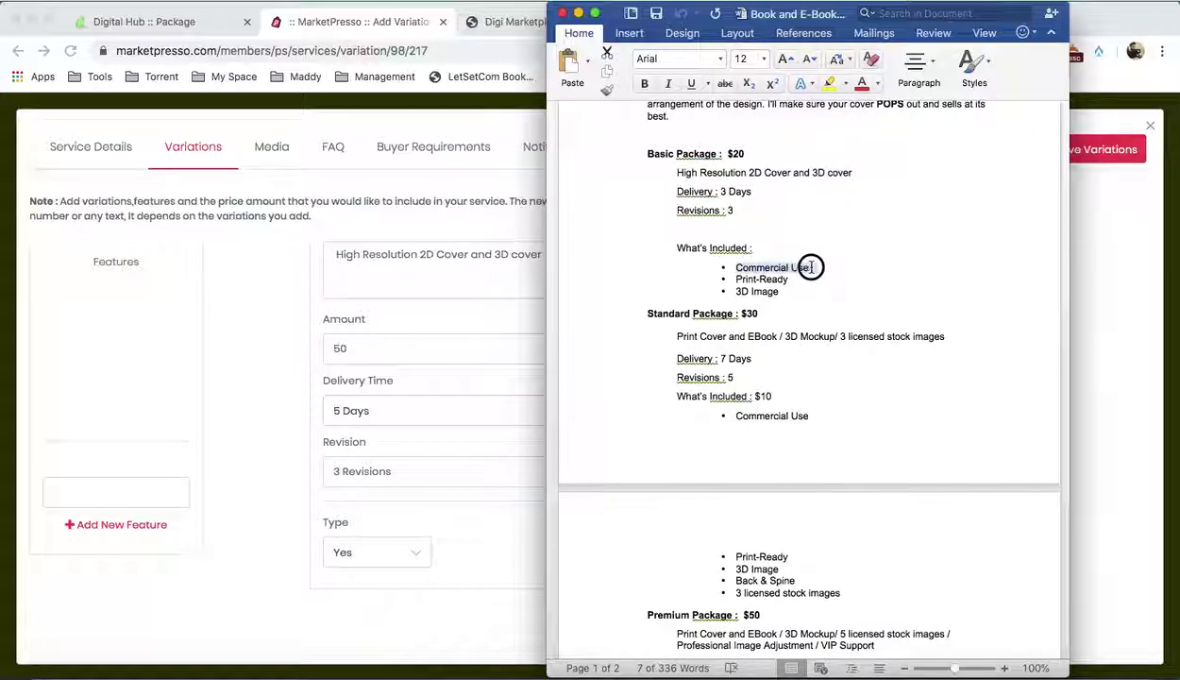
pyautogui.click(141, 470)
pyautogui.click(140, 491)
pyautogui.press('super+v')
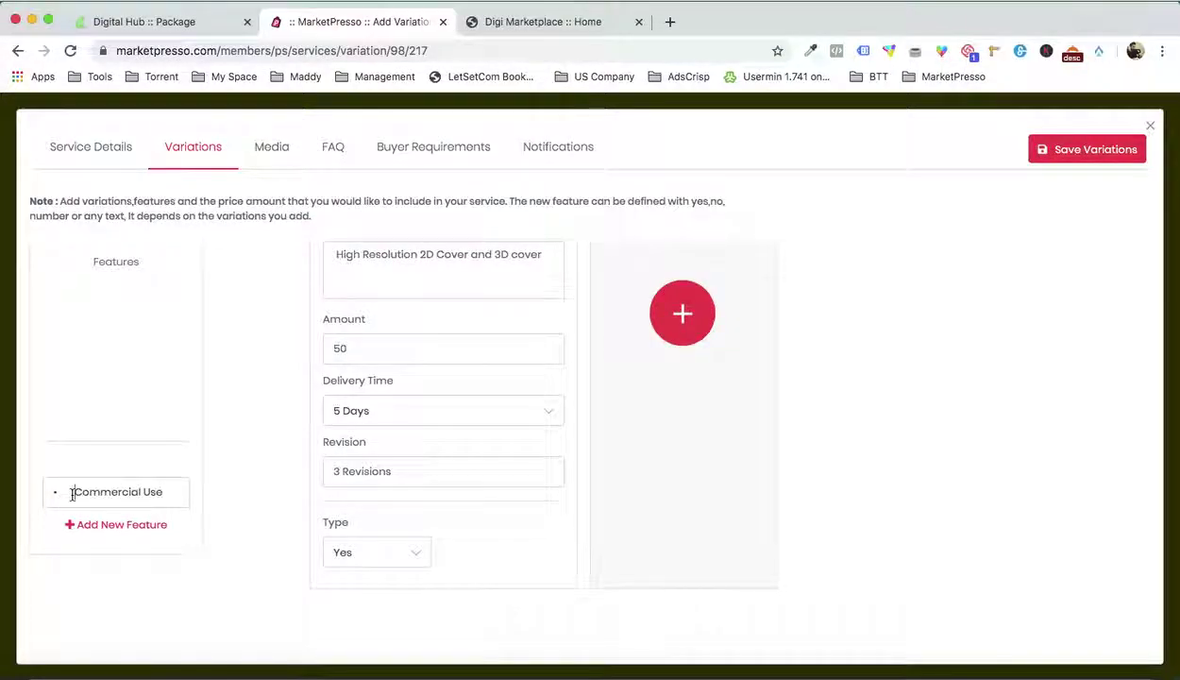
pyautogui.click(71, 492)
pyautogui.press('BackSpace')
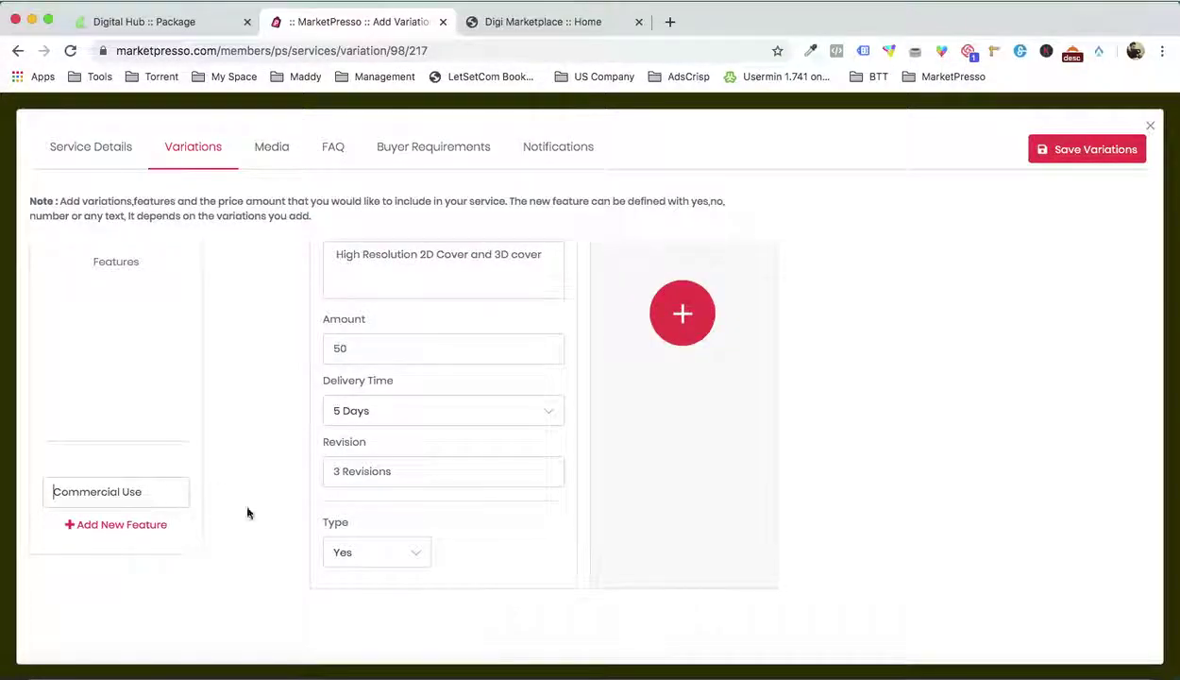
pyautogui.click(377, 553)
pyautogui.click(382, 555)
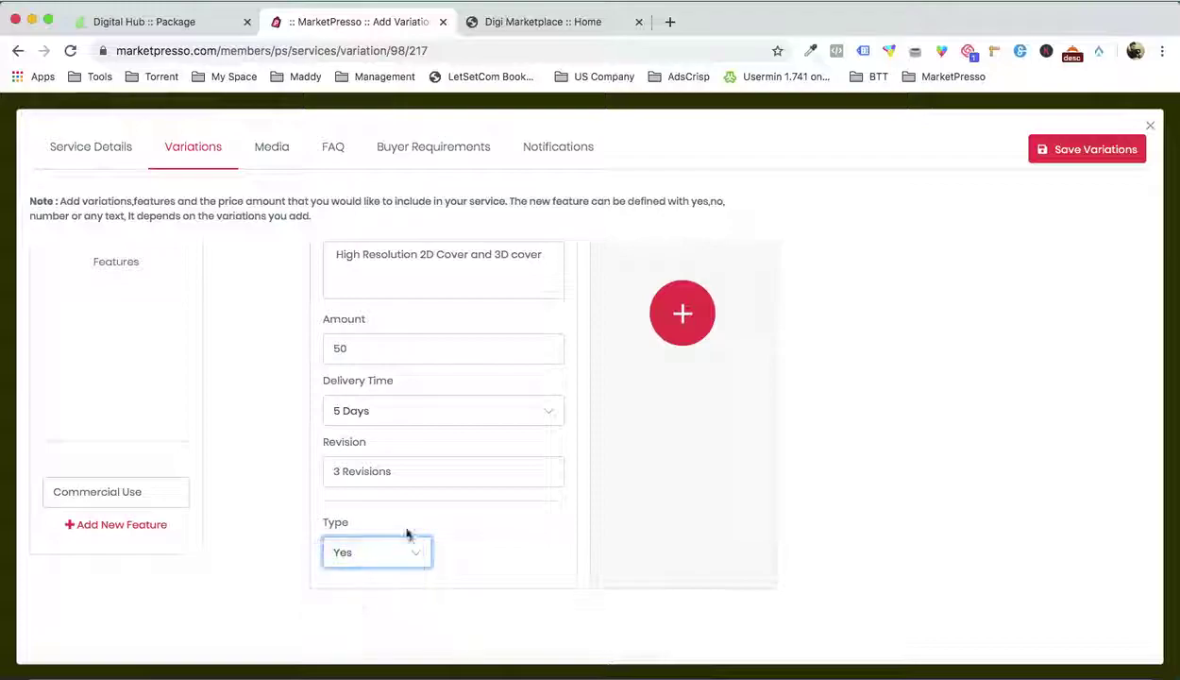
# Add the next included item from the Word notes as another feature row
pyautogui.click(925, 649)
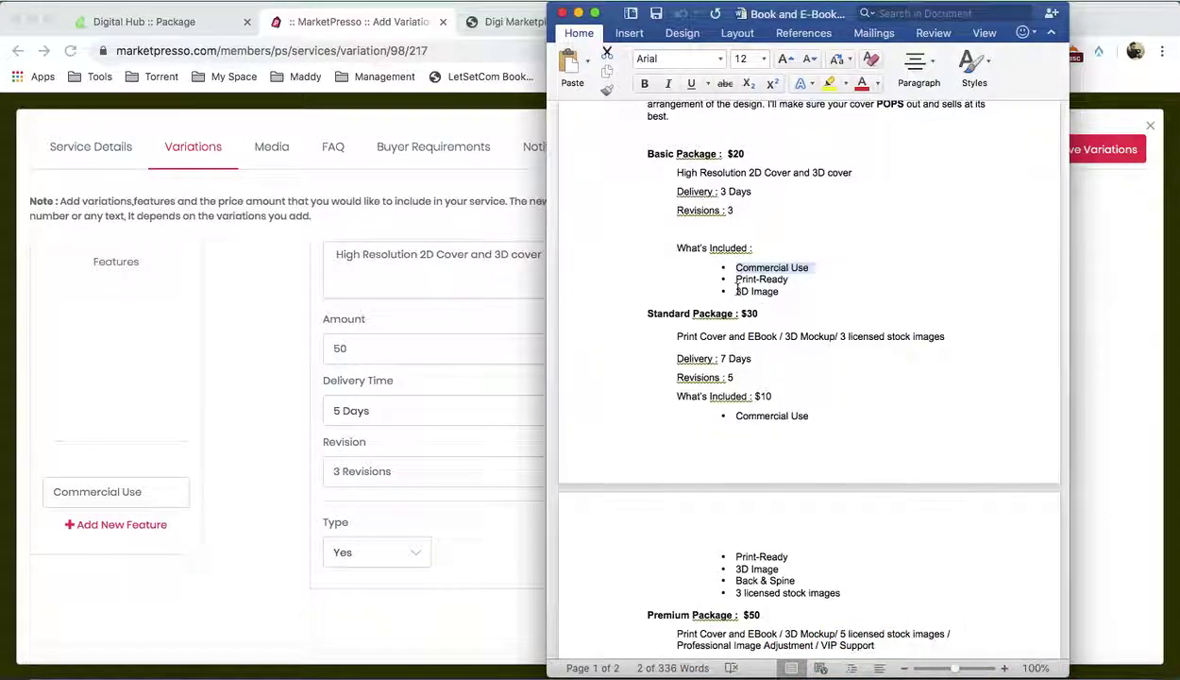
pyautogui.moveTo(737, 289); pyautogui.dragTo(776, 291)
pyautogui.click(197, 446)
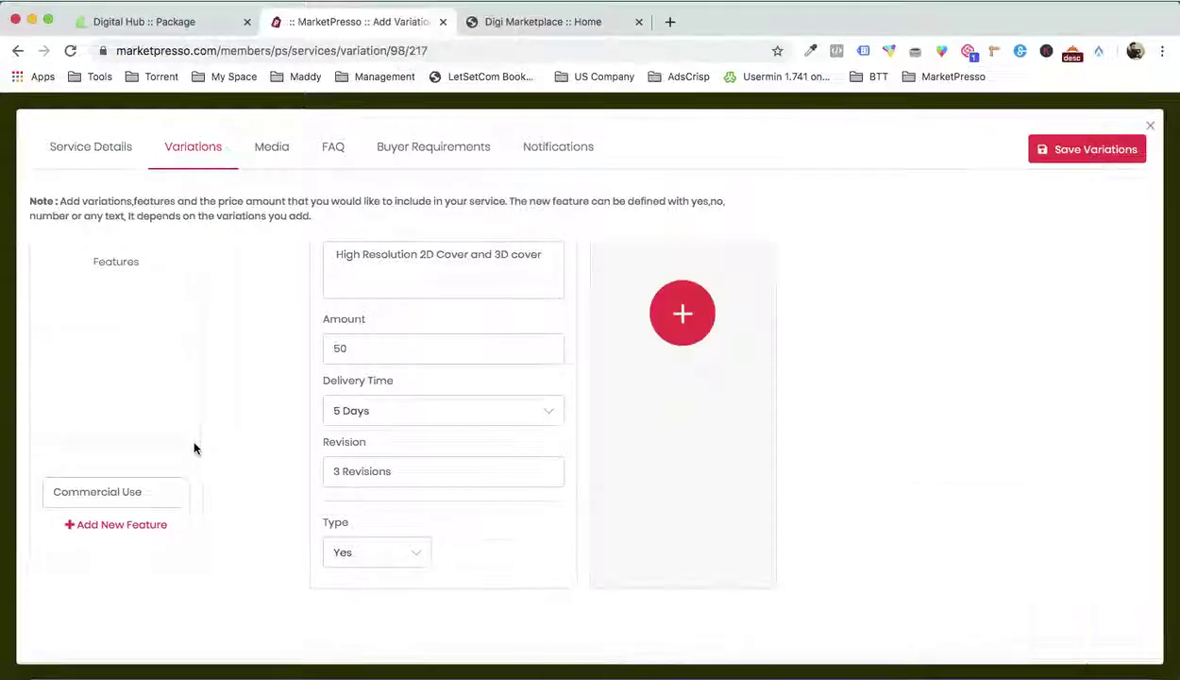
pyautogui.click(122, 524)
pyautogui.press('super+v')
pyautogui.click(72, 548)
pyautogui.press('BackSpace')
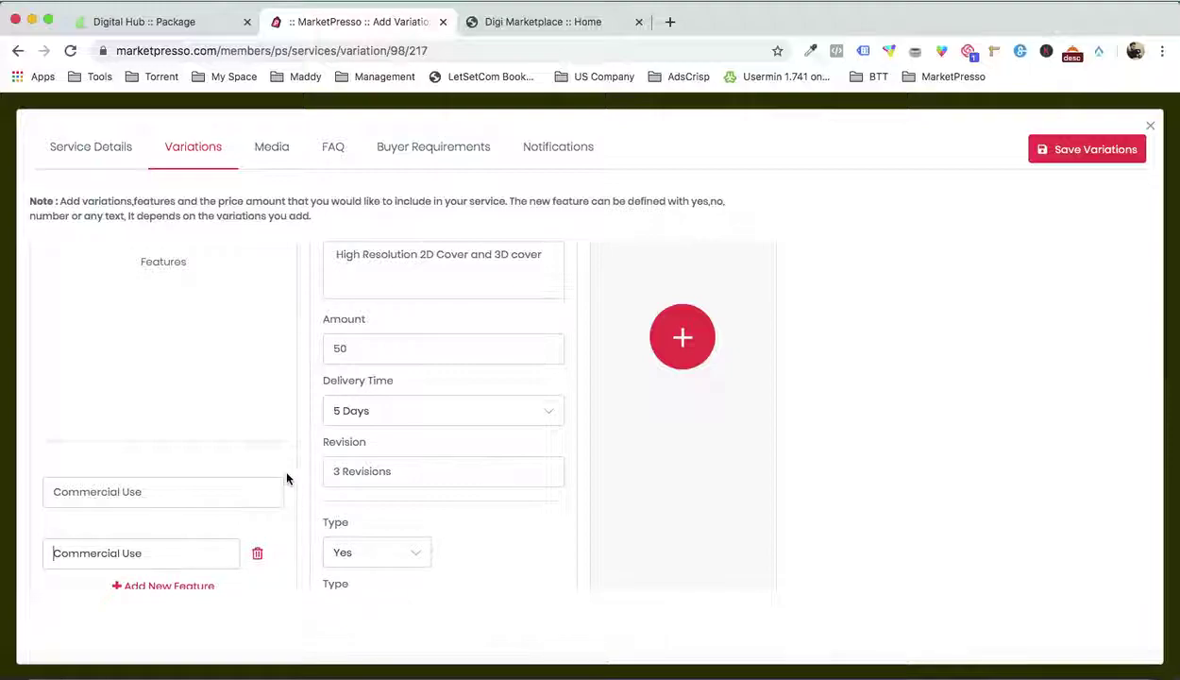
pyautogui.scroll(-2, 289, 477)
pyautogui.scroll(1, 361, 543)
# Add second and third variations, naming the third 'Premium'
pyautogui.scroll(5, 516, 503)
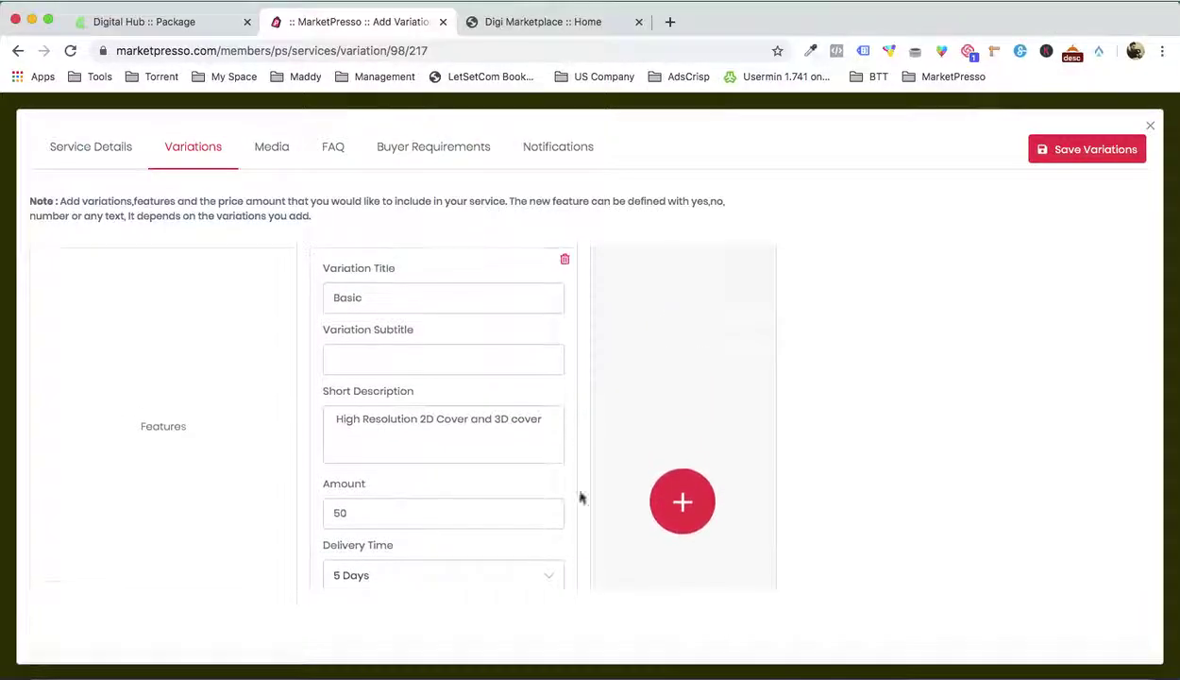
pyautogui.click(698, 498)
pyautogui.click(604, 289)
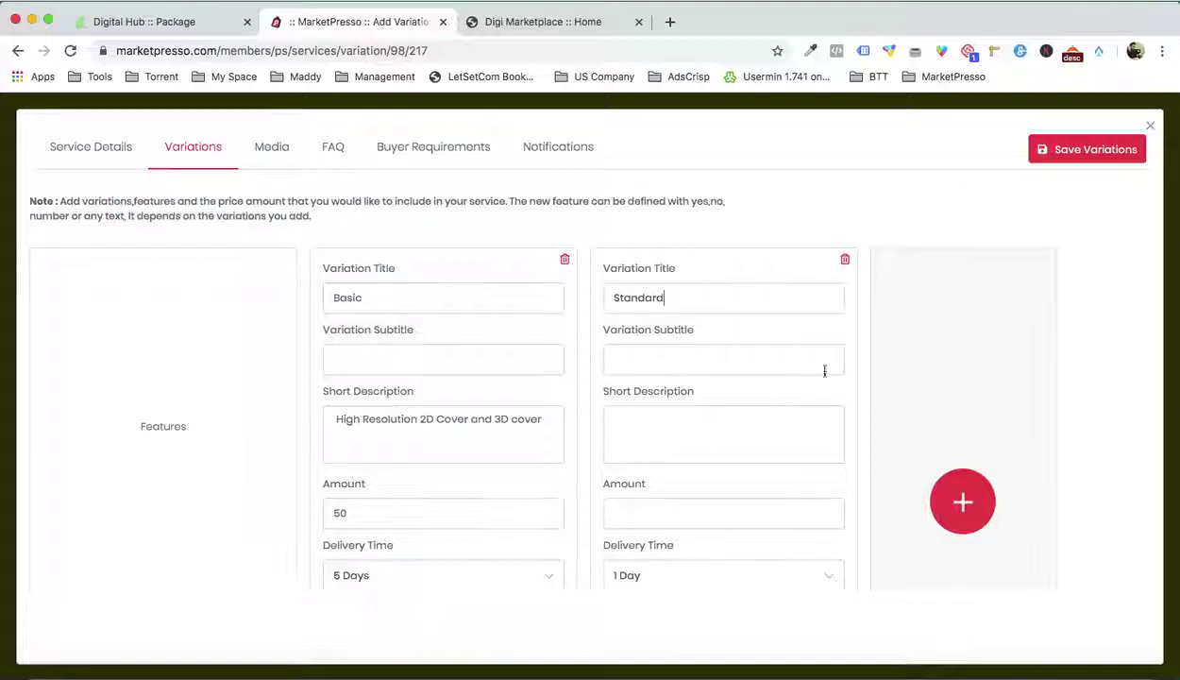
pyautogui.click(978, 524)
pyautogui.click(901, 292)
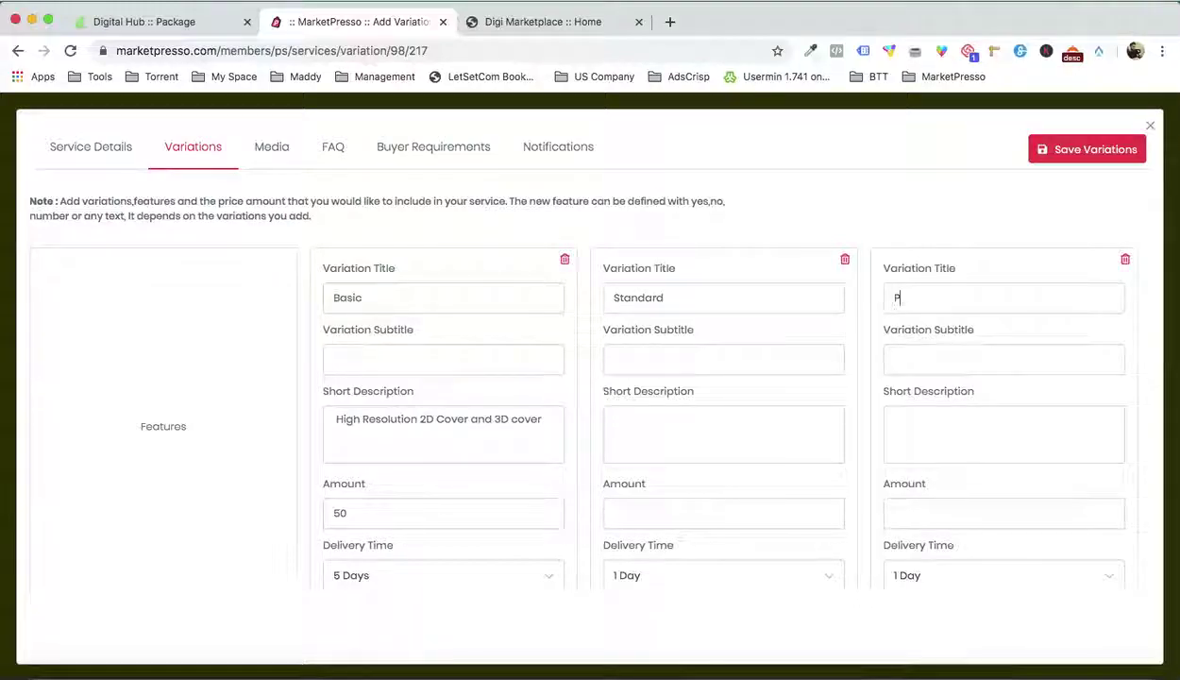
pyautogui.write('Premium')
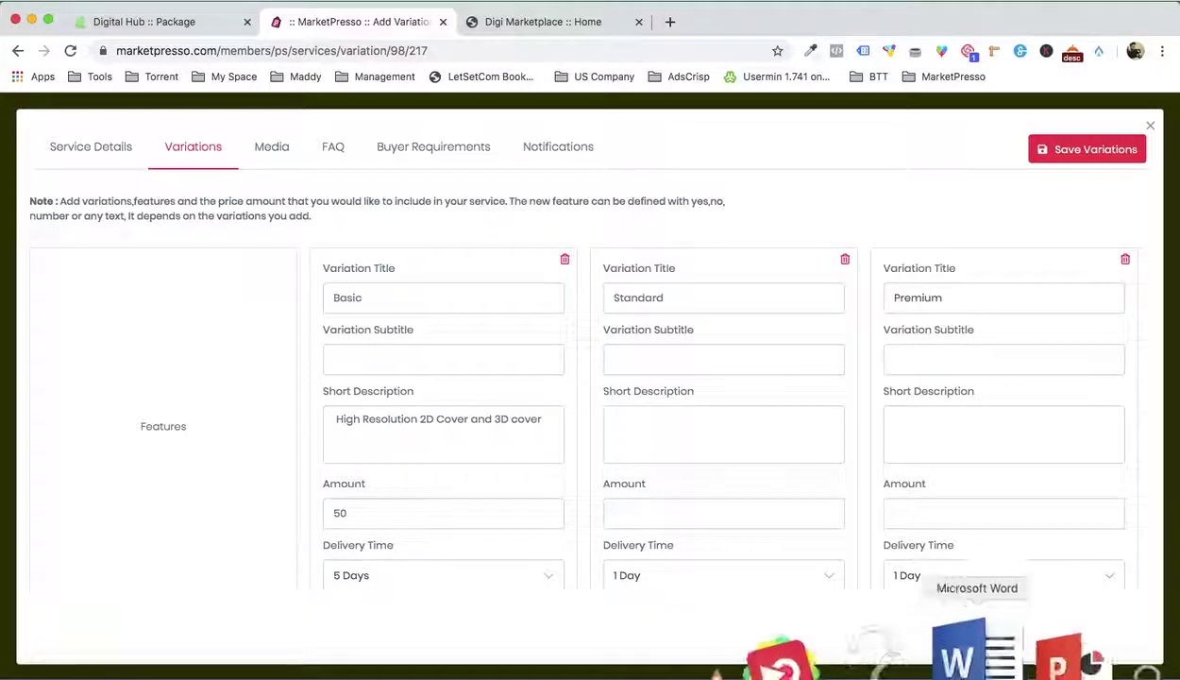
# Set Standard to 100 with 4 Days delivery and Premium to 150 with 2 Days
pyautogui.scroll(-1, 731, 472)
pyautogui.click(720, 468)
pyautogui.write('100')
pyautogui.press('Tab')
pyautogui.click(896, 469)
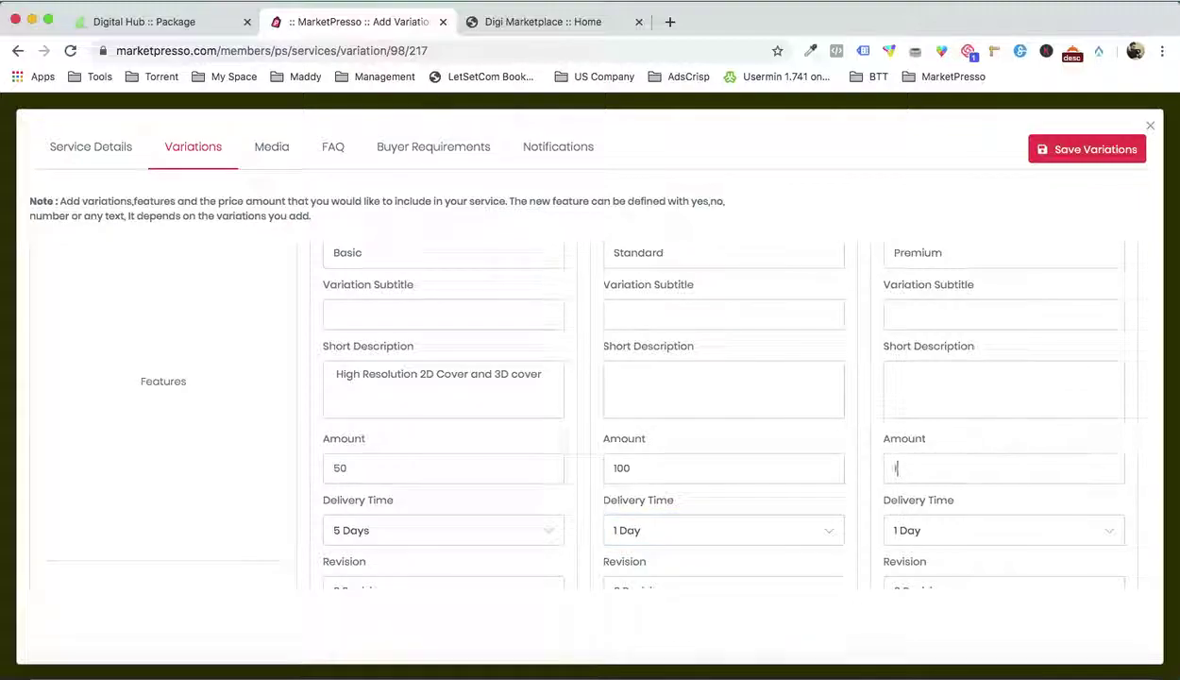
pyautogui.click(779, 540)
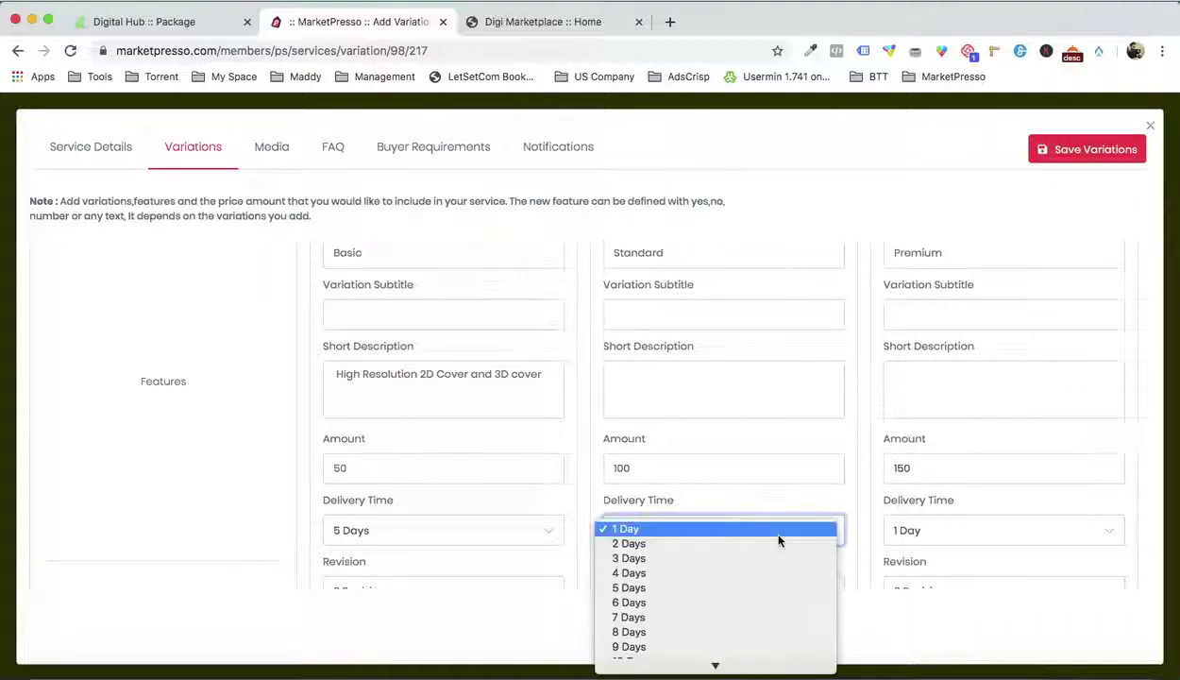
pyautogui.click(736, 572)
pyautogui.click(915, 530)
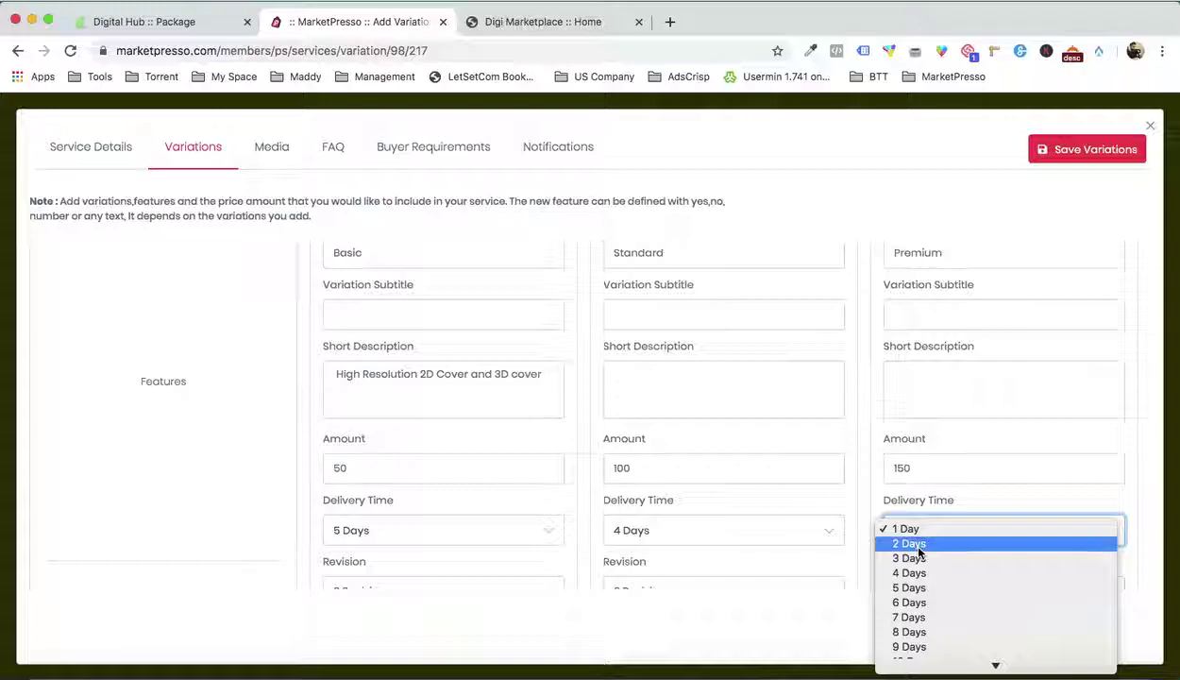
pyautogui.click(920, 544)
# Change the Standard and Premium revision counts to 5
pyautogui.scroll(-3, 855, 452)
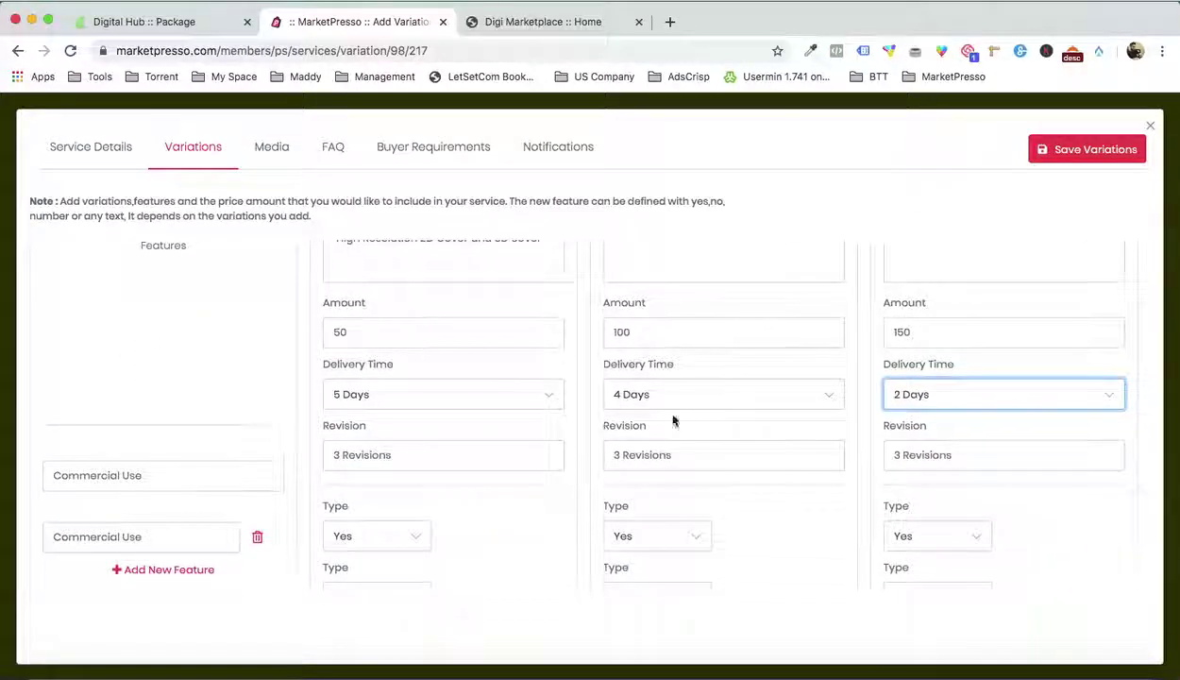
pyautogui.tripleClick(451, 456)
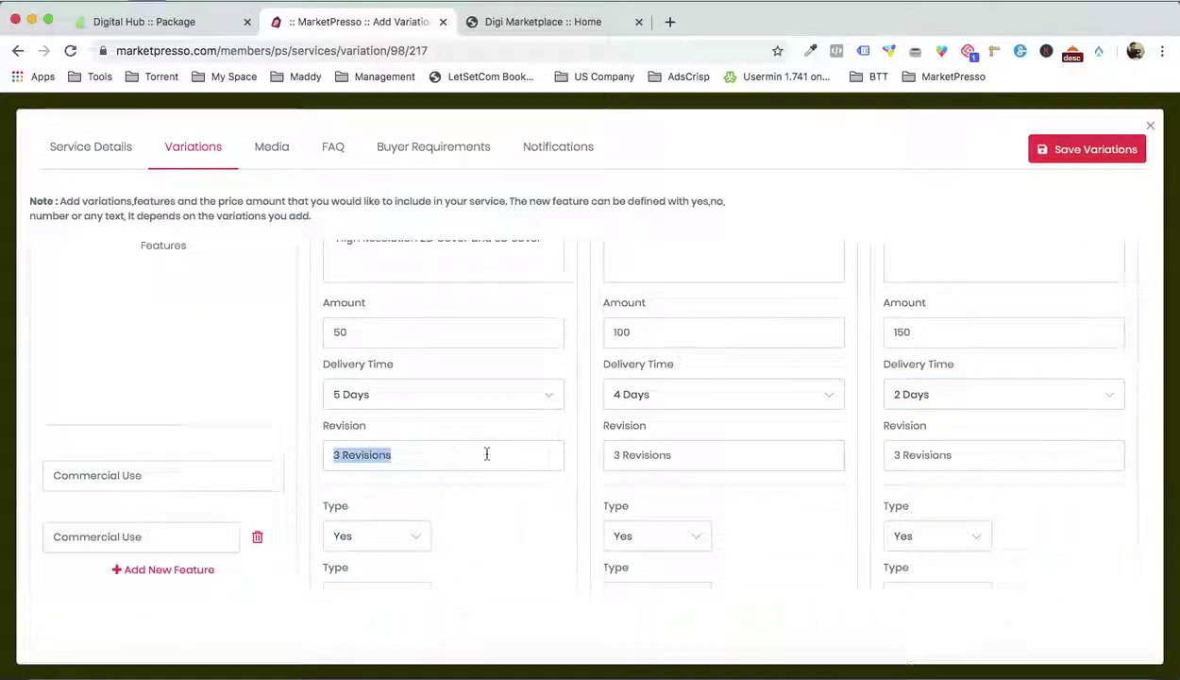
pyautogui.click(614, 455)
pyautogui.press('BackSpace')
pyautogui.write('5')
pyautogui.click(912, 454)
pyautogui.click(899, 454)
pyautogui.press('BackSpace')
pyautogui.write('5')
pyautogui.scroll(-1, 944, 453)
pyautogui.scroll(-2, 719, 487)
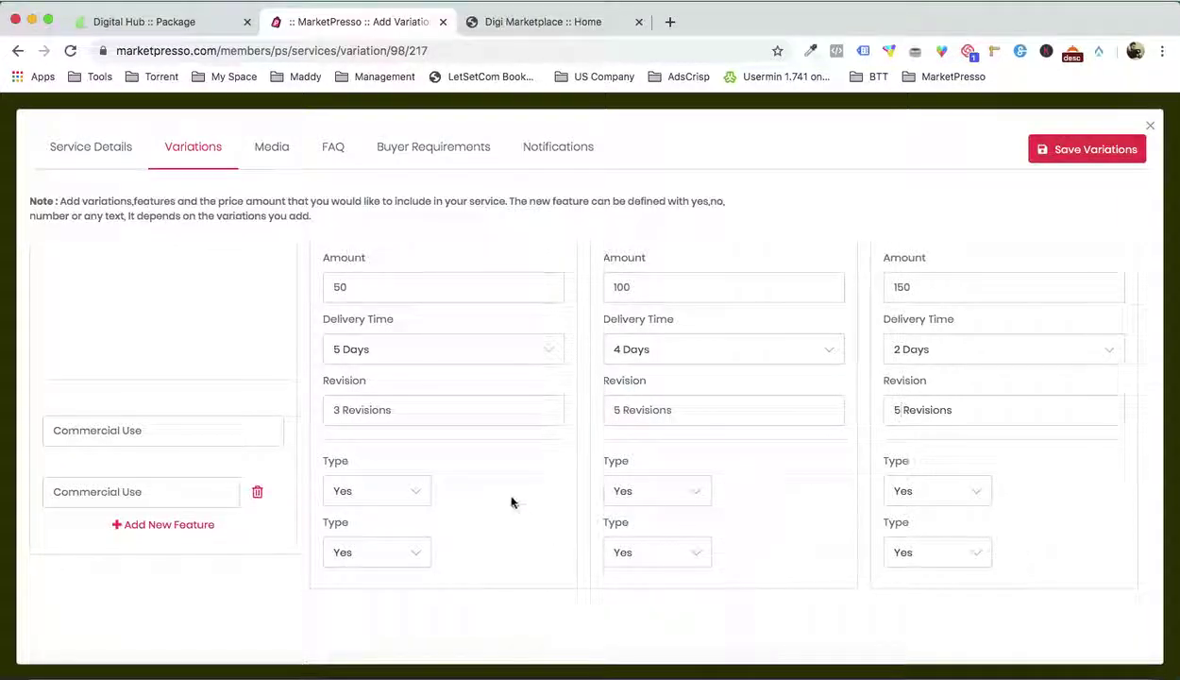
# Add a 'Back & Spine' feature from the Word brief, marked No for Basic
pyautogui.click(959, 647)
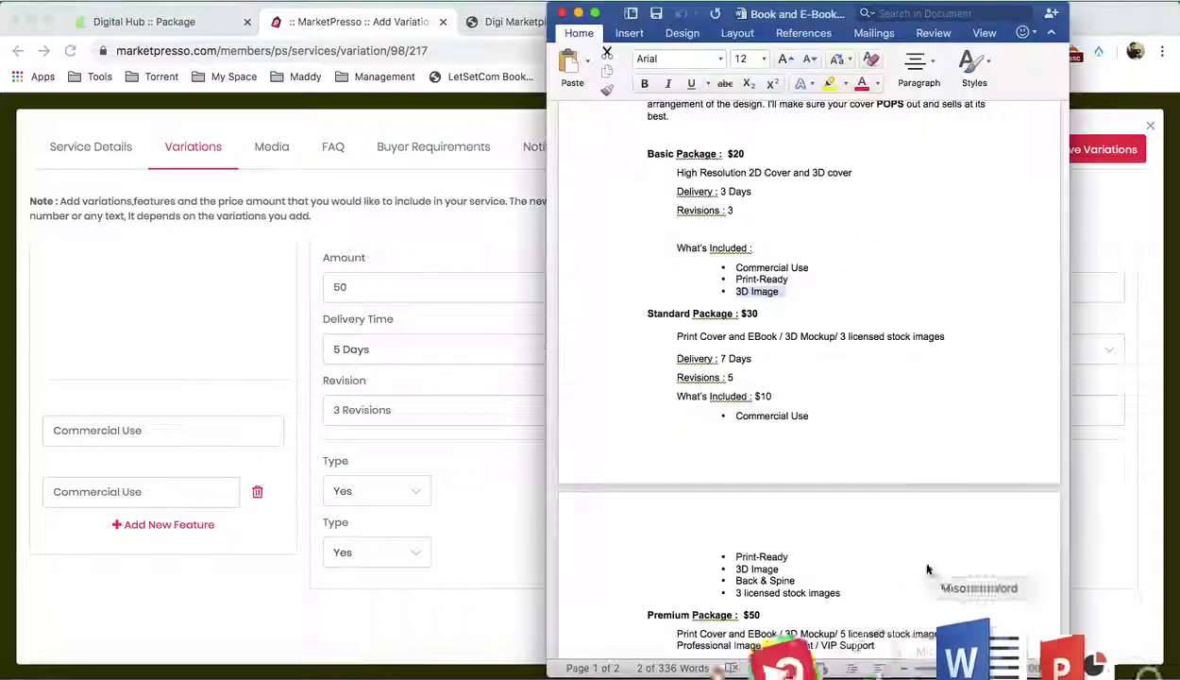
pyautogui.scroll(-3, 914, 437)
pyautogui.scroll(-1, 914, 437)
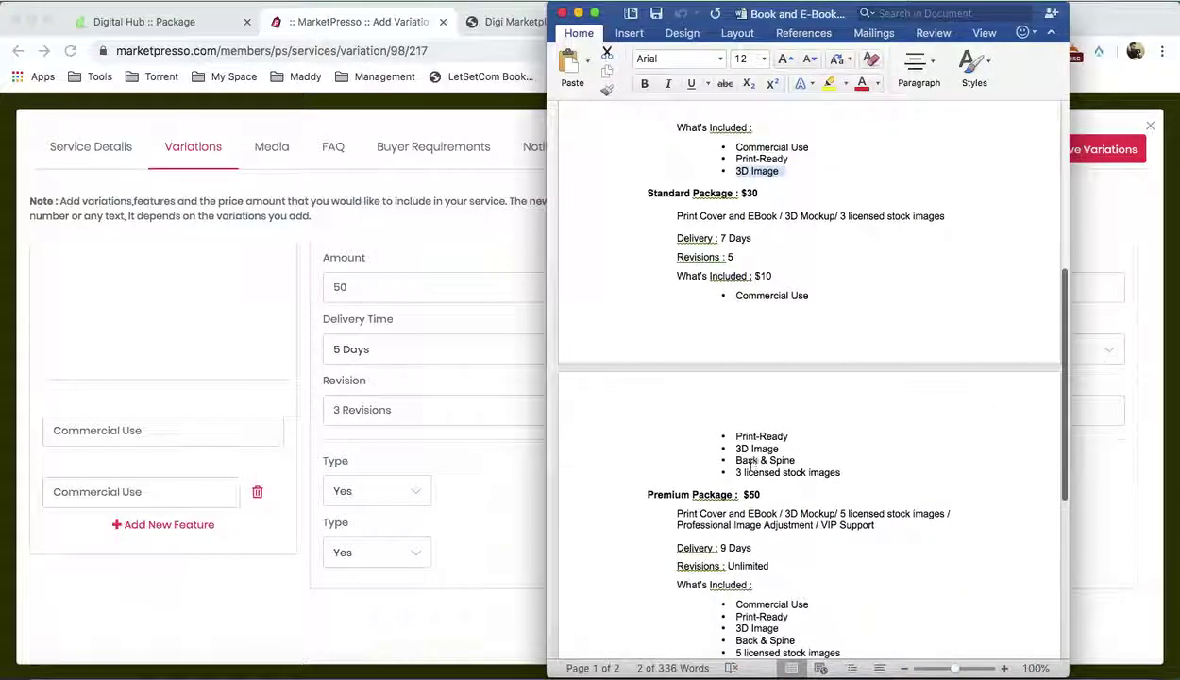
pyautogui.moveTo(735, 459); pyautogui.dragTo(793, 462)
pyautogui.click(163, 524)
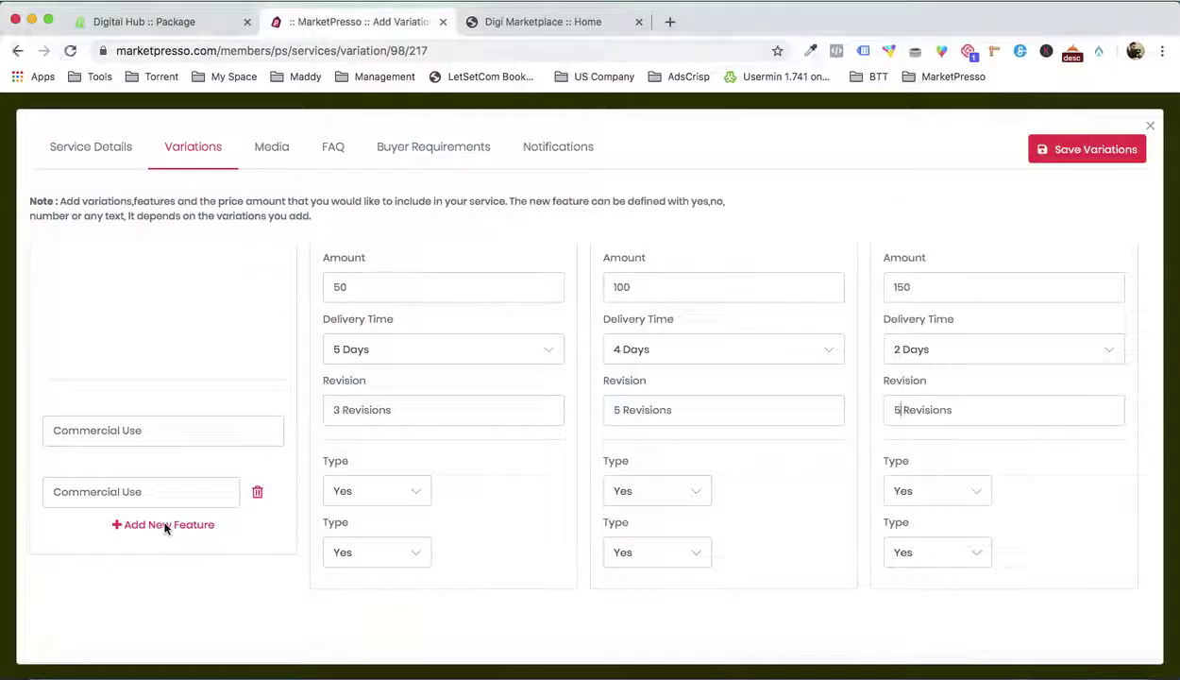
pyautogui.write('•\tBack & Spine')
pyautogui.scroll(-1, 149, 515)
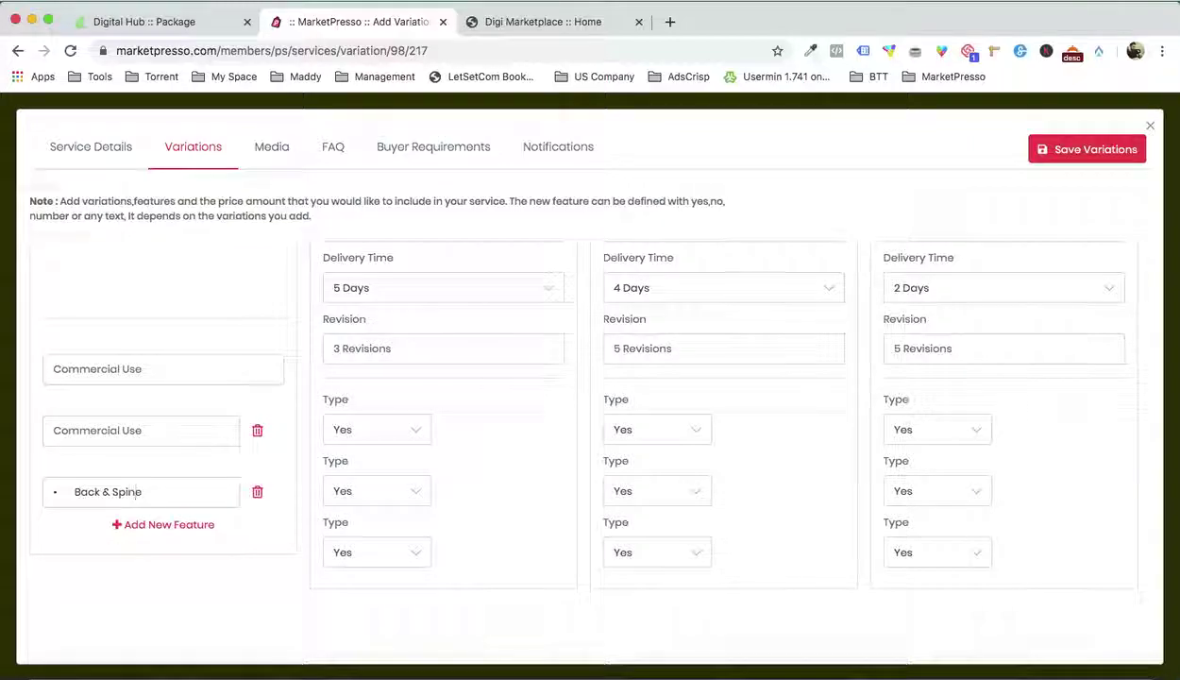
pyautogui.moveTo(73, 490); pyautogui.dragTo(51, 490)
pyautogui.press('BackSpace')
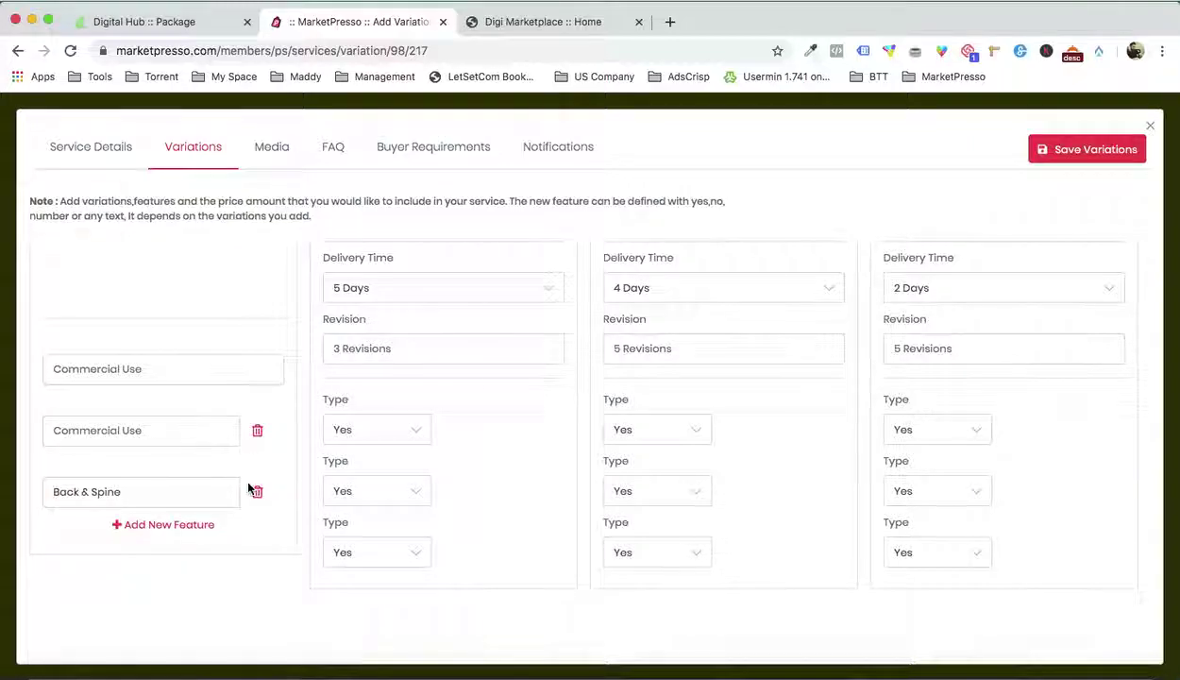
pyautogui.click(385, 548)
pyautogui.click(387, 565)
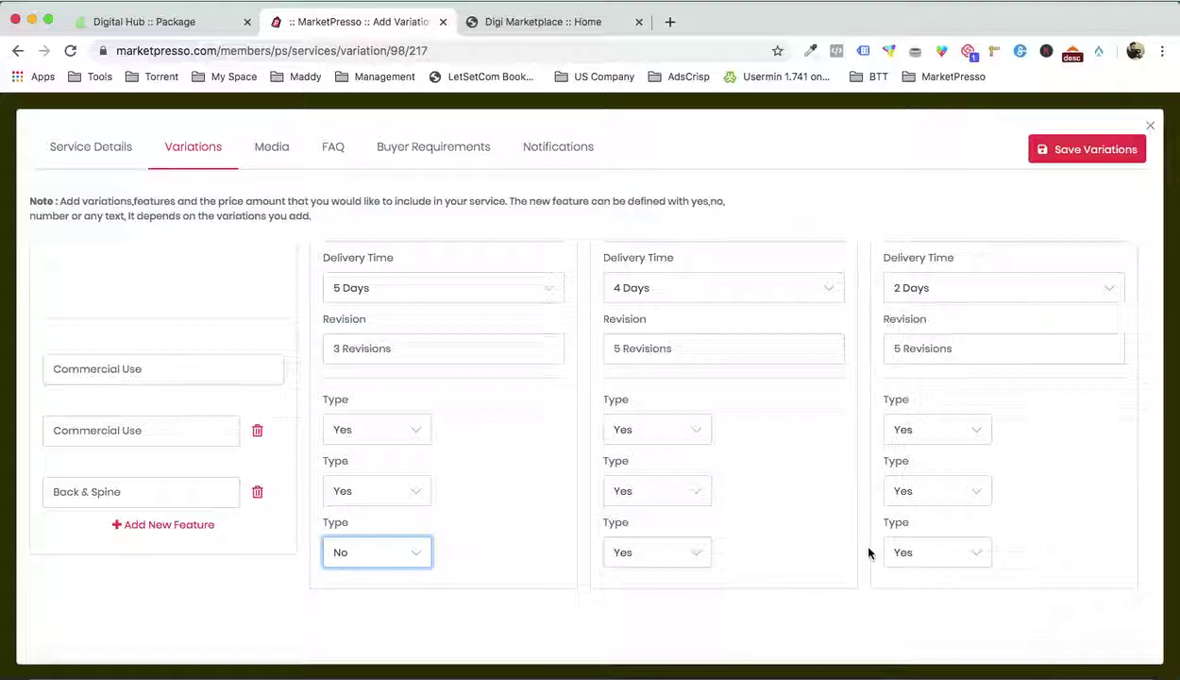
# Add a '3 licensed stock images' feature, marked No for Basic and Standard
pyautogui.click(194, 526)
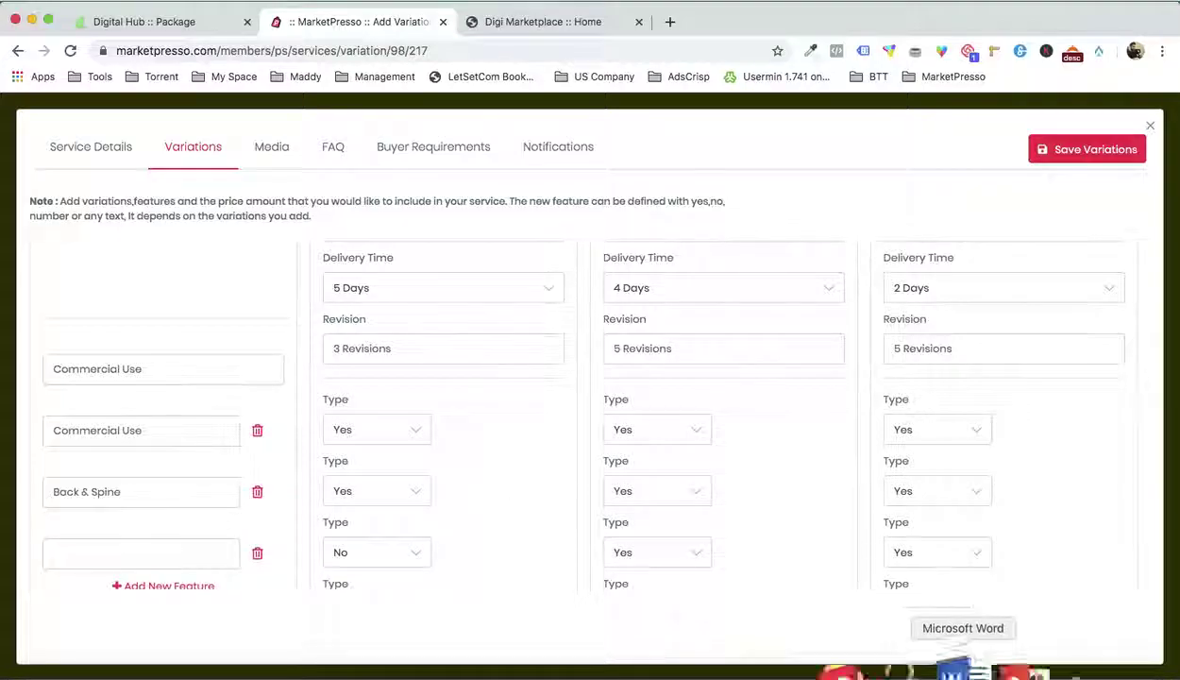
pyautogui.click(963, 649)
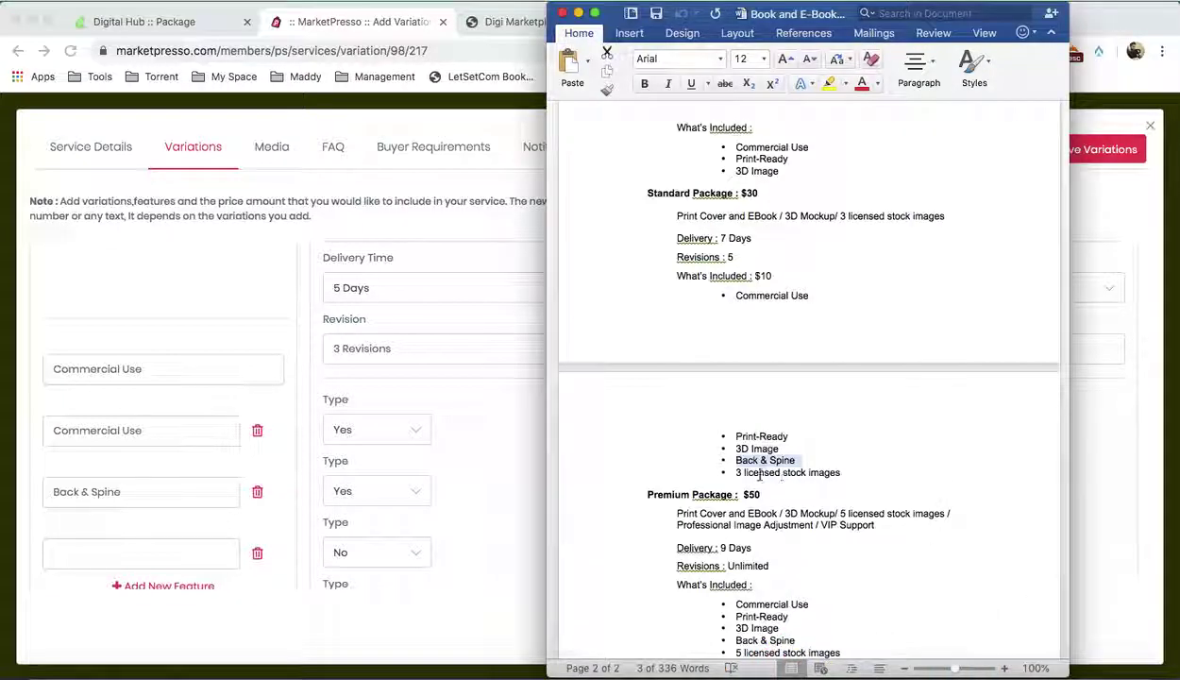
pyautogui.moveTo(737, 472); pyautogui.dragTo(831, 471)
pyautogui.click(137, 503)
pyautogui.click(146, 551)
pyautogui.press('super+v')
pyautogui.moveTo(74, 552); pyautogui.dragTo(52, 552)
pyautogui.press('BackSpace')
pyautogui.scroll(-1, 327, 525)
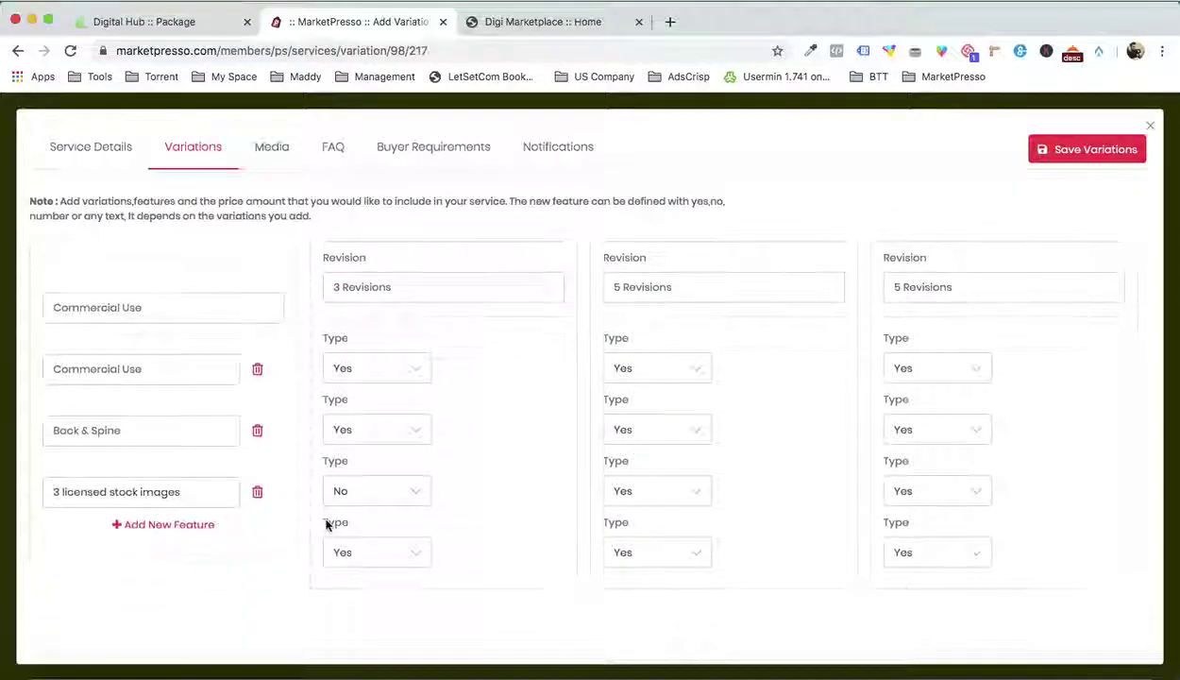
pyautogui.click(377, 553)
pyautogui.click(382, 566)
pyautogui.click(658, 552)
pyautogui.click(659, 563)
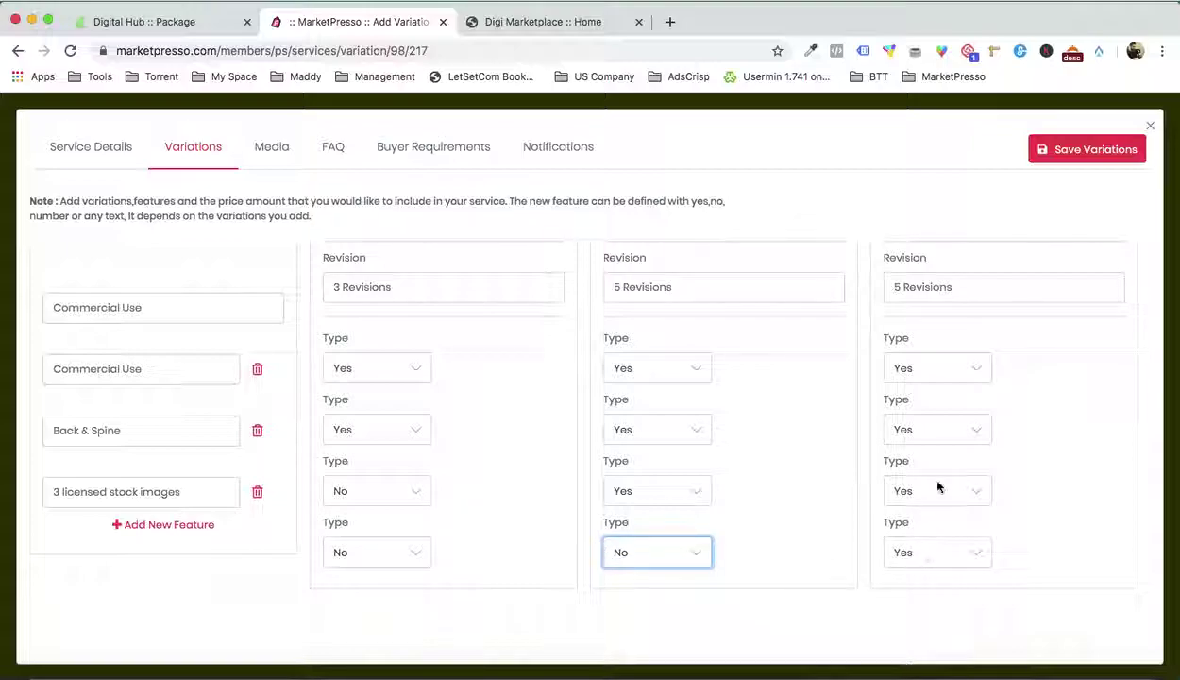
pyautogui.scroll(5, 925, 516)
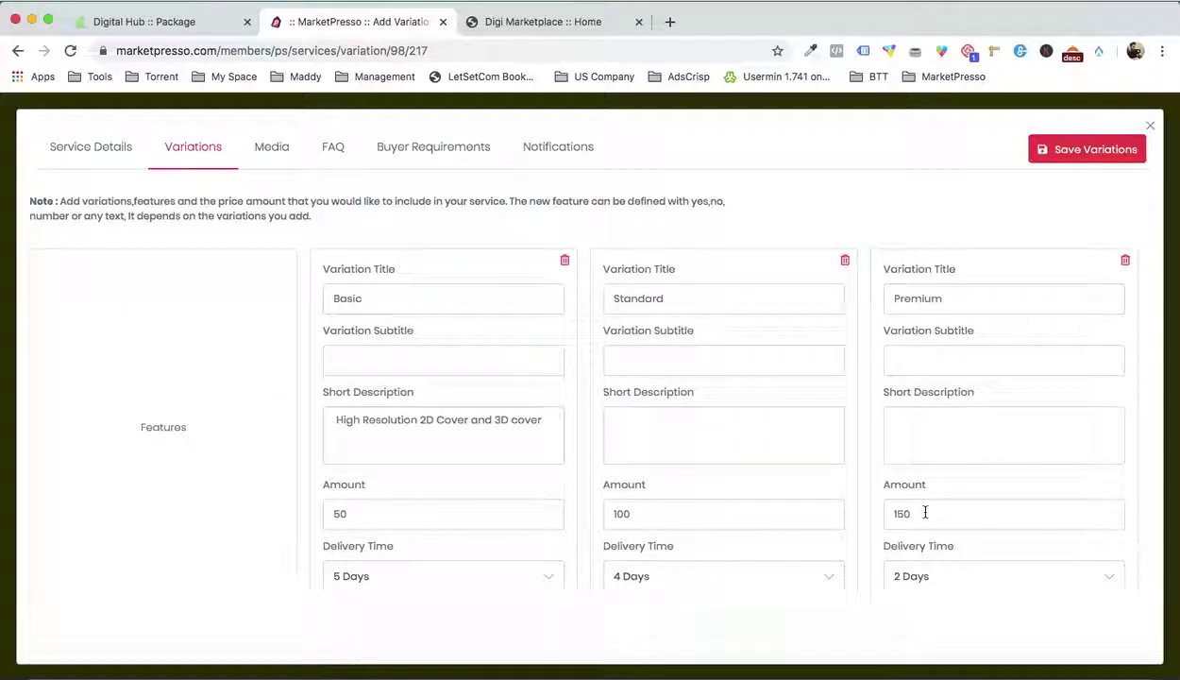
# Paste the Premium package description from Word into Premium's Short Description, trimming stray spaces
pyautogui.scroll(-2, 758, 390)
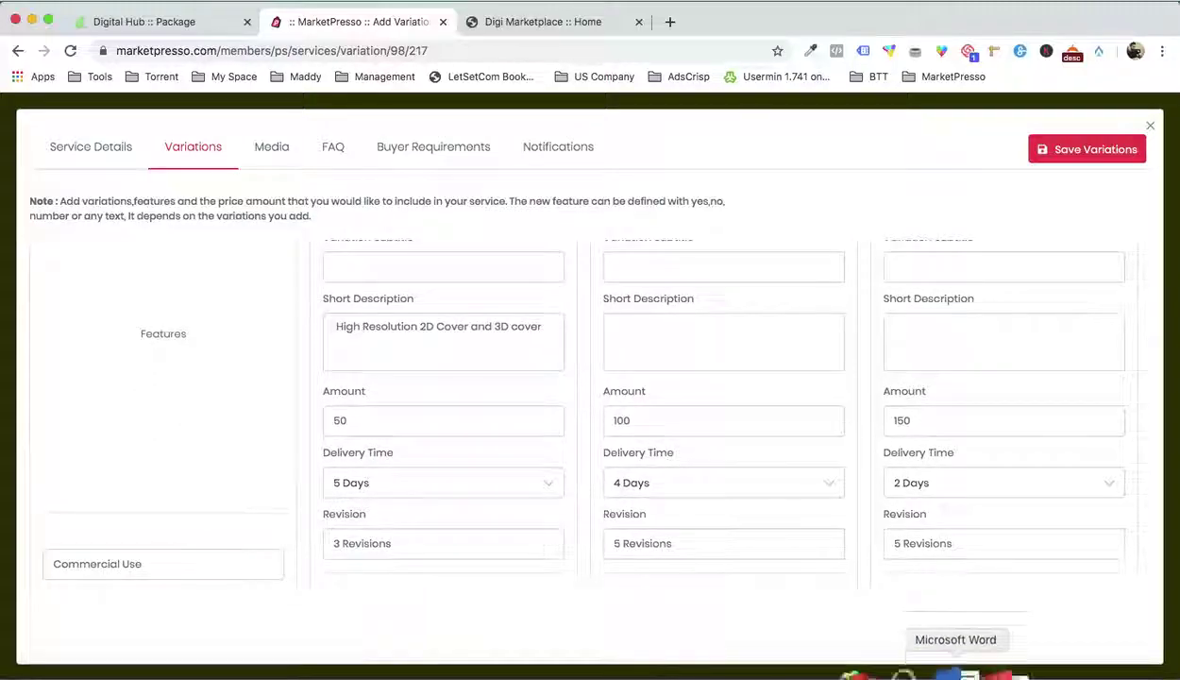
pyautogui.click(949, 650)
pyautogui.scroll(-3, 863, 414)
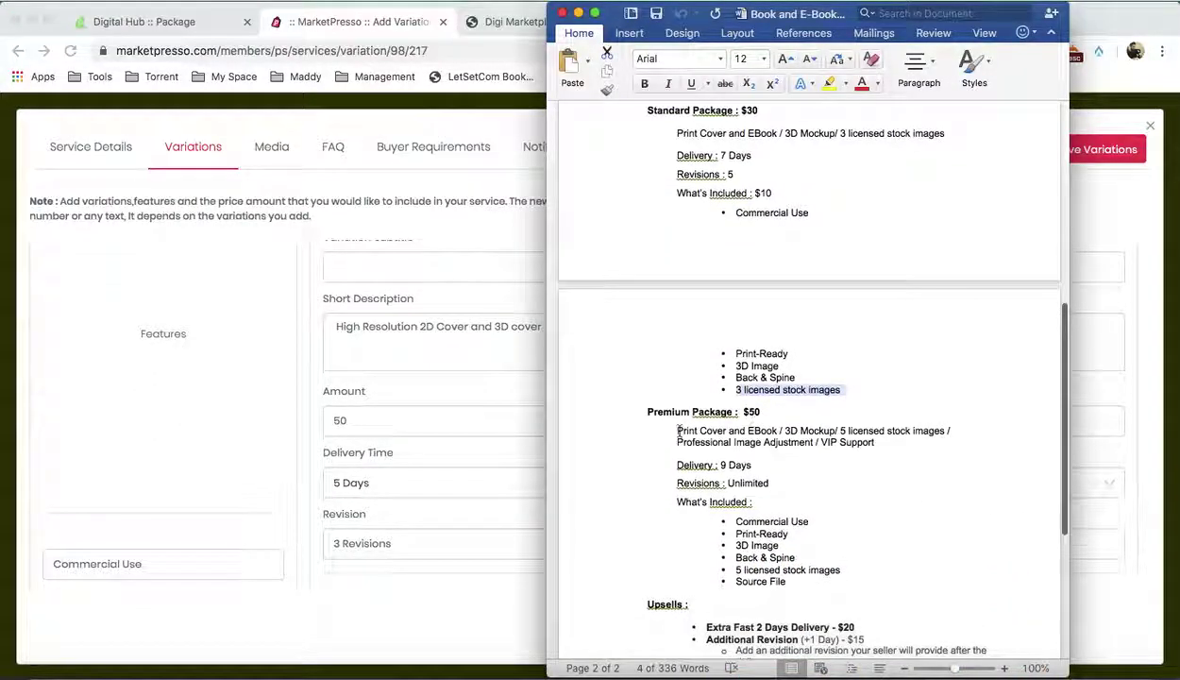
pyautogui.moveTo(766, 431); pyautogui.dragTo(873, 444)
pyautogui.press('super+c')
pyautogui.click(467, 419)
pyautogui.click(914, 332)
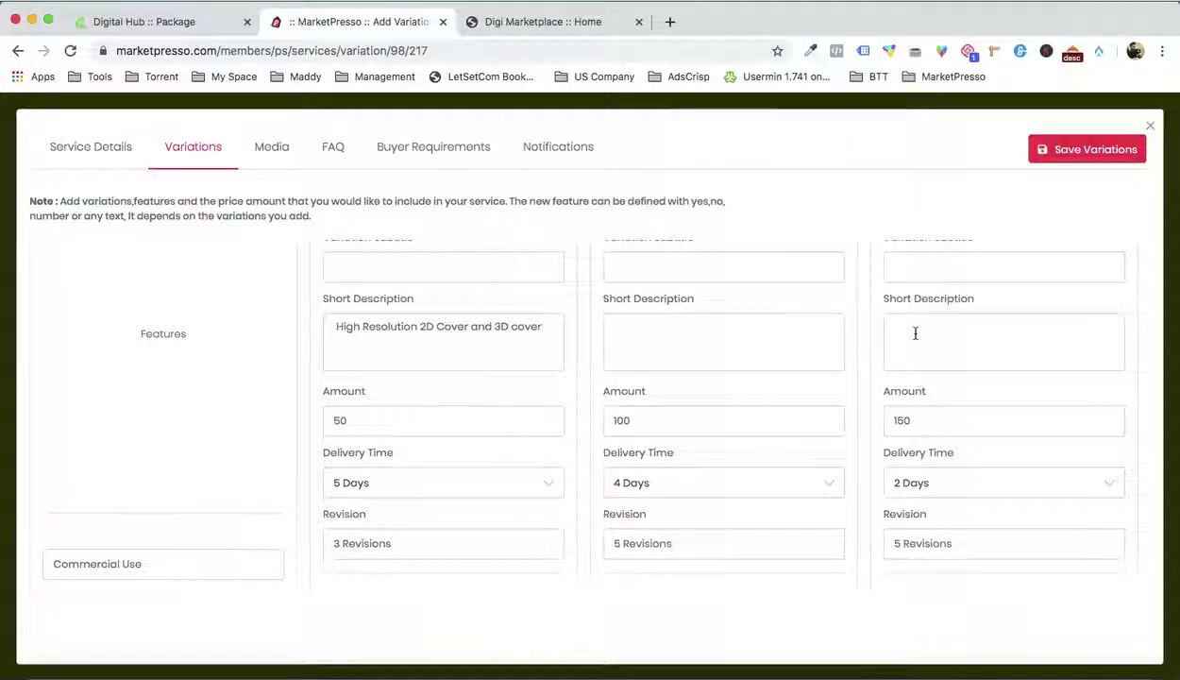
pyautogui.press('super+v')
pyautogui.press('BackSpace')
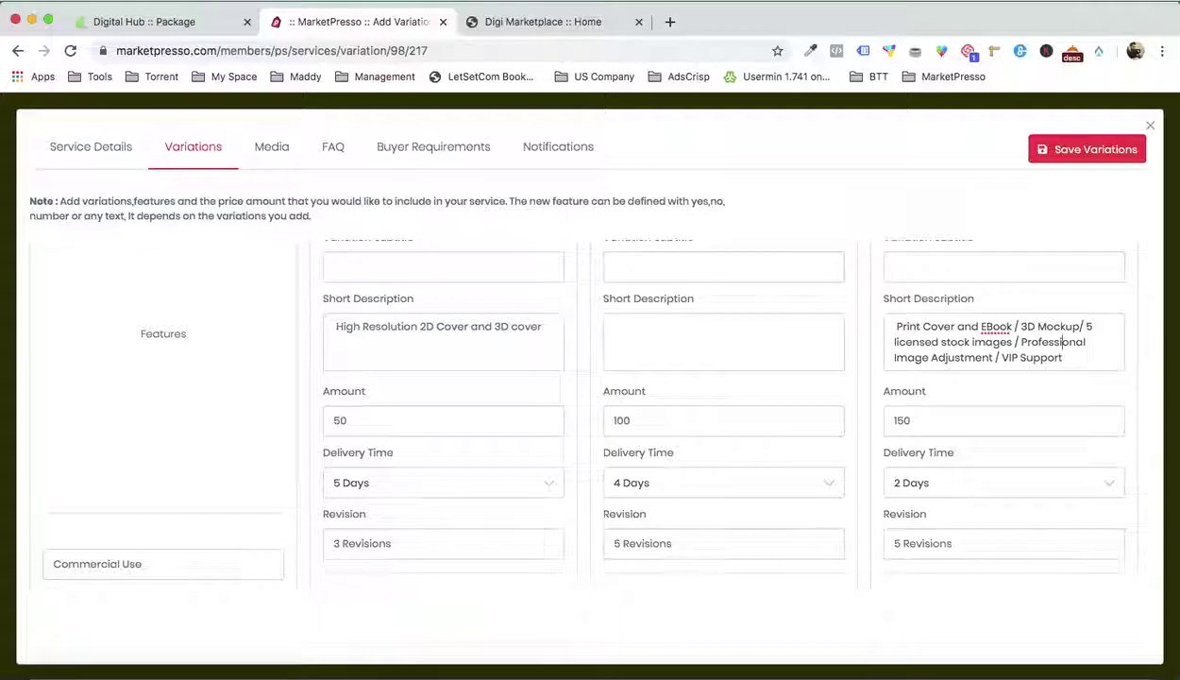
pyautogui.press('Delete')
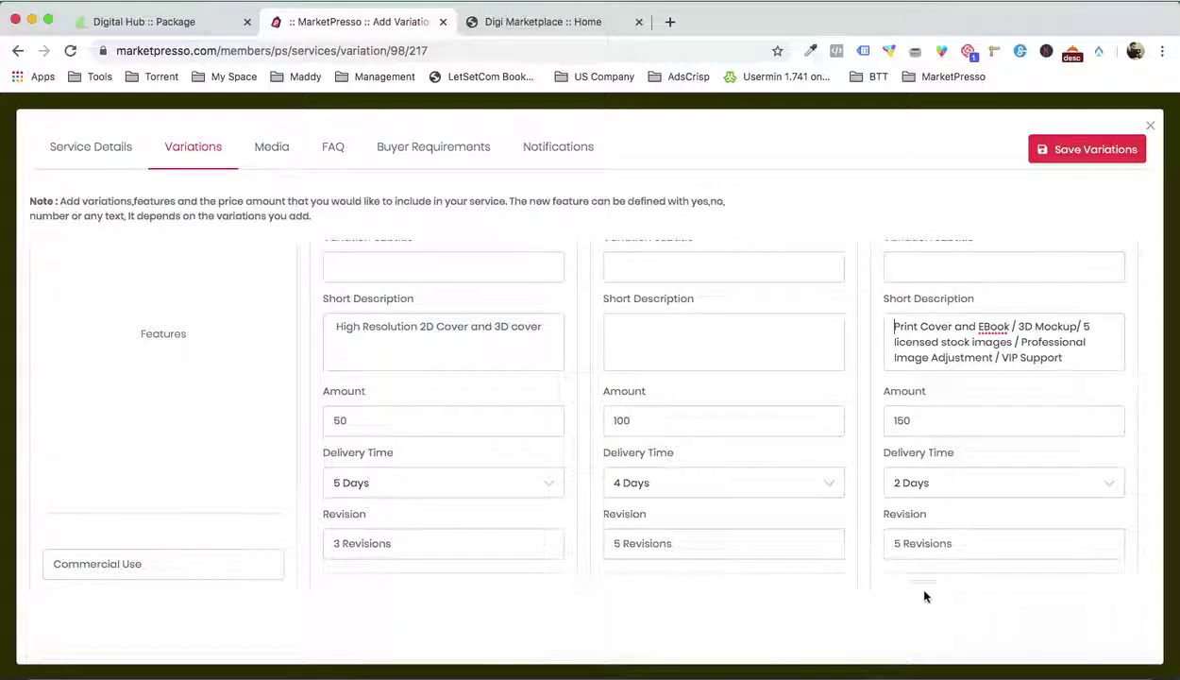
# Paste the Standard package description from Word into Standard's Short Description
pyautogui.click(932, 648)
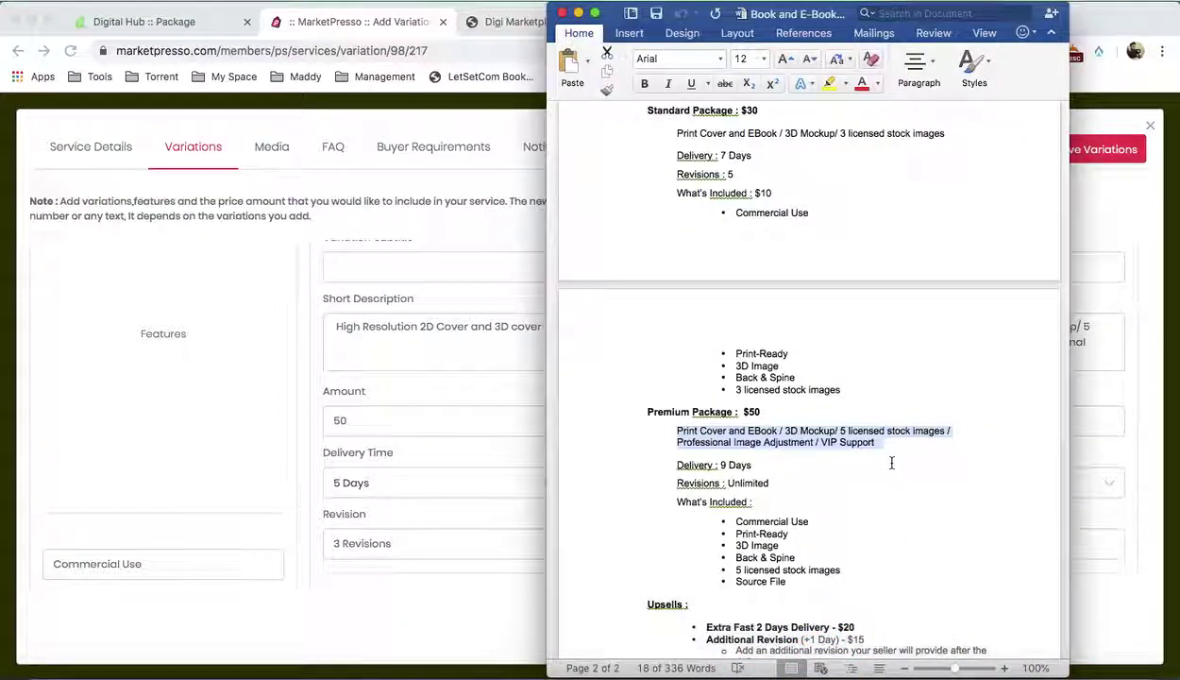
pyautogui.scroll(2, 895, 463)
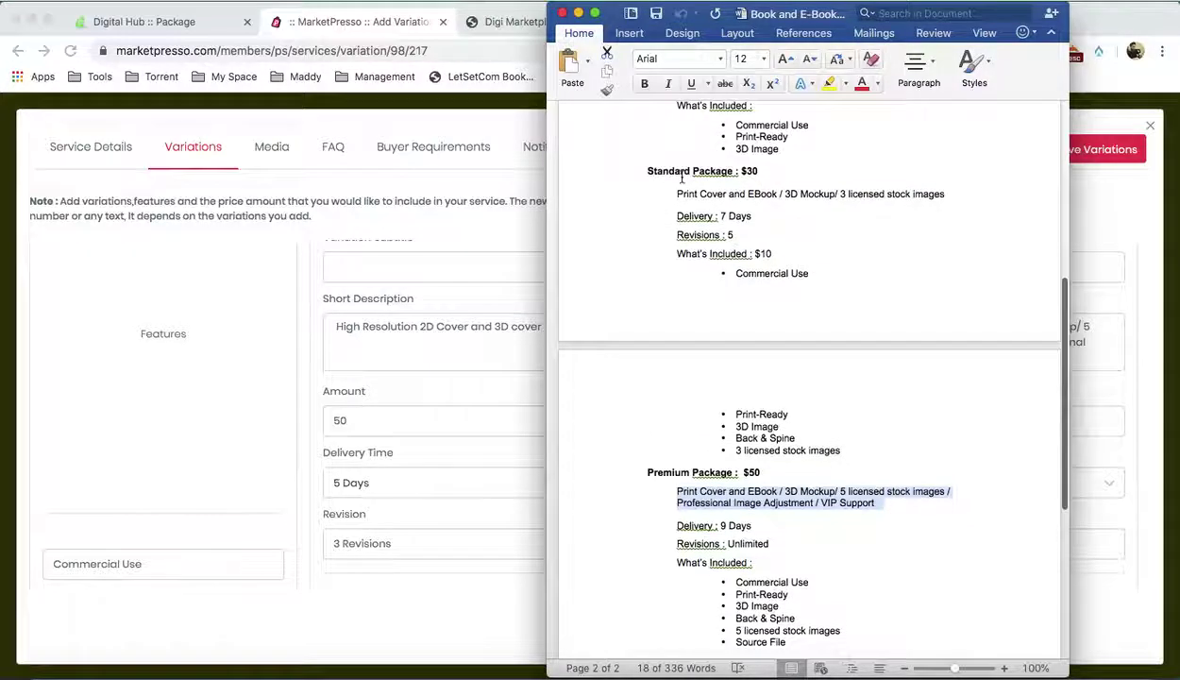
pyautogui.moveTo(677, 192); pyautogui.dragTo(940, 194)
pyautogui.press('super+c')
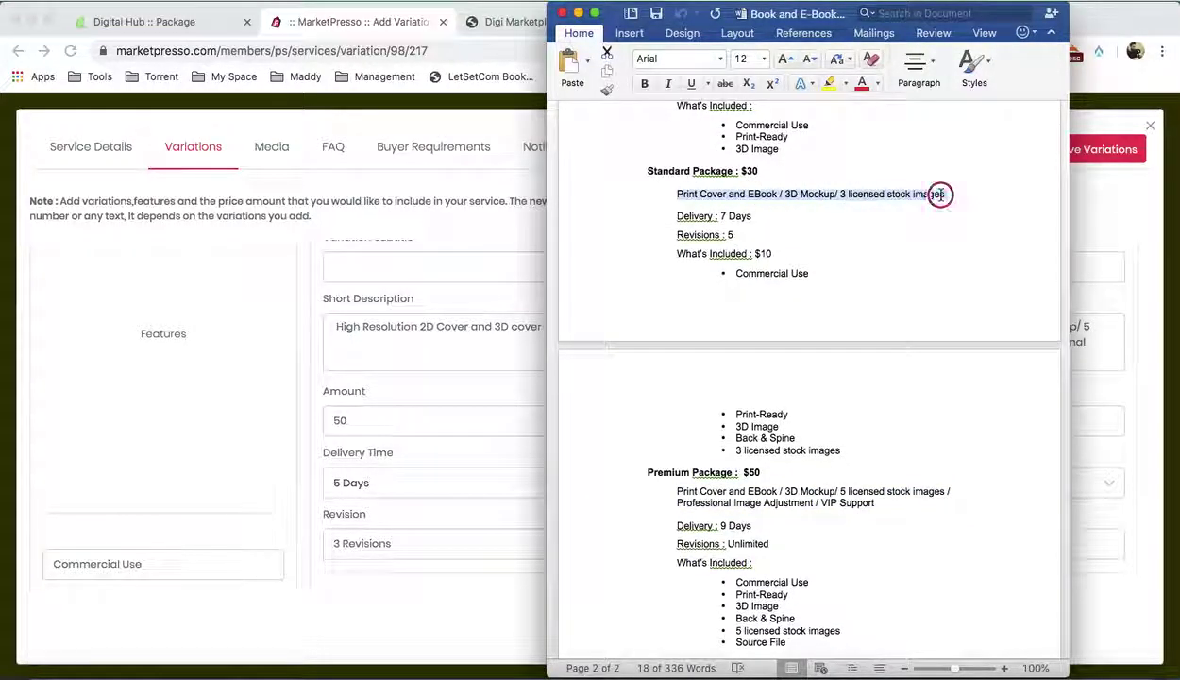
pyautogui.click(483, 361)
pyautogui.click(690, 321)
pyautogui.press('super+v')
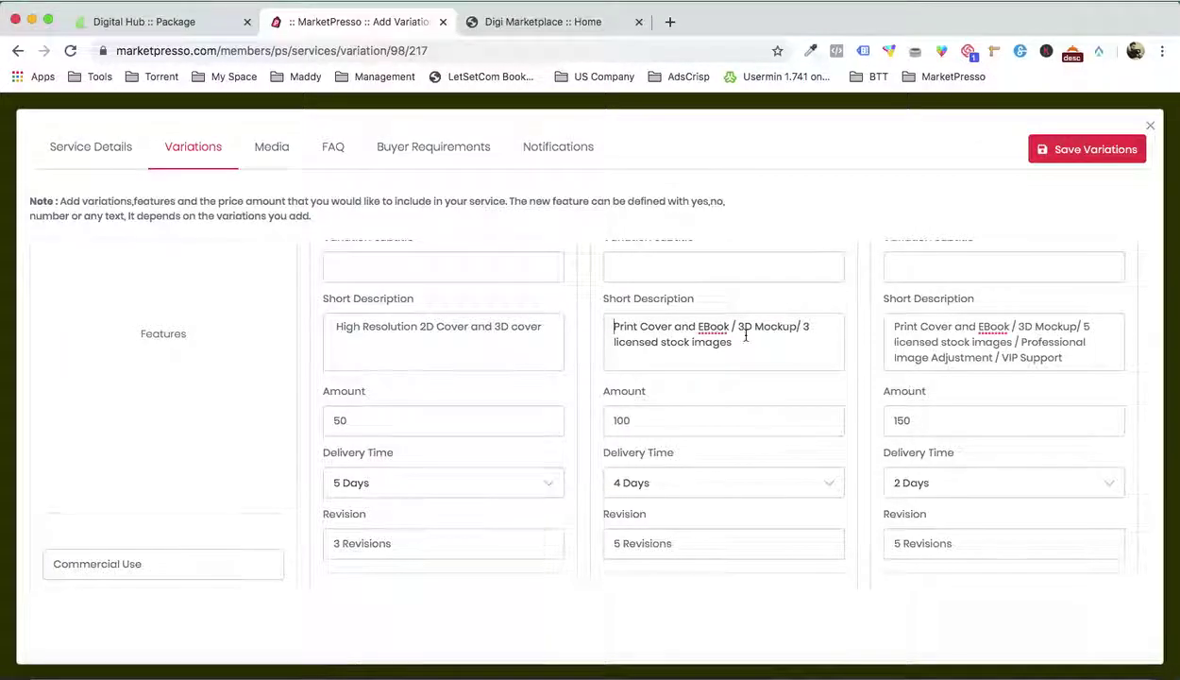
pyautogui.scroll(1, 745, 334)
pyautogui.scroll(-3, 746, 334)
pyautogui.scroll(-2, 746, 336)
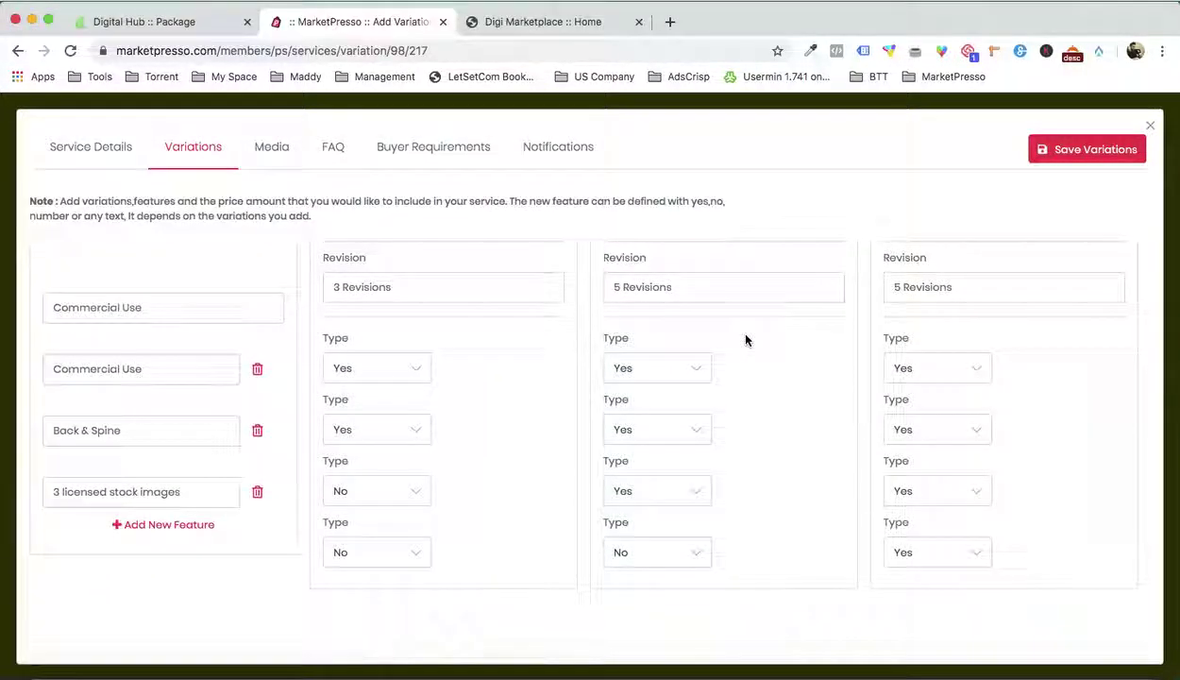
pyautogui.scroll(4, 745, 336)
# Save the variations and add the Orange Moon cover to the service media
pyautogui.click(1060, 149)
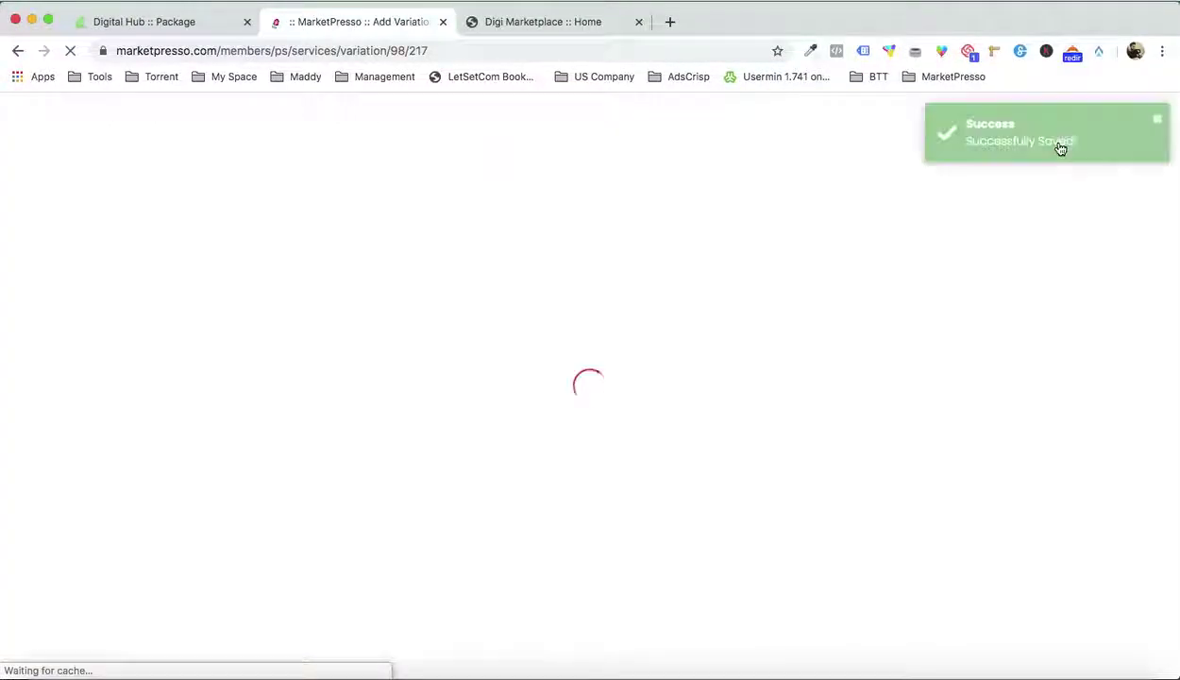
pyautogui.click(248, 162)
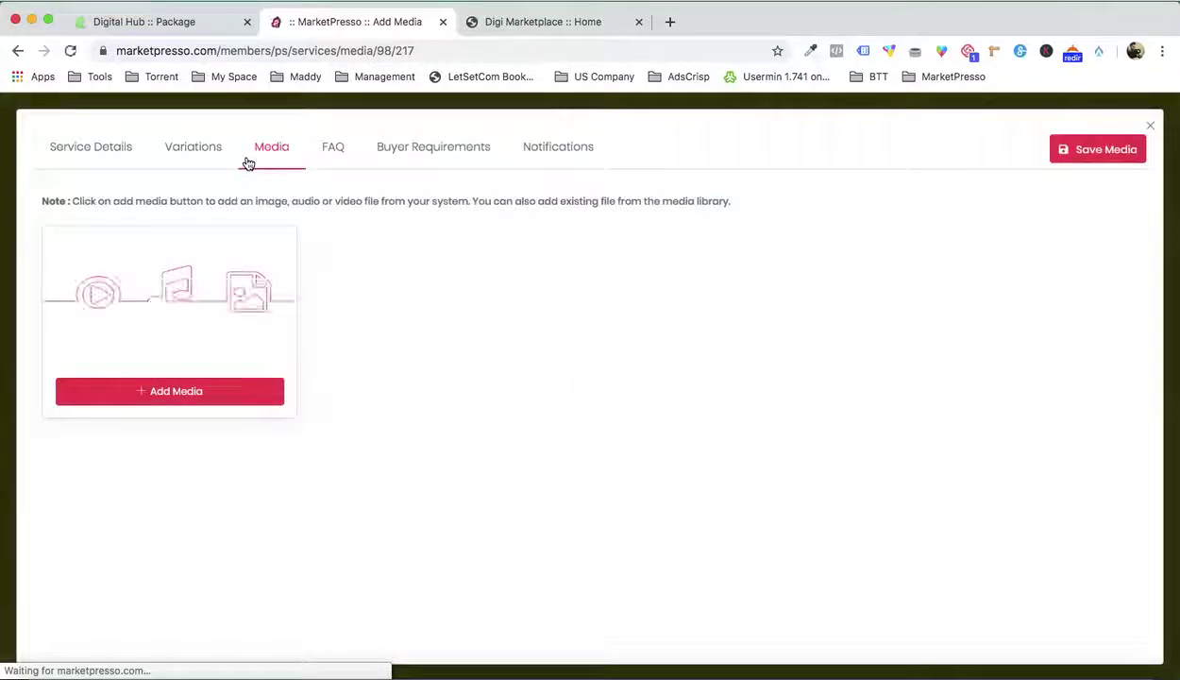
pyautogui.click(197, 399)
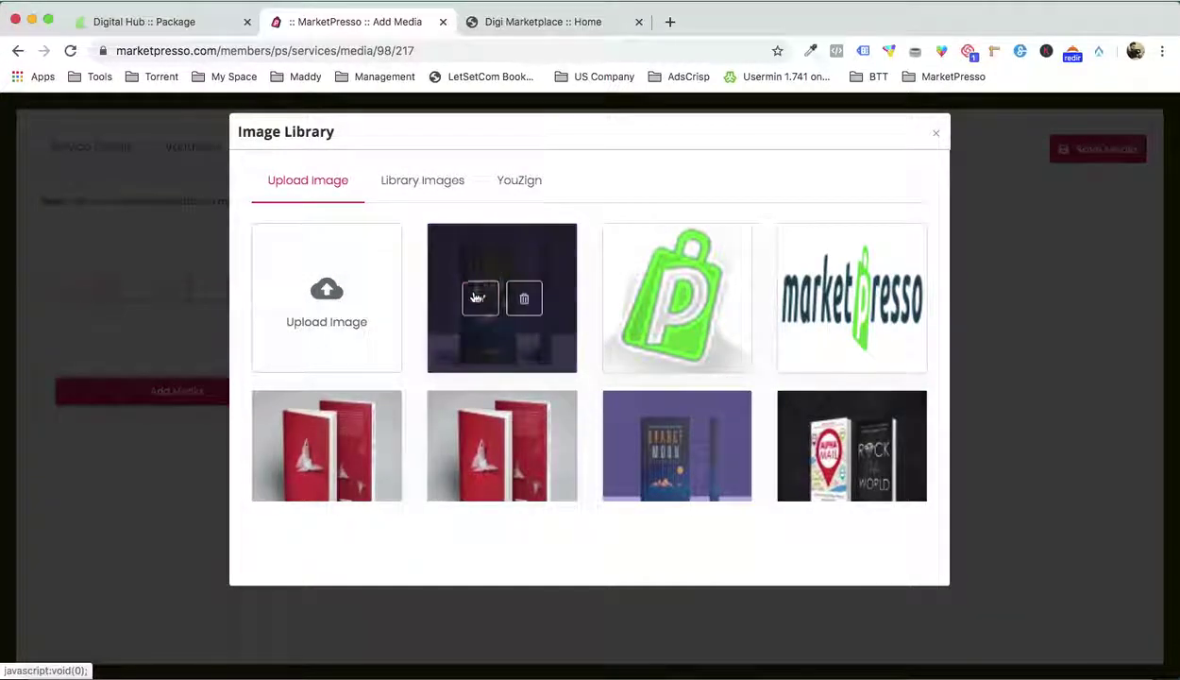
pyautogui.click(464, 295)
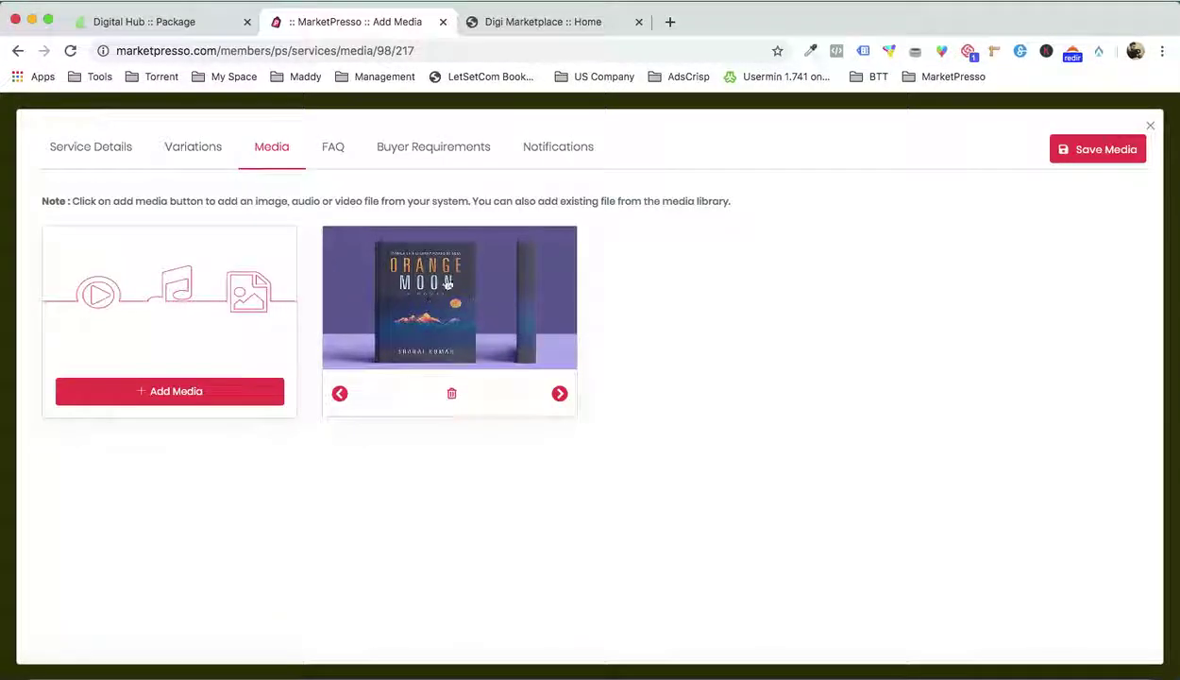
# Upload BOOK 1.jpg, BOOK 3.jpg and BOOK 5.jpg to the image library
pyautogui.click(184, 387)
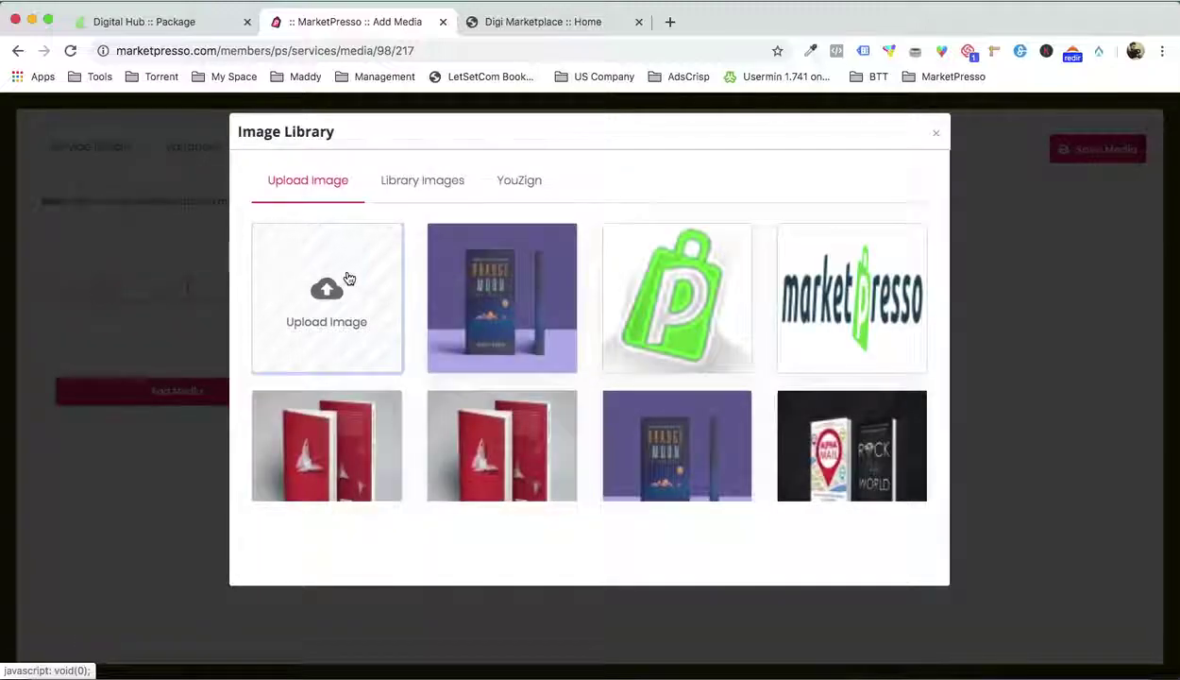
pyautogui.click(351, 276)
pyautogui.doubleClick(311, 151)
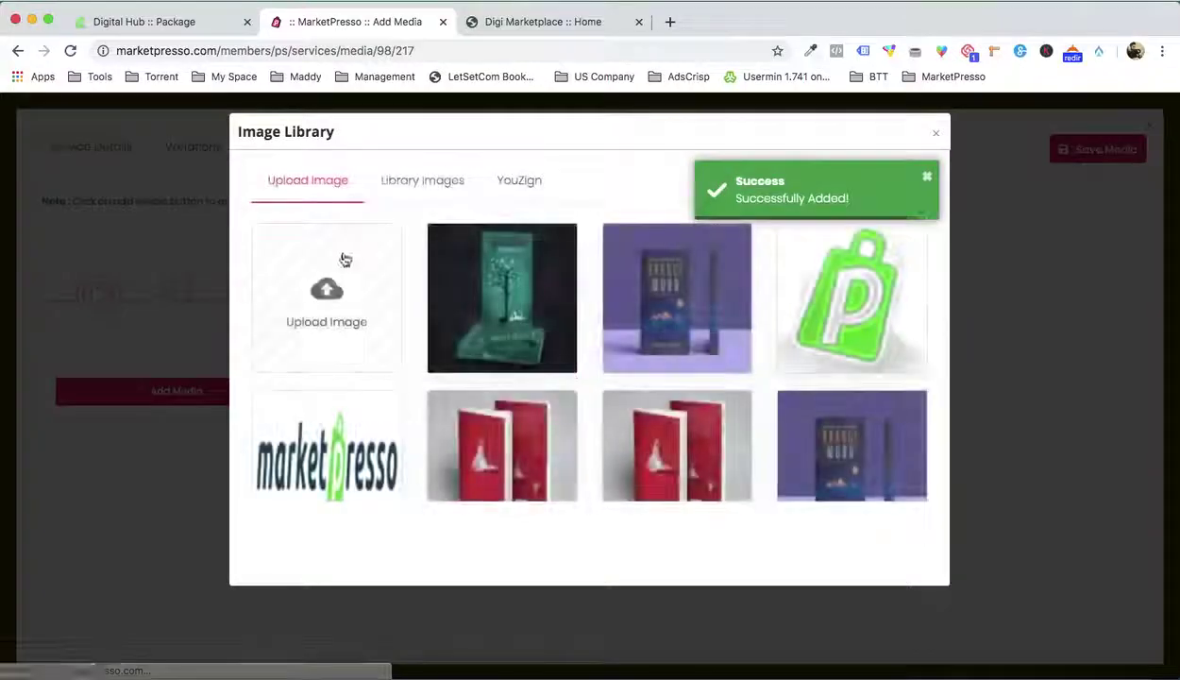
pyautogui.click(327, 294)
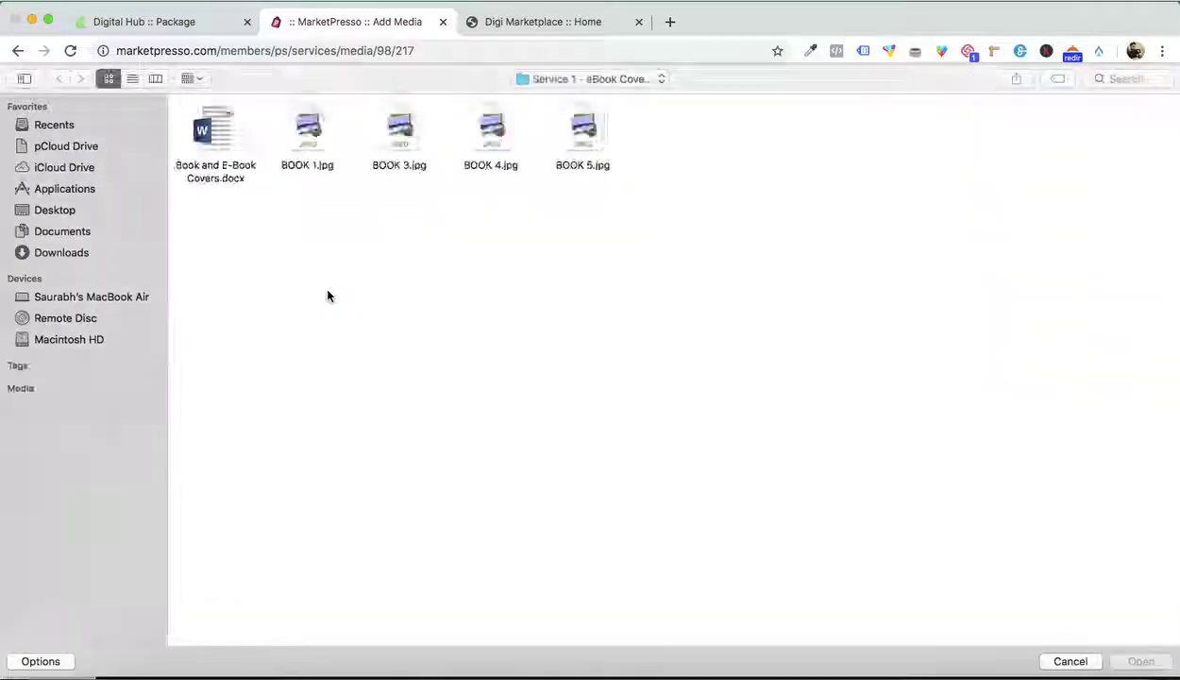
pyautogui.doubleClick(394, 133)
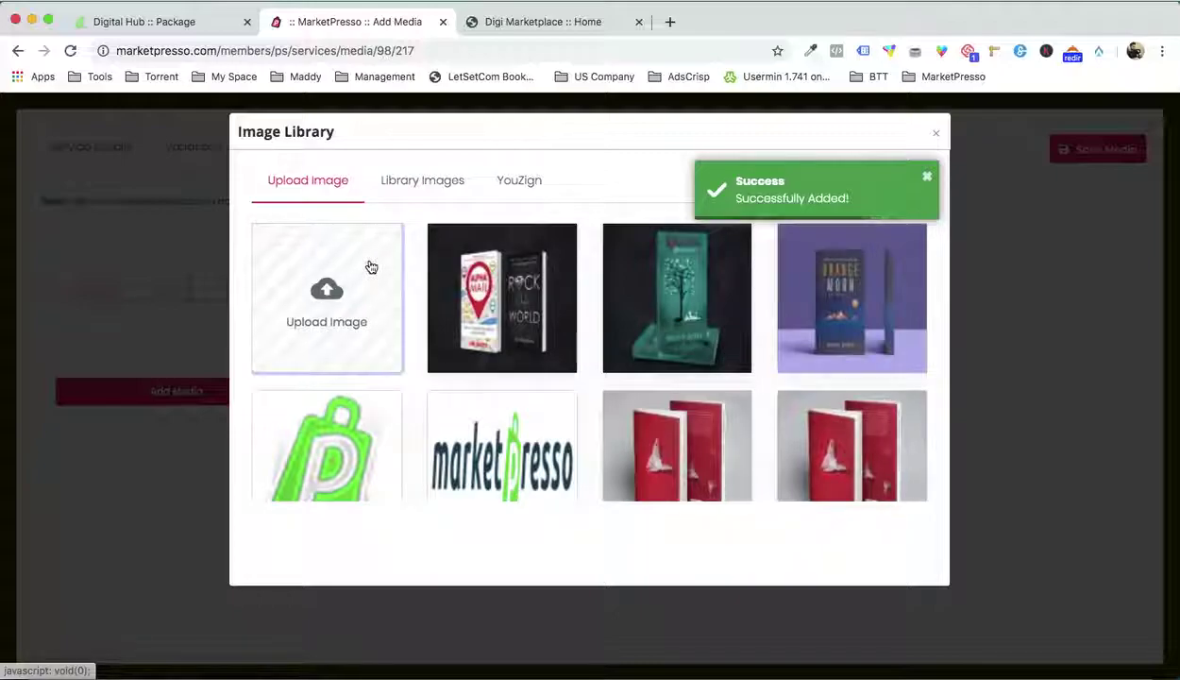
pyautogui.click(370, 267)
pyautogui.doubleClick(590, 136)
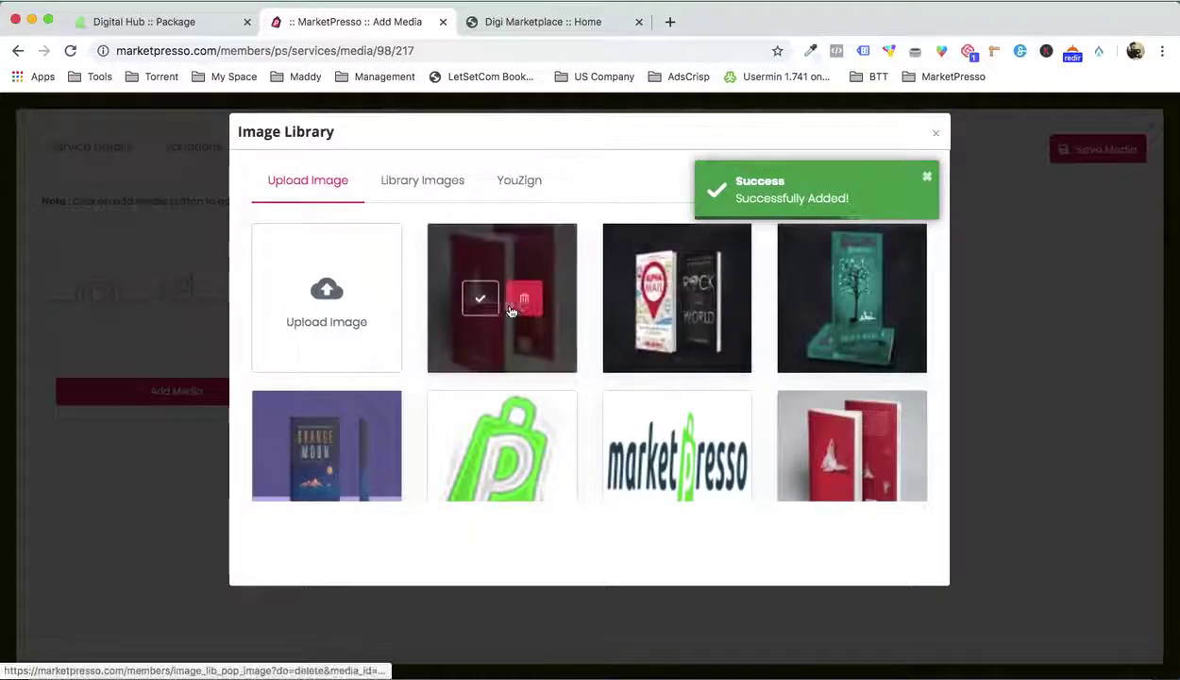
# Add the red, dark two-book and green tree covers to the media and save
pyautogui.click(480, 299)
pyautogui.click(226, 396)
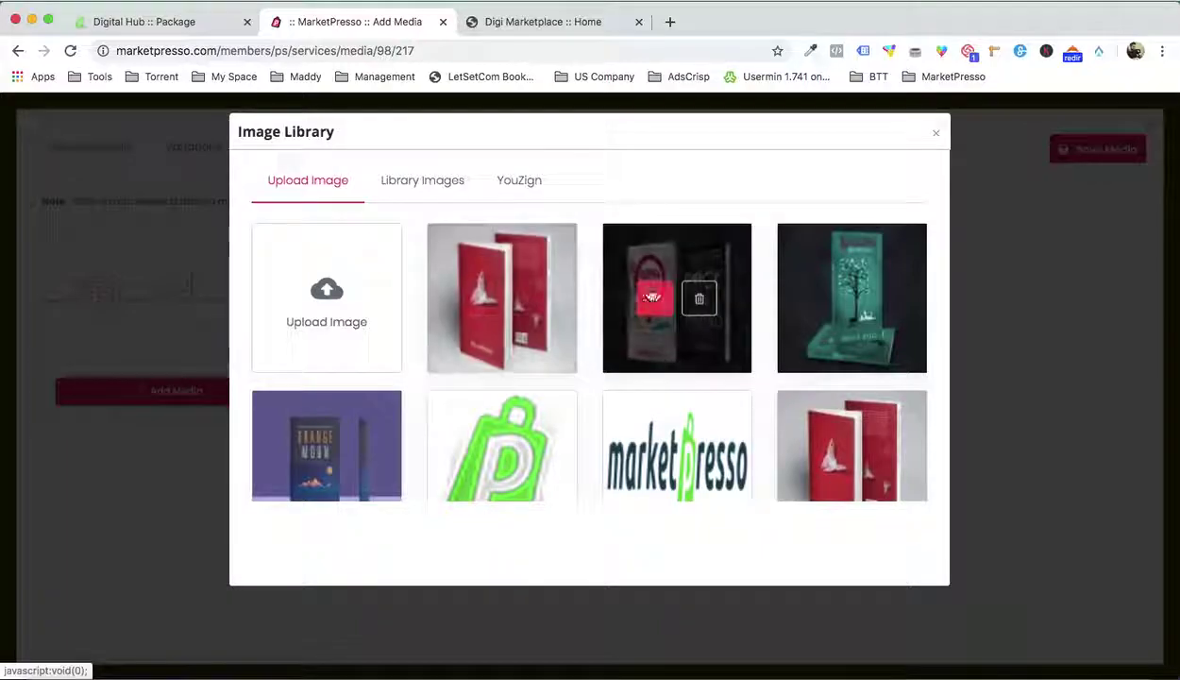
pyautogui.click(650, 300)
pyautogui.click(227, 392)
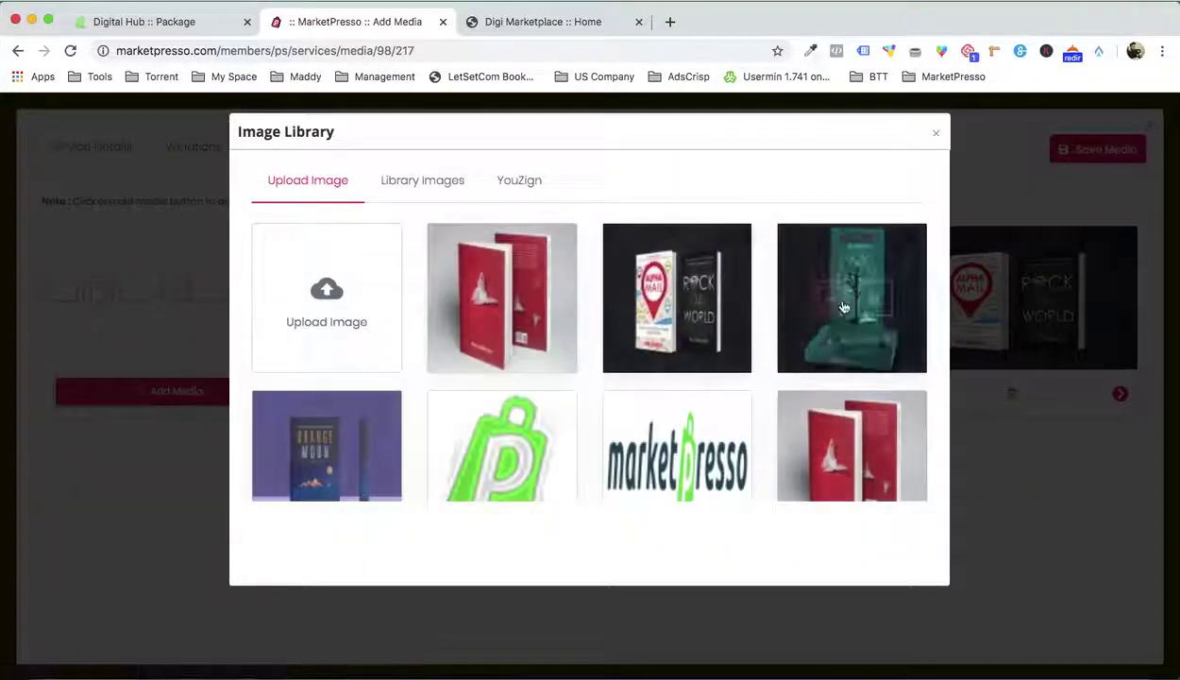
pyautogui.click(828, 303)
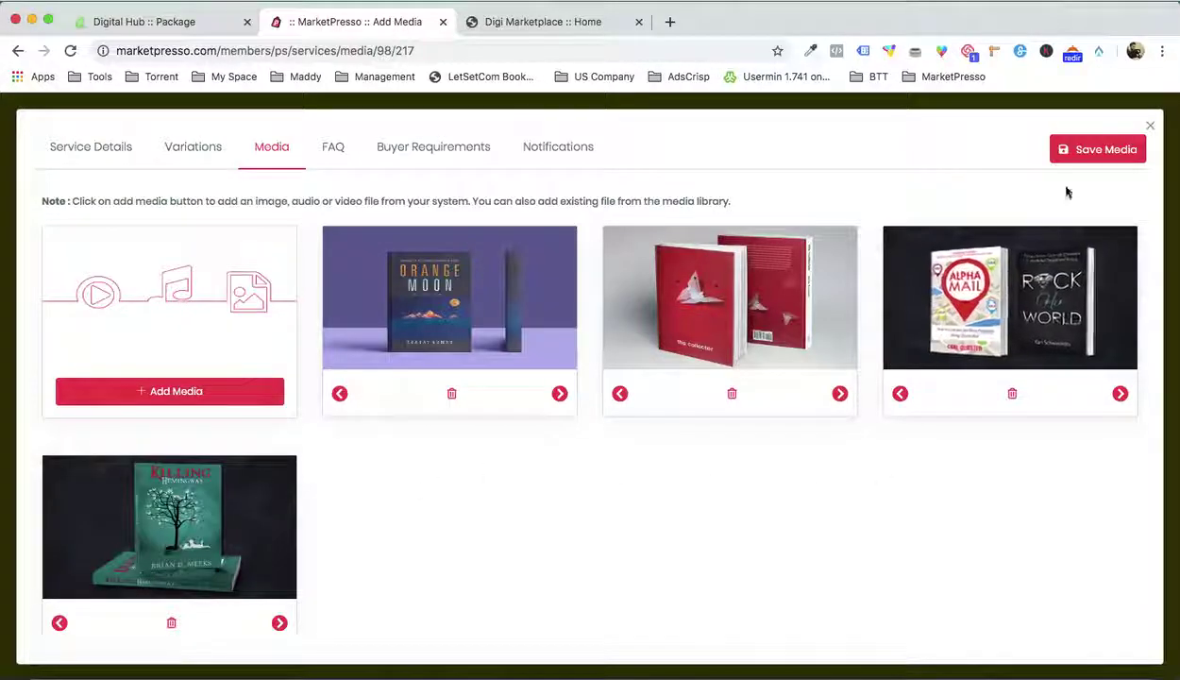
pyautogui.click(1085, 154)
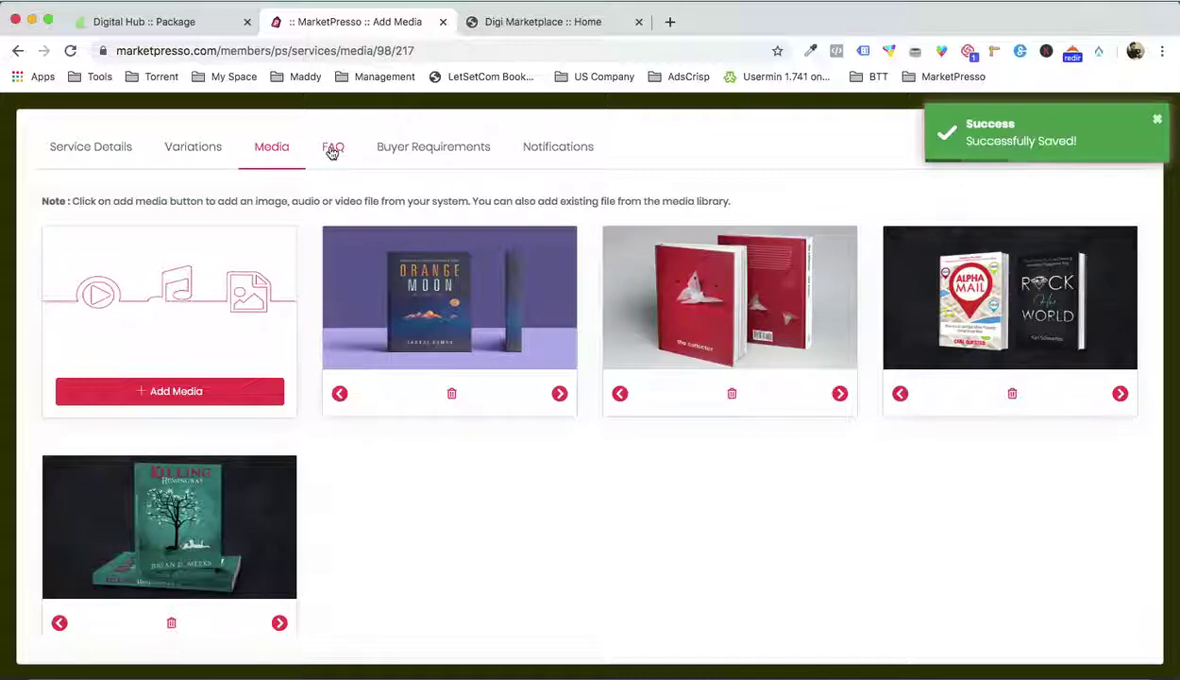
# Open the service's FAQ form and look up the FAQ details in the Word document
pyautogui.click(332, 149)
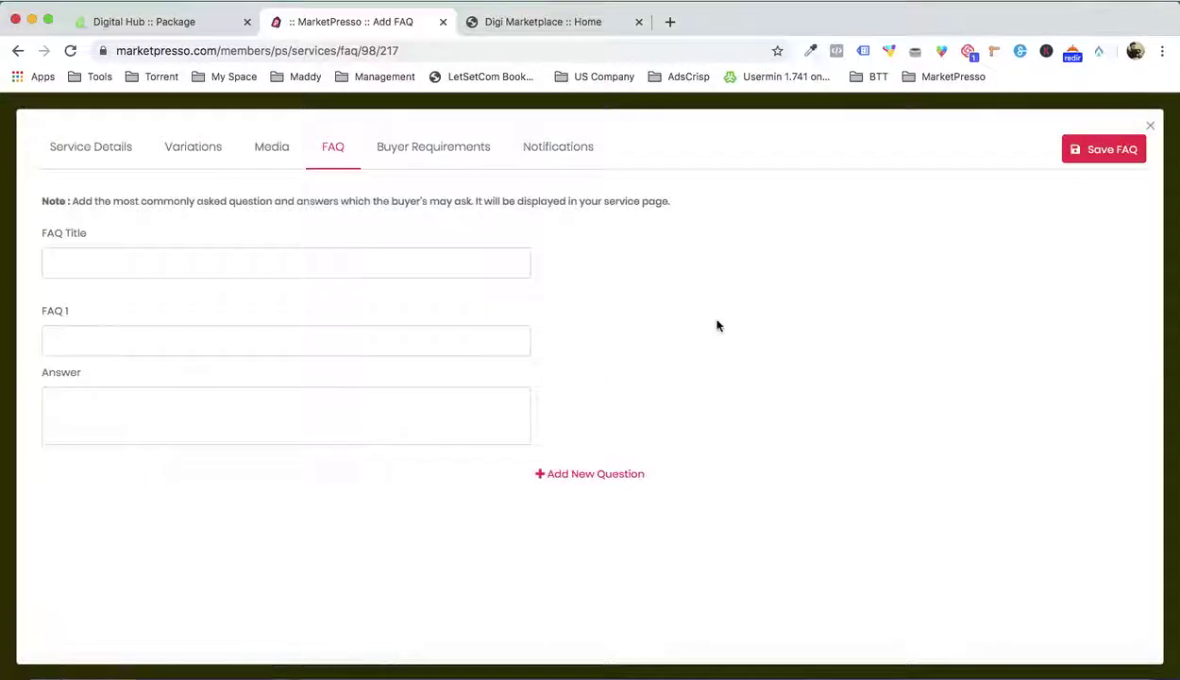
pyautogui.click(922, 649)
pyautogui.scroll(-5, 865, 415)
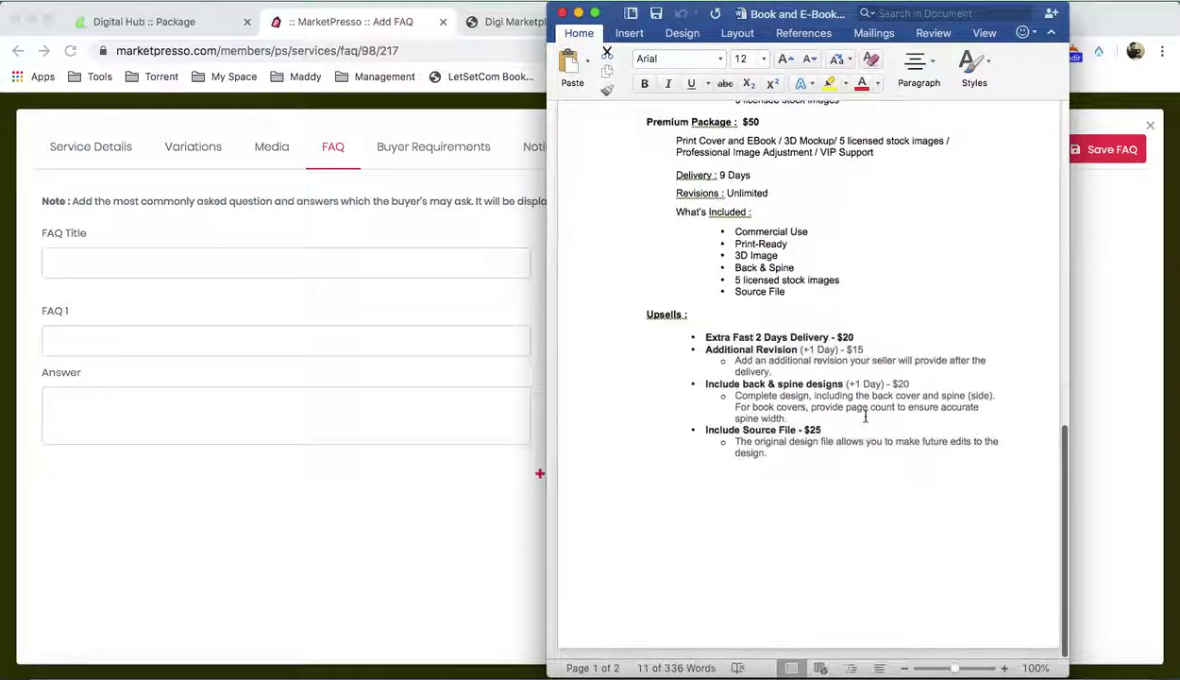
pyautogui.scroll(10, 865, 416)
pyautogui.scroll(3, 865, 415)
pyautogui.click(408, 585)
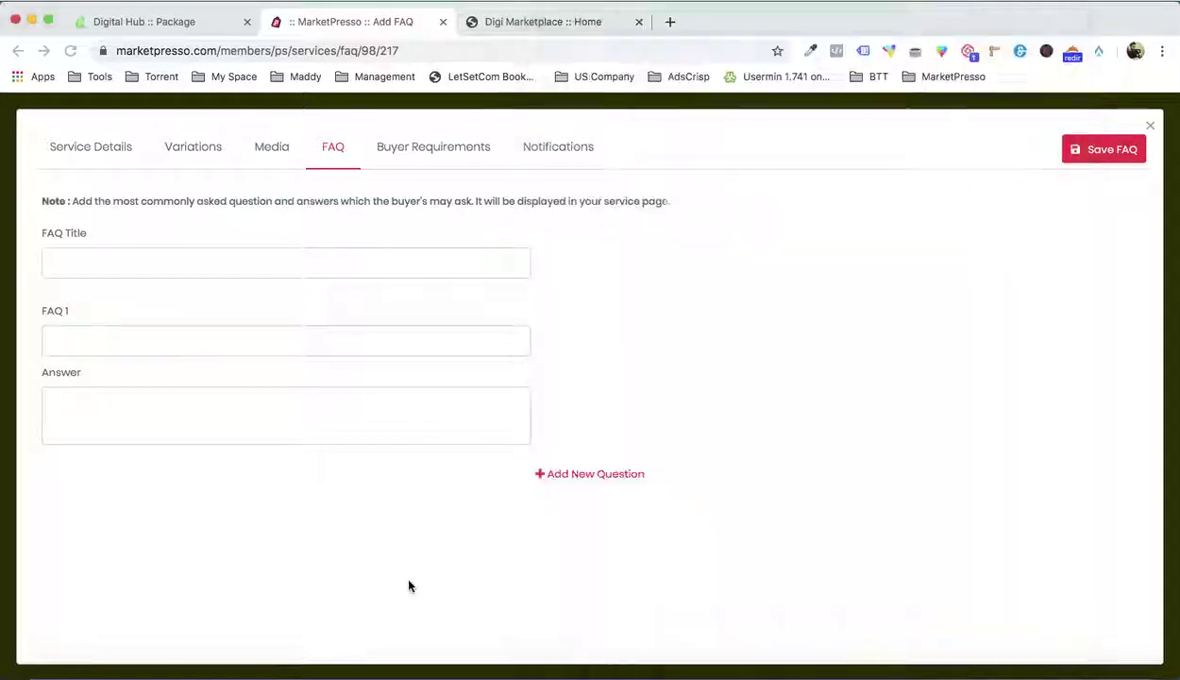
# Add an FAQ titled 'FAQ' asking about delivery time, answered '3 days', and save it
pyautogui.click(145, 256)
pyautogui.write('FAQ')
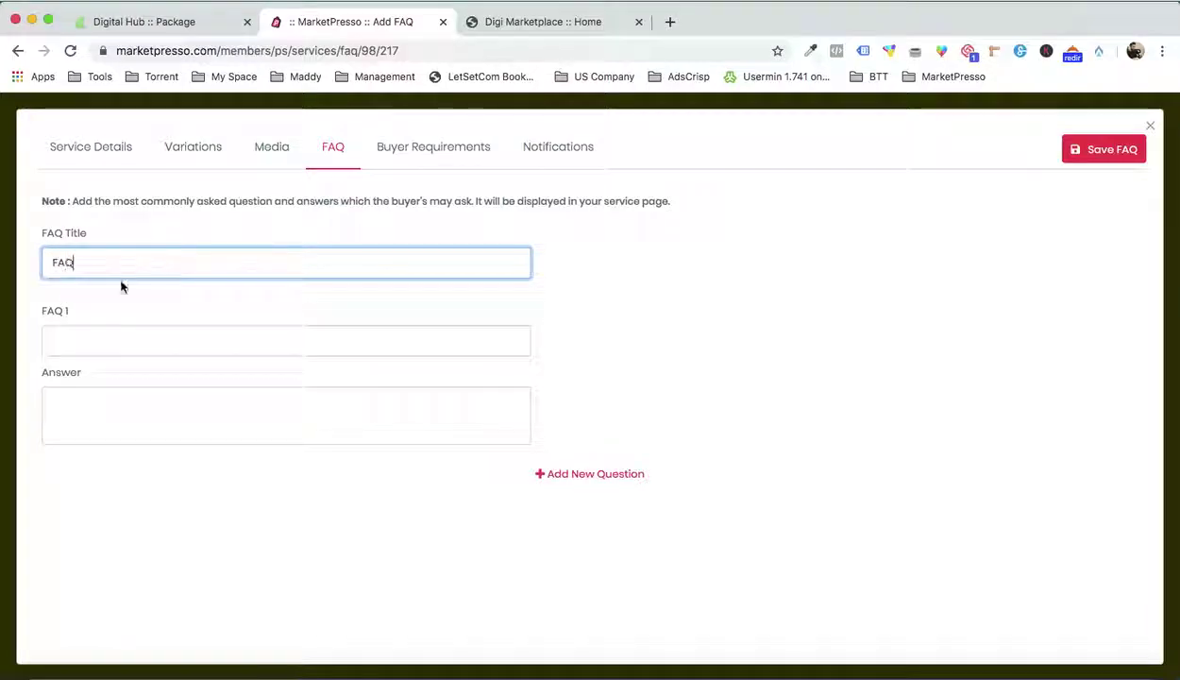
pyautogui.click(101, 341)
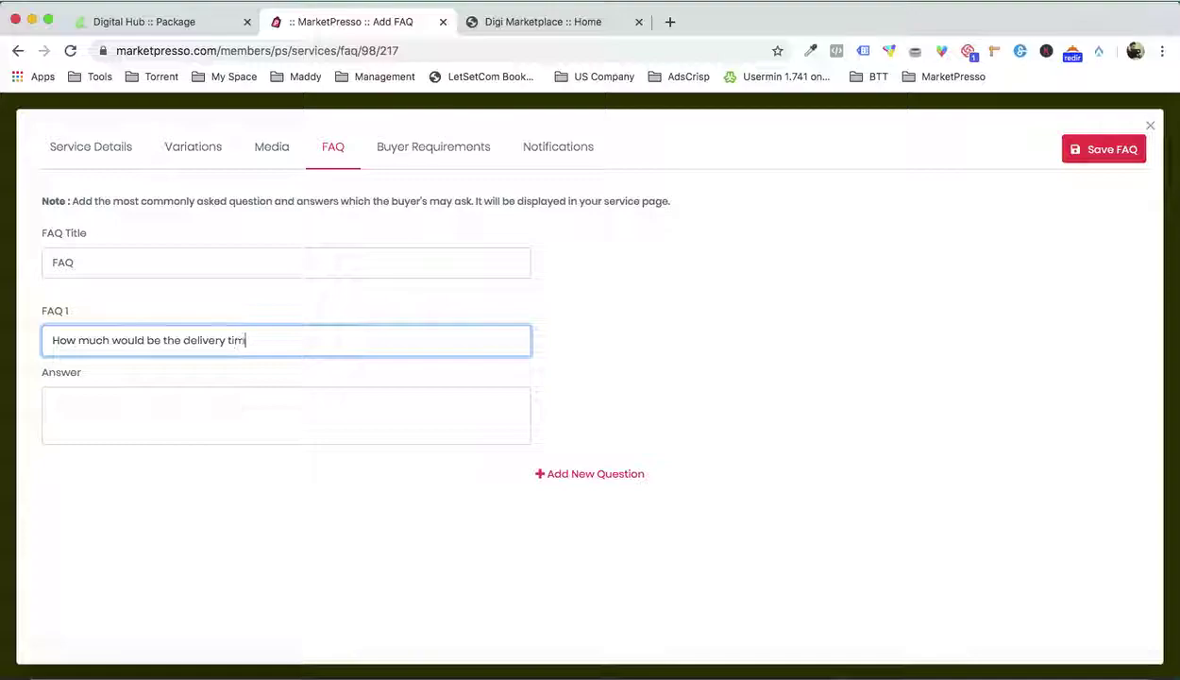
pyautogui.click(106, 433)
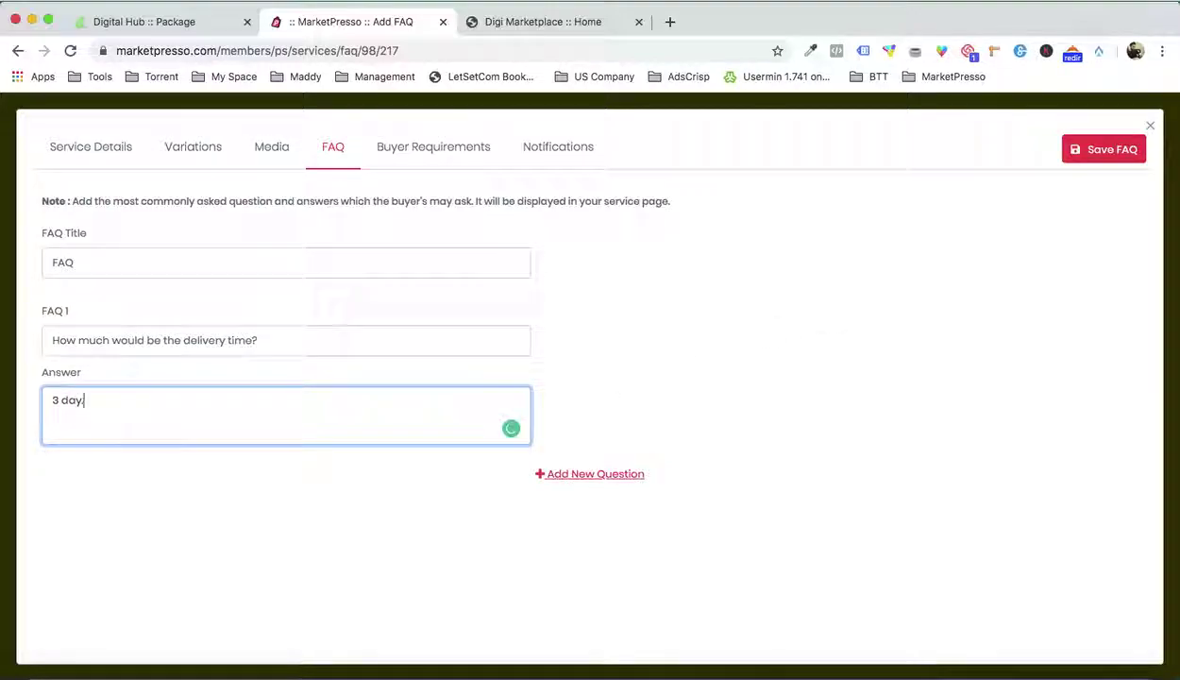
pyautogui.click(1102, 149)
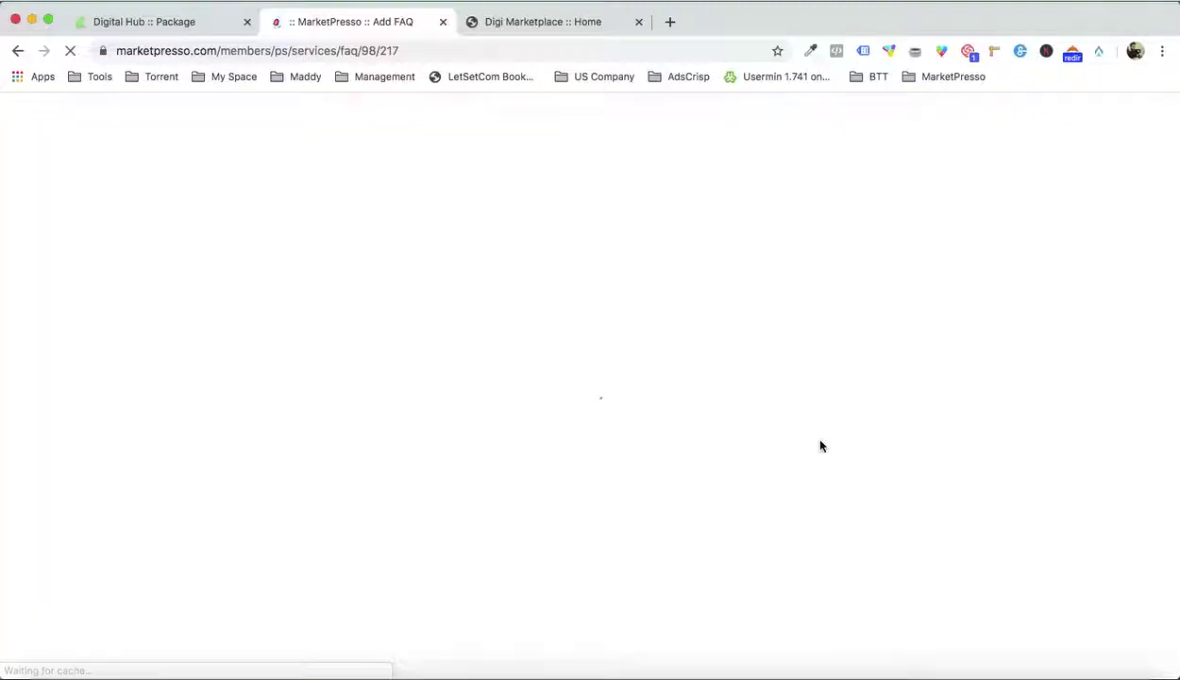
pyautogui.click(1159, 126)
# Close the service editor and reload the storefront homepage
pyautogui.click(1153, 125)
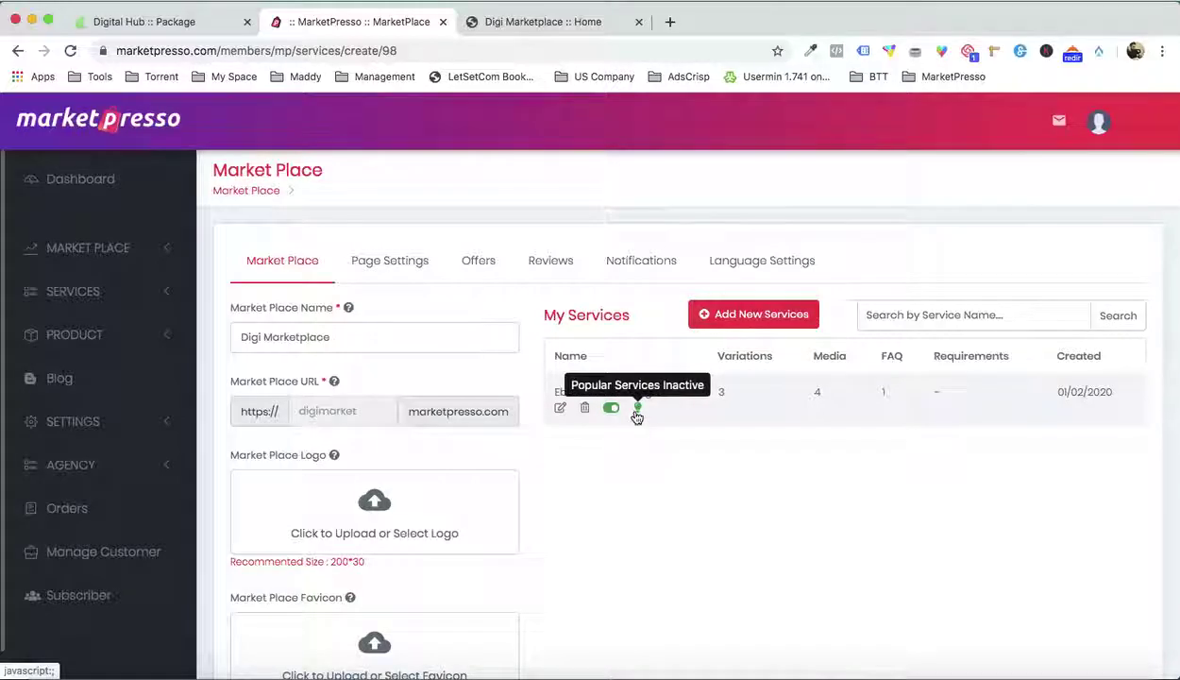
pyautogui.click(543, 22)
pyautogui.press('super+r')
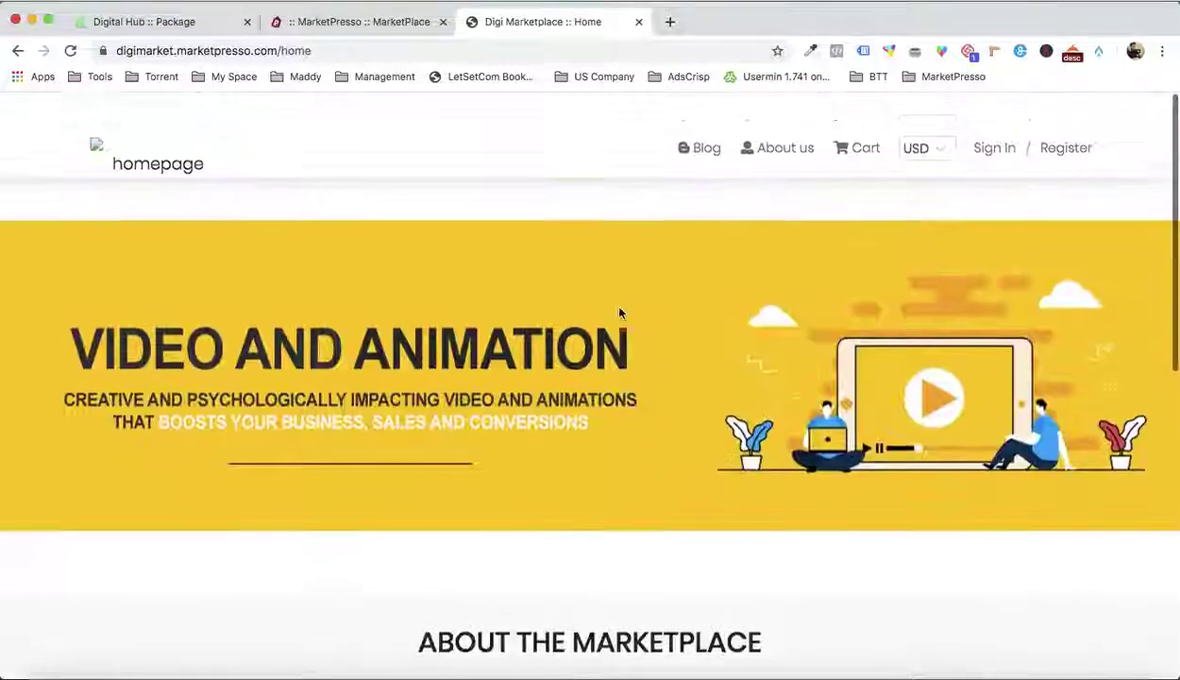
# Pin Ebook Cover Design as a popular service and reload the storefront to show it
pyautogui.click(390, 31)
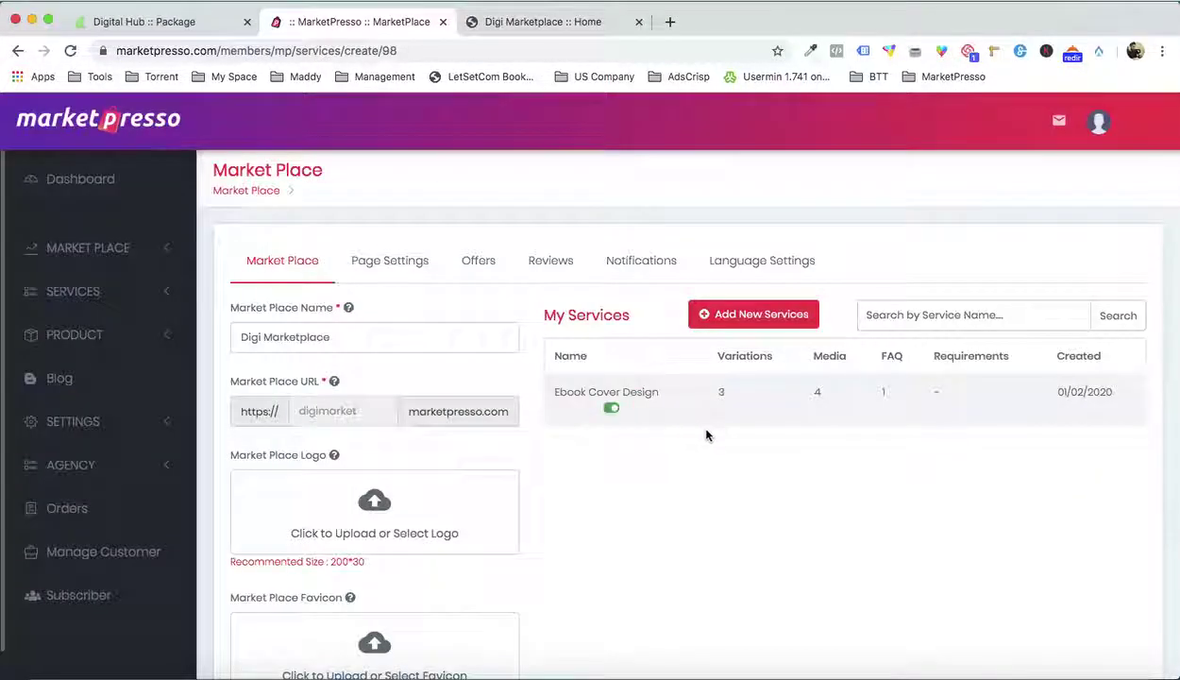
pyautogui.click(639, 410)
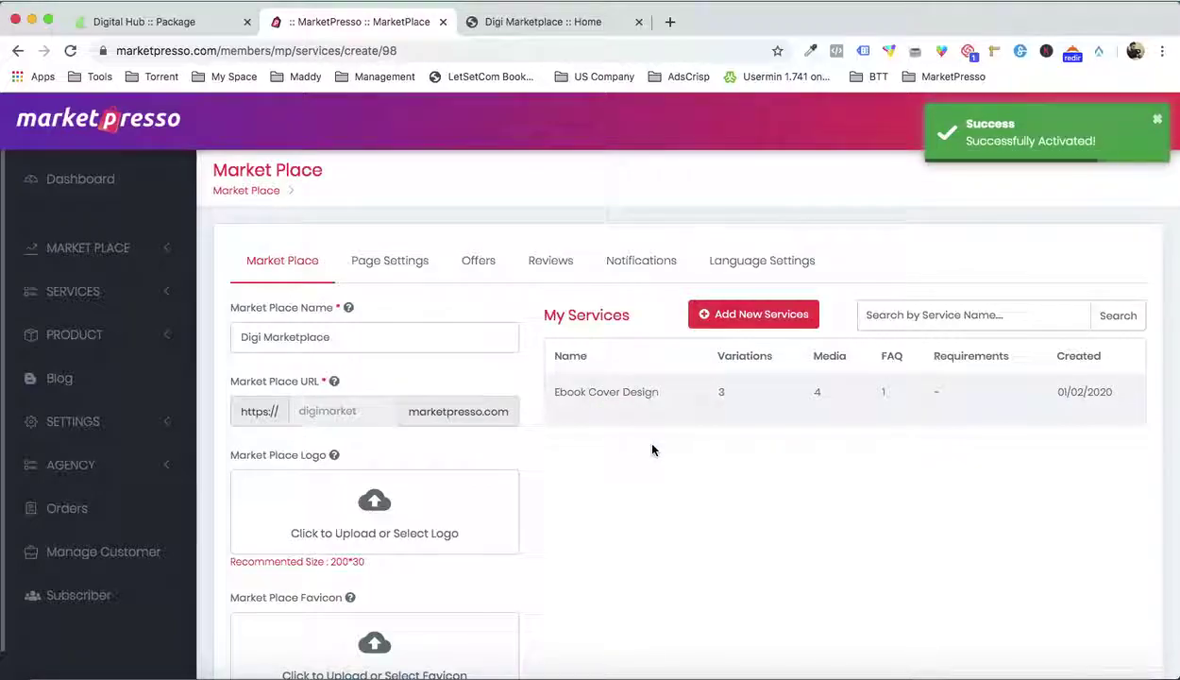
pyautogui.click(557, 24)
pyautogui.press('super+r')
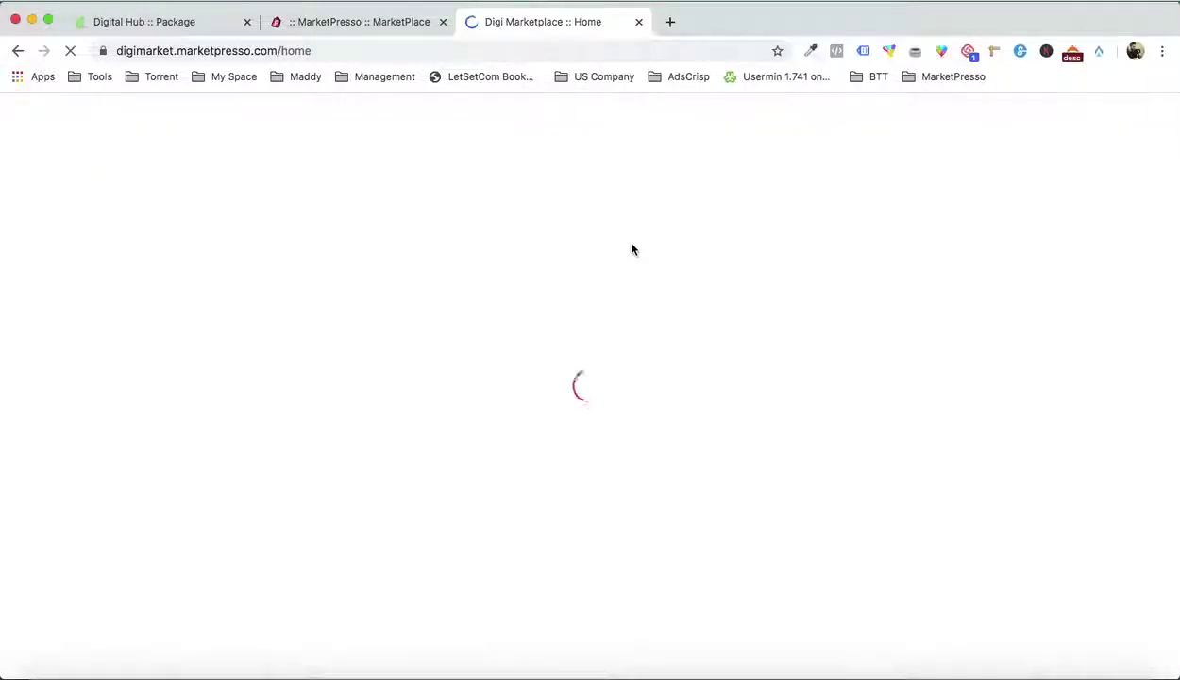
# Scroll the storefront to find Ebook Cover Design among the Popular Services
pyautogui.scroll(-4, 631, 248)
pyautogui.scroll(-7, 633, 247)
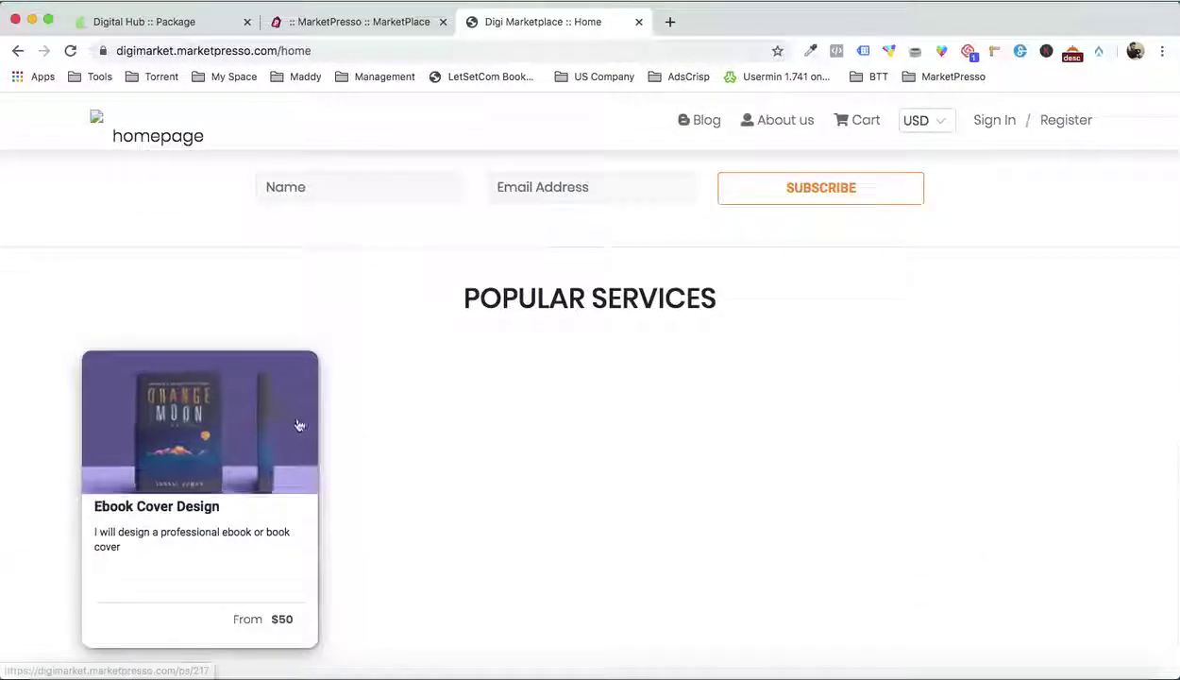
pyautogui.scroll(-1, 217, 490)
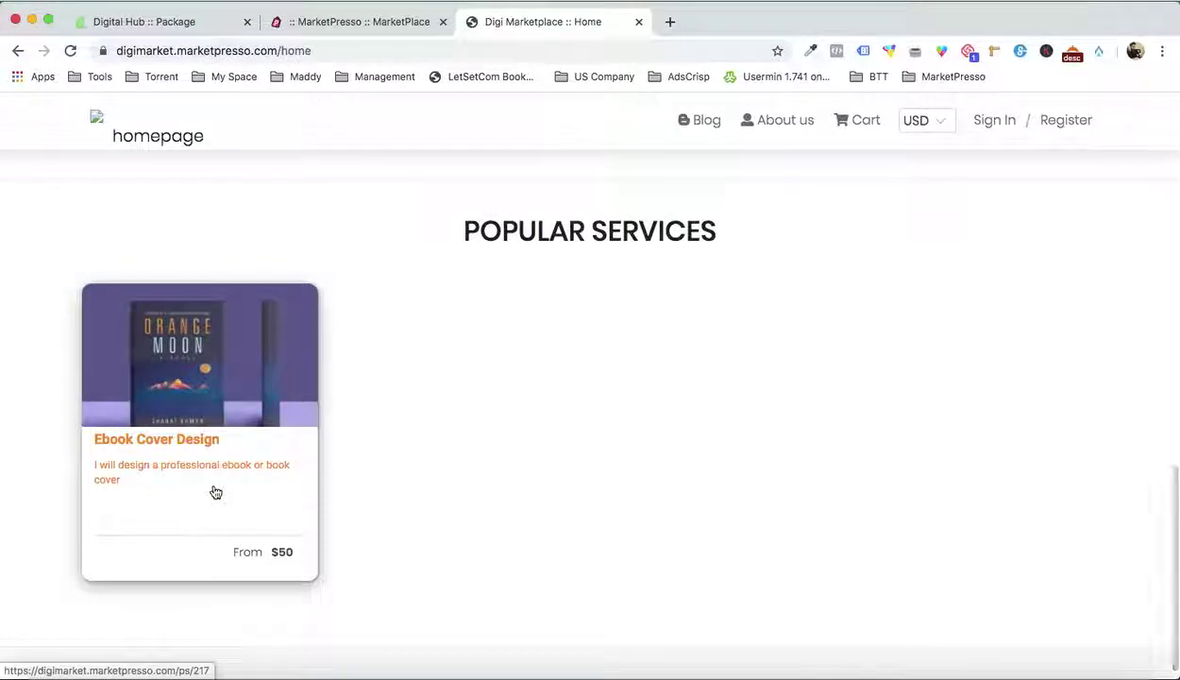
pyautogui.scroll(2, 451, 480)
pyautogui.scroll(-1, 450, 479)
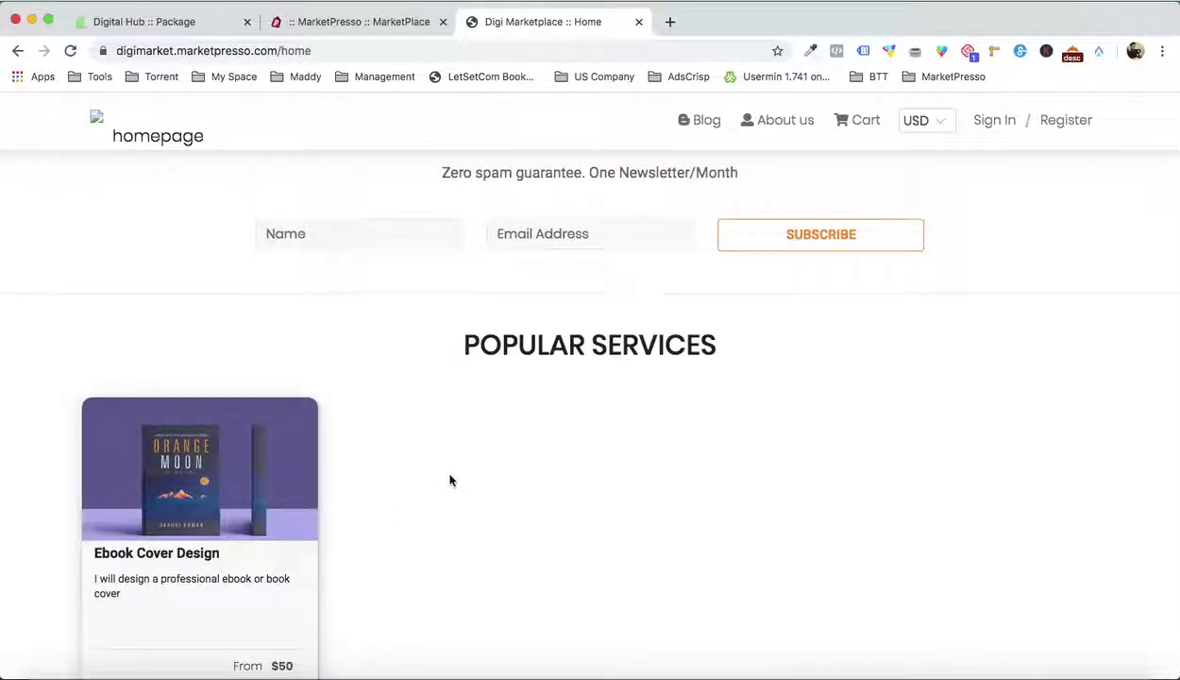
pyautogui.scroll(-2, 450, 479)
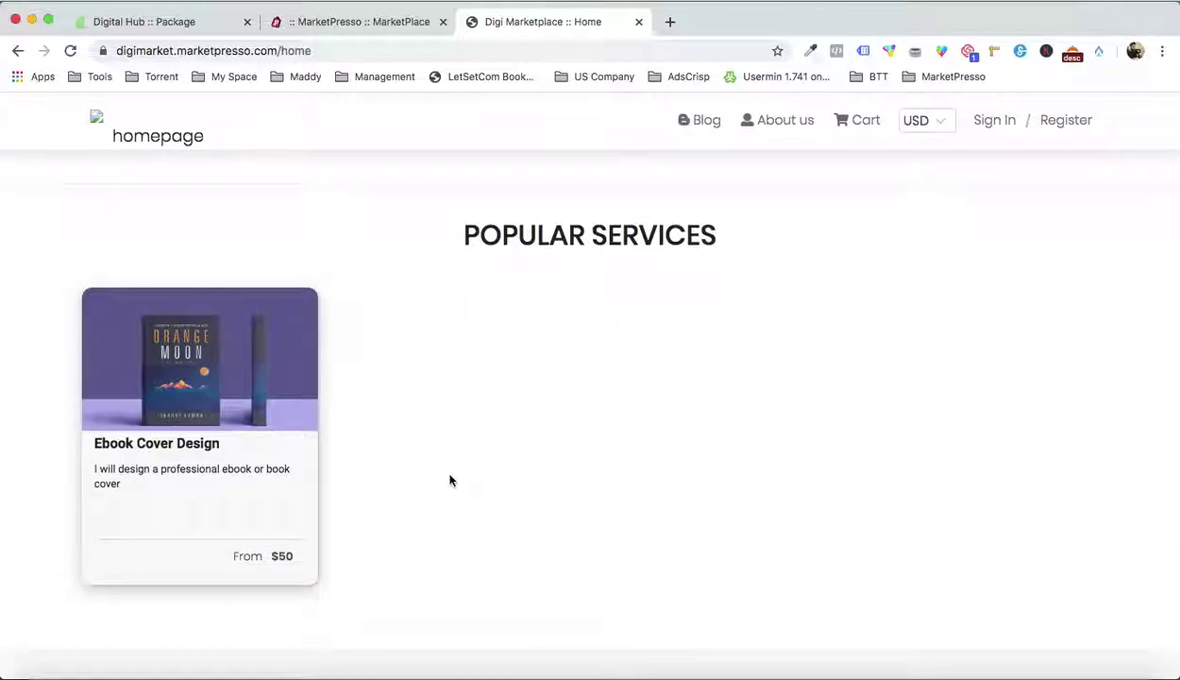
pyautogui.scroll(-1, 450, 479)
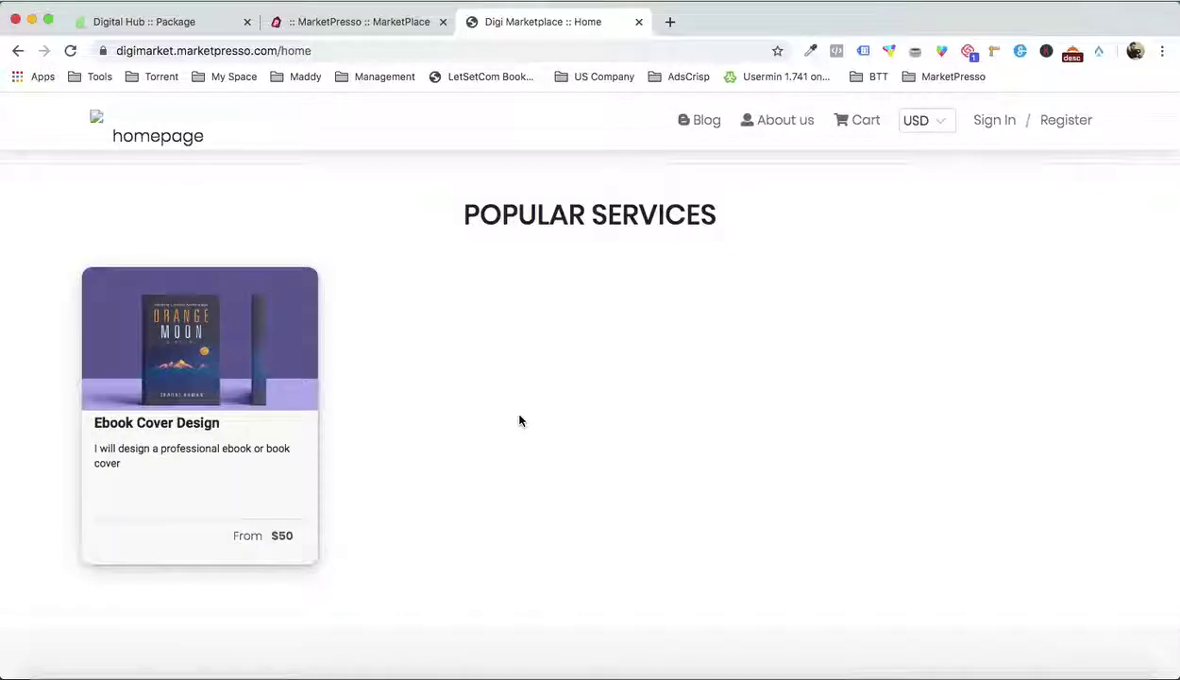
# Review the popular service cards on the Digital Hub storefront homepage, then return to Digi Marketplace
pyautogui.click(175, 21)
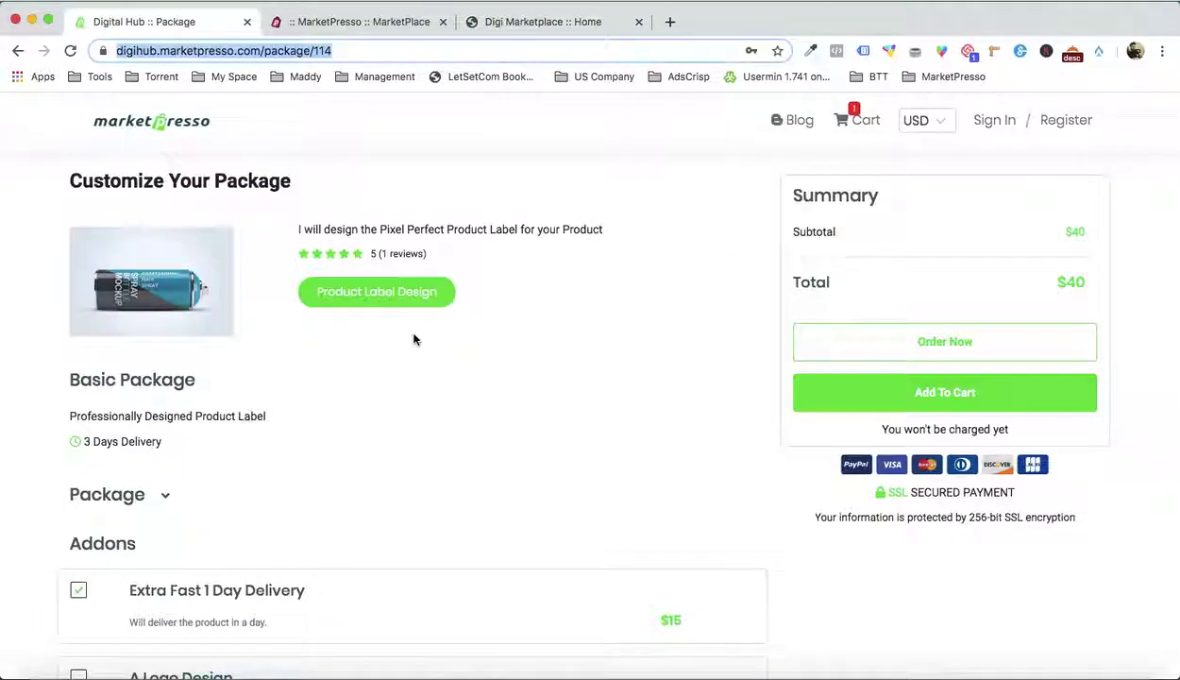
pyautogui.press('Return')
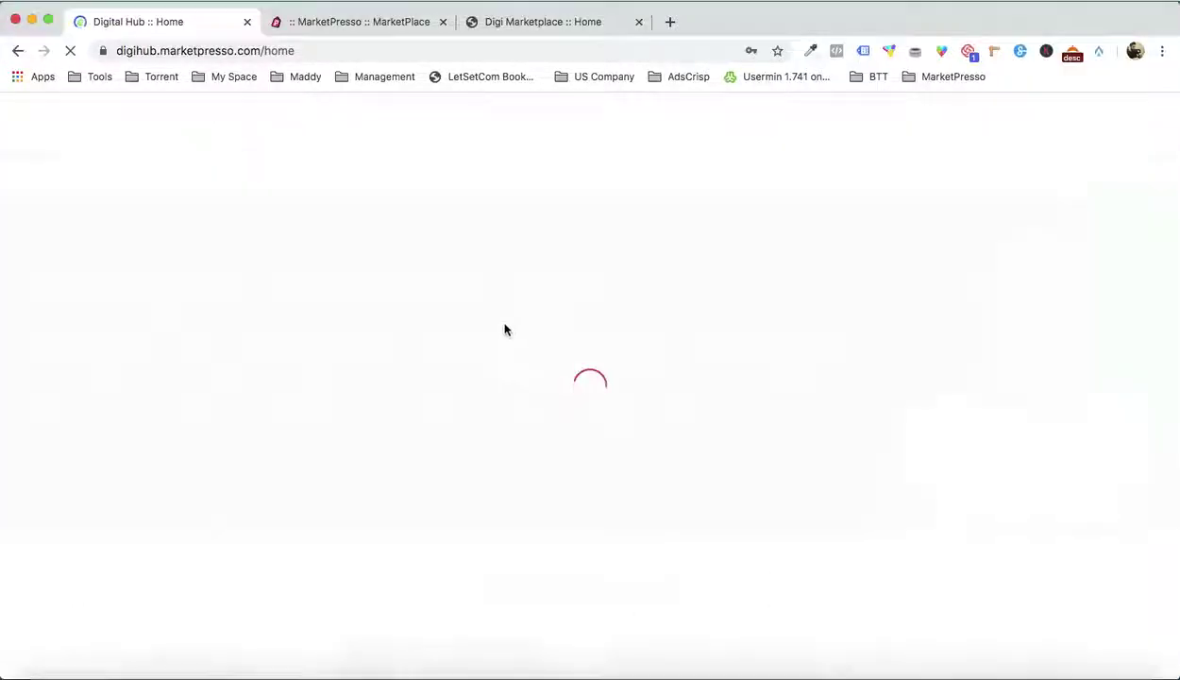
pyautogui.scroll(-15, 505, 330)
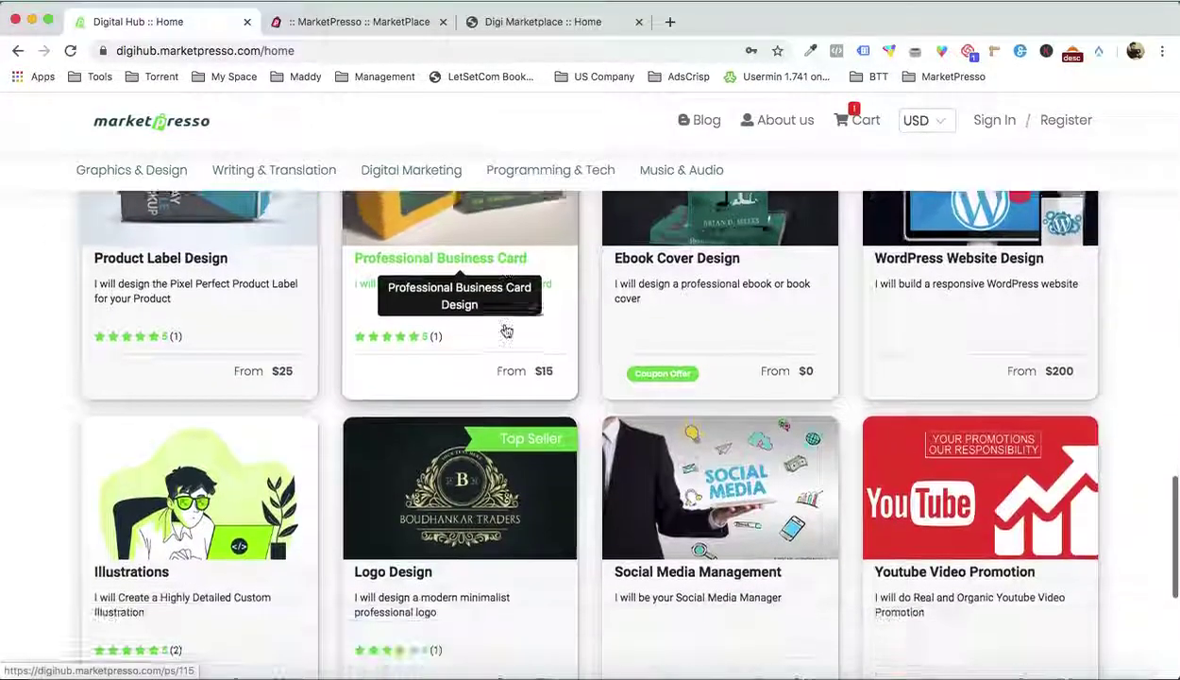
pyautogui.scroll(2, 506, 330)
pyautogui.scroll(-3, 848, 543)
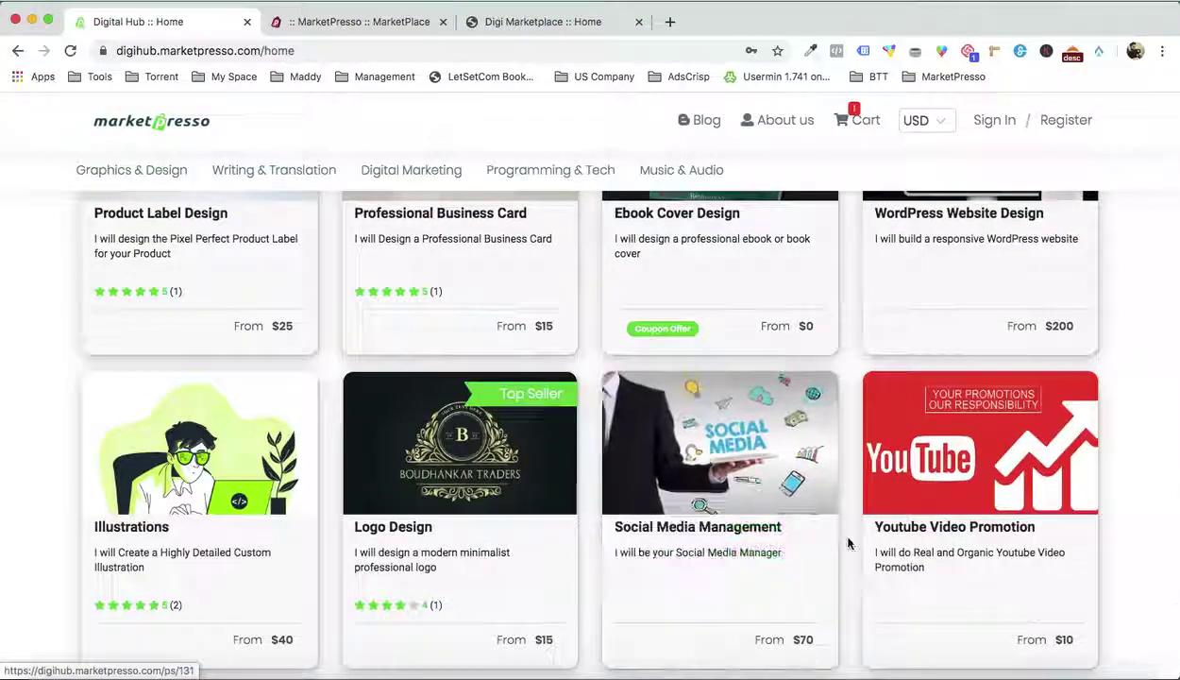
pyautogui.scroll(-3, 847, 543)
pyautogui.scroll(6, 847, 542)
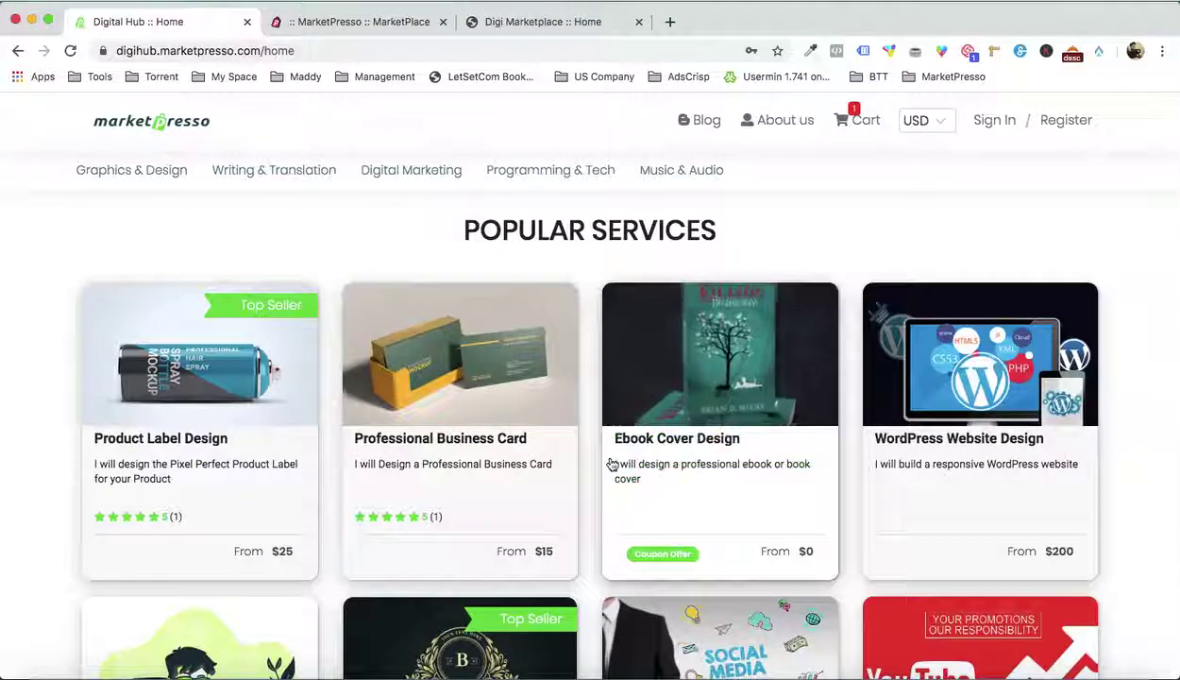
pyautogui.scroll(-2, 611, 464)
pyautogui.scroll(2, 611, 464)
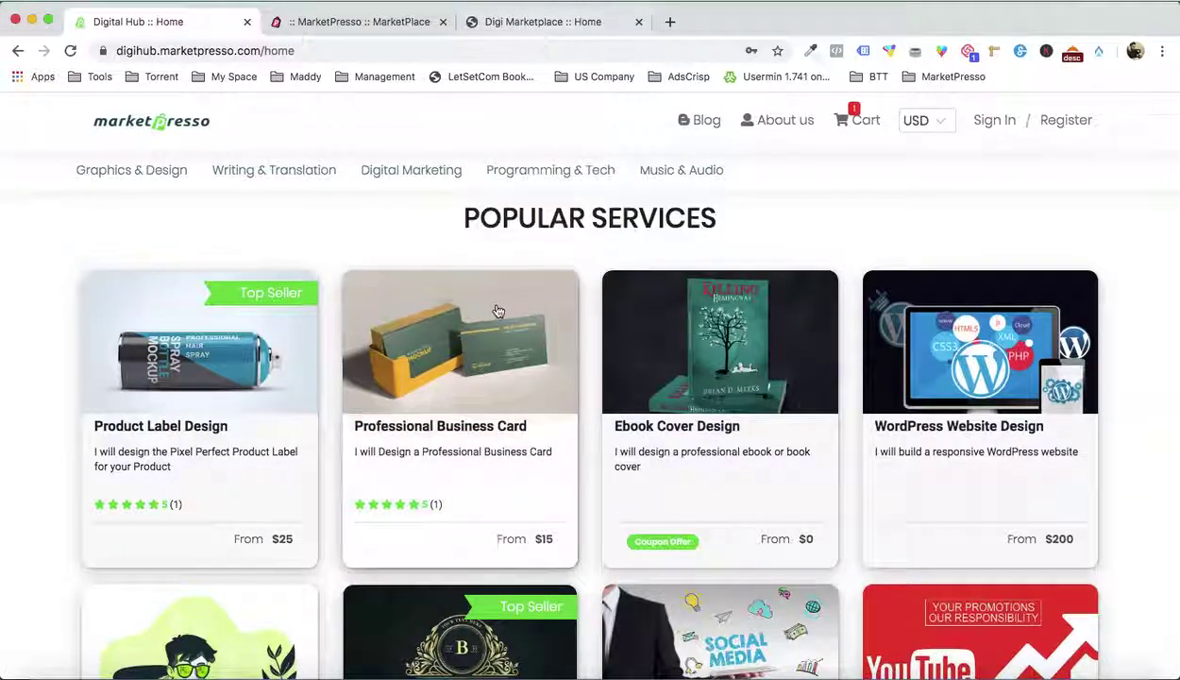
pyautogui.click(553, 23)
# Set the Ebook Cover Design ribbon text to 'Top Seller' and save the service
pyautogui.click(370, 27)
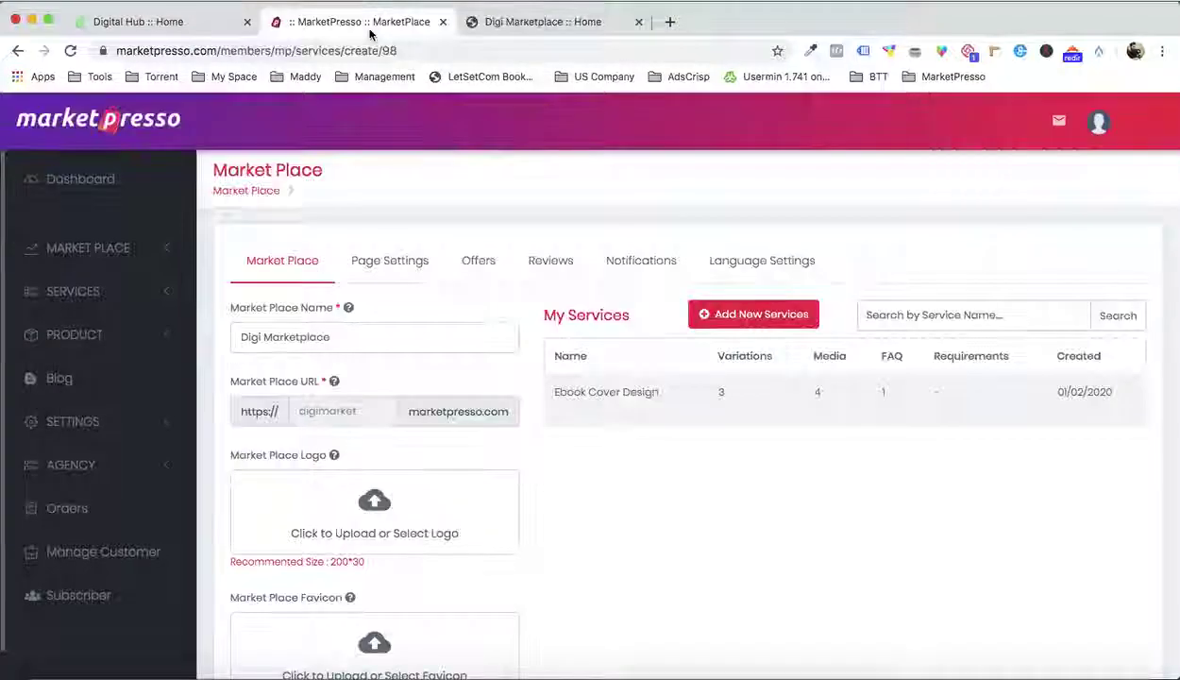
pyautogui.click(559, 407)
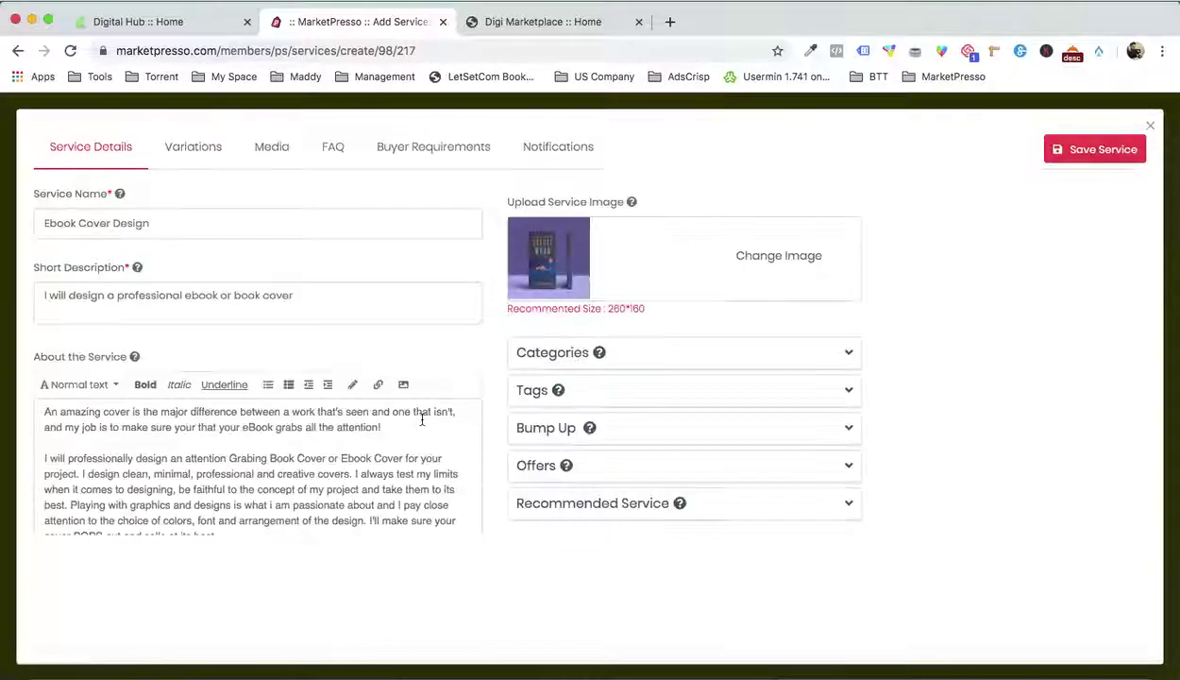
pyautogui.scroll(-5, 473, 331)
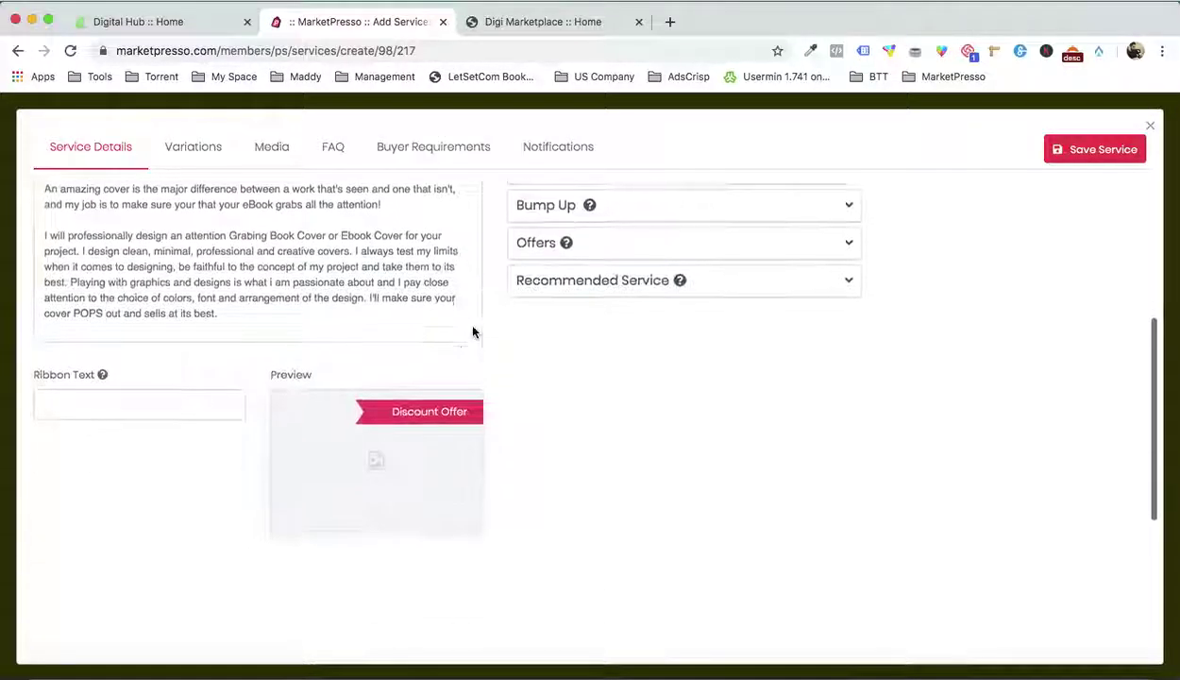
pyautogui.click(150, 373)
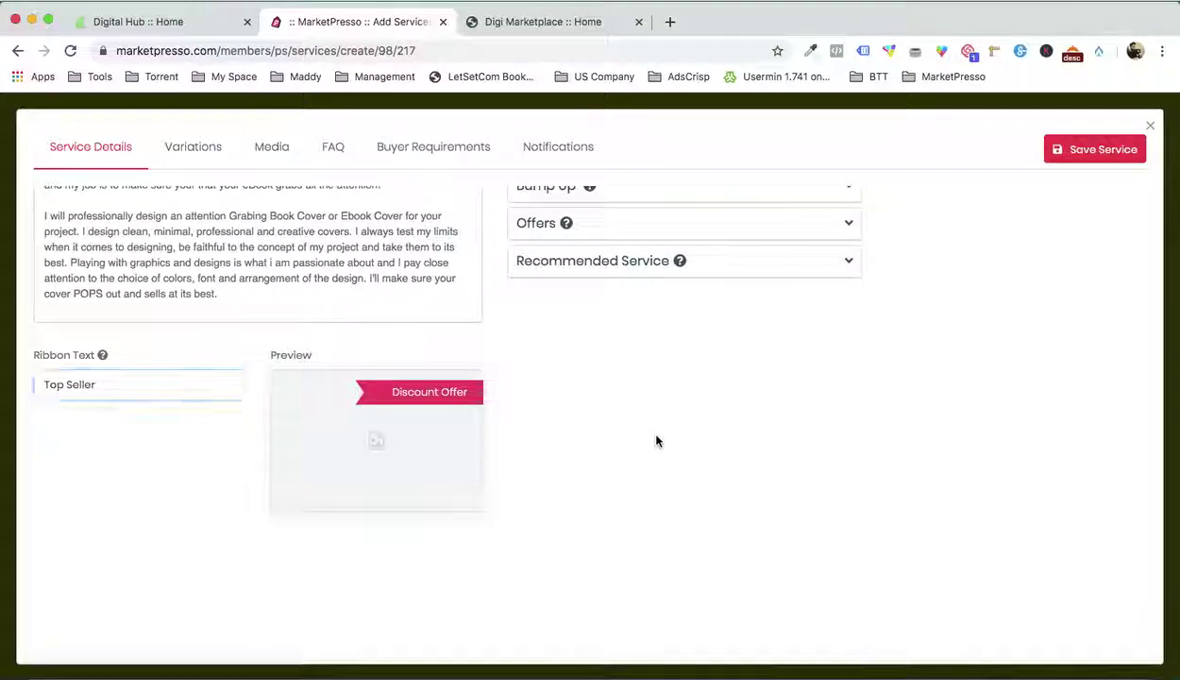
pyautogui.click(1097, 151)
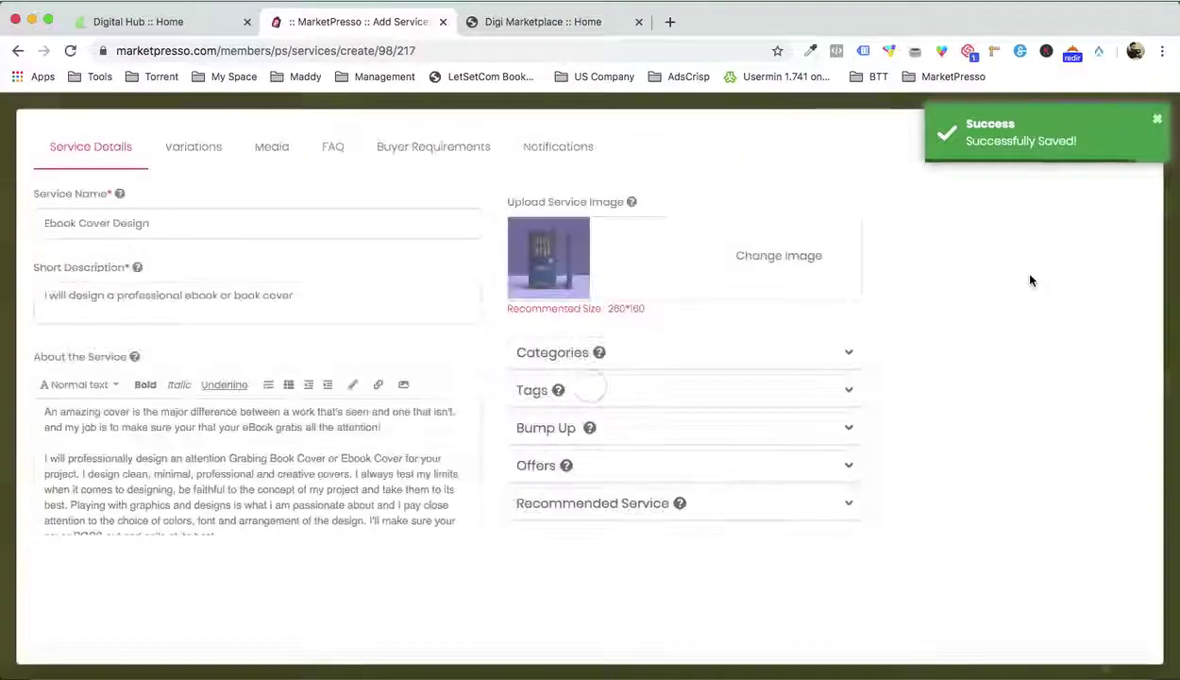
# Reload the storefront to confirm the $50 Top Seller card, then close the service editor
pyautogui.click(544, 21)
pyautogui.press('super+r')
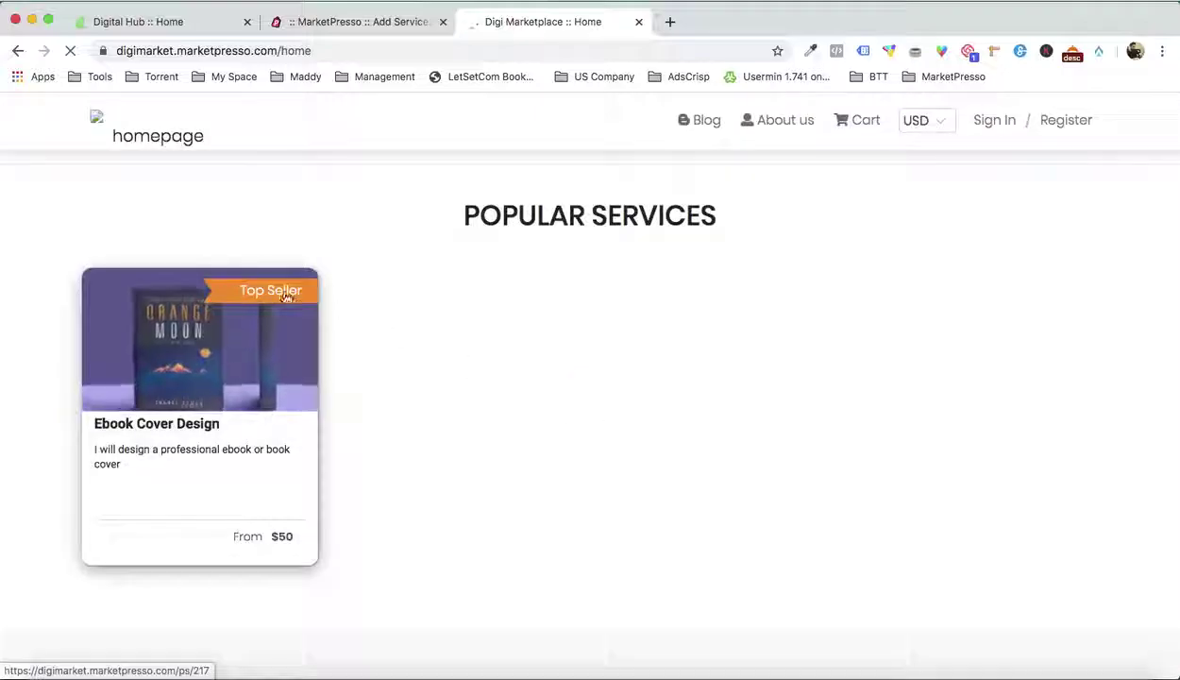
pyautogui.scroll(5, 496, 321)
pyautogui.scroll(-3, 297, 443)
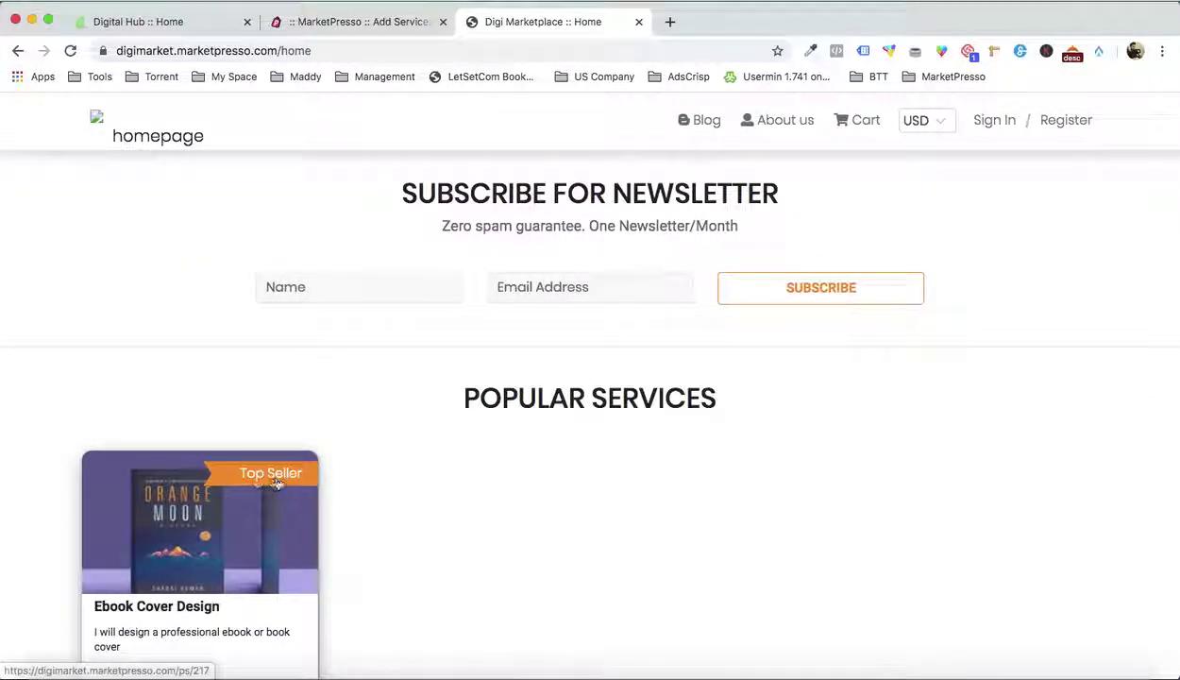
pyautogui.scroll(15, 382, 470)
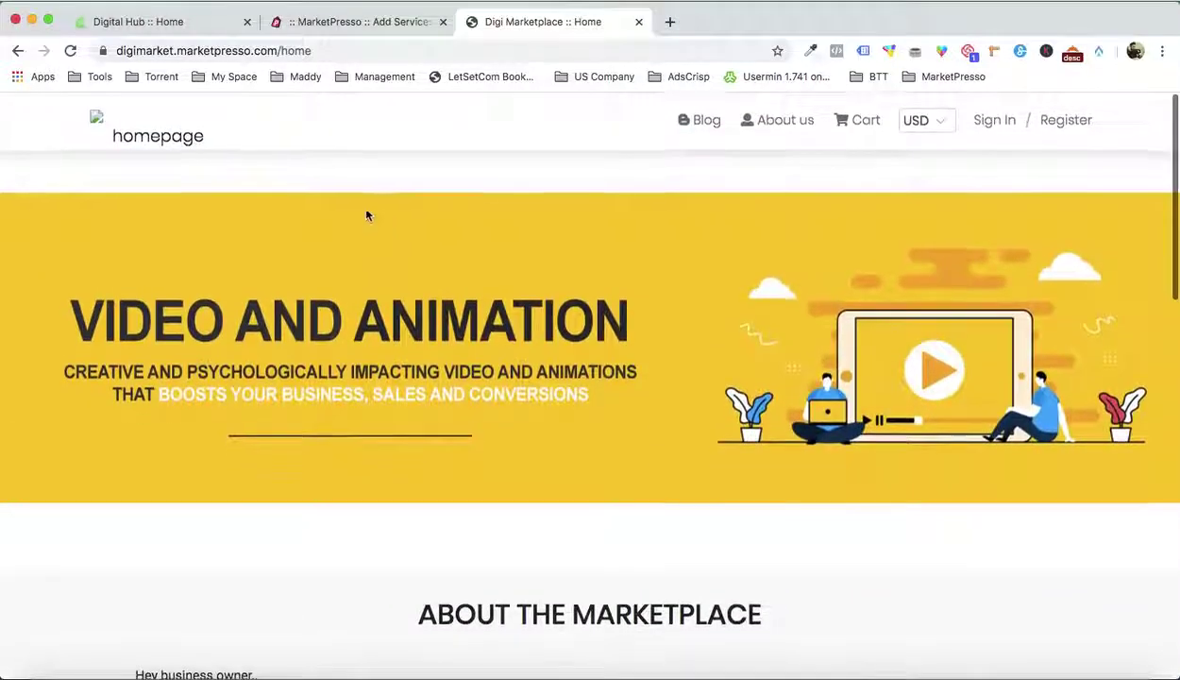
pyautogui.click(355, 22)
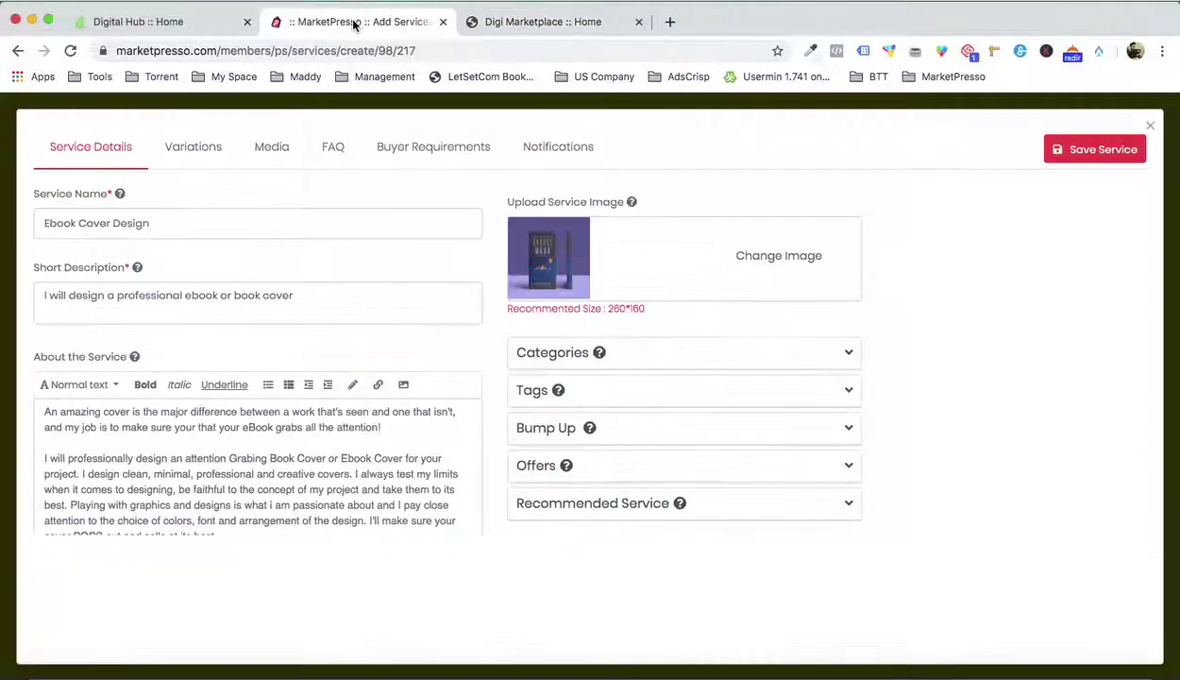
pyautogui.click(1150, 127)
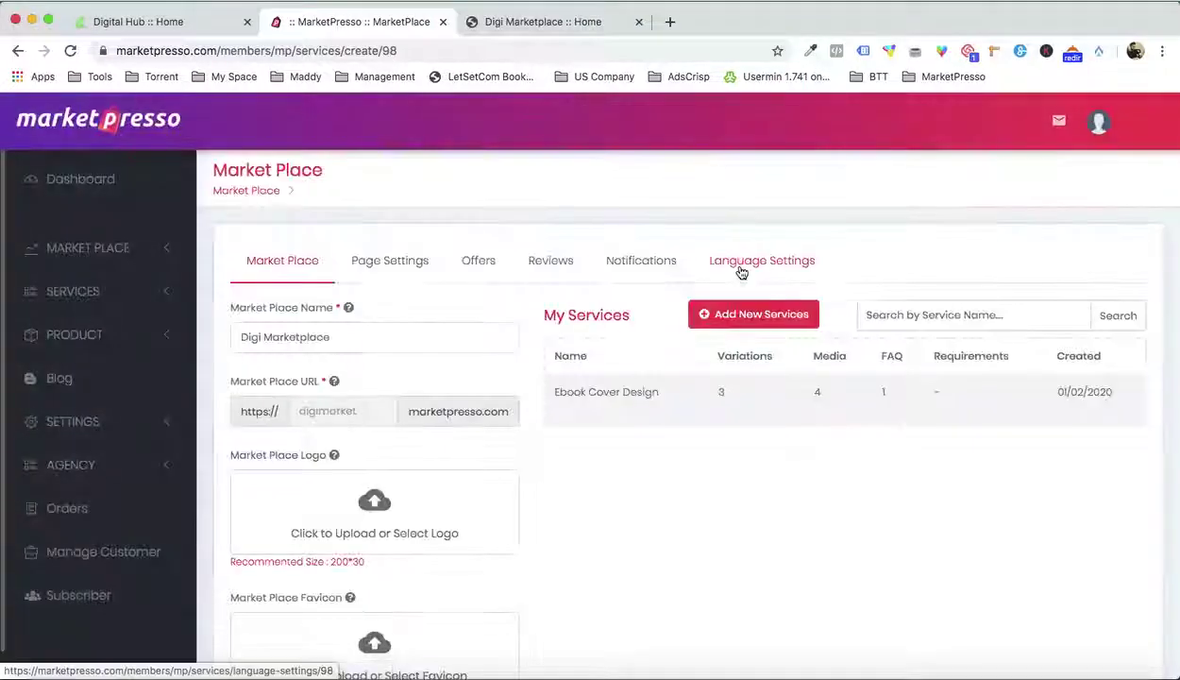
# Go to the Categories page settings, checking the Digital Hub storefront for reference
pyautogui.click(373, 273)
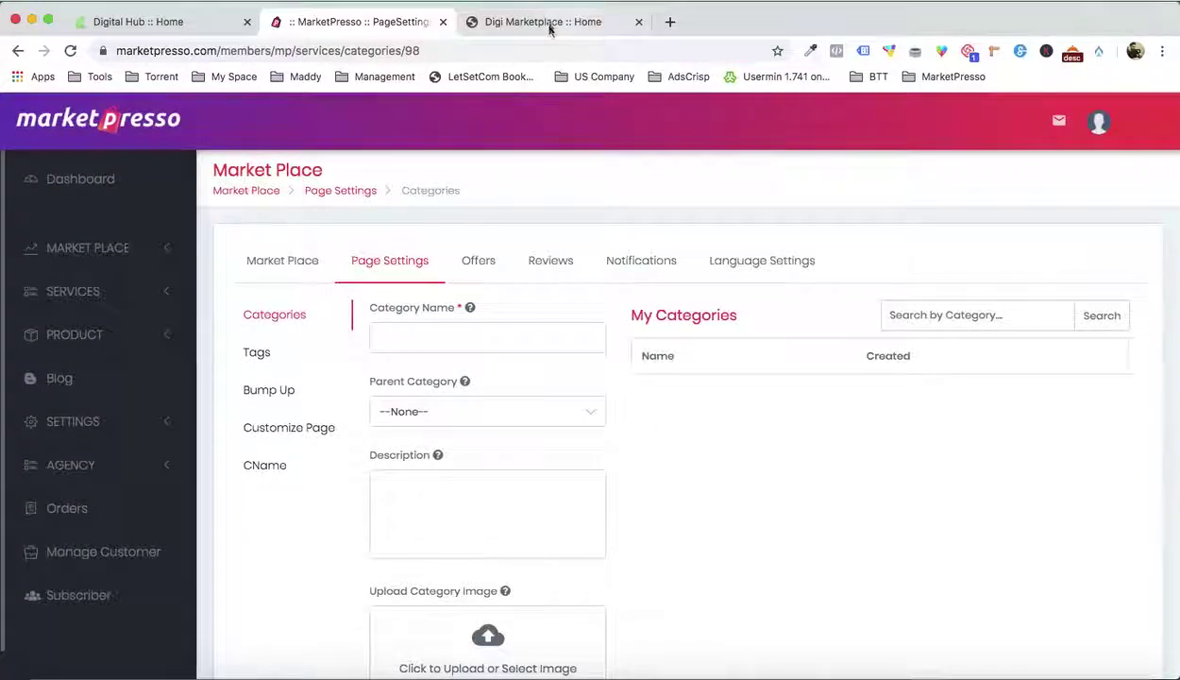
pyautogui.click(179, 24)
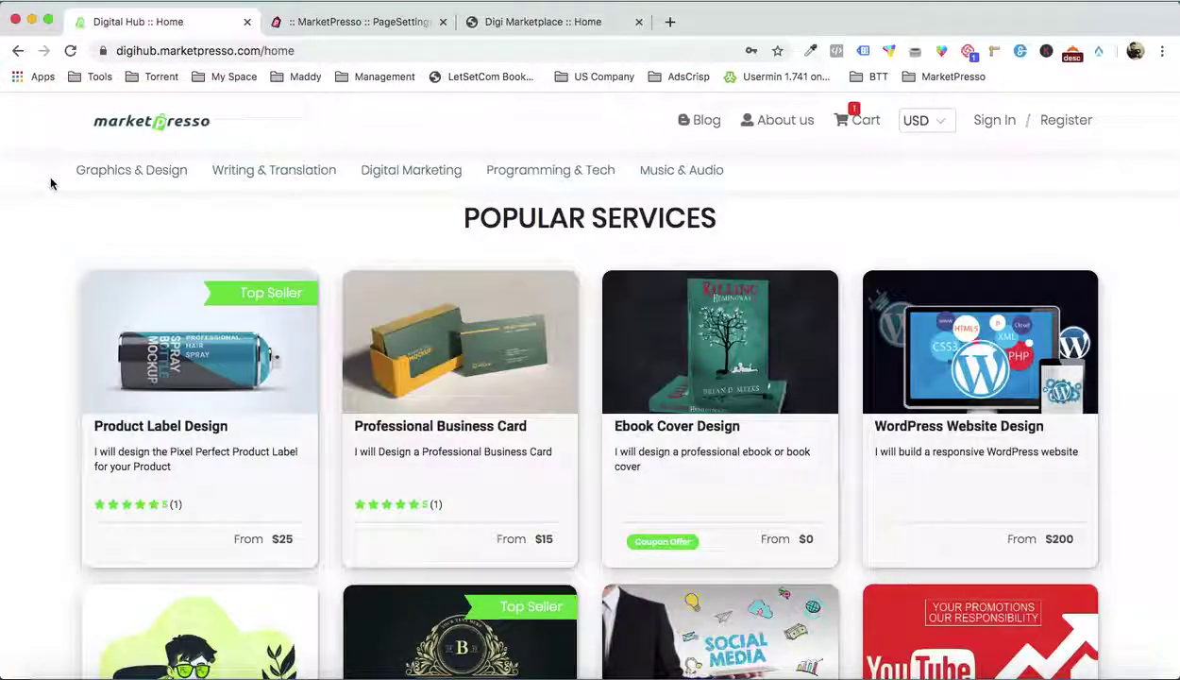
pyautogui.moveTo(274, 172)
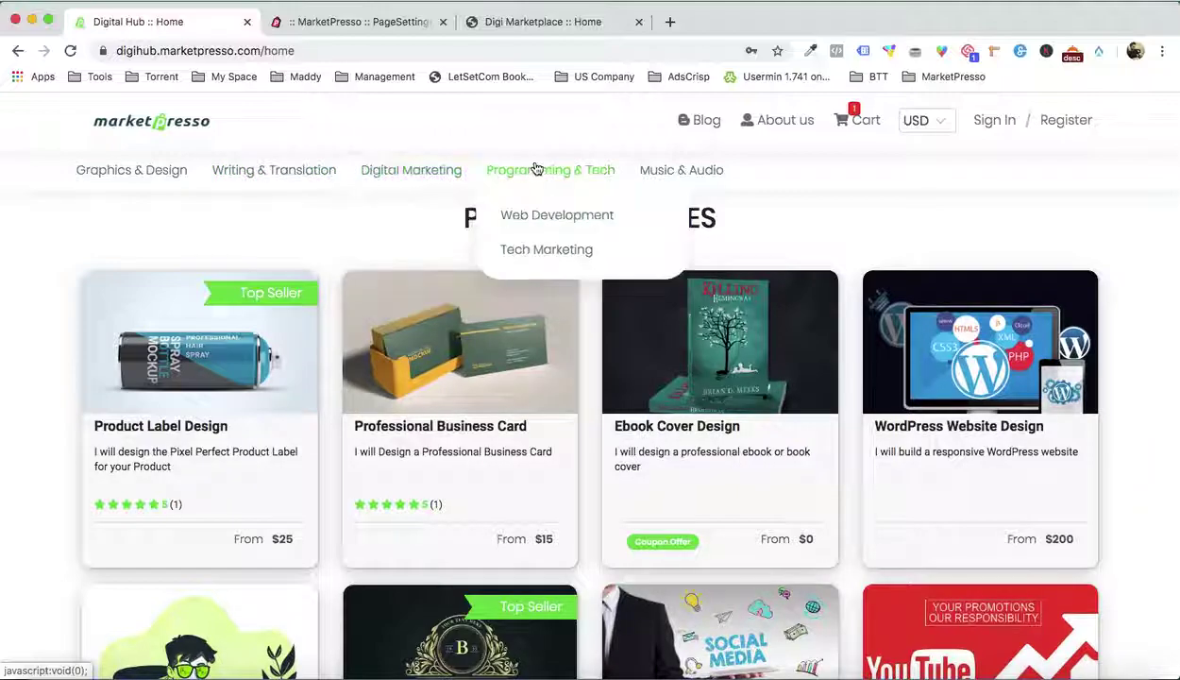
pyautogui.click(354, 27)
# Name the new category 'eBook Creation' with description 'I will create Professional eBooks for you.'
pyautogui.click(416, 329)
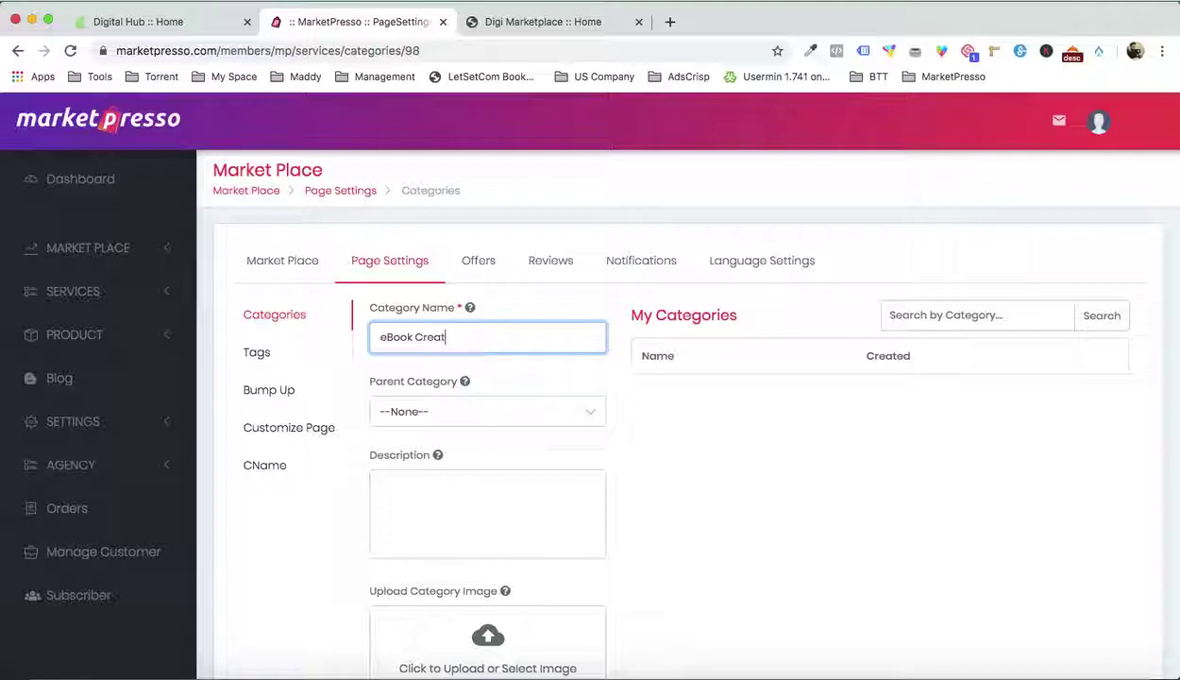
pyautogui.click(715, 432)
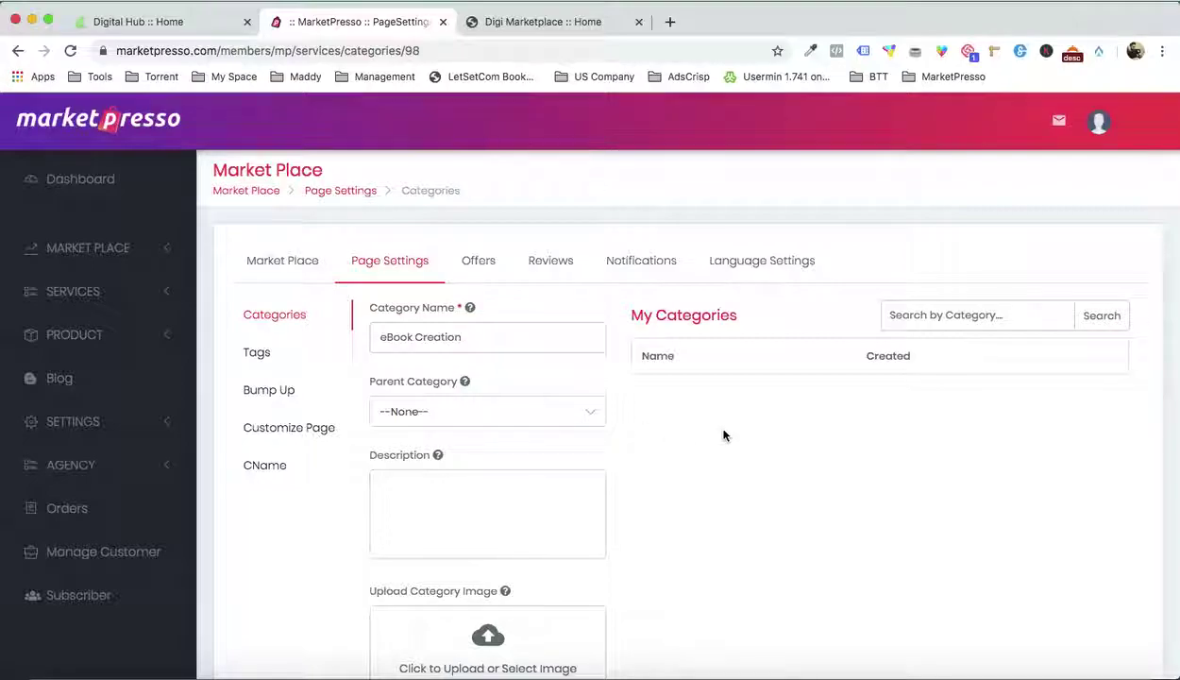
pyautogui.scroll(-2, 718, 439)
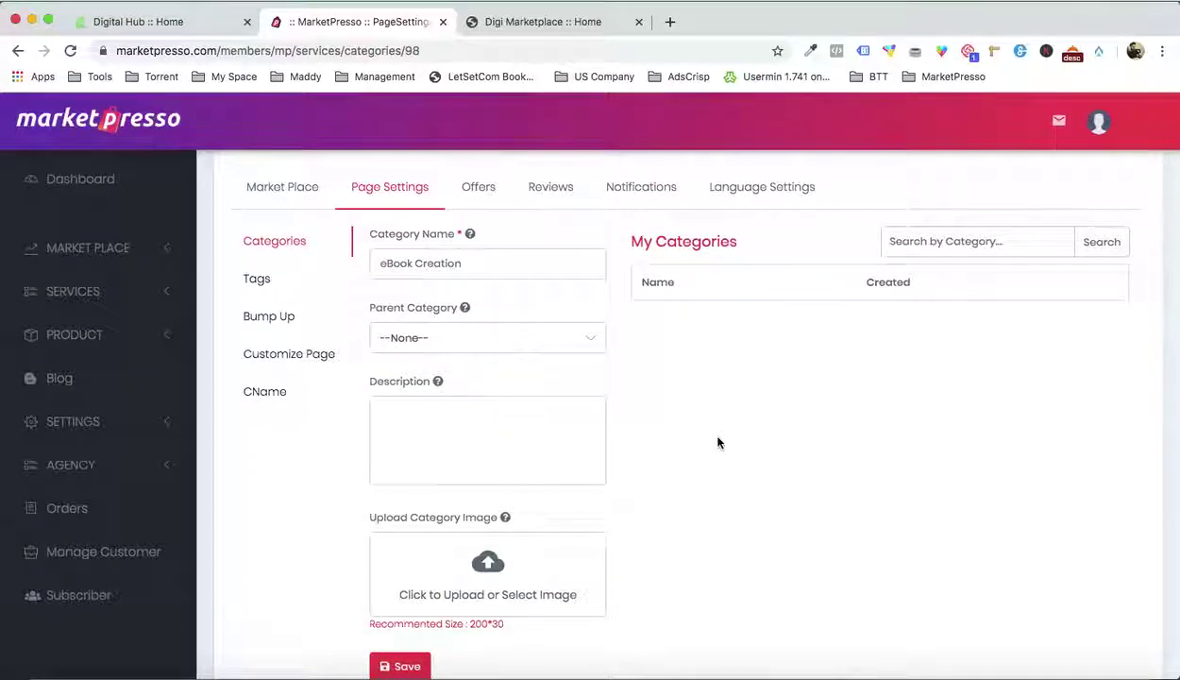
pyautogui.click(504, 429)
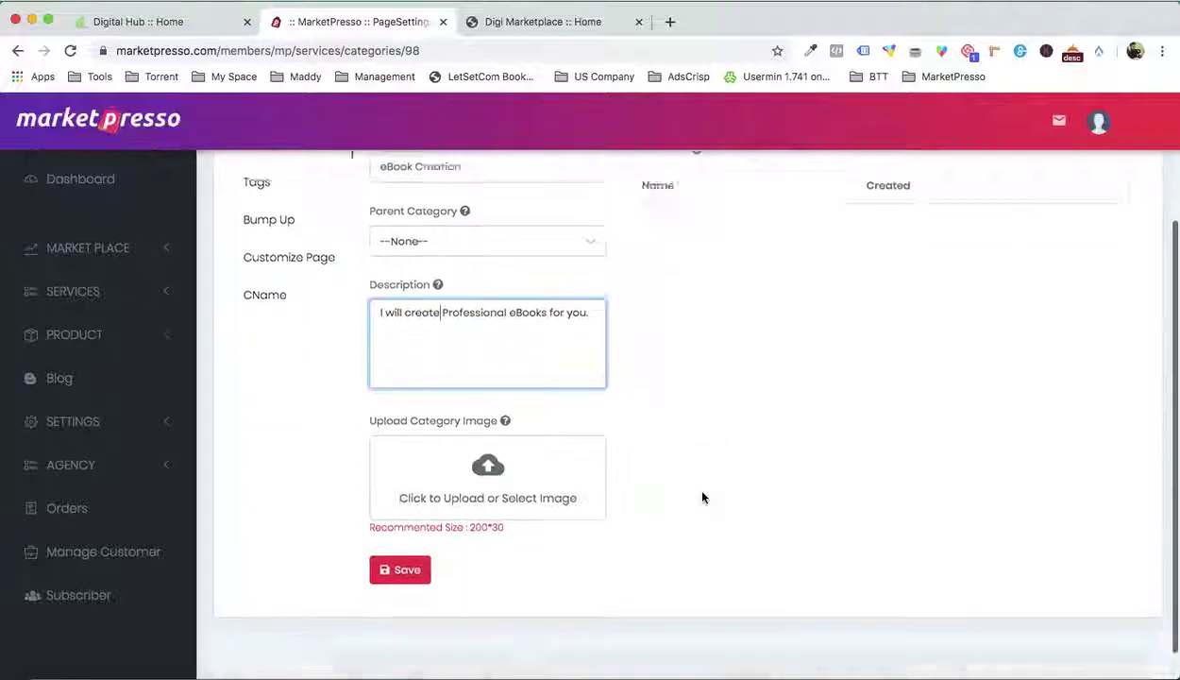
pyautogui.scroll(-3, 685, 479)
pyautogui.click(529, 468)
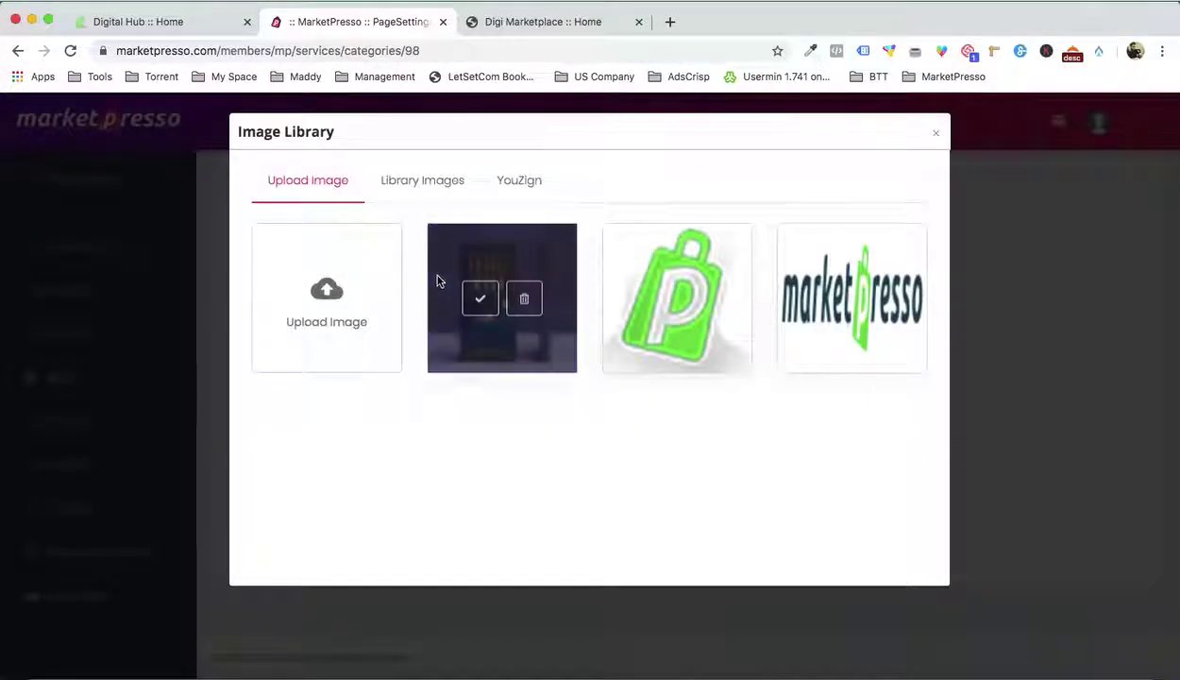
# Upload BOOK 5.jpg as the red book-cover category image and save eBook Creation
pyautogui.click(348, 299)
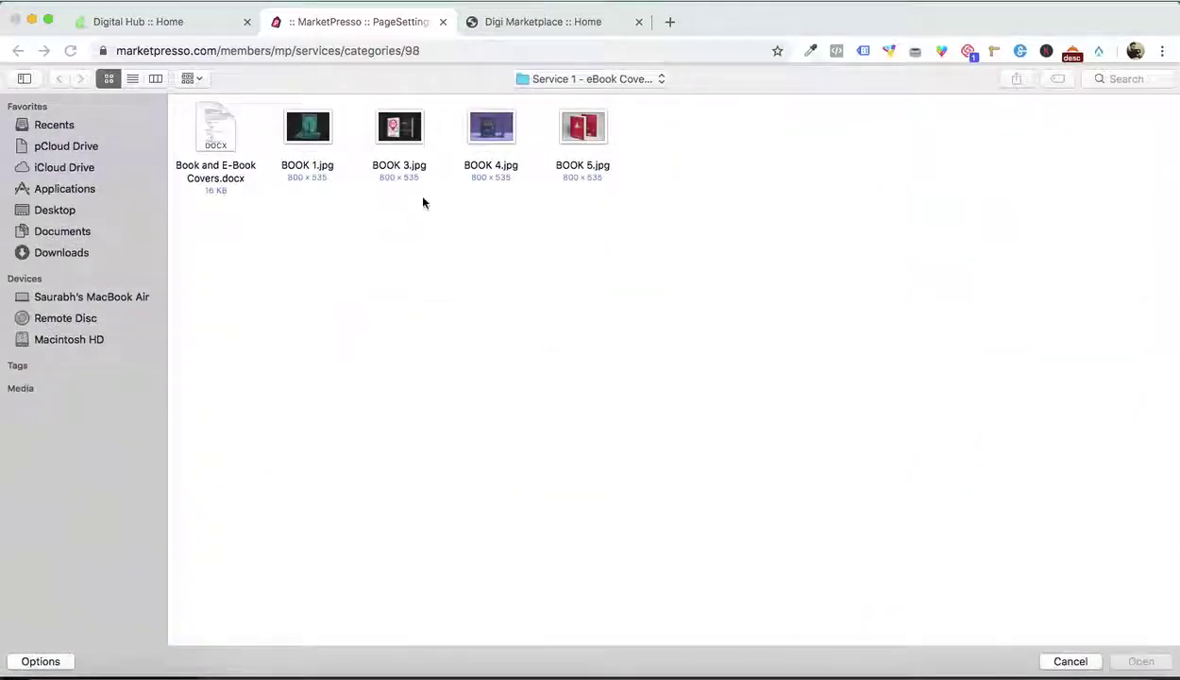
pyautogui.doubleClick(580, 126)
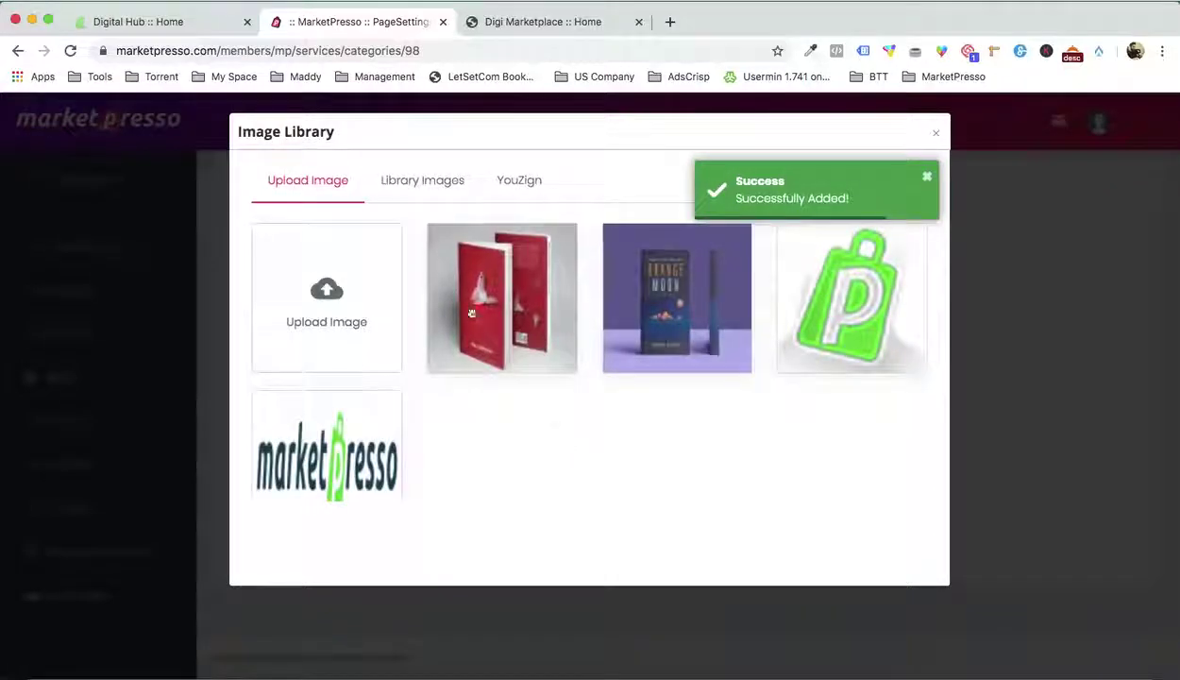
pyautogui.click(472, 300)
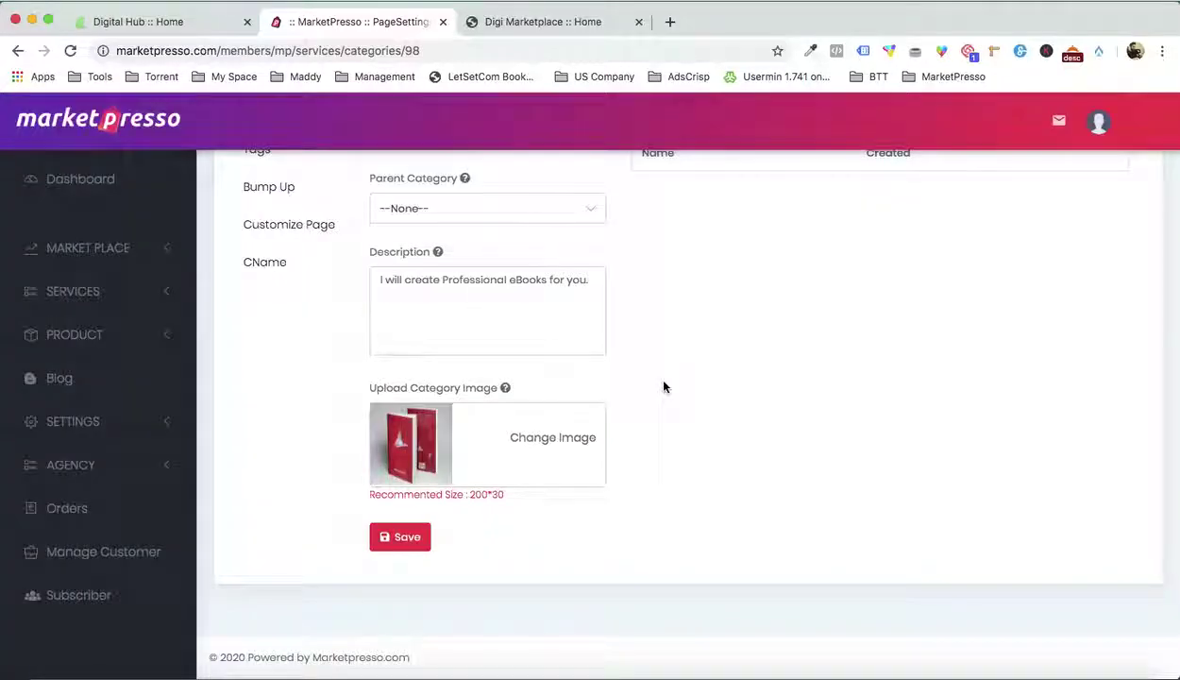
pyautogui.click(408, 538)
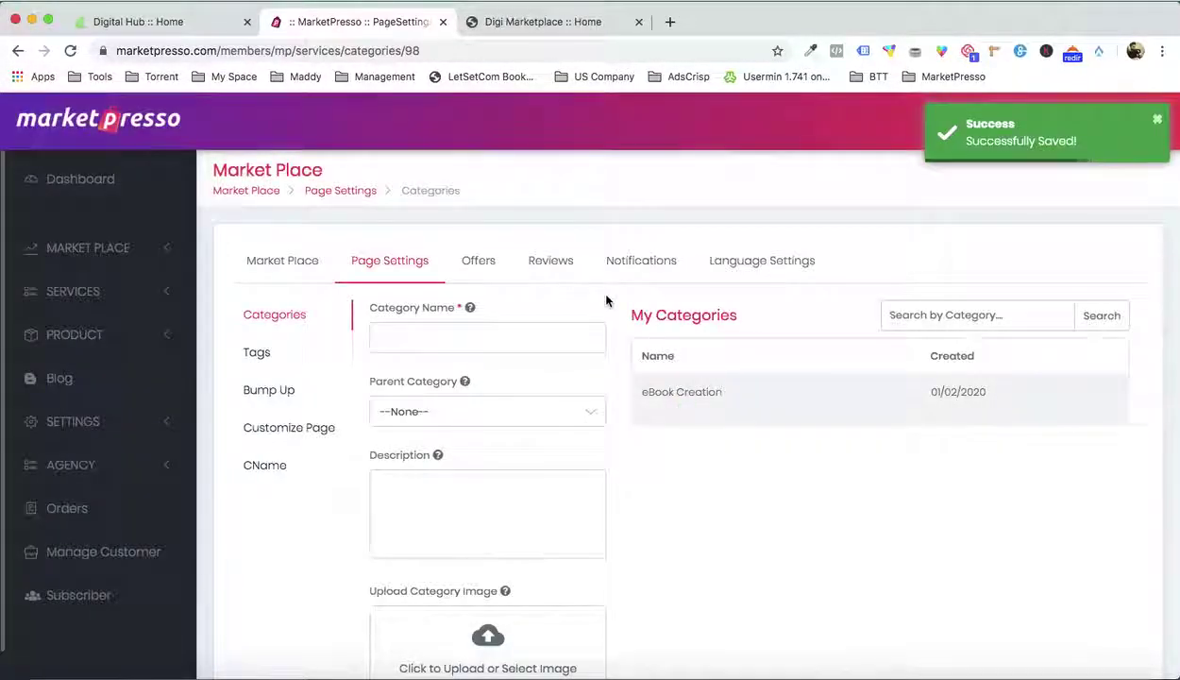
# Check the storefront, then pin eBook Creation as a popular category
pyautogui.moveTo(696, 384)
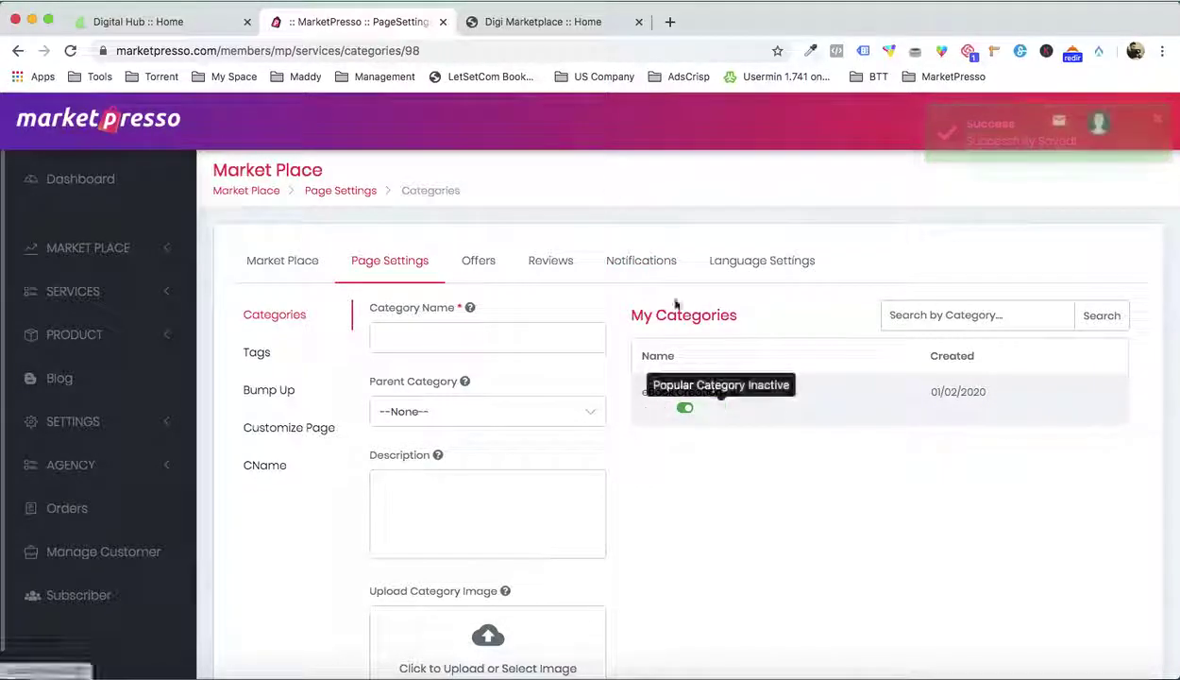
pyautogui.click(545, 31)
pyautogui.scroll(-4, 418, 223)
pyautogui.scroll(4, 418, 224)
pyautogui.click(399, 22)
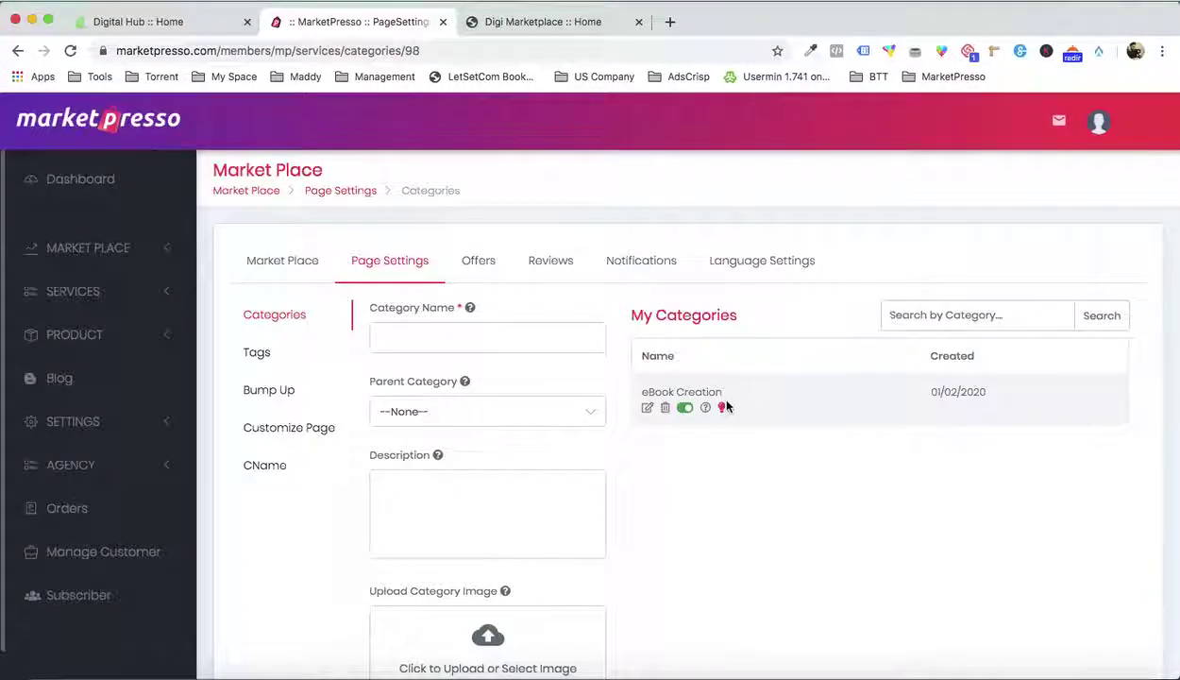
pyautogui.click(723, 409)
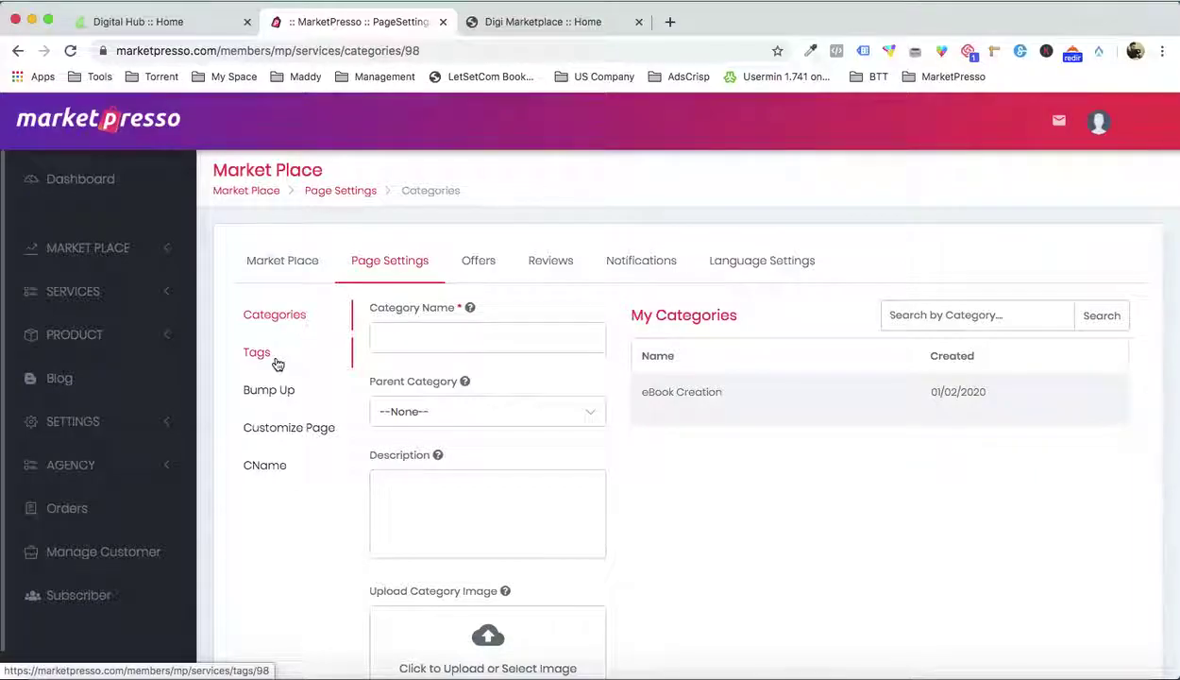
pyautogui.click(291, 430)
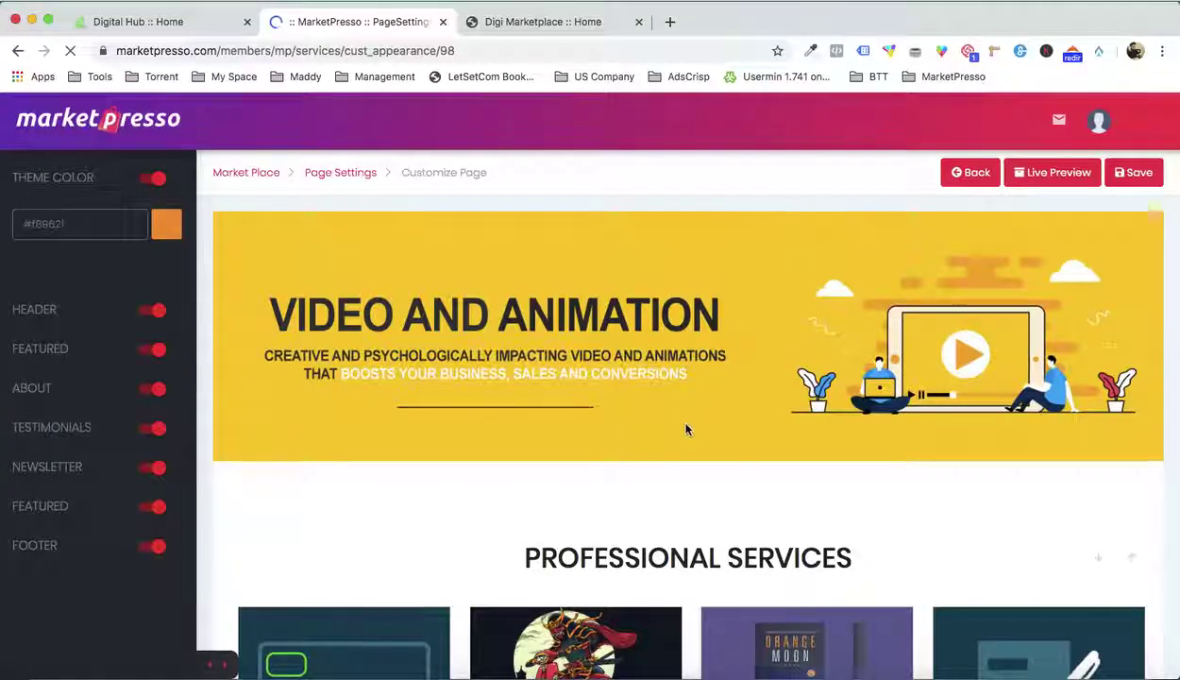
pyautogui.scroll(-20, 686, 430)
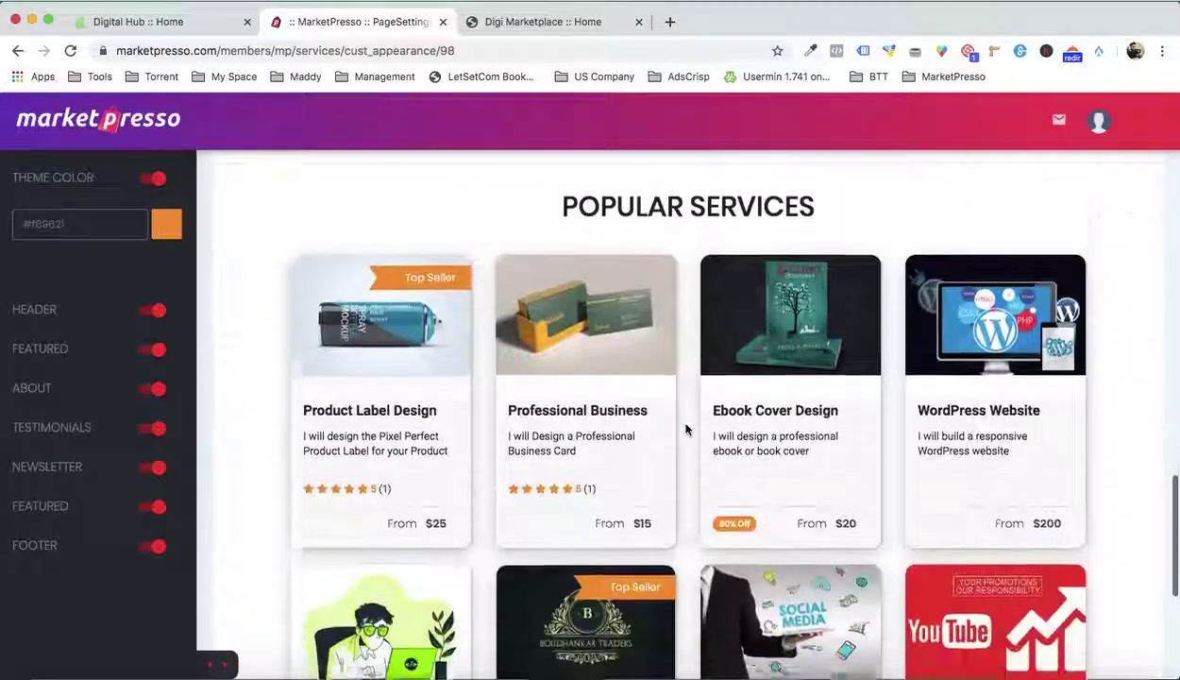
pyautogui.scroll(-5, 686, 430)
pyautogui.scroll(15, 686, 429)
pyautogui.scroll(4, 687, 430)
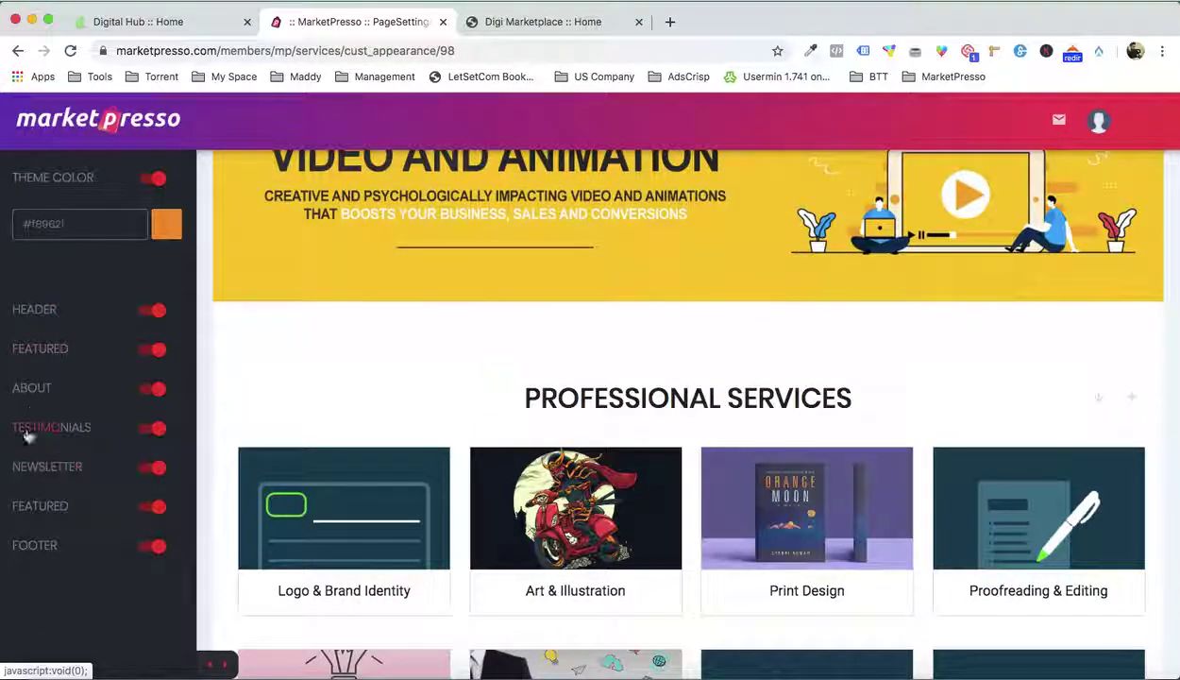
pyautogui.scroll(3, 212, 386)
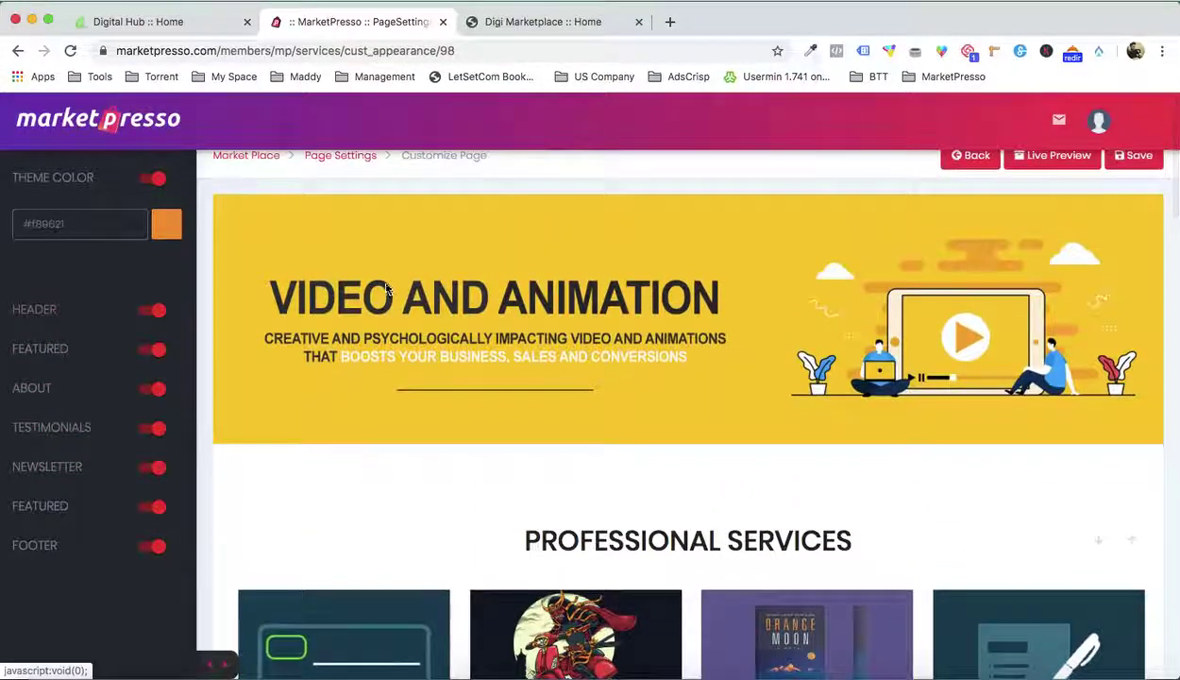
pyautogui.click(510, 25)
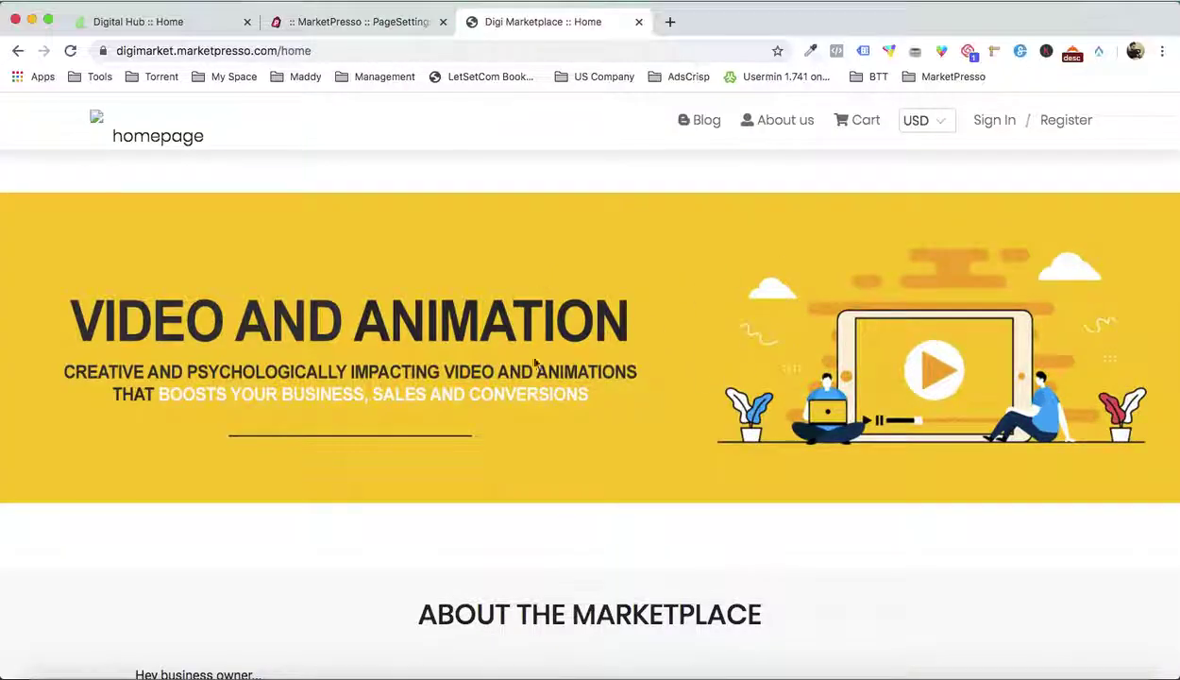
pyautogui.click(378, 21)
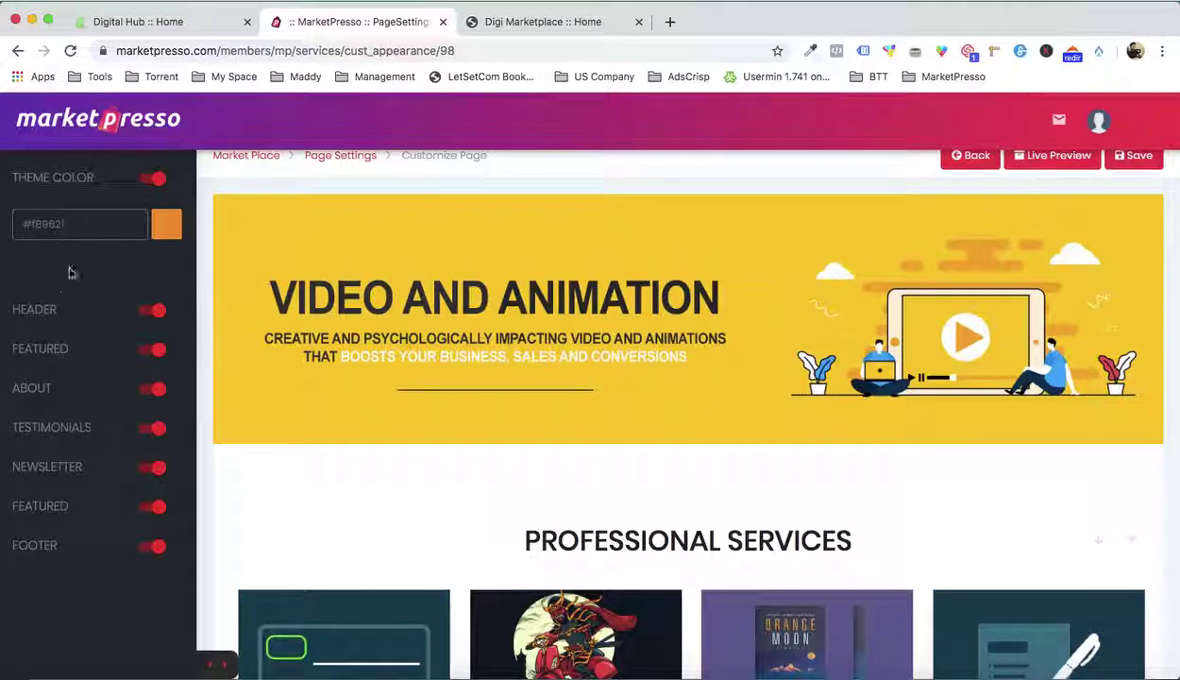
# Upload Demo > Design Banner 2.jpg as the homepage header banner and save the page
pyautogui.click(40, 308)
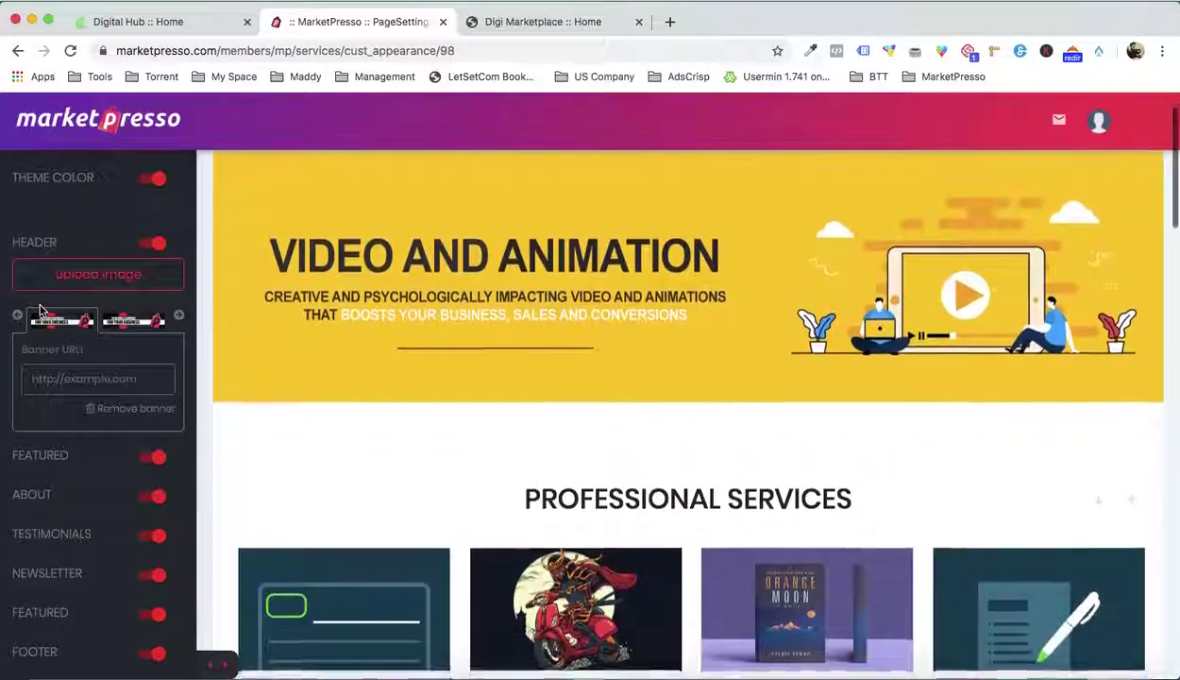
pyautogui.click(93, 281)
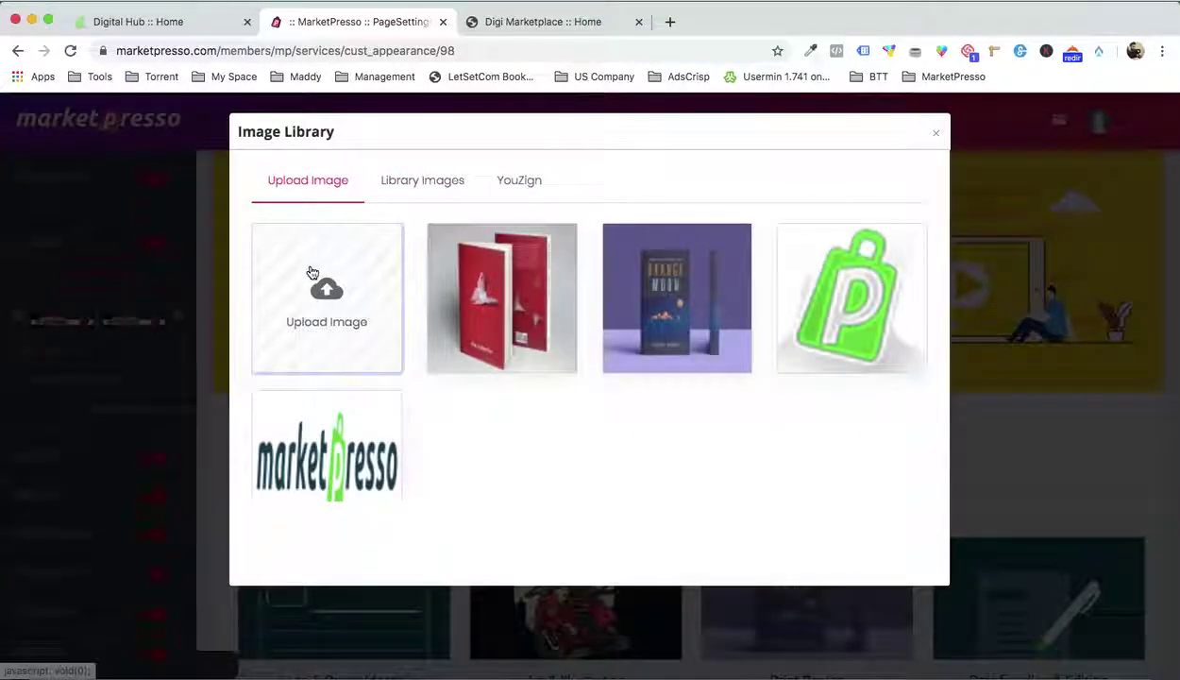
pyautogui.click(312, 273)
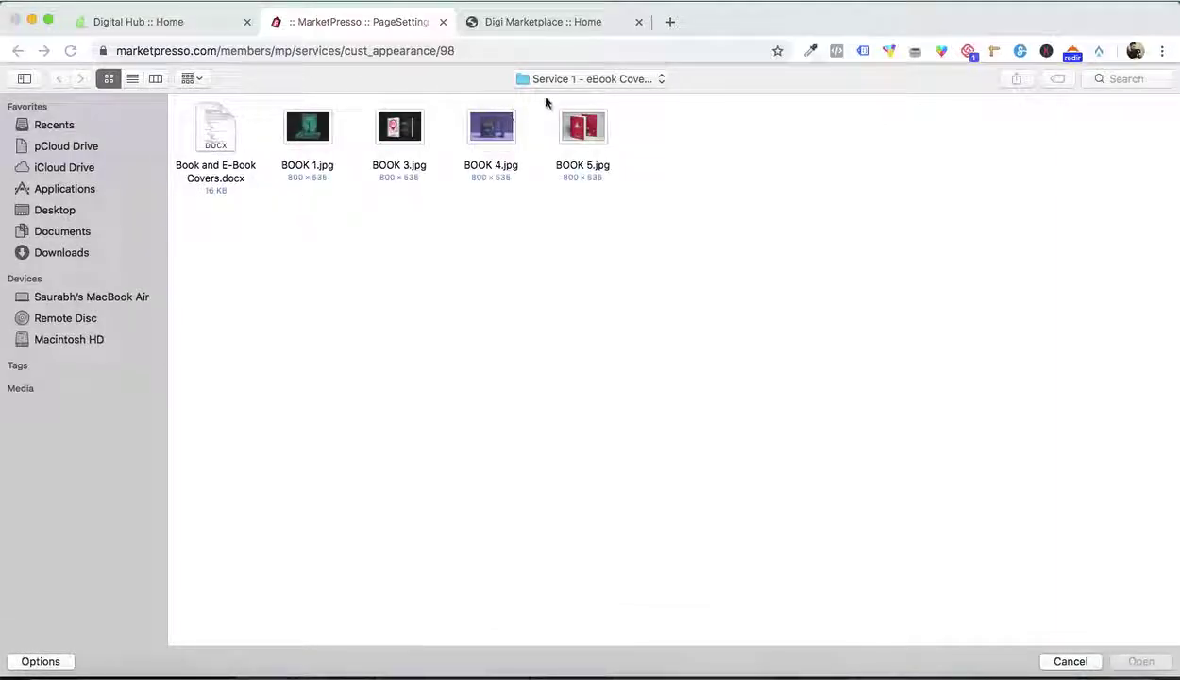
pyautogui.click(576, 79)
pyautogui.click(570, 94)
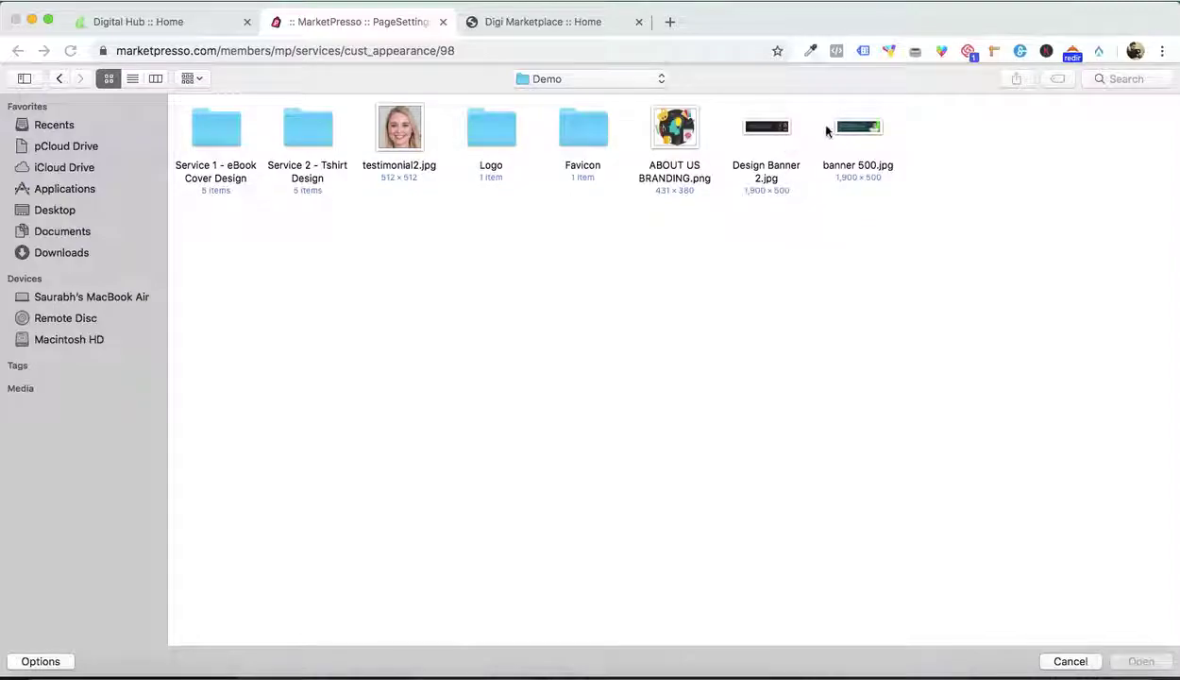
pyautogui.doubleClick(770, 130)
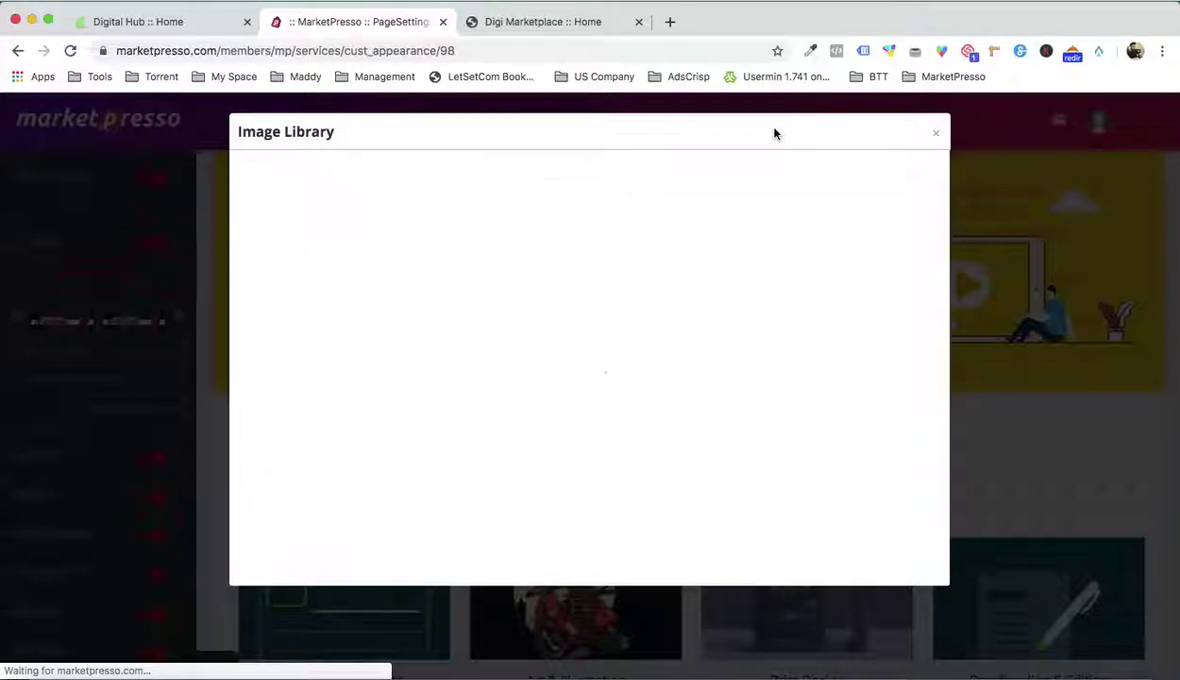
pyautogui.click(480, 296)
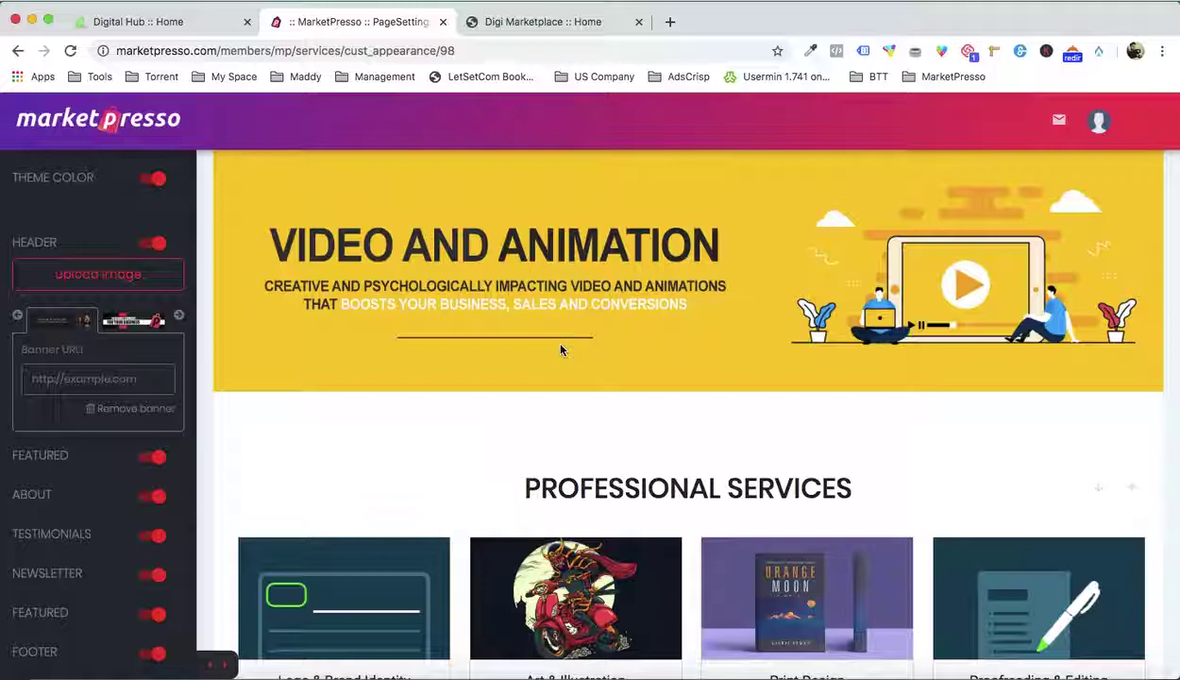
pyautogui.scroll(2, 561, 351)
pyautogui.click(1137, 177)
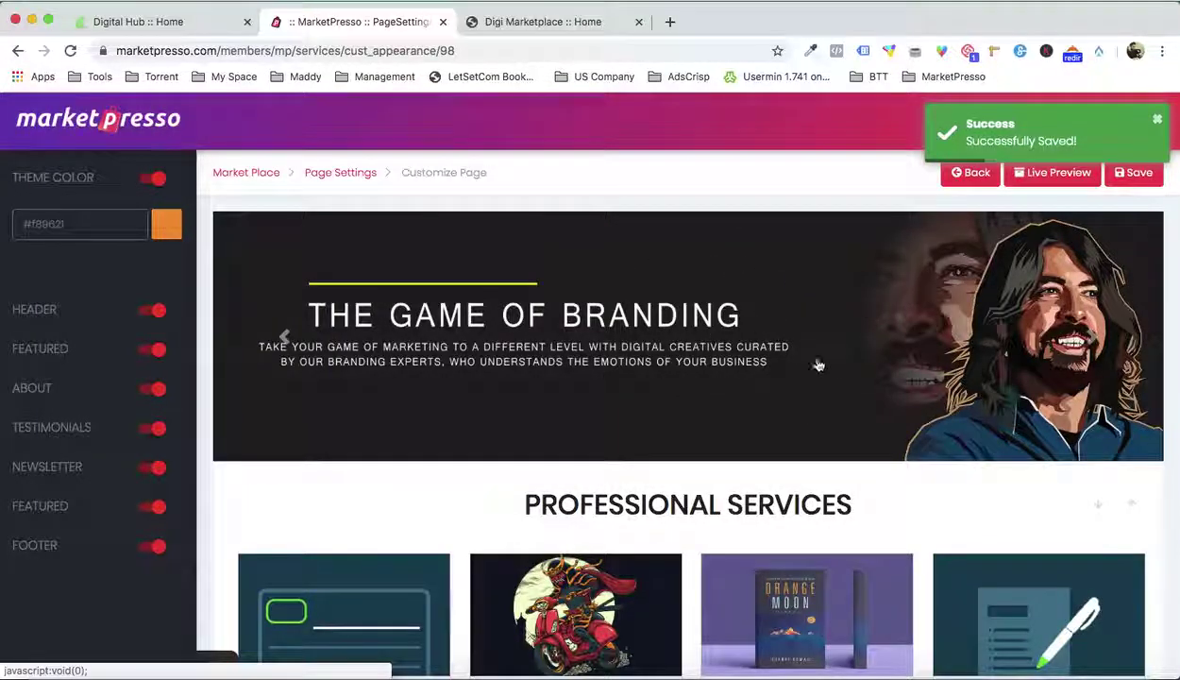
# Upload Demo > banner 500.jpg as an additional header banner and save the homepage settings
pyautogui.click(39, 310)
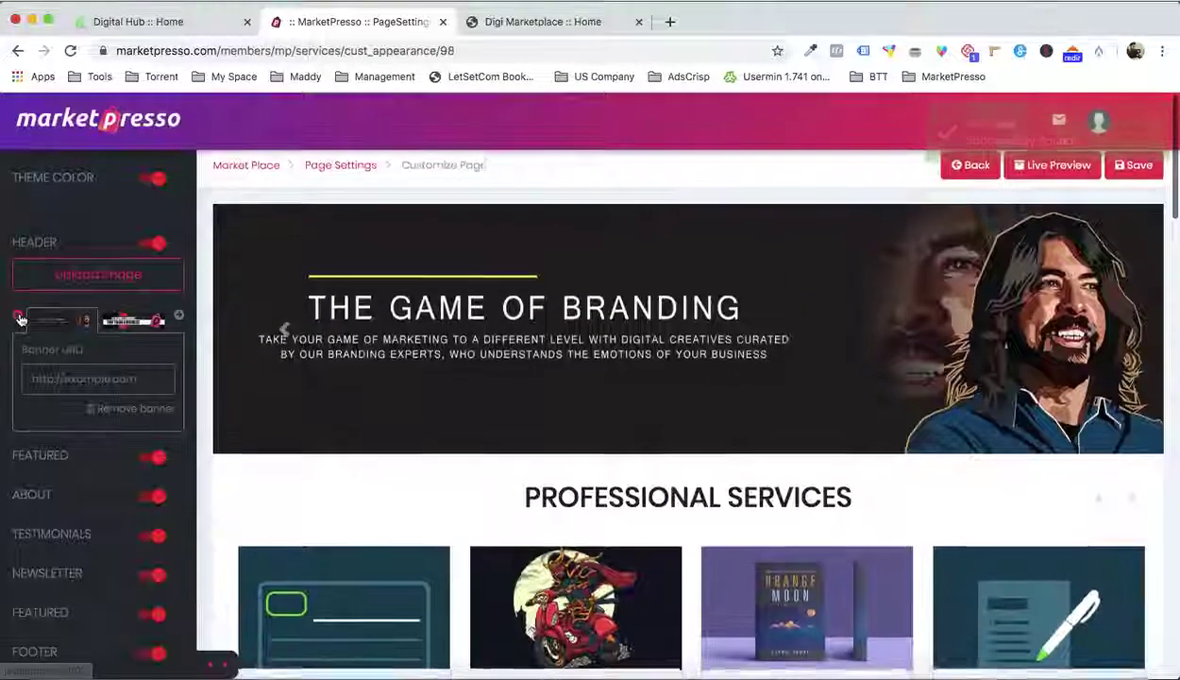
pyautogui.scroll(-1, 99, 319)
pyautogui.scroll(-1, 98, 319)
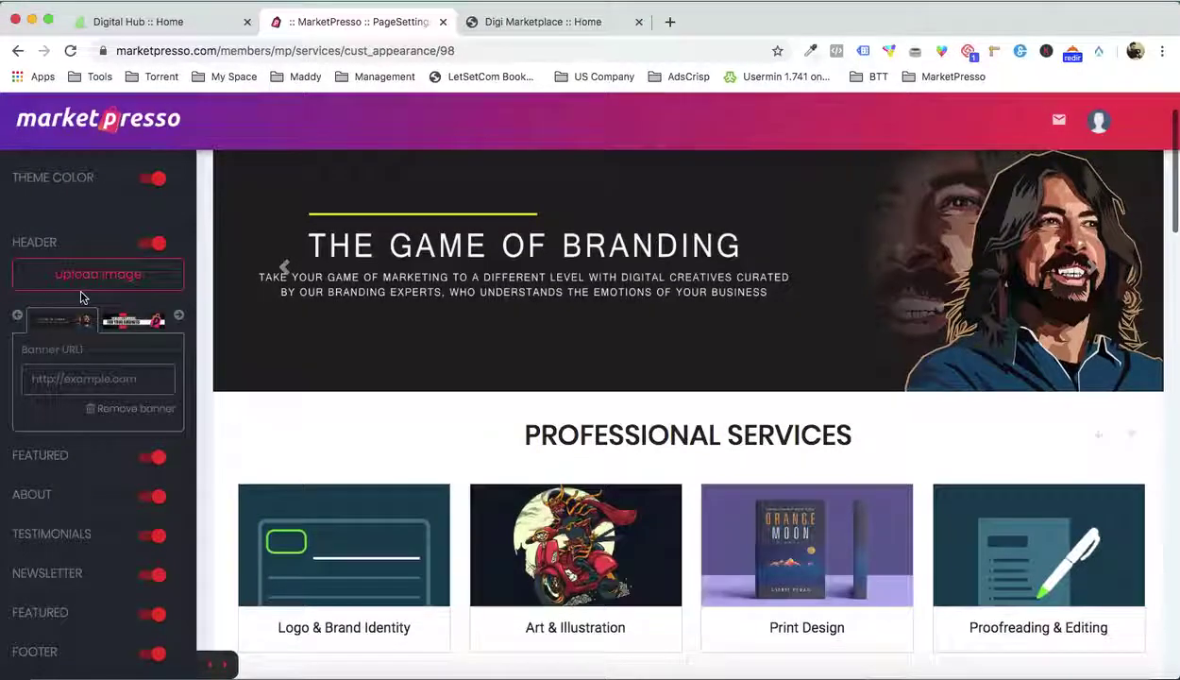
pyautogui.click(92, 279)
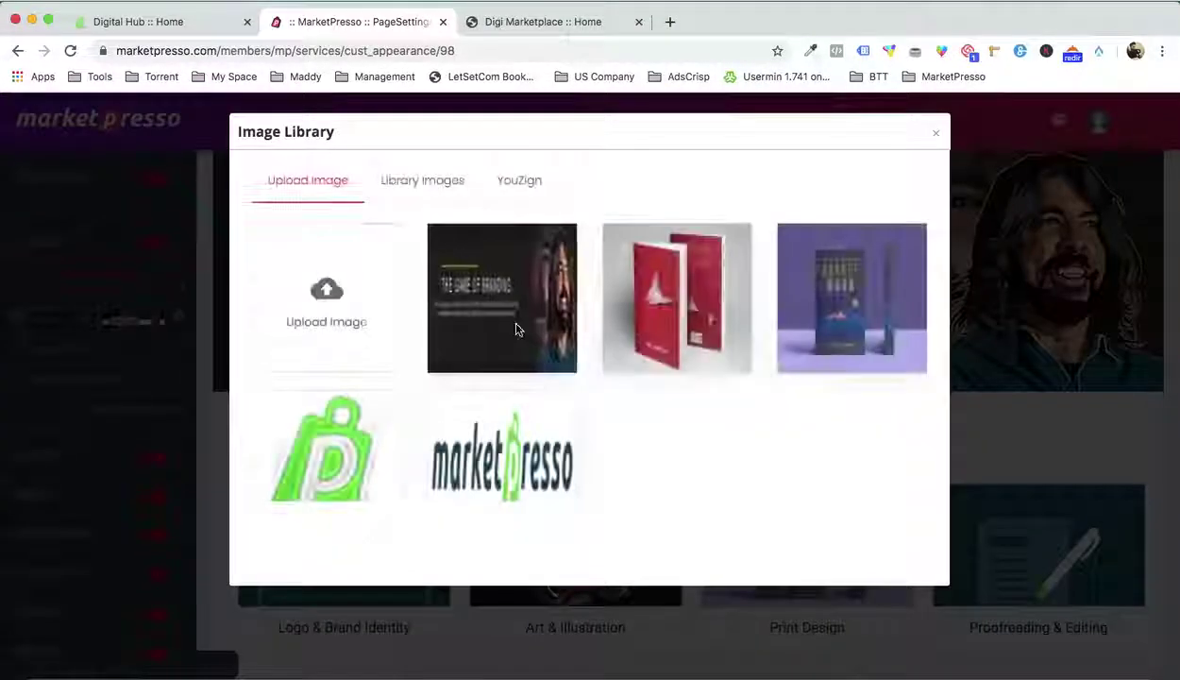
pyautogui.click(347, 301)
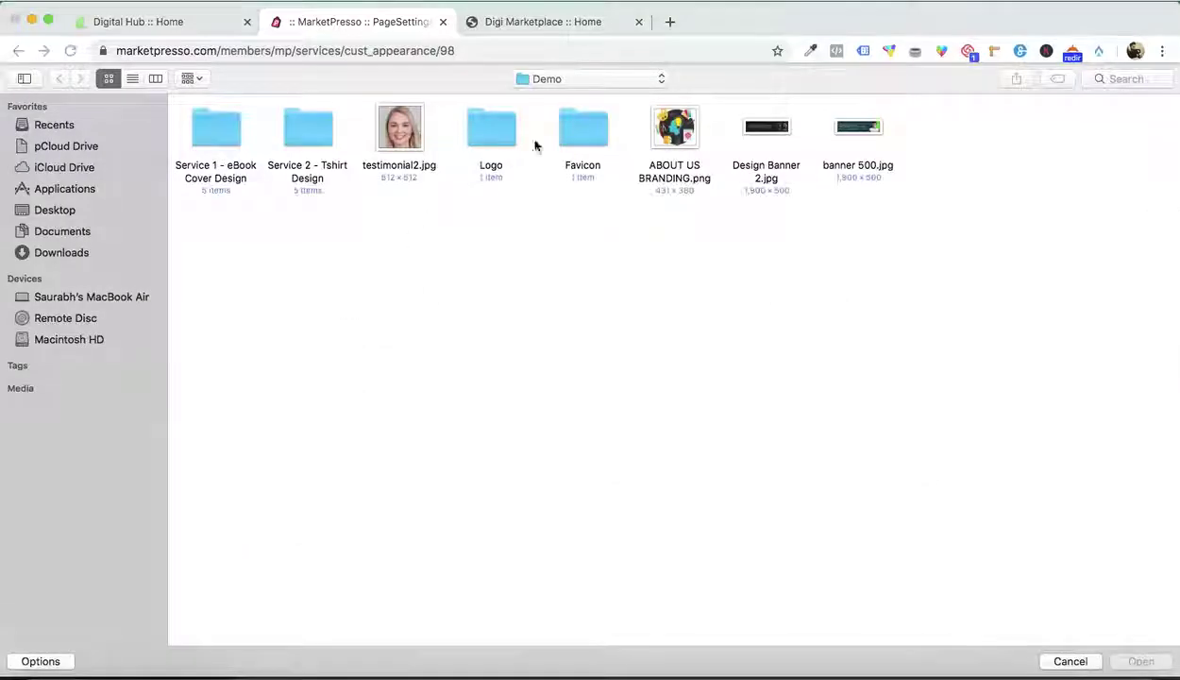
pyautogui.doubleClick(849, 128)
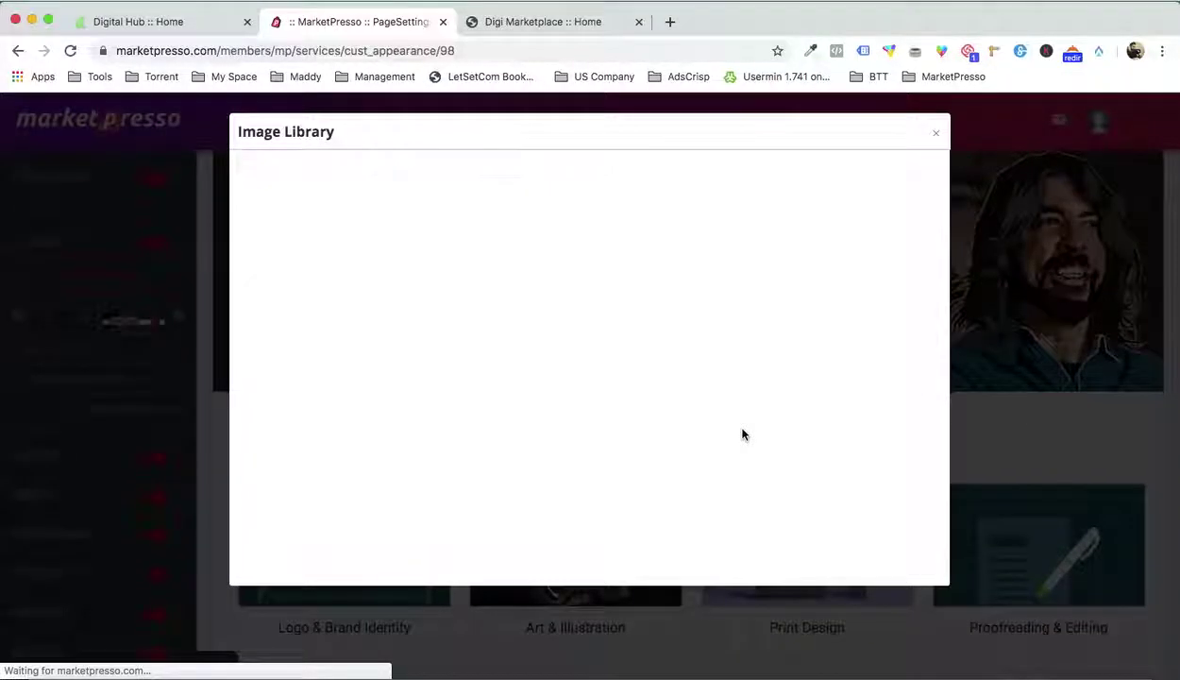
pyautogui.moveTo(560, 321)
pyautogui.click(476, 298)
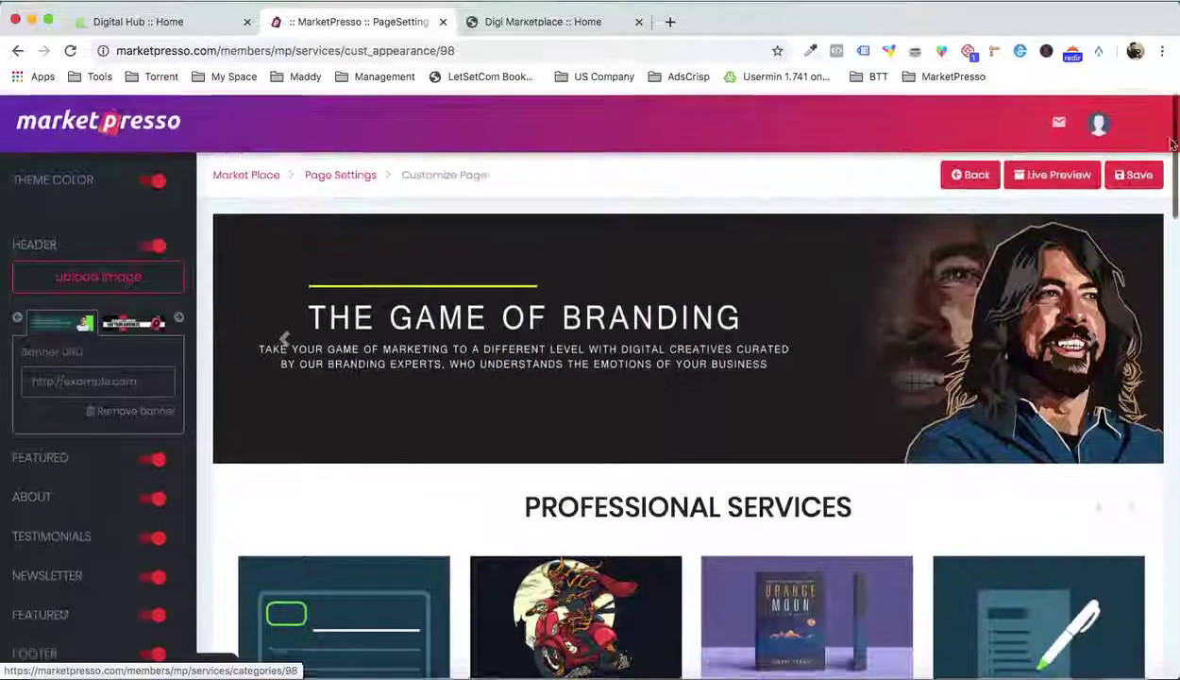
pyautogui.click(1136, 174)
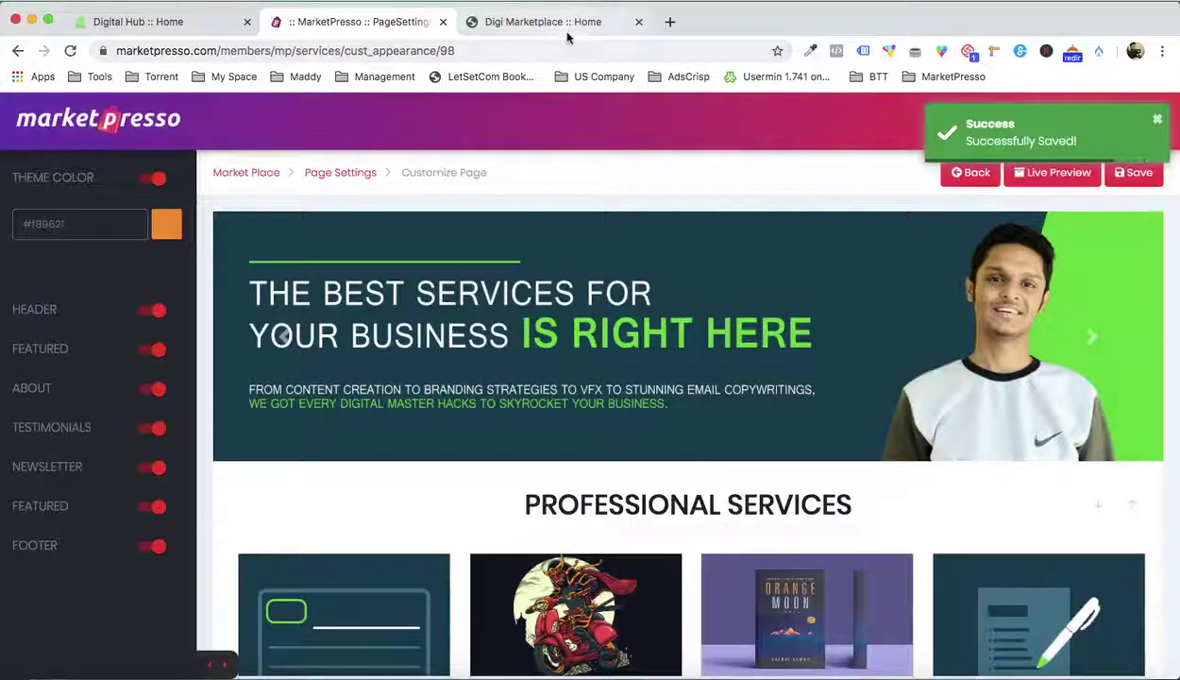
pyautogui.click(567, 28)
# Reload the storefront and scroll through it to verify the green 'Best Services for Your Business' banner
pyautogui.press('super+r')
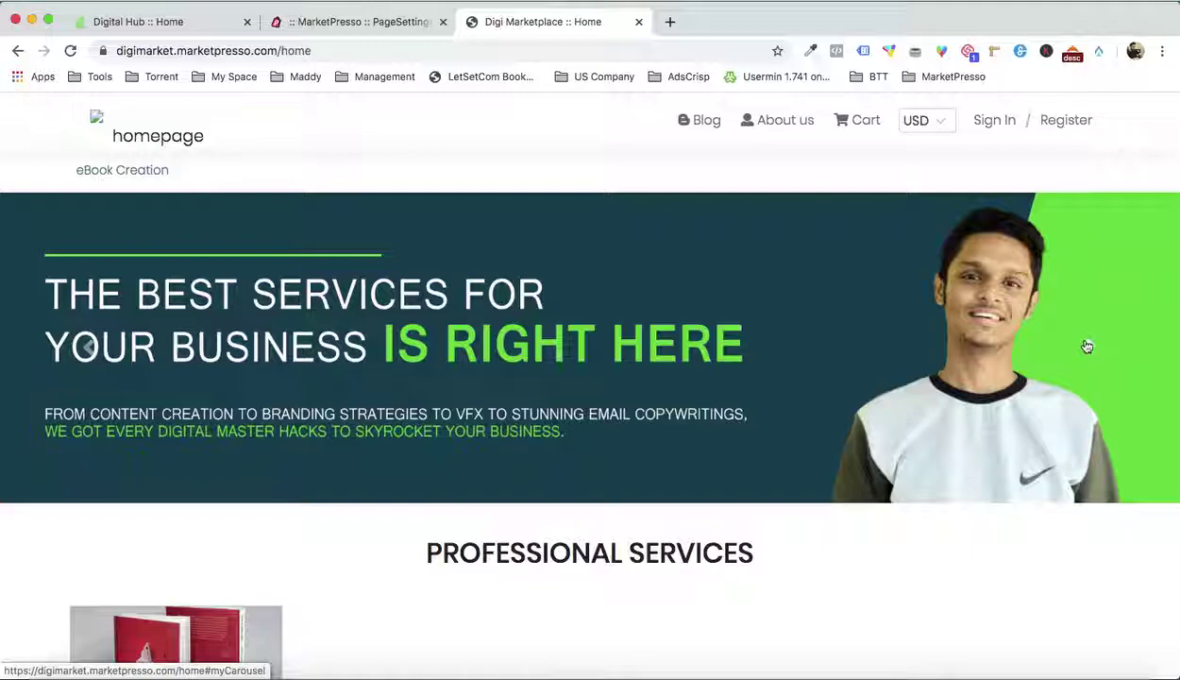
pyautogui.scroll(-3, 1106, 419)
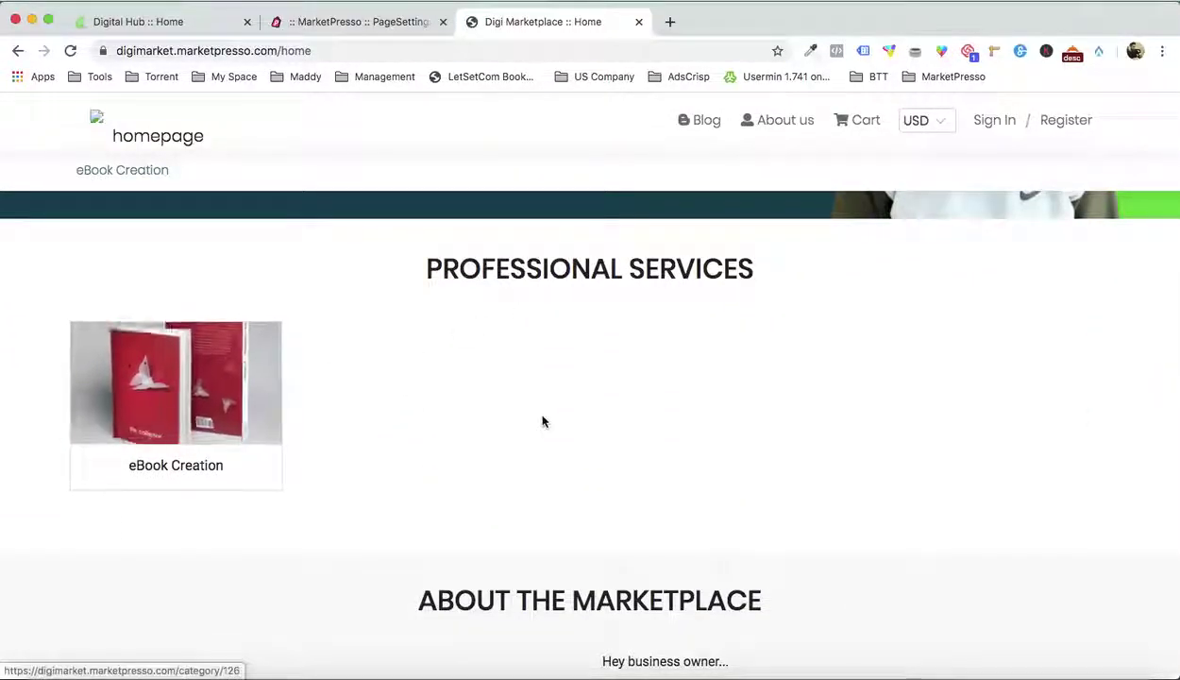
pyautogui.scroll(-2, 542, 421)
pyautogui.scroll(1, 416, 380)
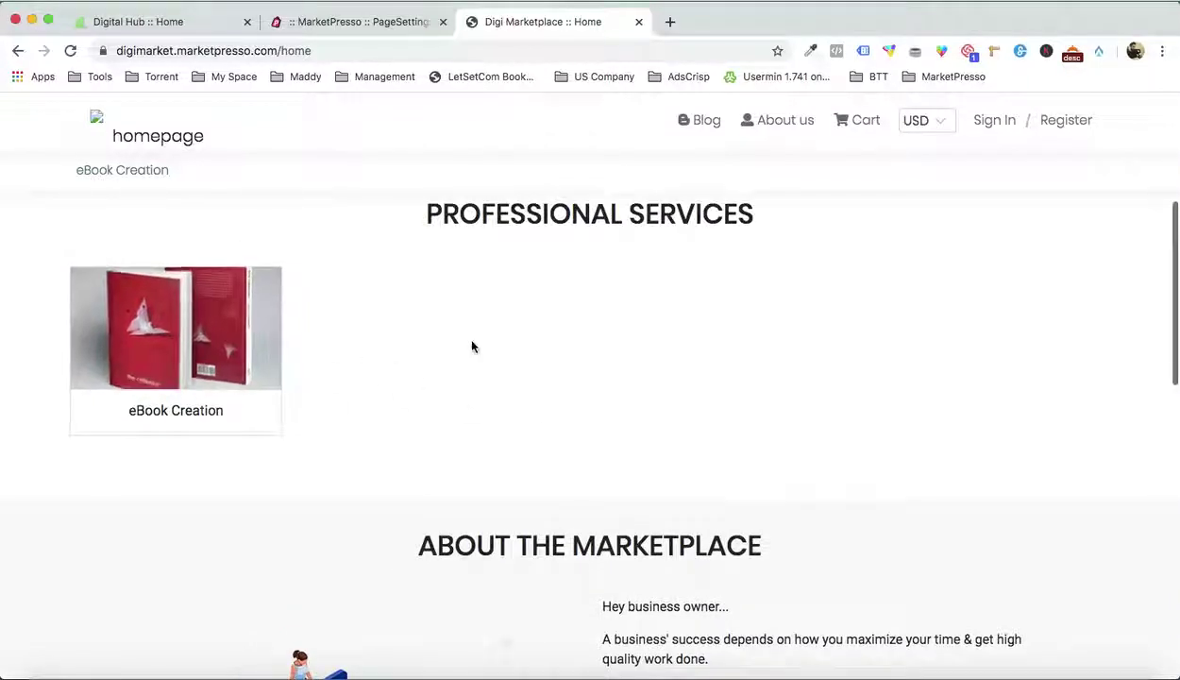
pyautogui.scroll(-2, 474, 345)
pyautogui.scroll(1, 378, 340)
pyautogui.scroll(2, 220, 321)
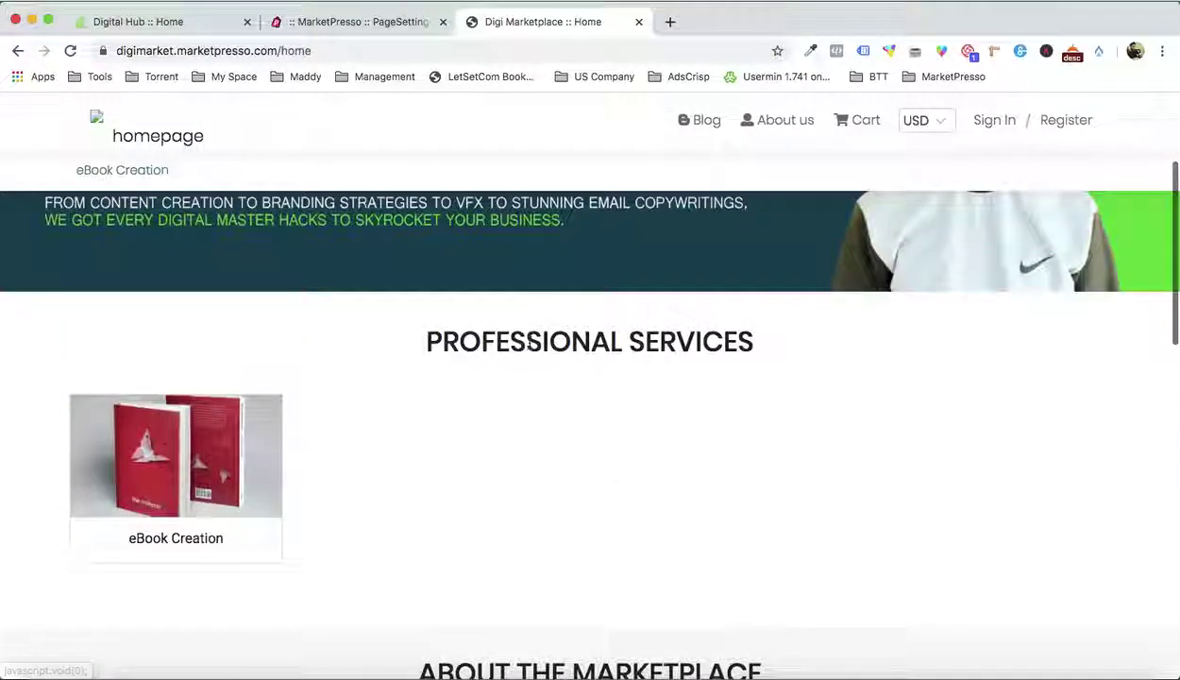
pyautogui.scroll(3, 688, 368)
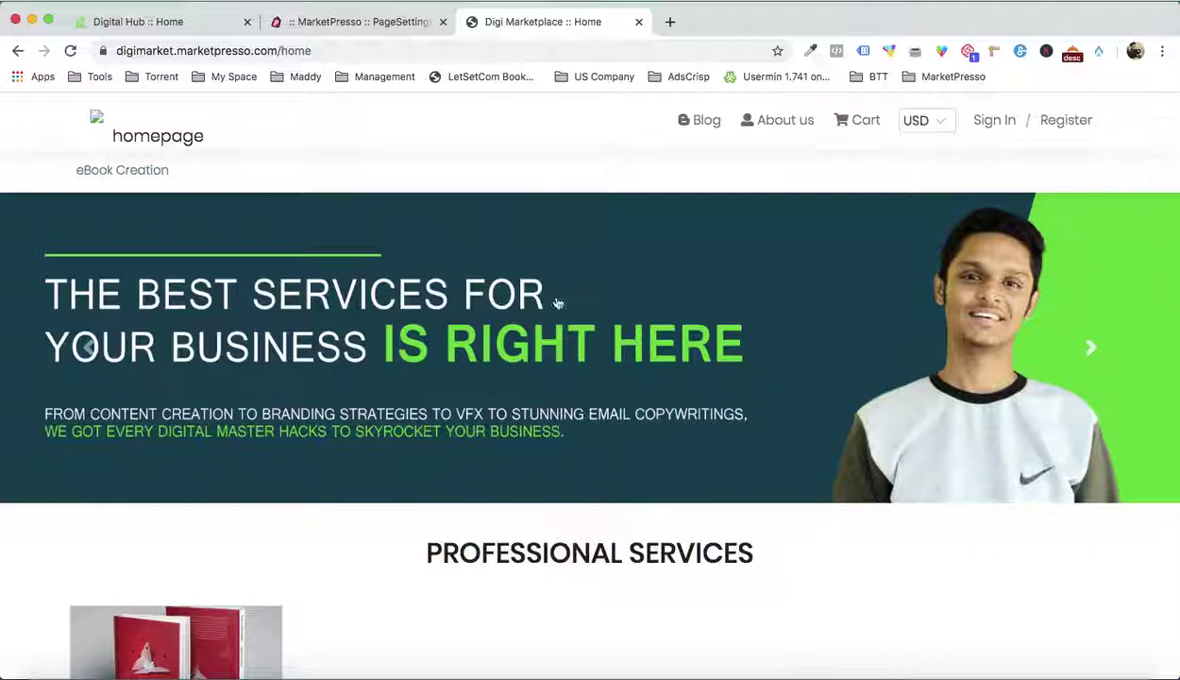
pyautogui.click(380, 26)
# Rename the featured heading to 'Professional Category', save it, and switch to the storefront
pyautogui.click(63, 342)
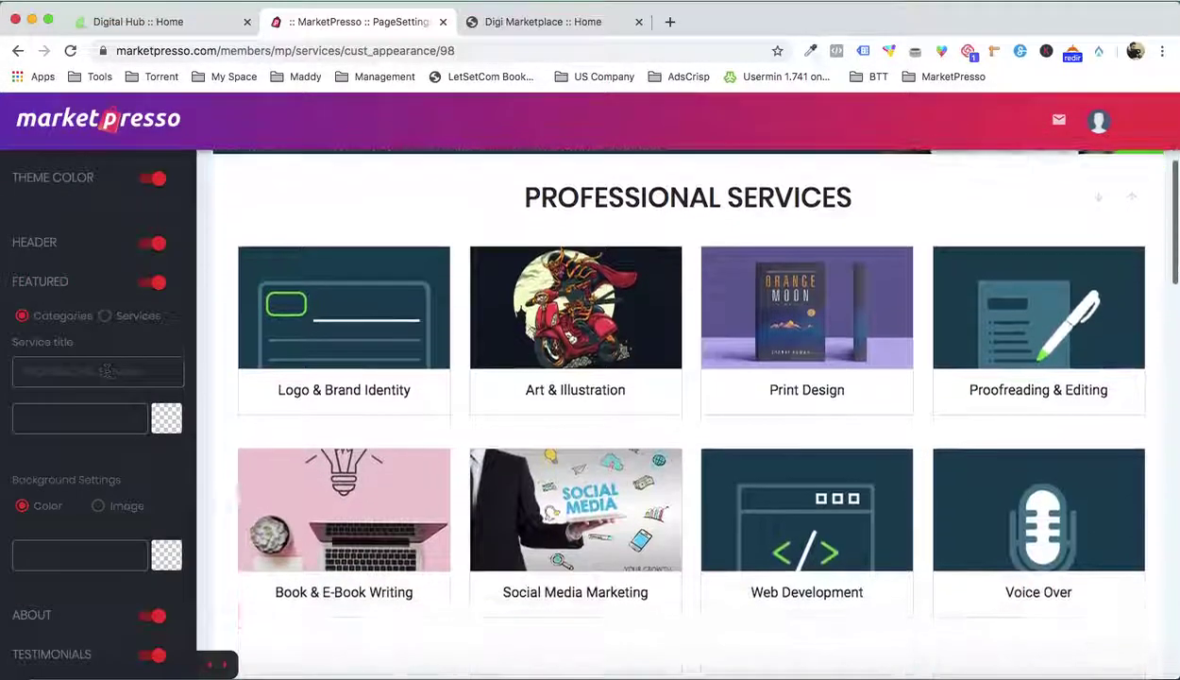
pyautogui.doubleClick(121, 371)
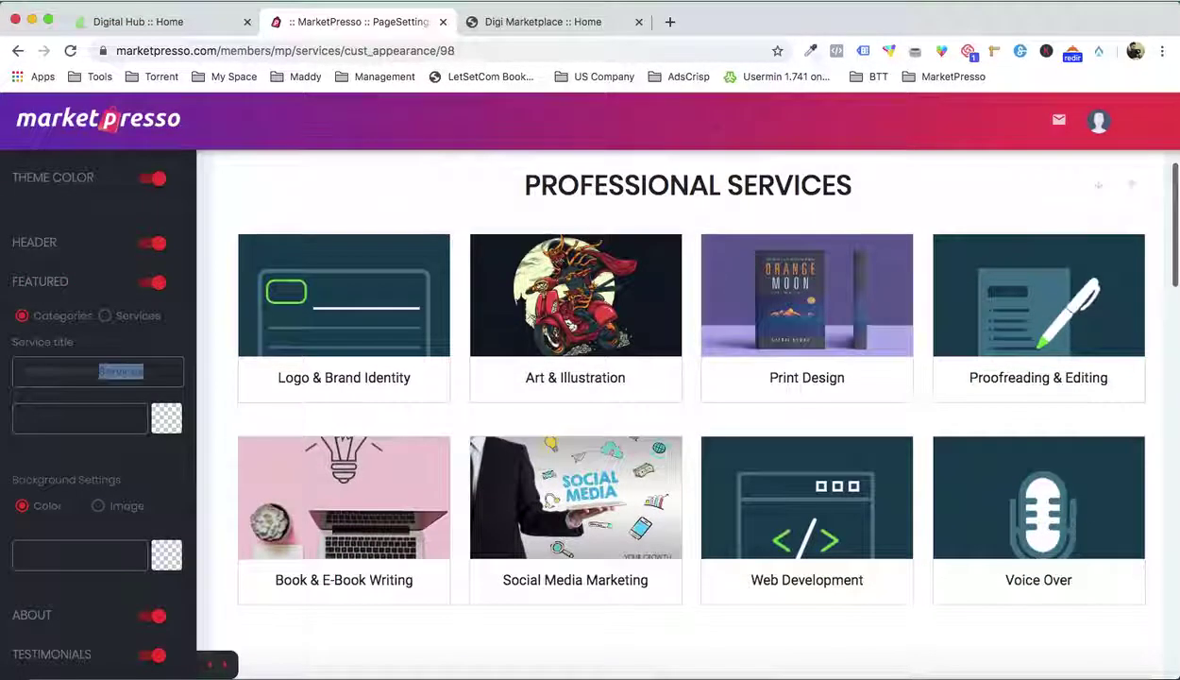
pyautogui.write('Categor')
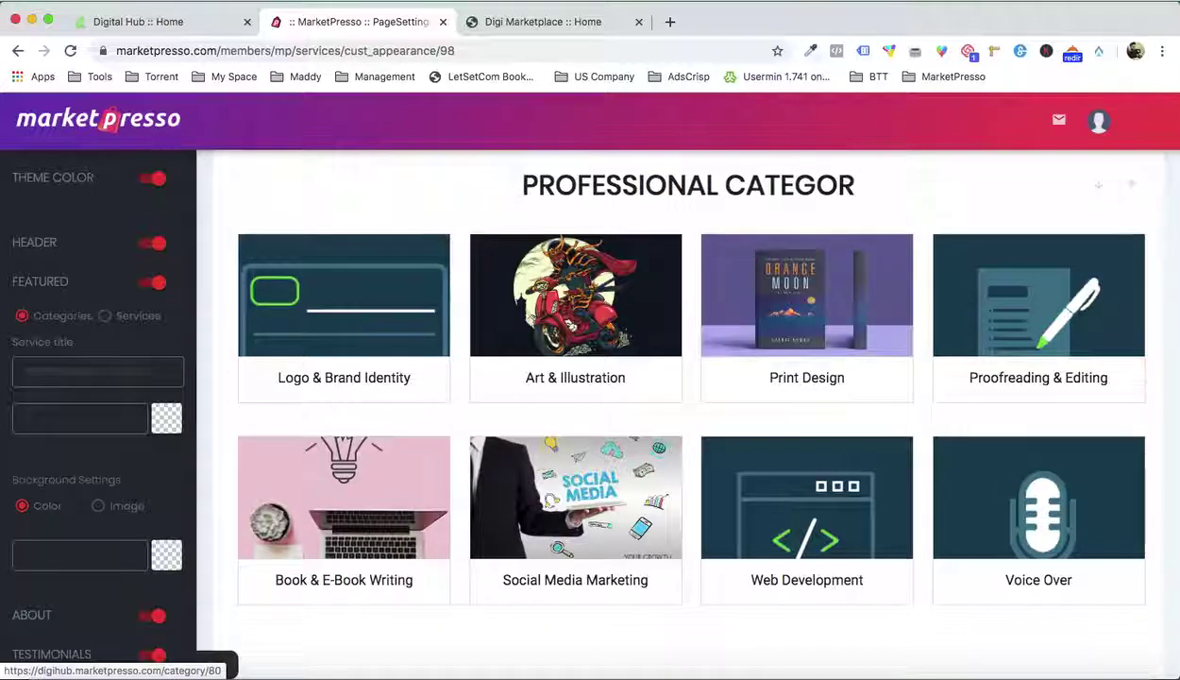
pyautogui.scroll(5, 1137, 248)
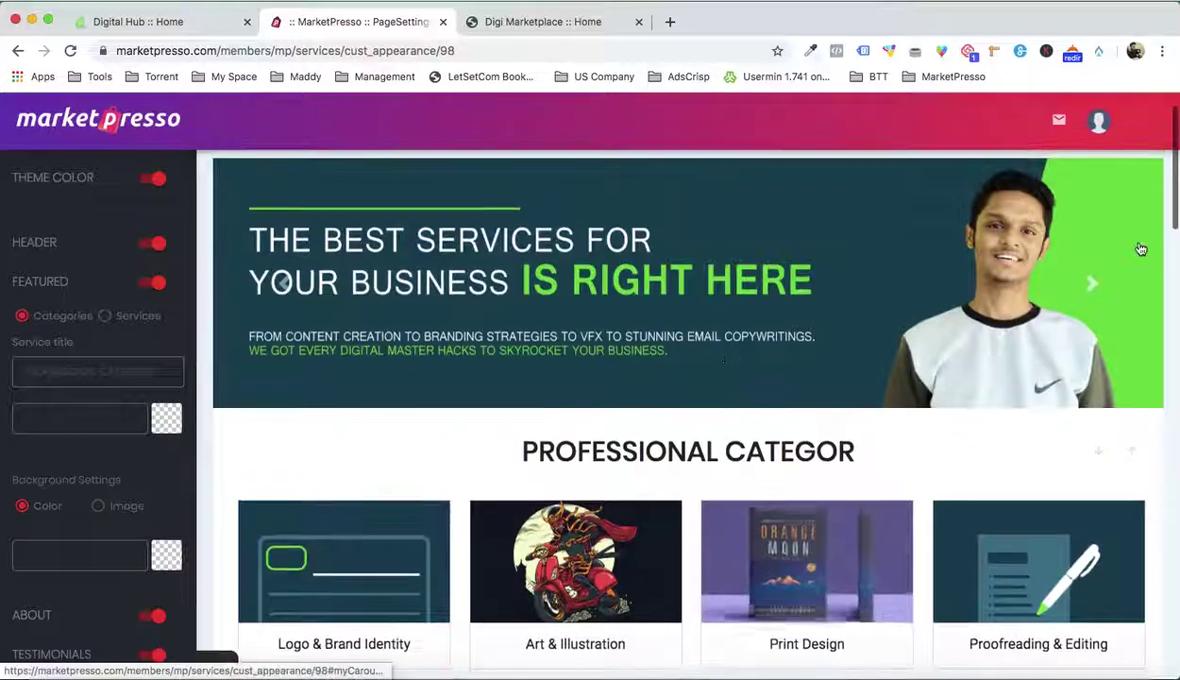
pyautogui.click(1136, 172)
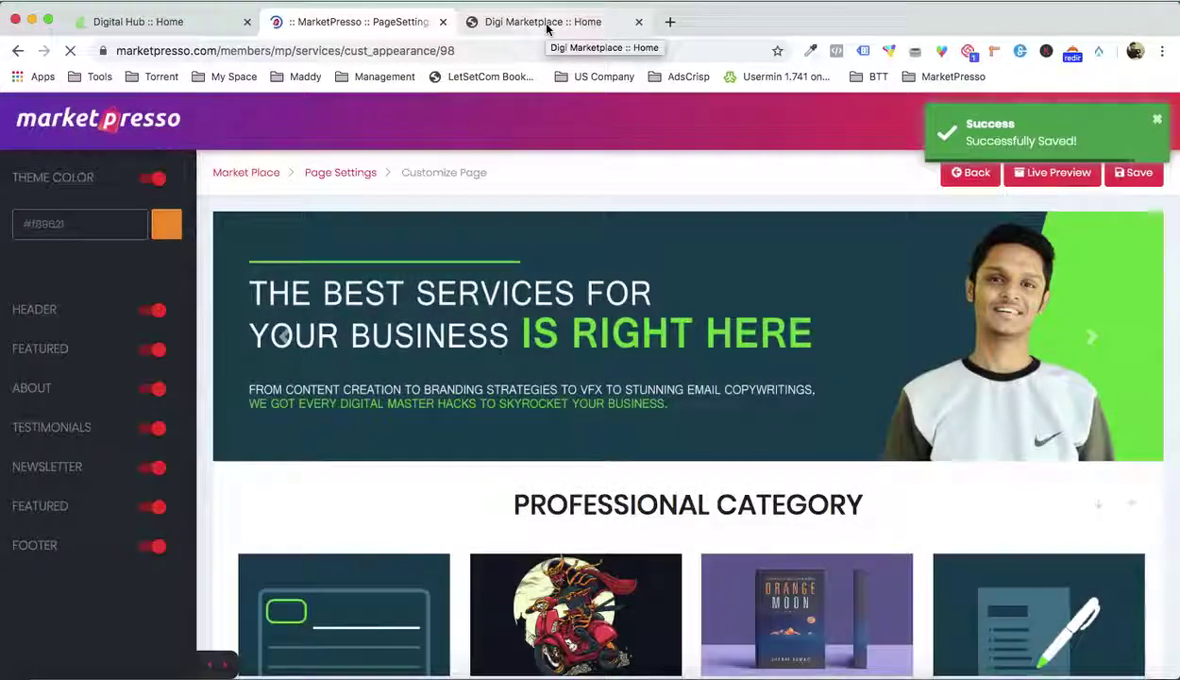
pyautogui.click(552, 23)
# Reload the storefront to check Professional Category with eBook Creation, then go back to the editor
pyautogui.press('super+r')
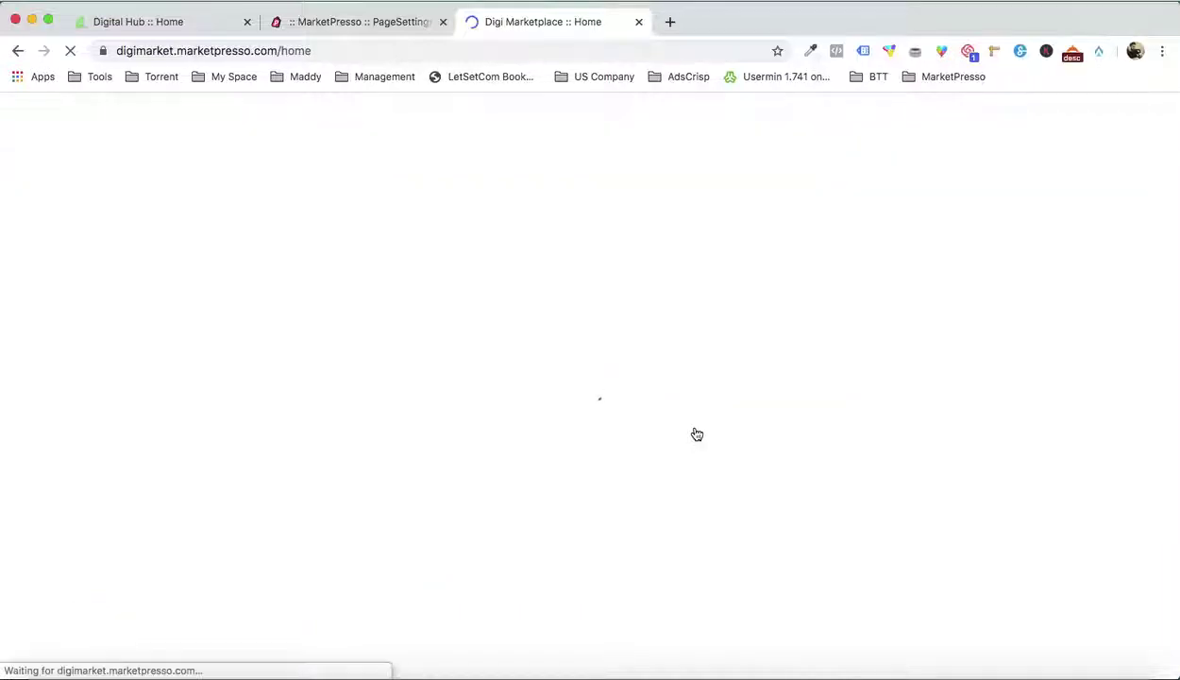
pyautogui.scroll(-8, 492, 382)
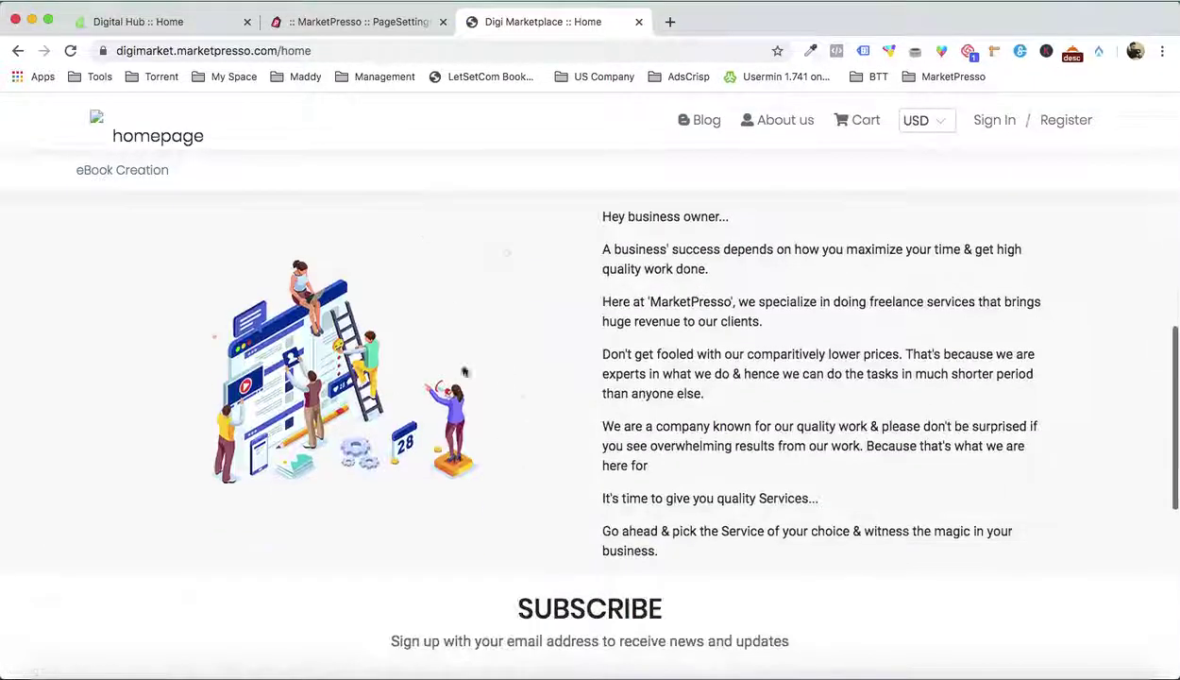
pyautogui.scroll(3, 430, 574)
pyautogui.scroll(2, 196, 250)
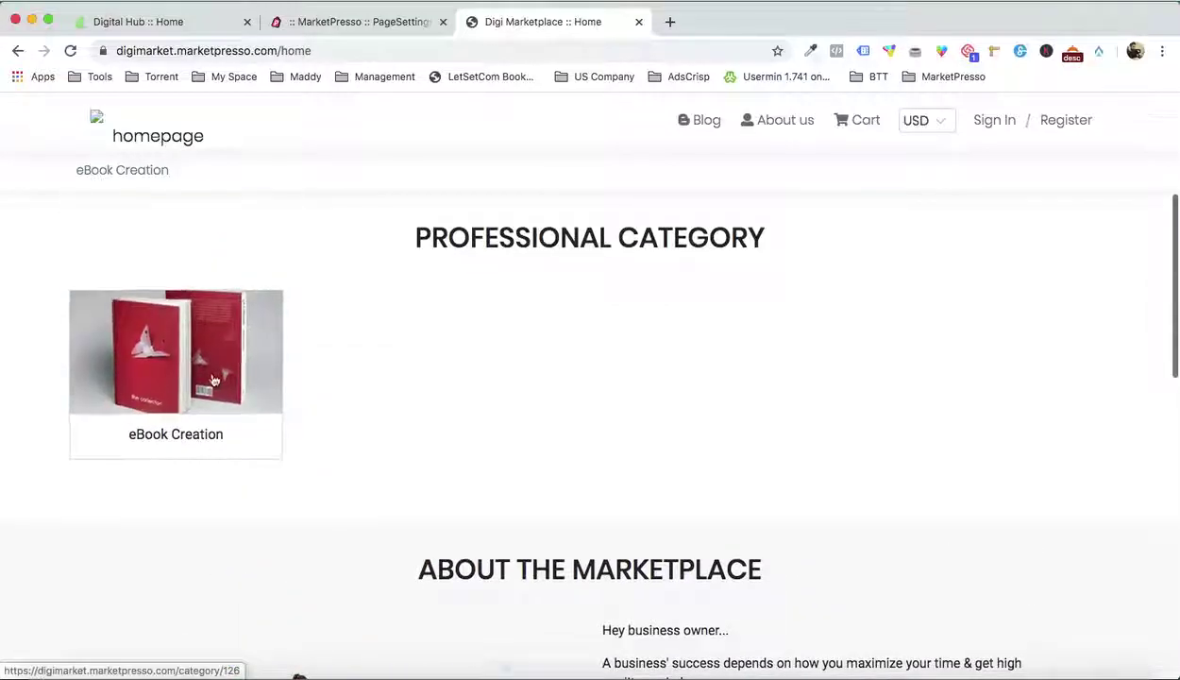
pyautogui.scroll(-5, 674, 348)
pyautogui.scroll(-5, 674, 348)
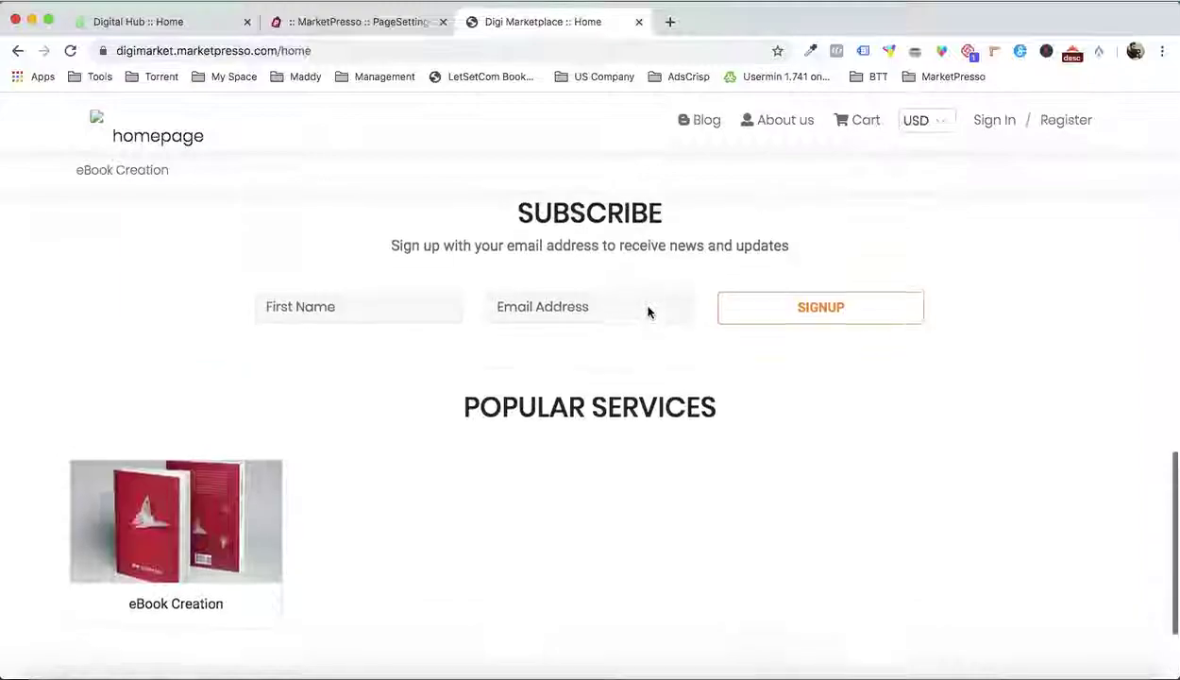
pyautogui.scroll(2, 613, 283)
pyautogui.click(397, 25)
# Move the Customer Testimonials section down below Subscribe
pyautogui.scroll(-3, 700, 292)
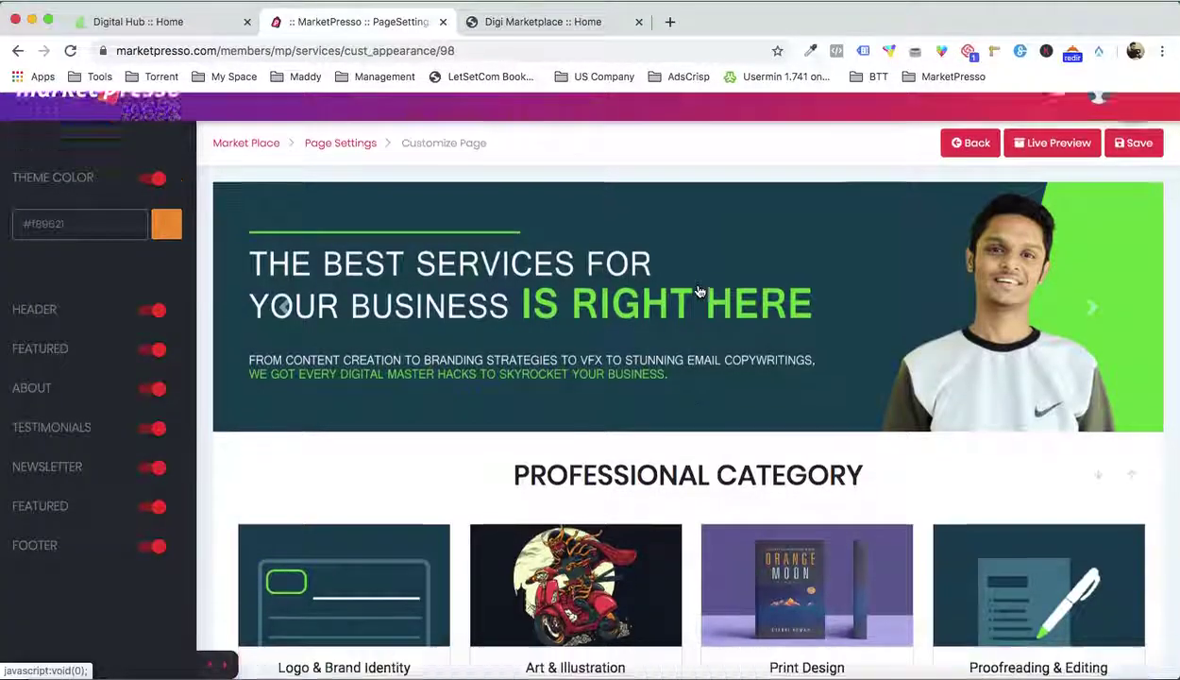
pyautogui.scroll(-10, 1101, 359)
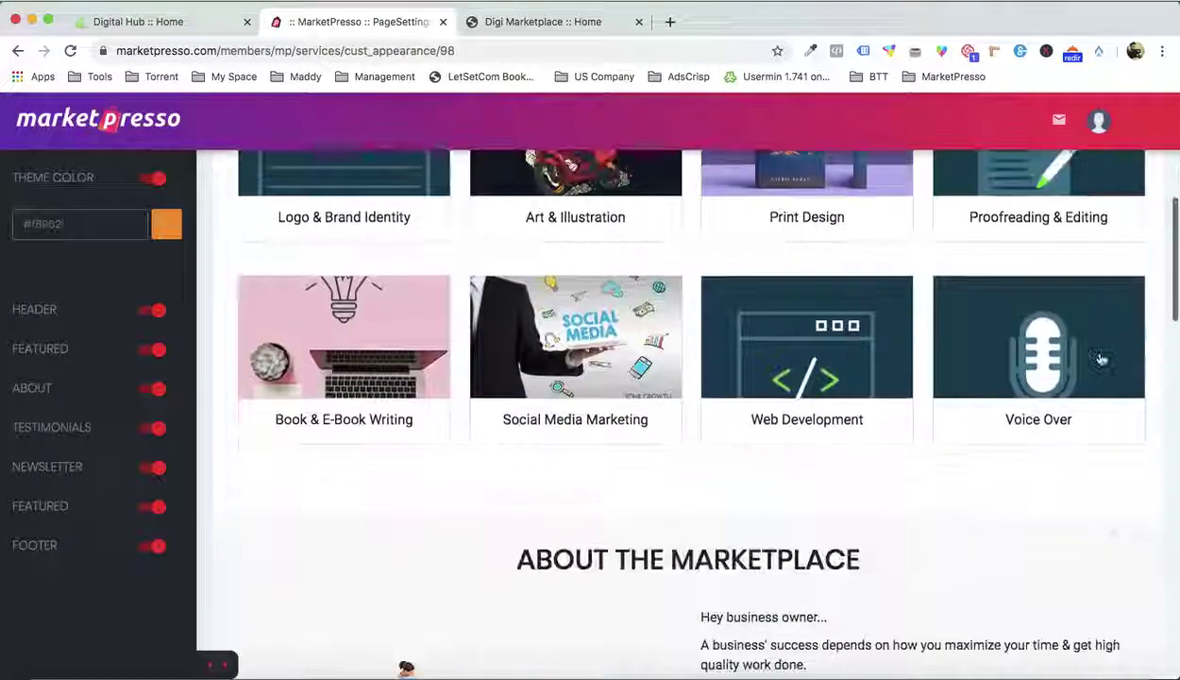
pyautogui.scroll(-10, 1100, 357)
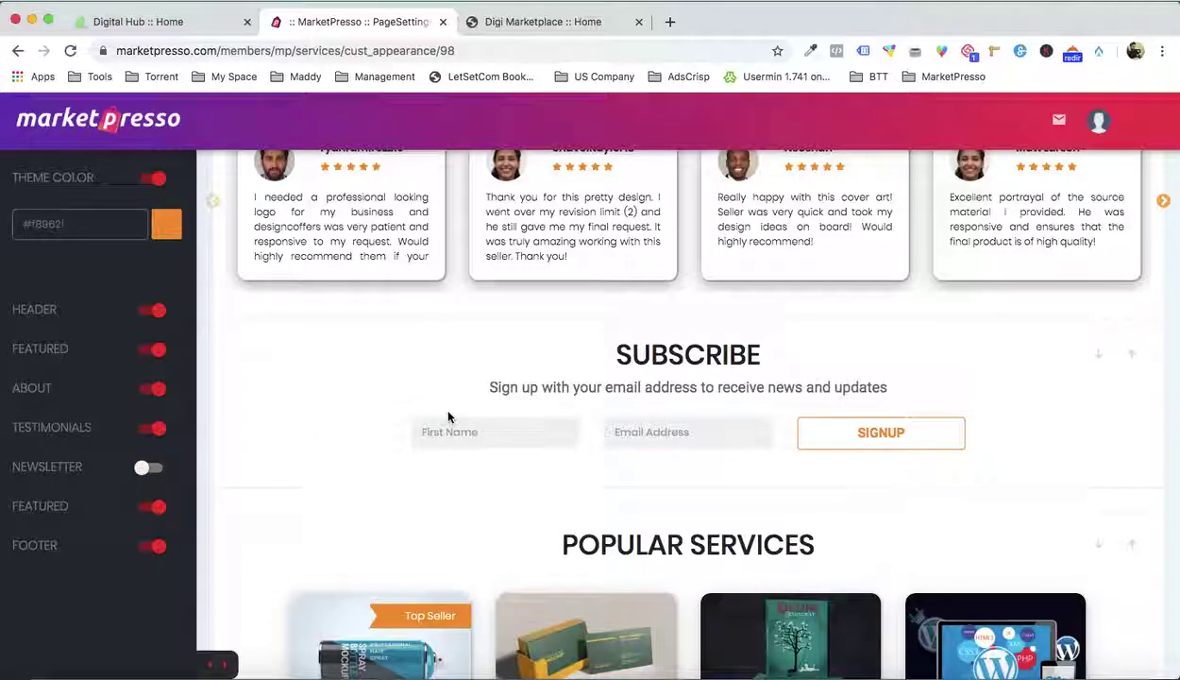
pyautogui.scroll(2, 448, 416)
pyautogui.scroll(3, 623, 387)
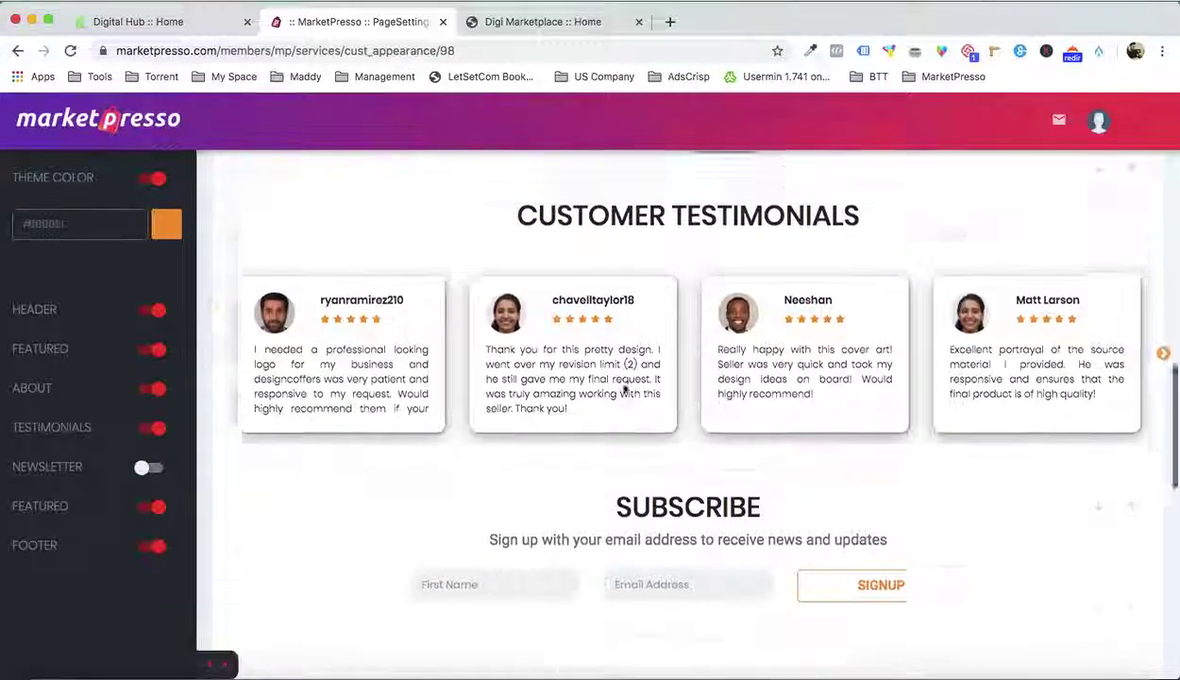
pyautogui.scroll(-3, 737, 422)
pyautogui.scroll(2, 727, 410)
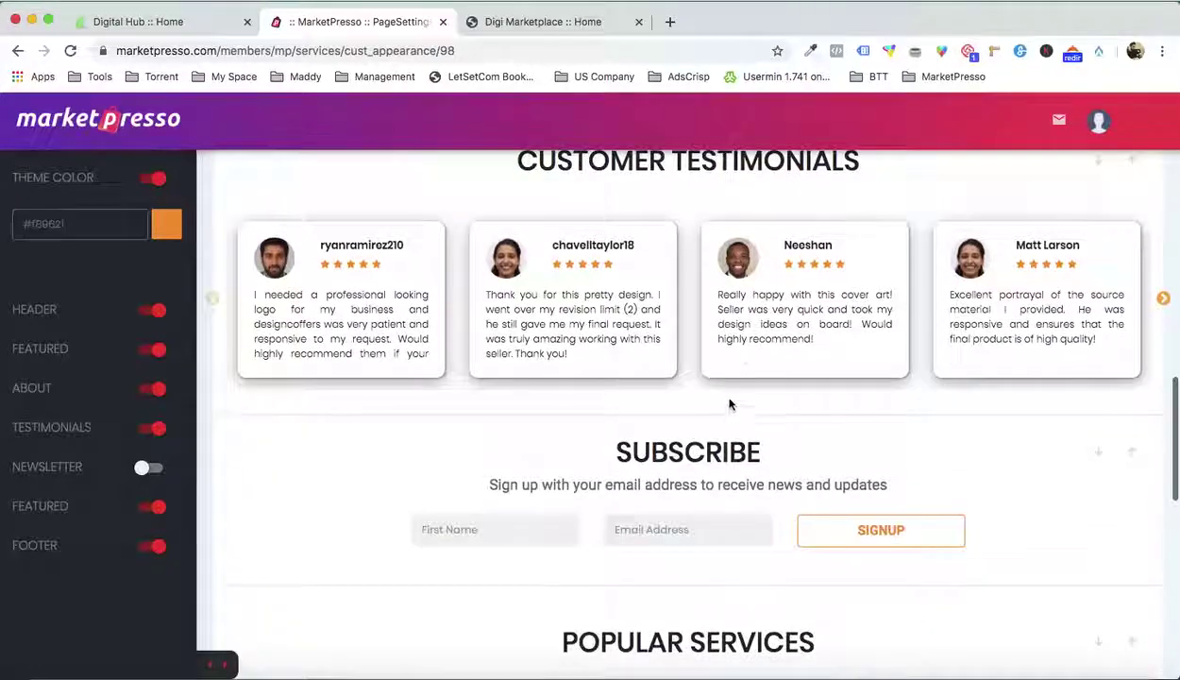
pyautogui.scroll(-3, 1056, 446)
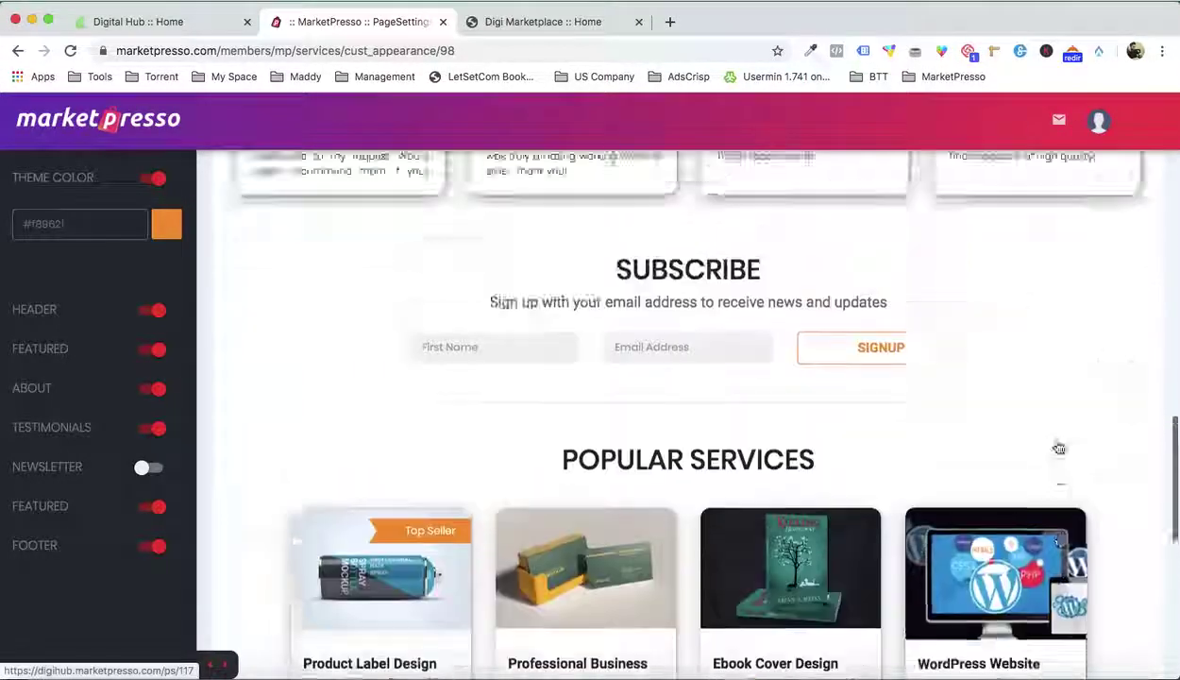
pyautogui.scroll(3, 1056, 444)
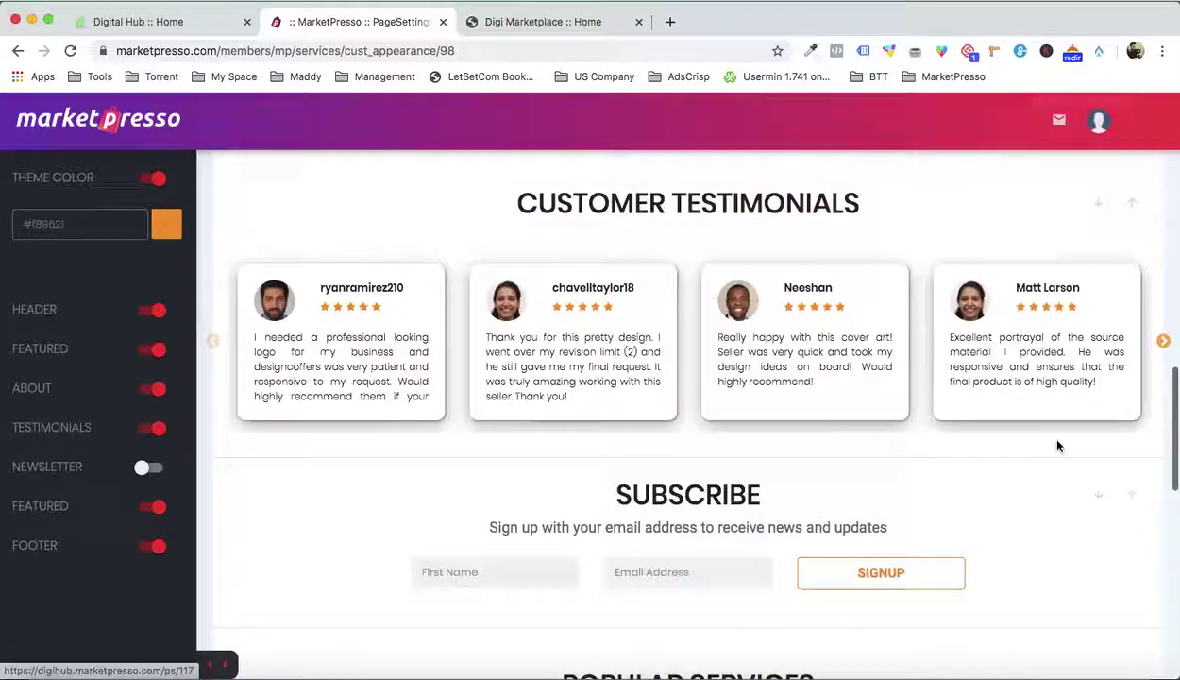
pyautogui.click(1100, 204)
# Move Customer Testimonials further down, below Popular Services
pyautogui.scroll(-5, 1023, 270)
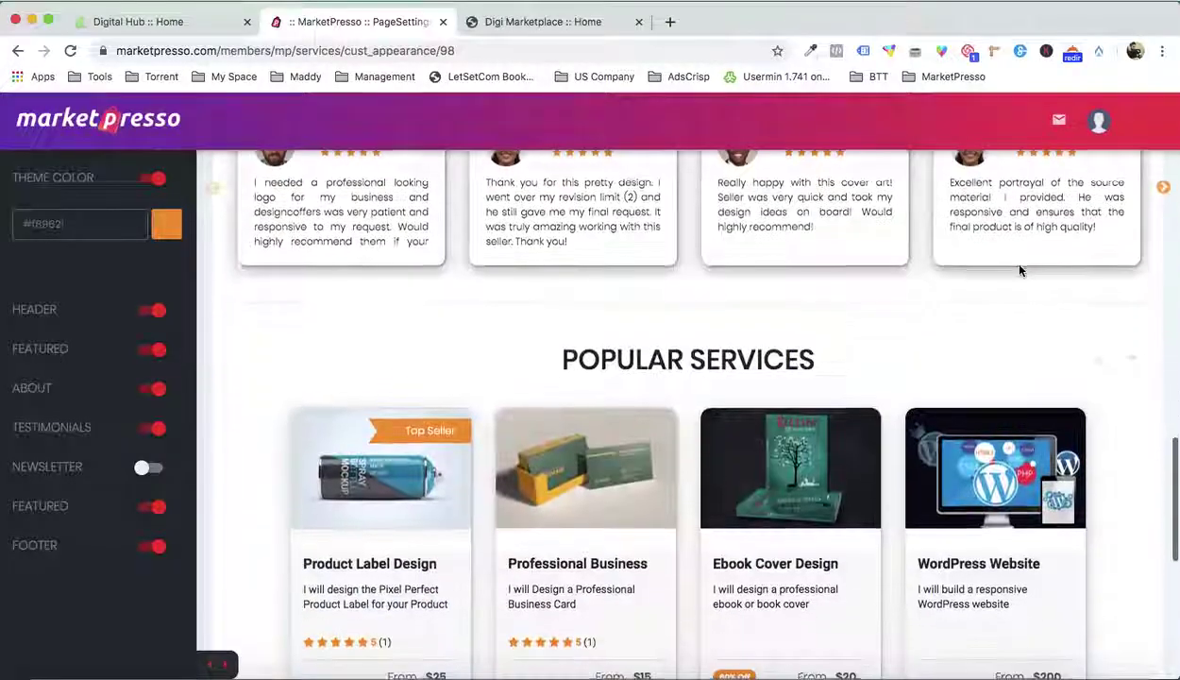
pyautogui.scroll(2, 1019, 269)
pyautogui.click(1098, 272)
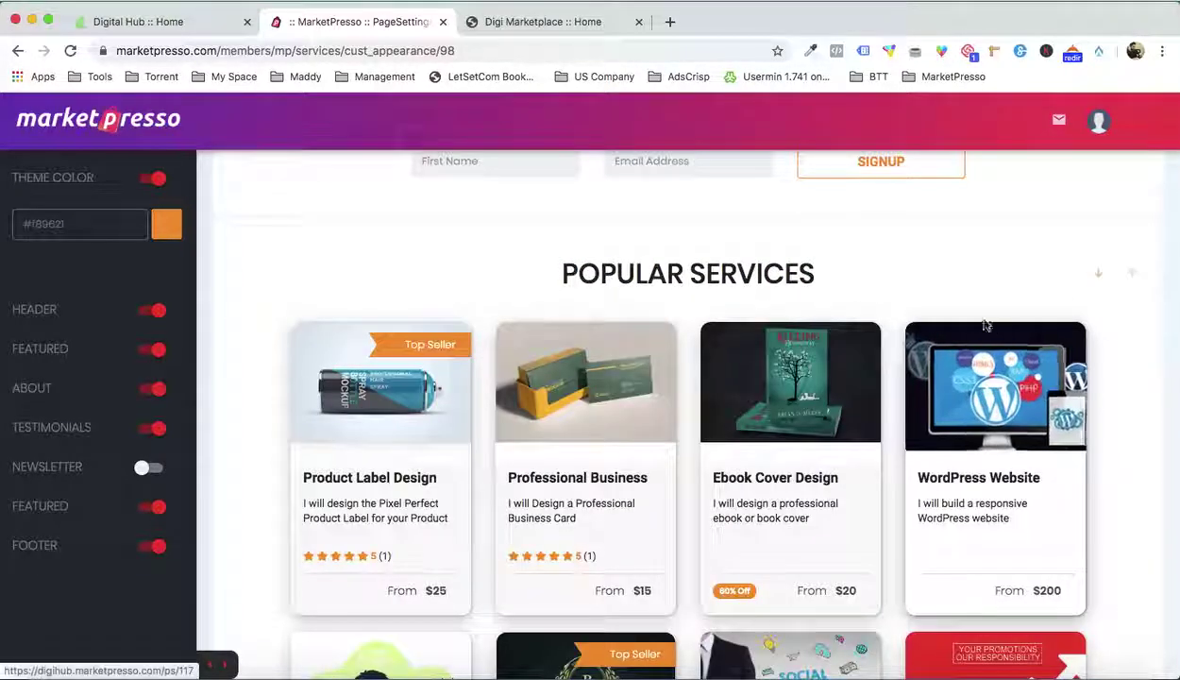
pyautogui.scroll(-6, 997, 331)
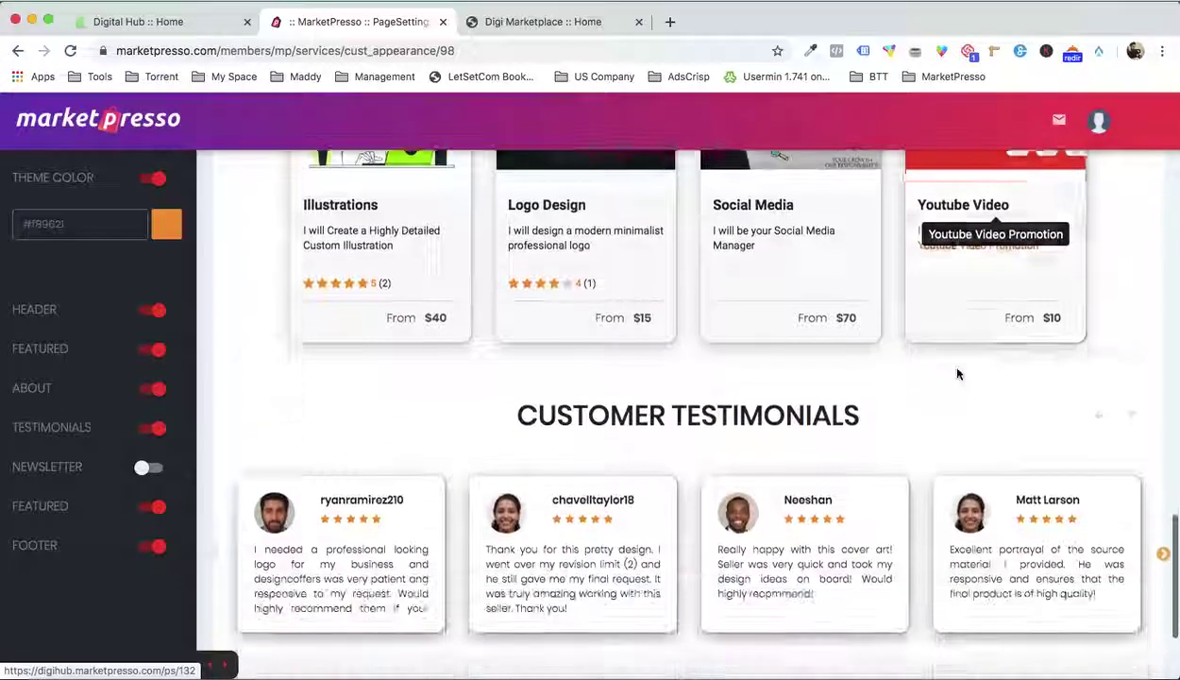
pyautogui.scroll(-2, 957, 374)
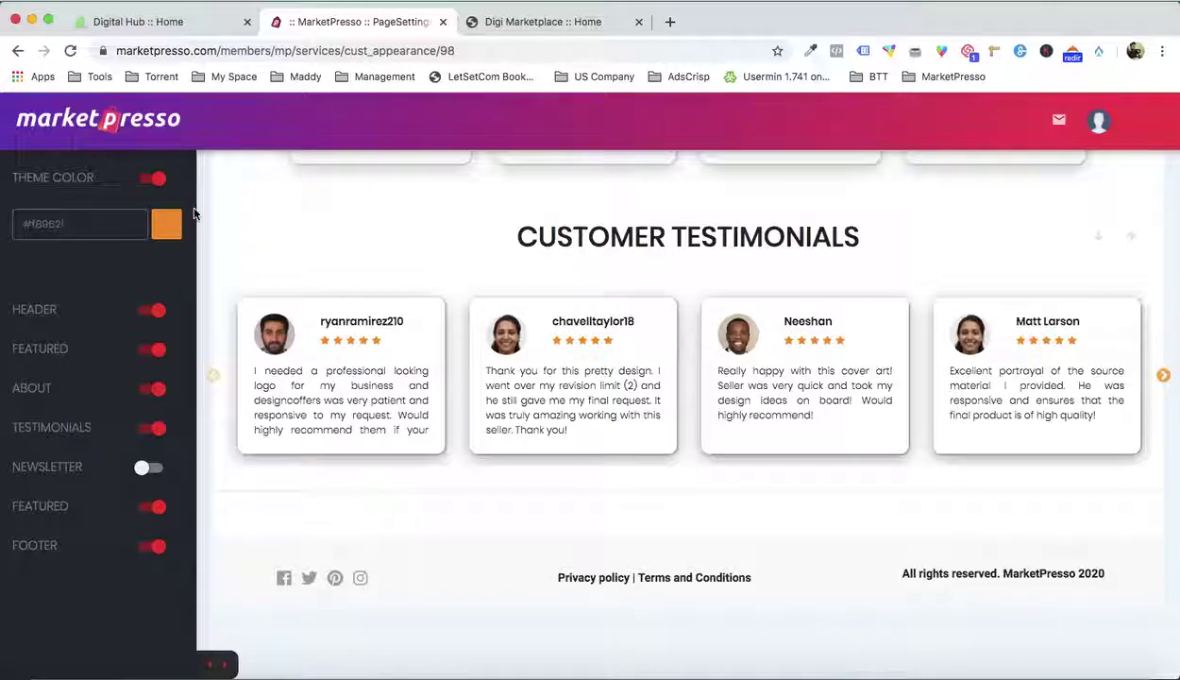
# Pick a dark green Theme Color in the colour picker and save the homepage settings
pyautogui.click(165, 223)
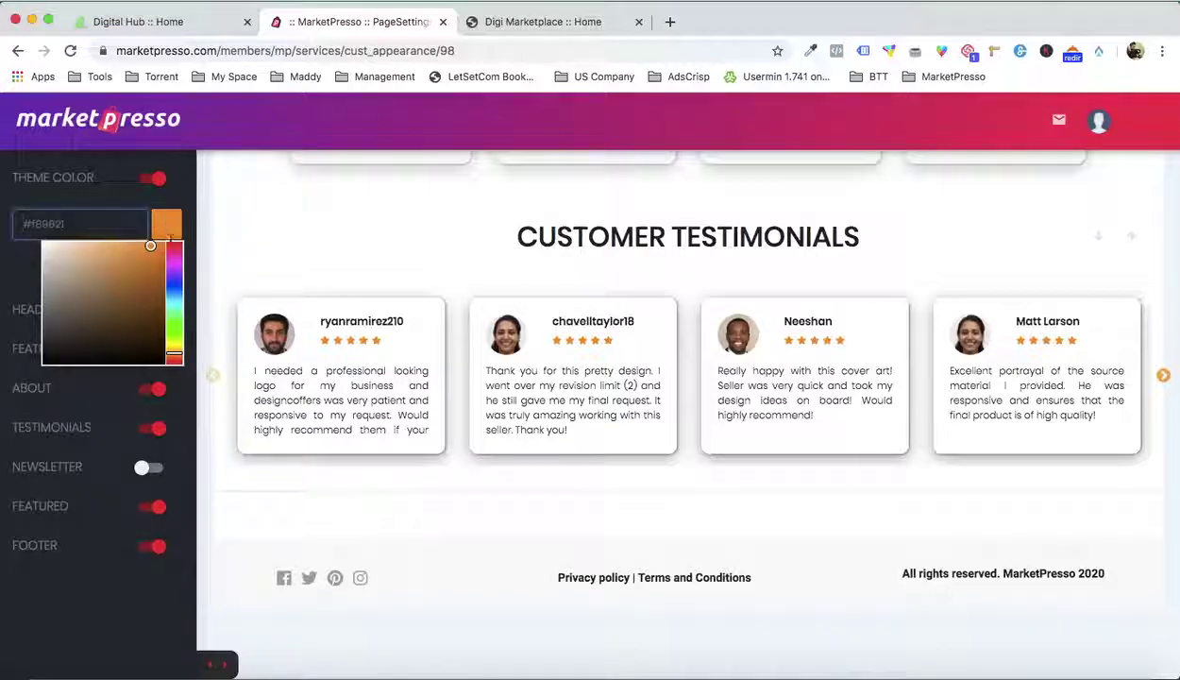
pyautogui.click(175, 323)
pyautogui.moveTo(175, 323); pyautogui.dragTo(174, 327)
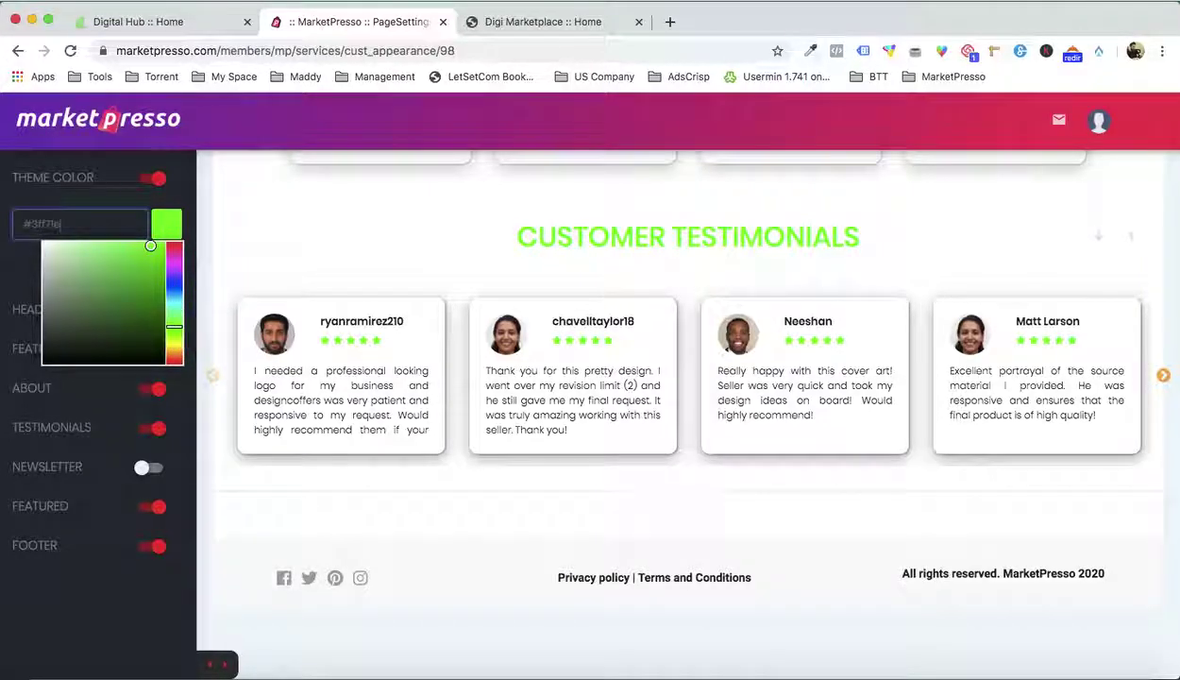
pyautogui.click(152, 296)
pyautogui.click(345, 256)
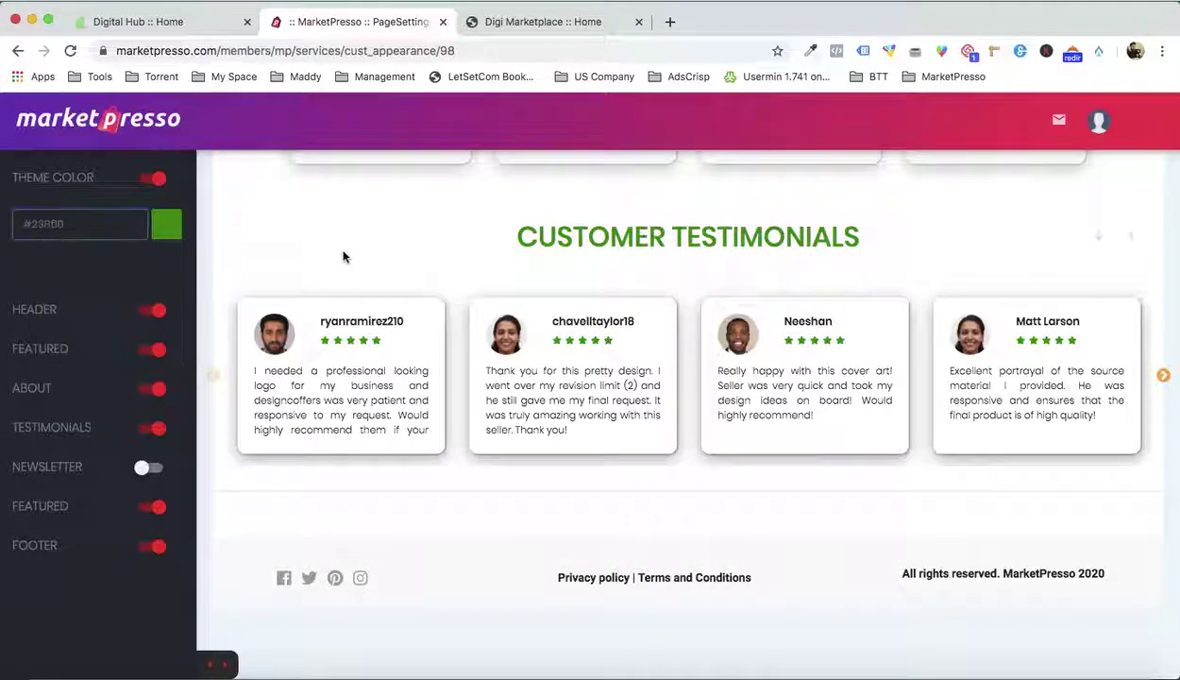
pyautogui.scroll(15, 857, 220)
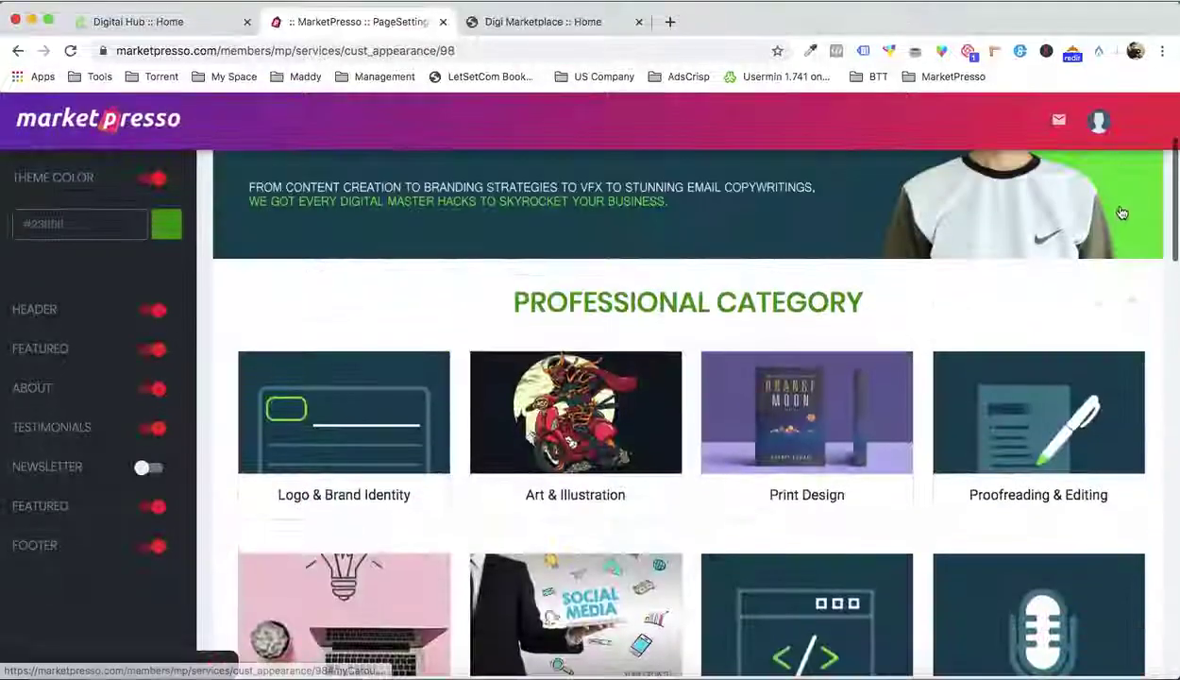
pyautogui.scroll(3, 1121, 213)
pyautogui.click(1134, 173)
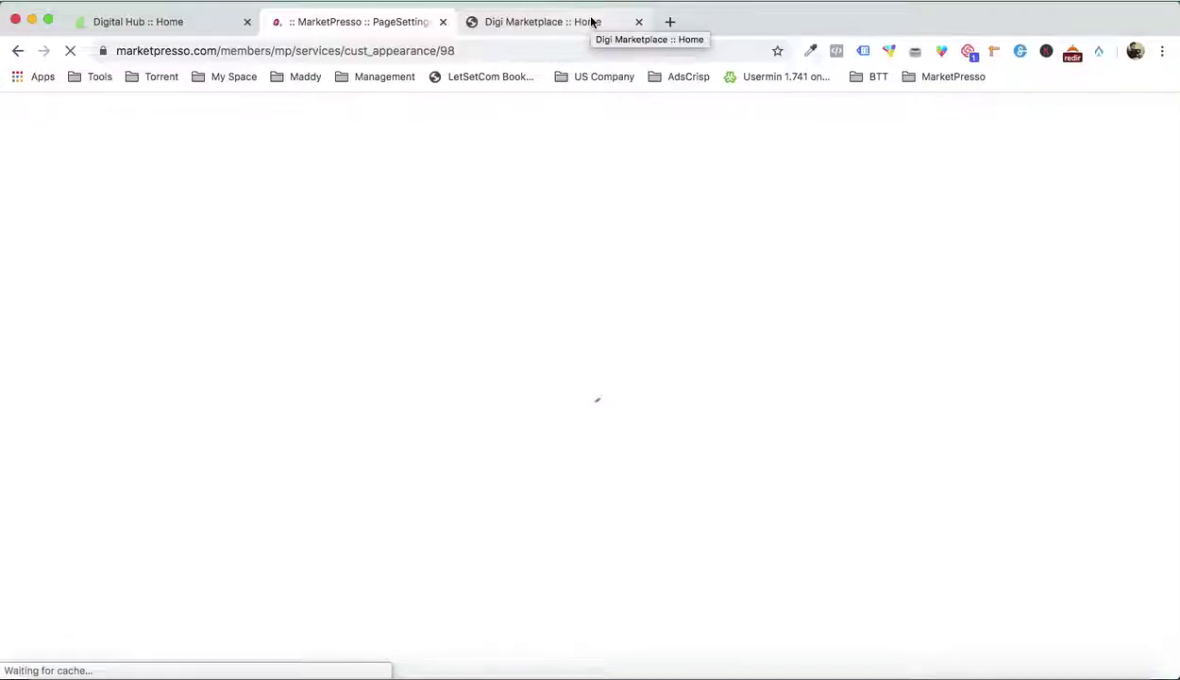
pyautogui.click(592, 21)
pyautogui.scroll(-5, 696, 316)
pyautogui.scroll(15, 696, 316)
pyautogui.scroll(-8, 696, 316)
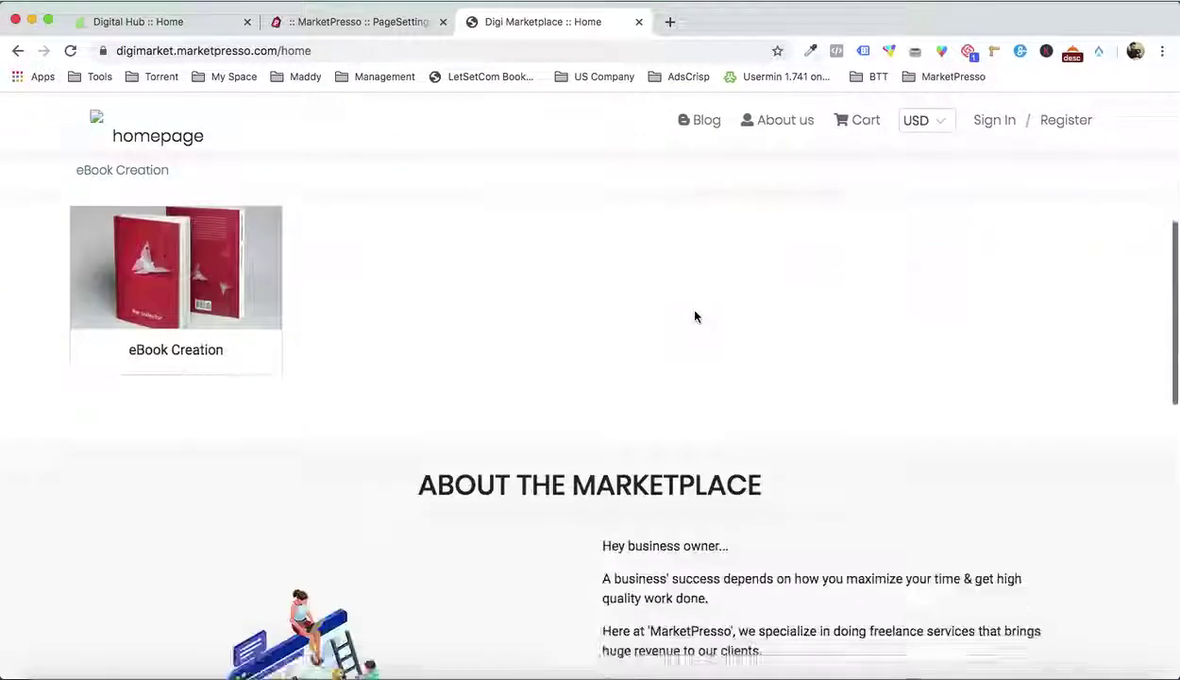
pyautogui.press('super+r')
pyautogui.scroll(10, 694, 316)
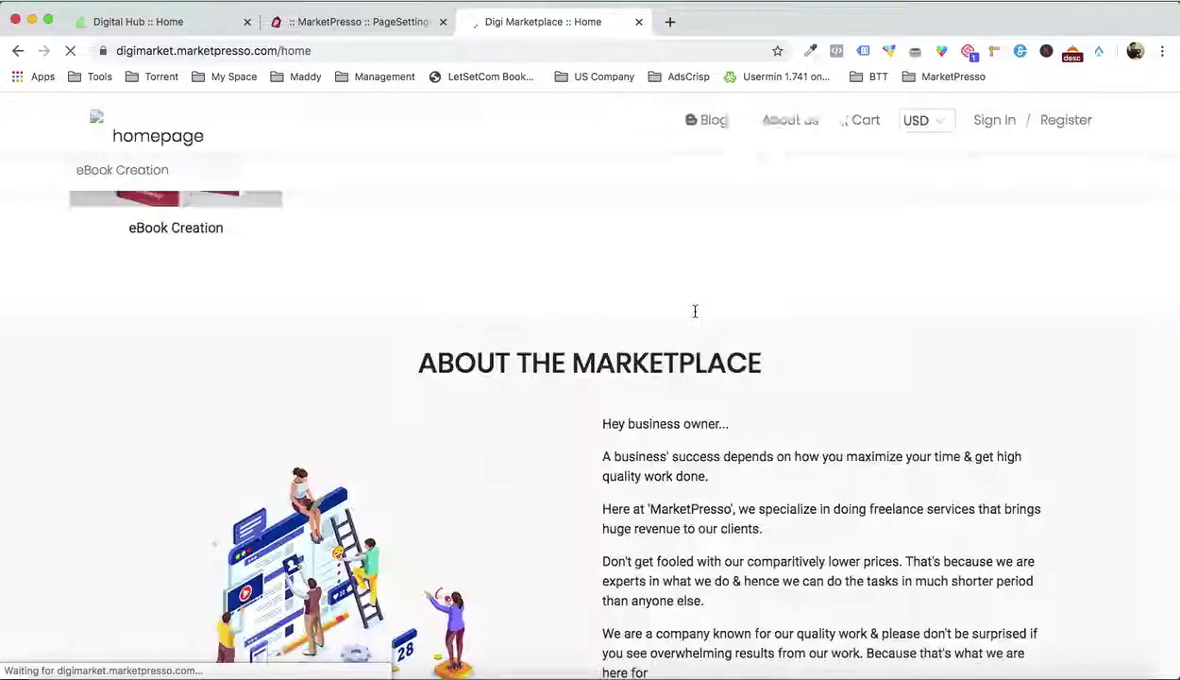
pyautogui.scroll(8, 694, 310)
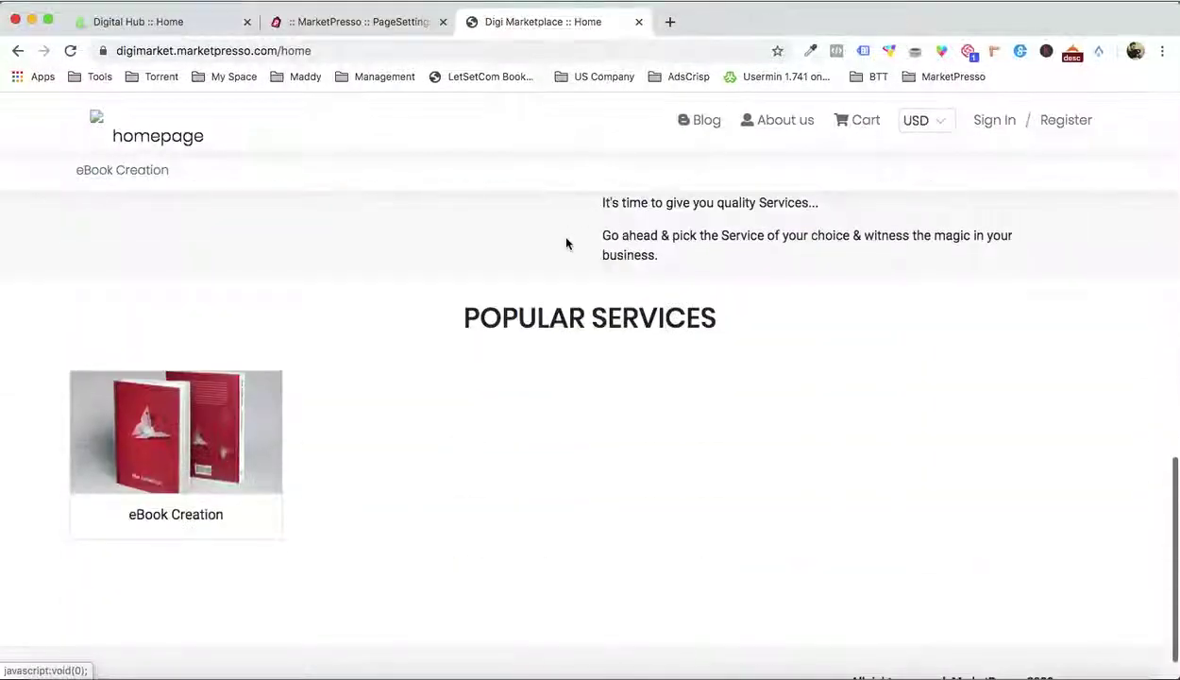
pyautogui.click(370, 26)
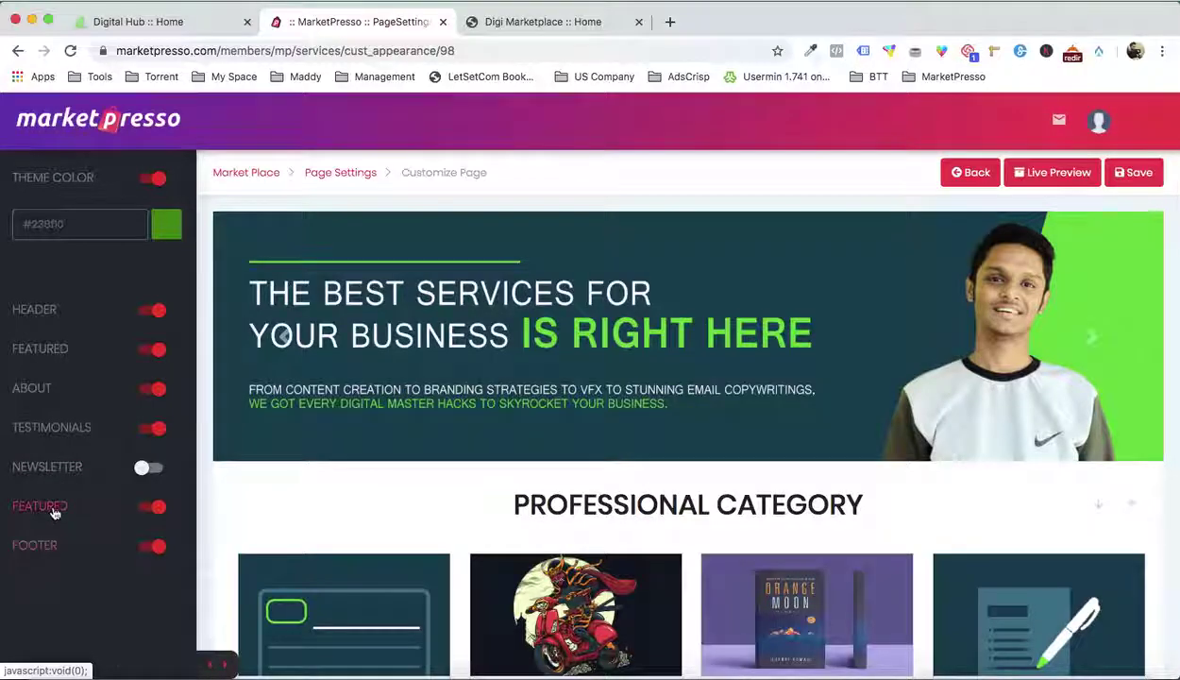
# Set the second featured block to Services instead of Categories and save
pyautogui.click(58, 506)
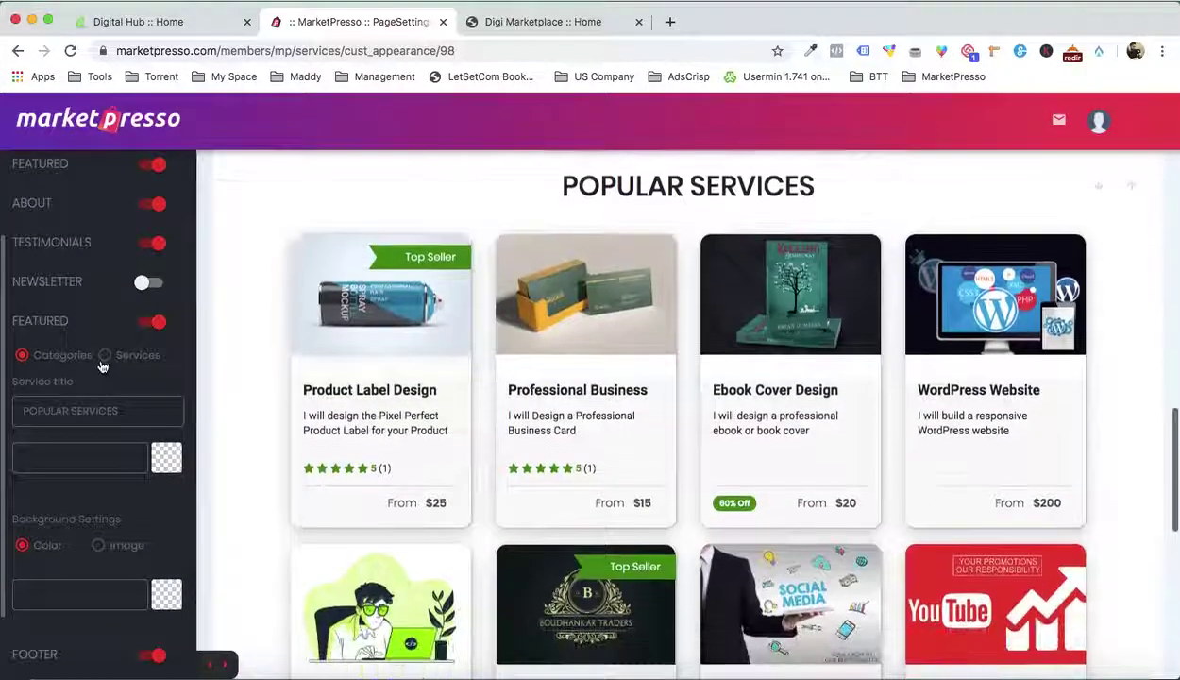
pyautogui.click(102, 355)
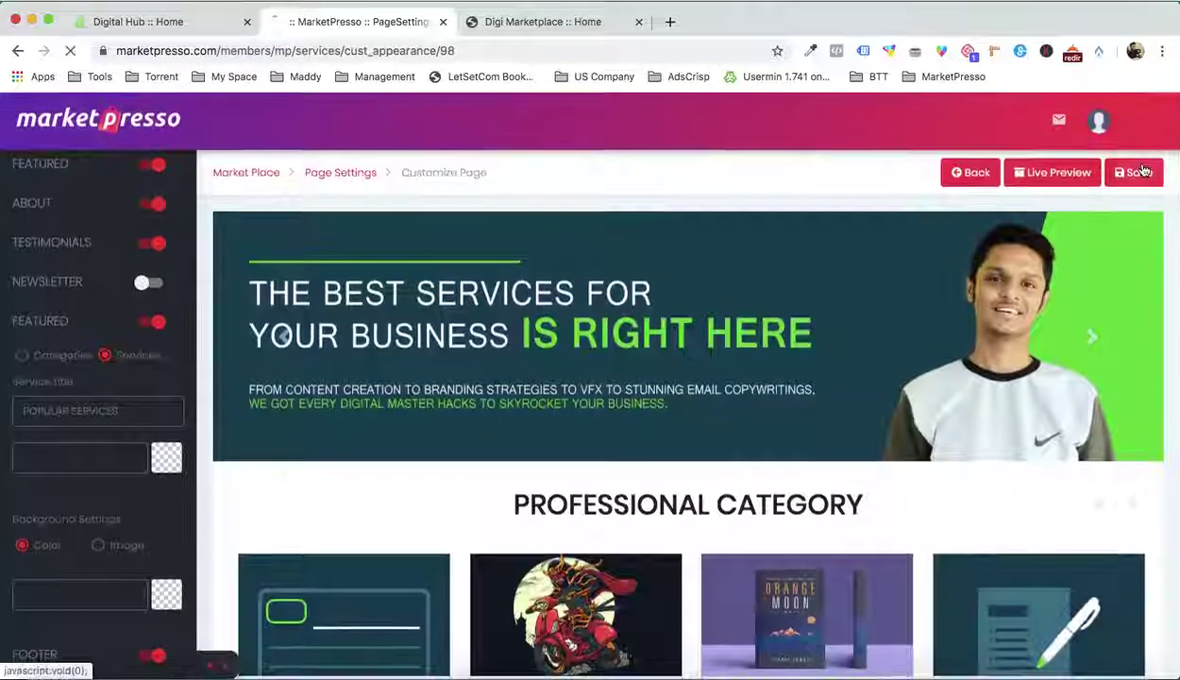
pyautogui.click(1133, 172)
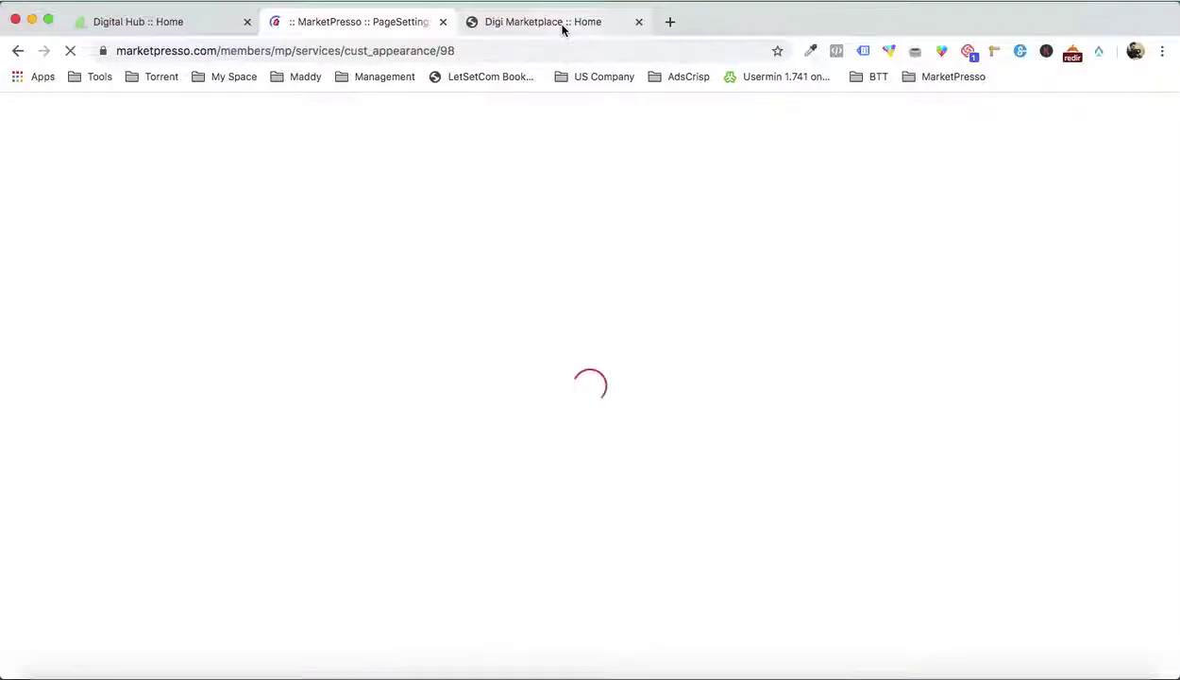
# Reload the storefront to show Ebook Cover Design under Popular Services, leaving currency on USD
pyautogui.click(566, 31)
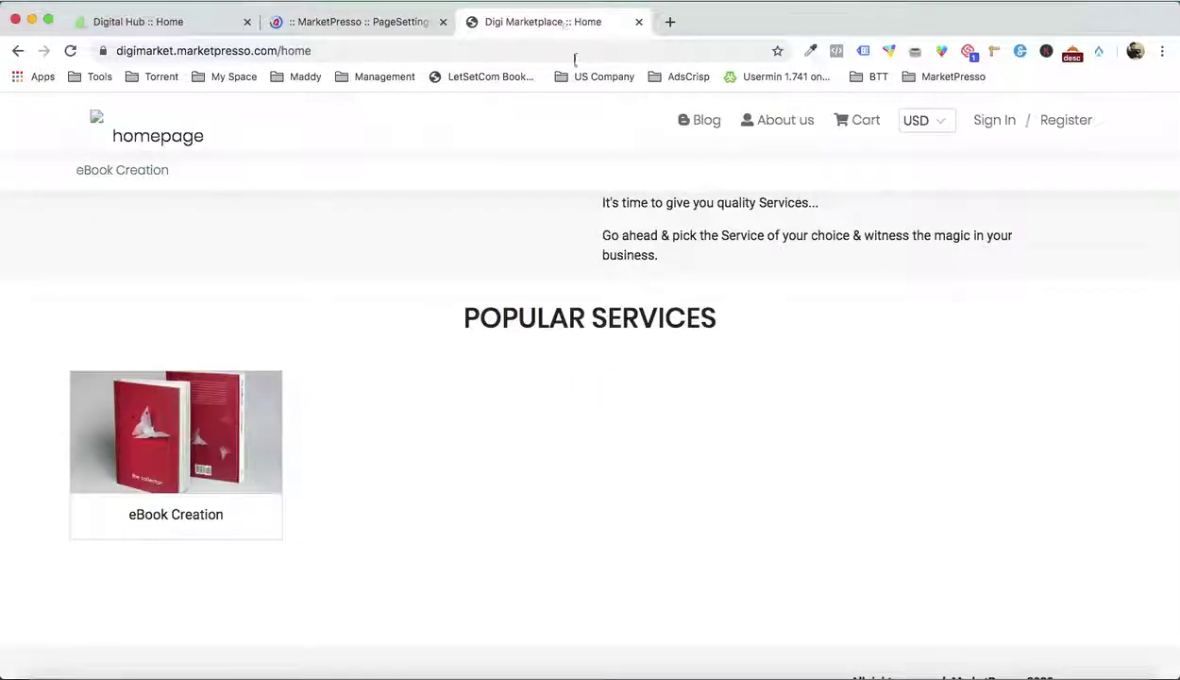
pyautogui.press('super+r')
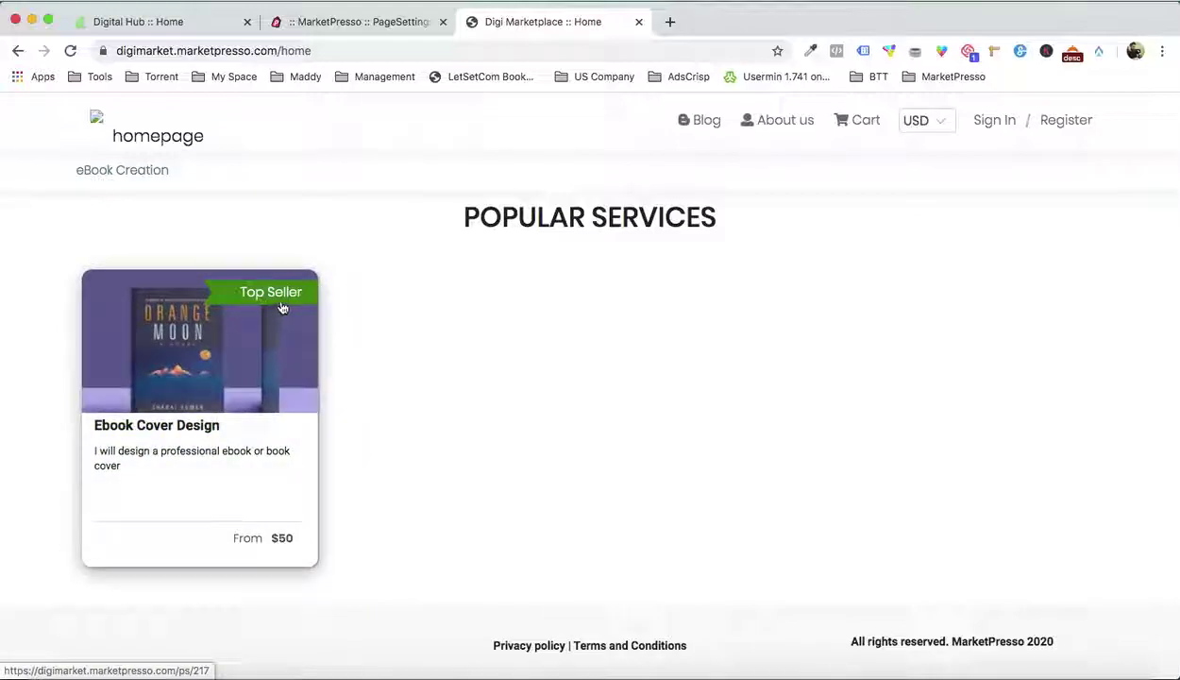
pyautogui.scroll(10, 408, 321)
pyautogui.scroll(4, 437, 469)
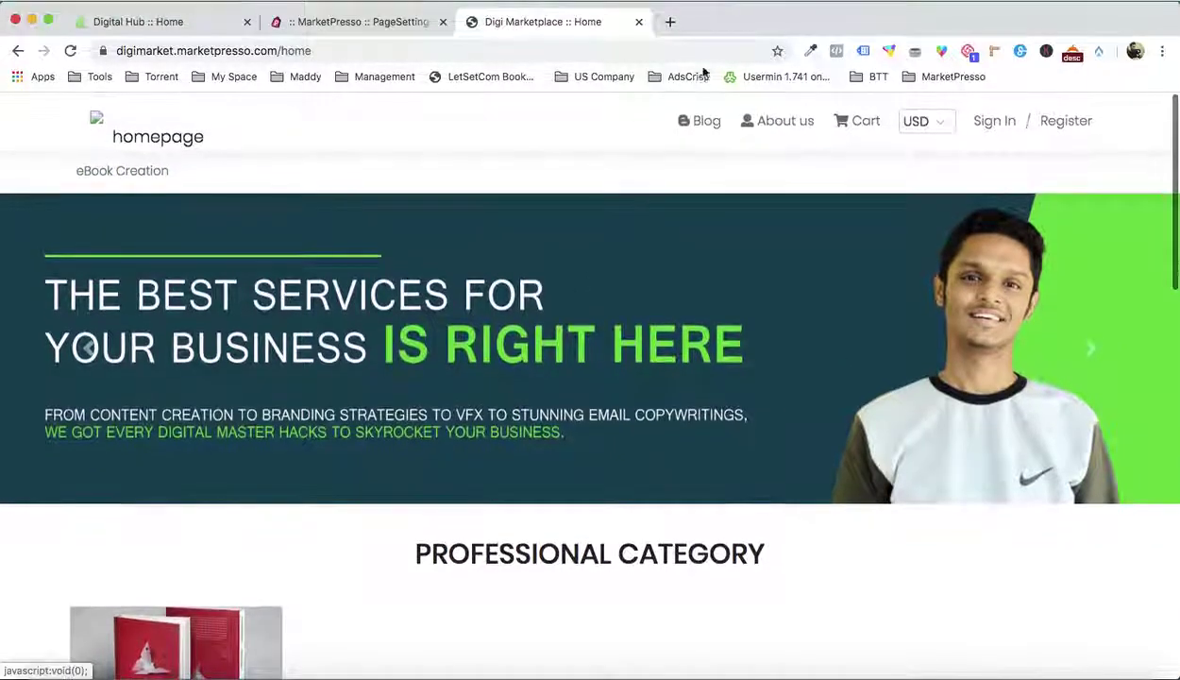
pyautogui.click(918, 123)
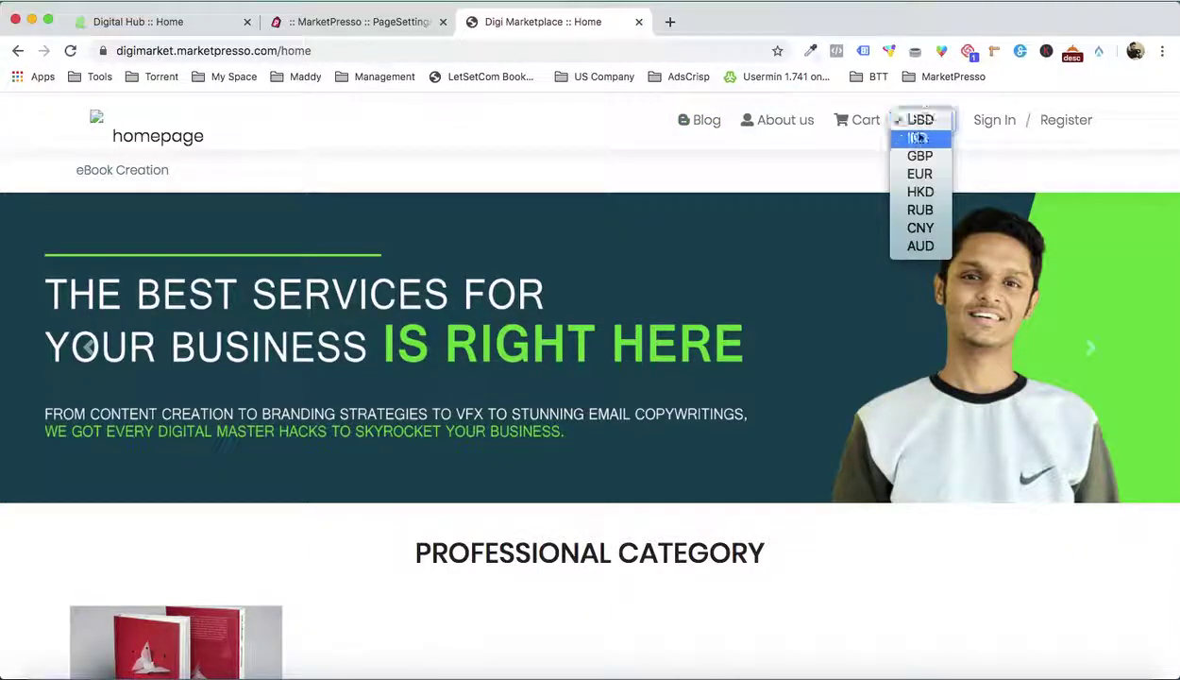
pyautogui.click(993, 123)
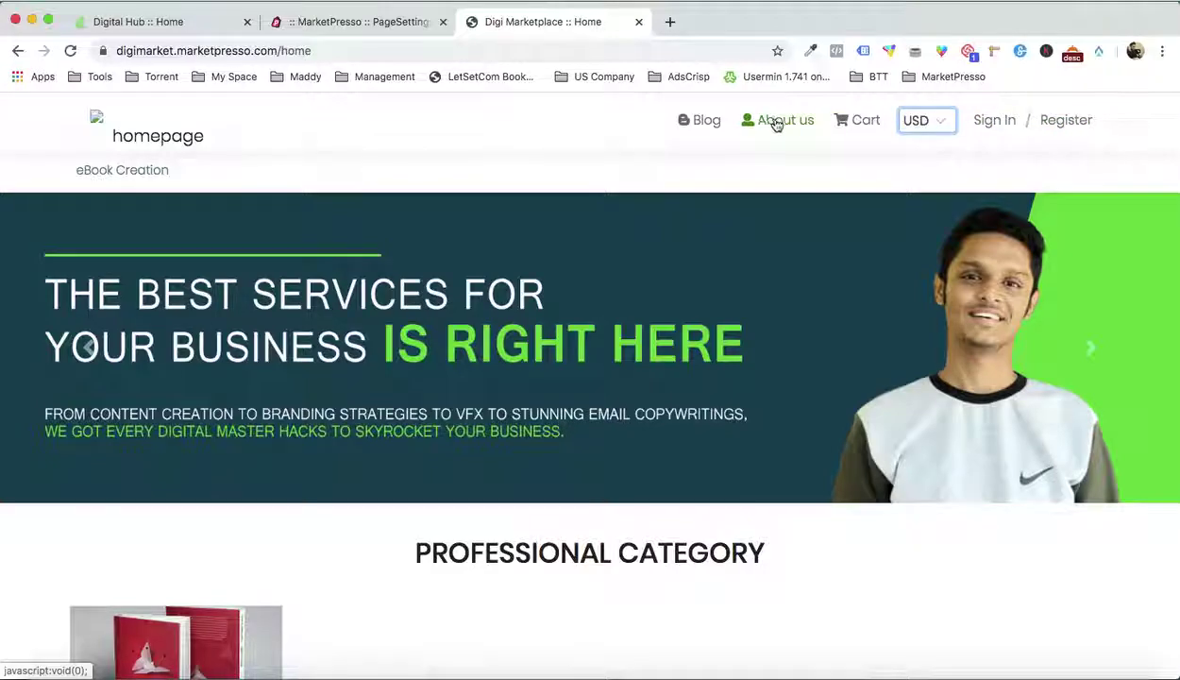
# Back in the editor, expand the About section settings
pyautogui.click(382, 21)
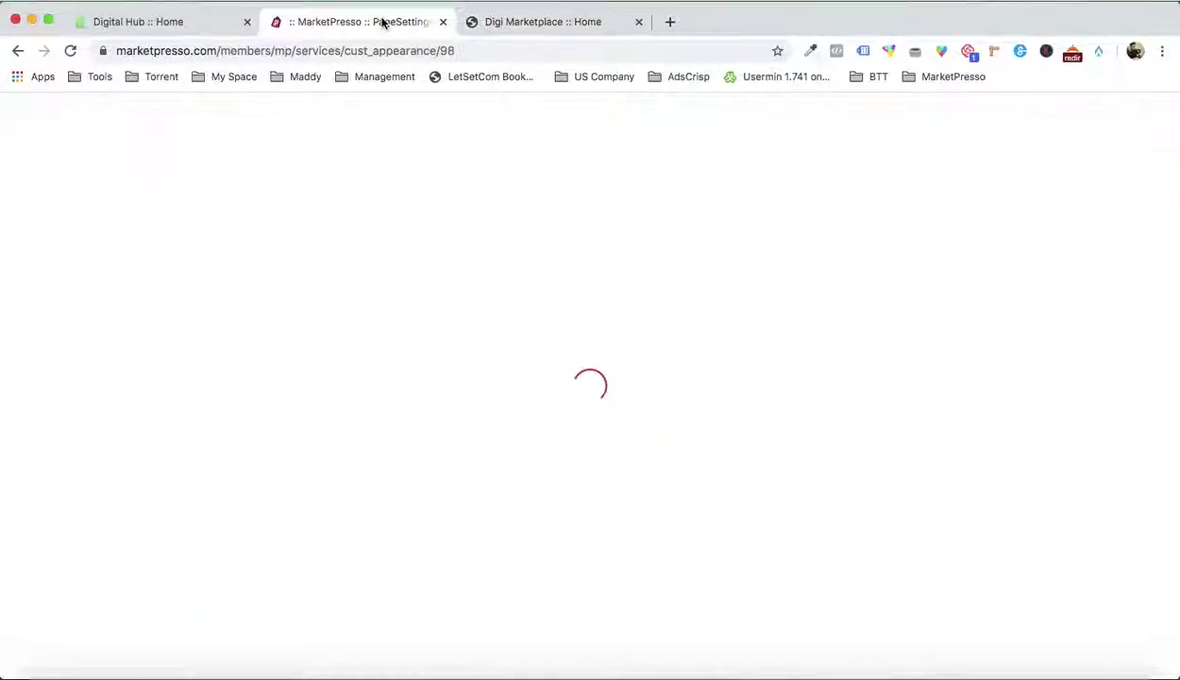
pyautogui.scroll(-5, 533, 368)
pyautogui.scroll(-4, 533, 368)
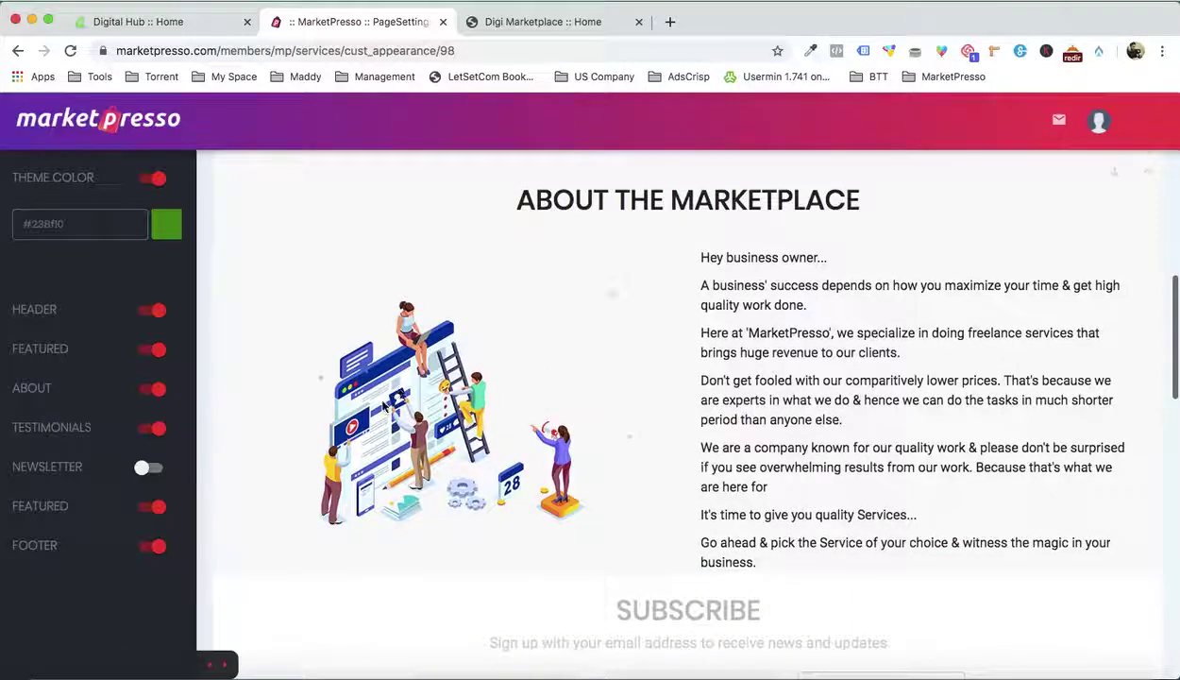
pyautogui.click(33, 401)
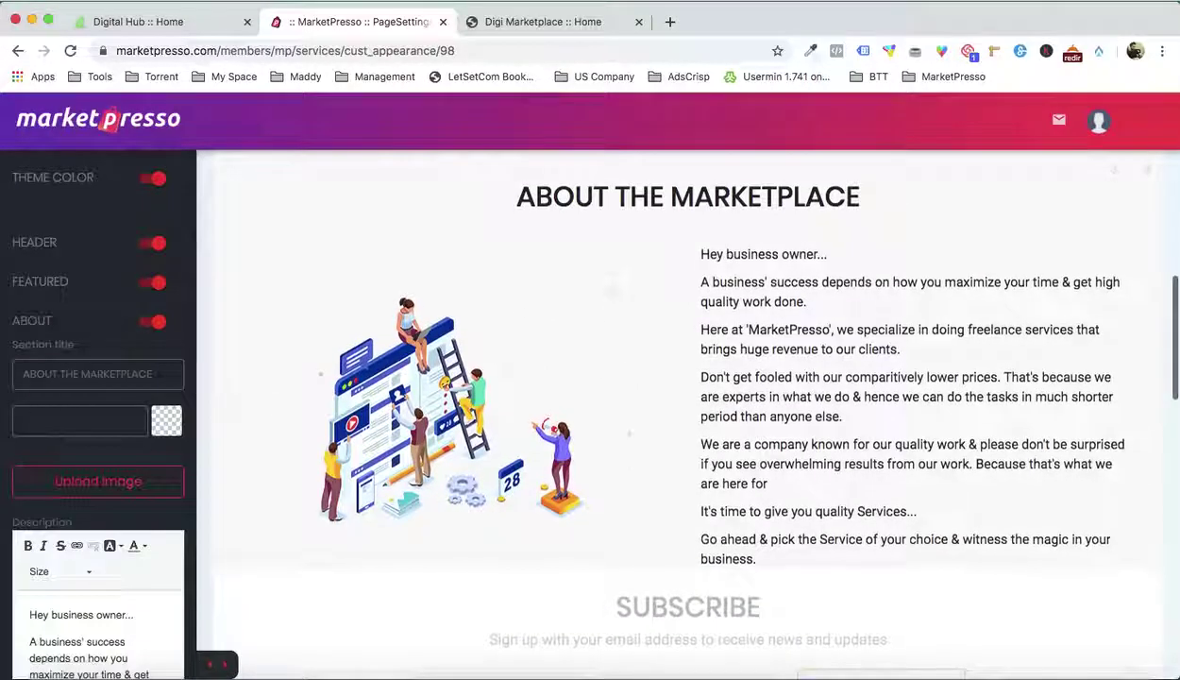
pyautogui.scroll(-3, 85, 382)
# Upload ABOUT US BRANDING.png from the Demo folder as the About image
pyautogui.click(106, 327)
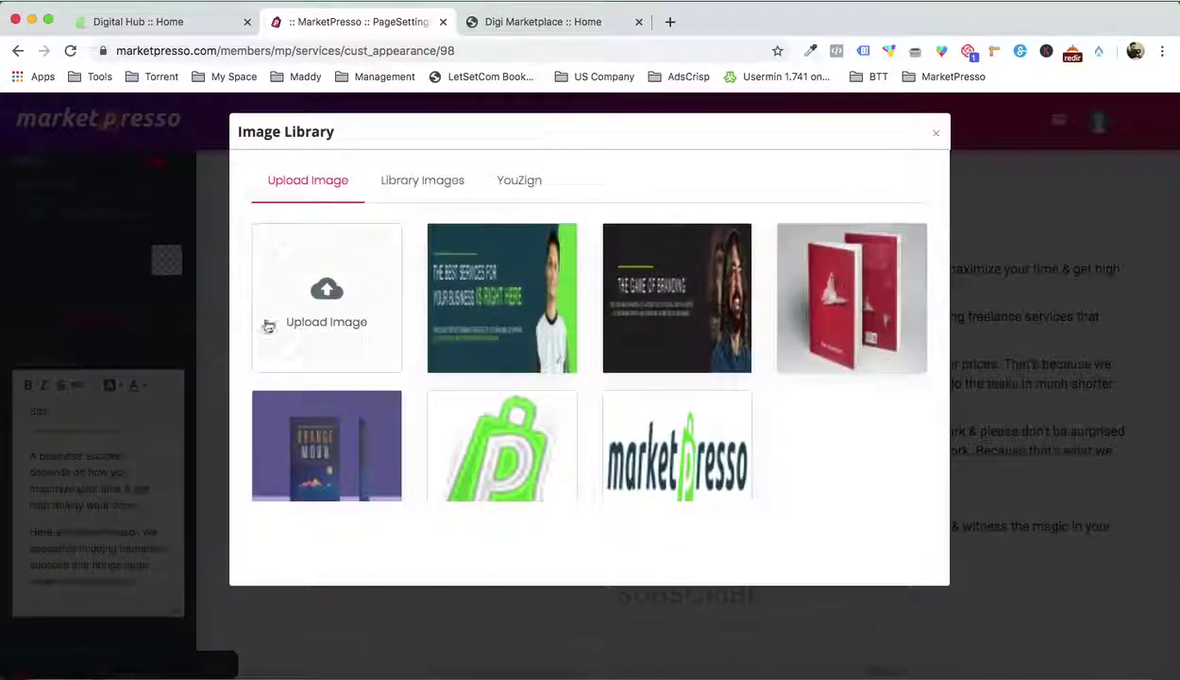
pyautogui.click(331, 310)
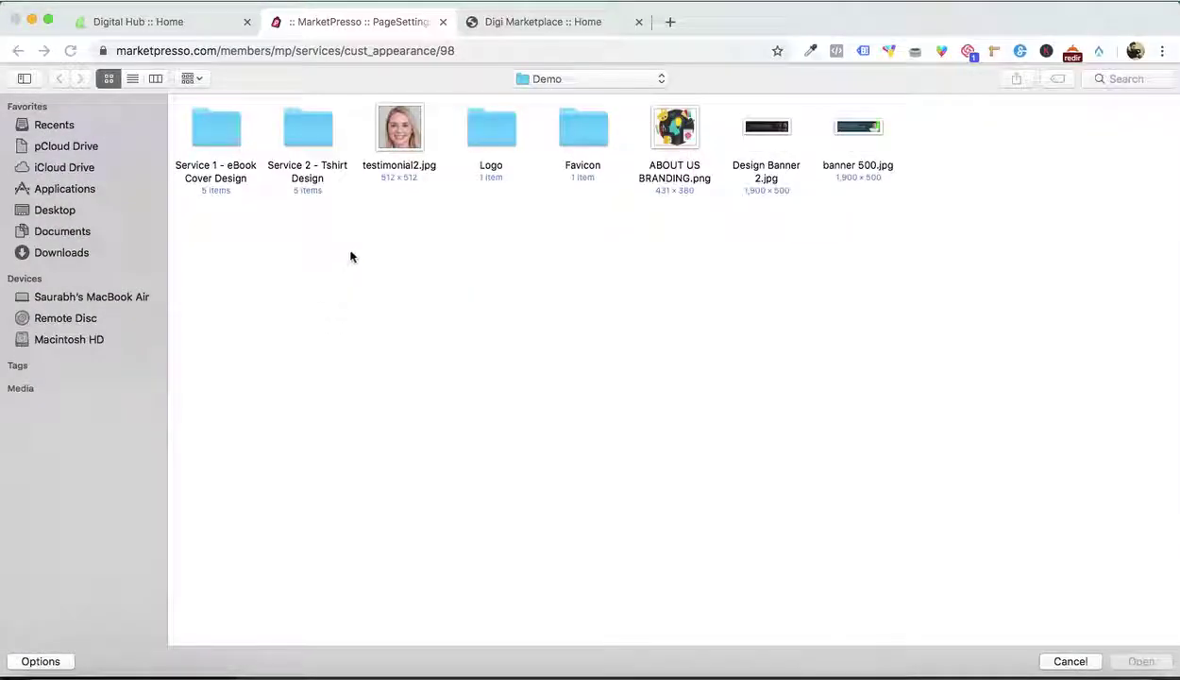
pyautogui.doubleClick(656, 142)
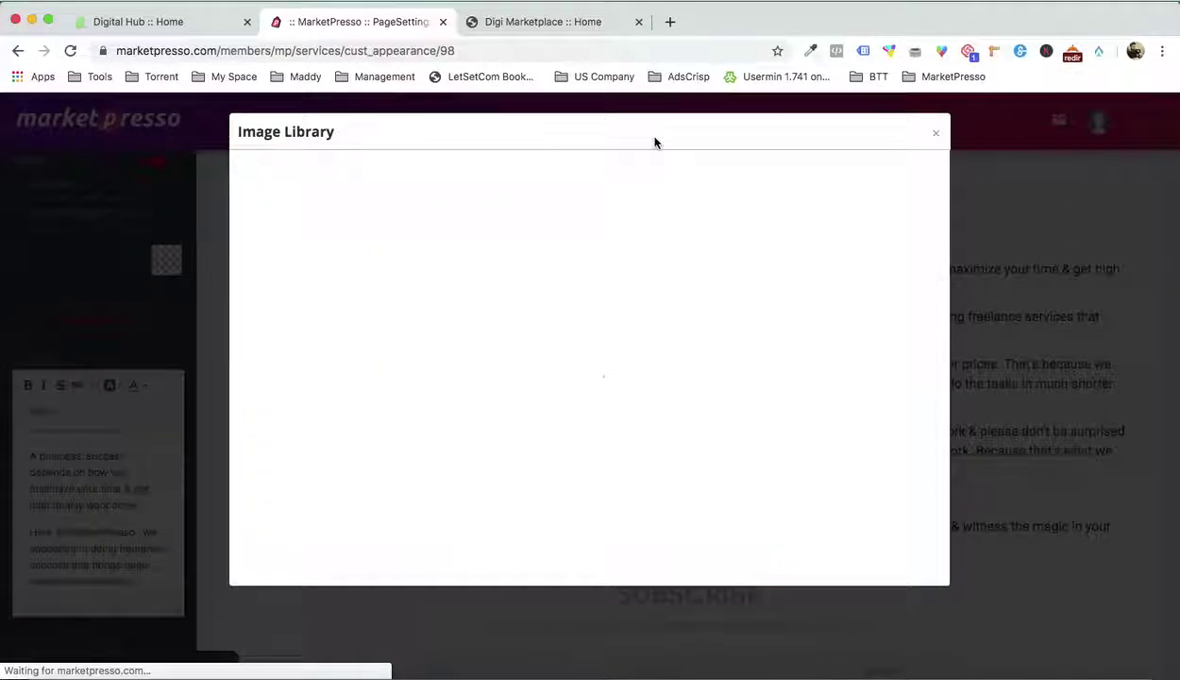
pyautogui.click(482, 297)
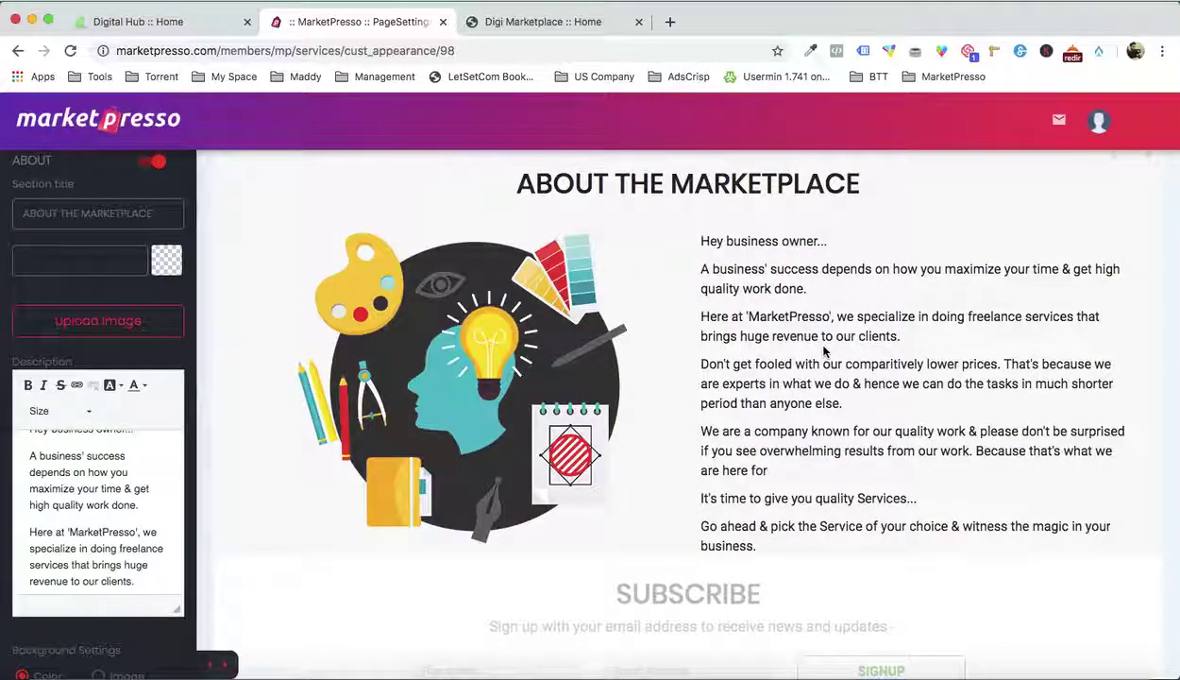
pyautogui.scroll(1, 137, 429)
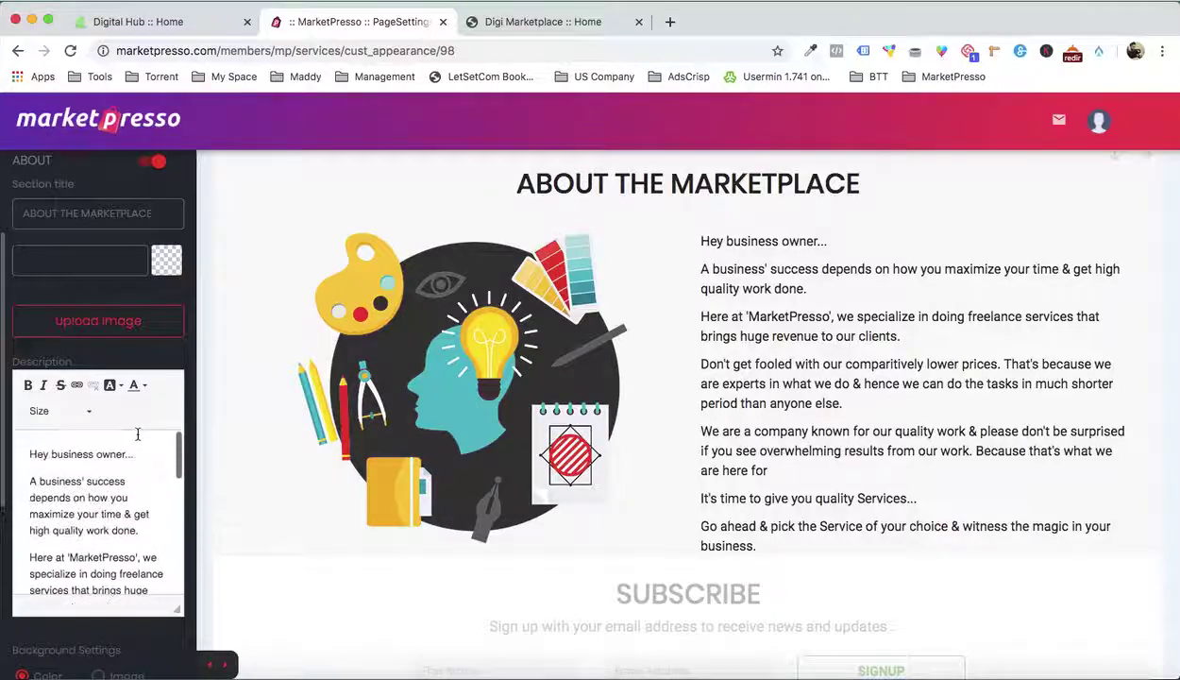
pyautogui.scroll(3, 896, 265)
pyautogui.scroll(10, 896, 264)
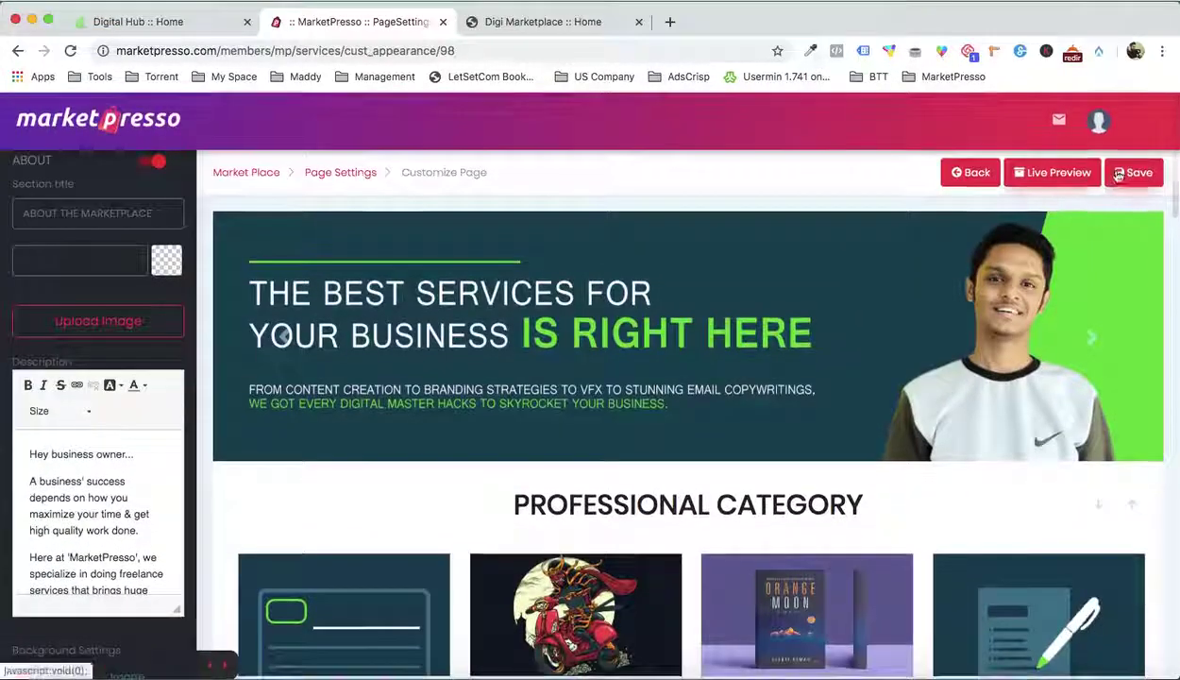
# Save the homepage, then open the Ebook Cover Design card on the live storefront
pyautogui.click(1119, 175)
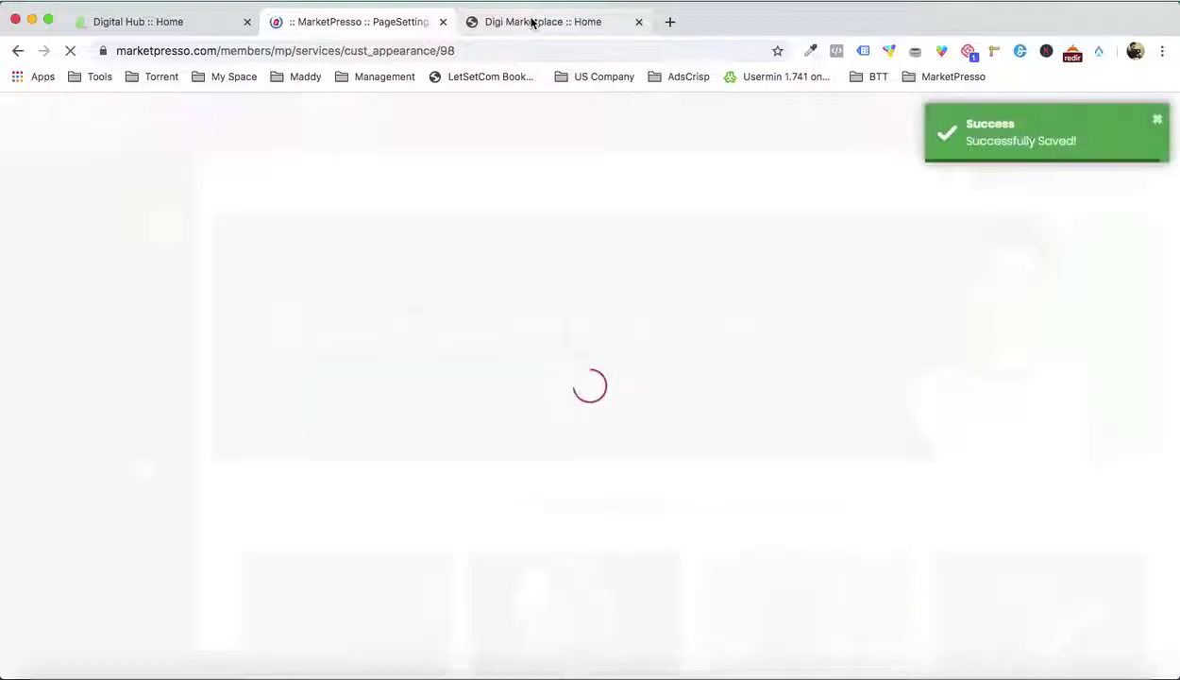
pyautogui.click(531, 23)
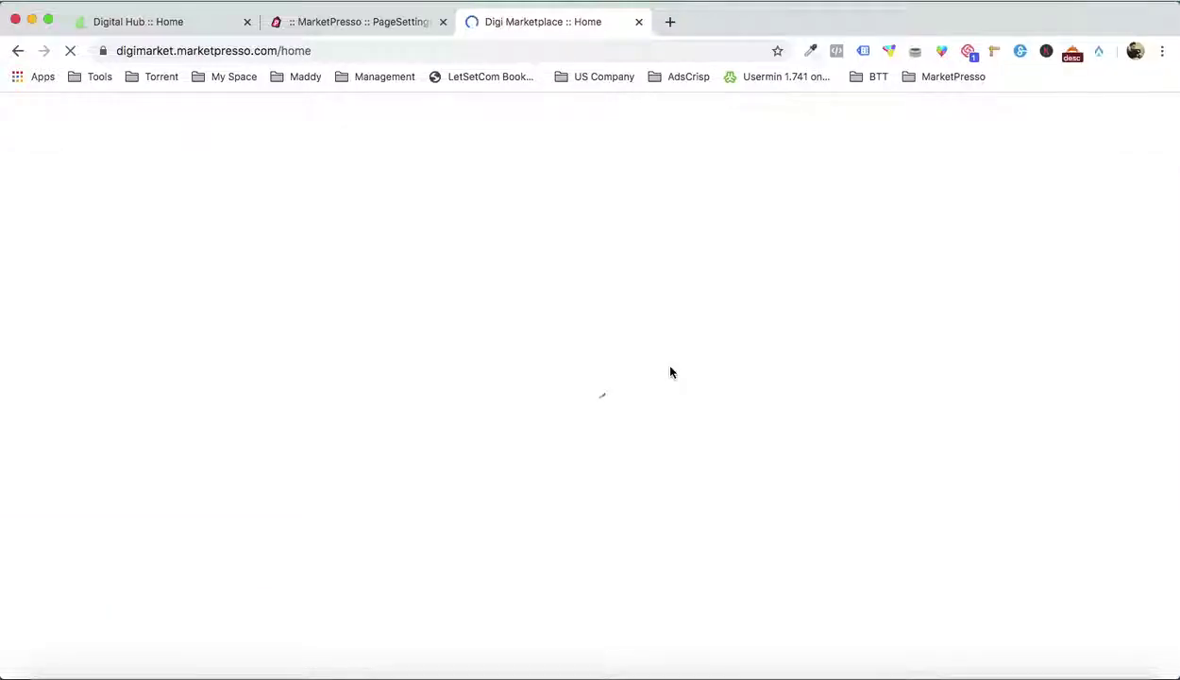
pyautogui.scroll(-6, 653, 356)
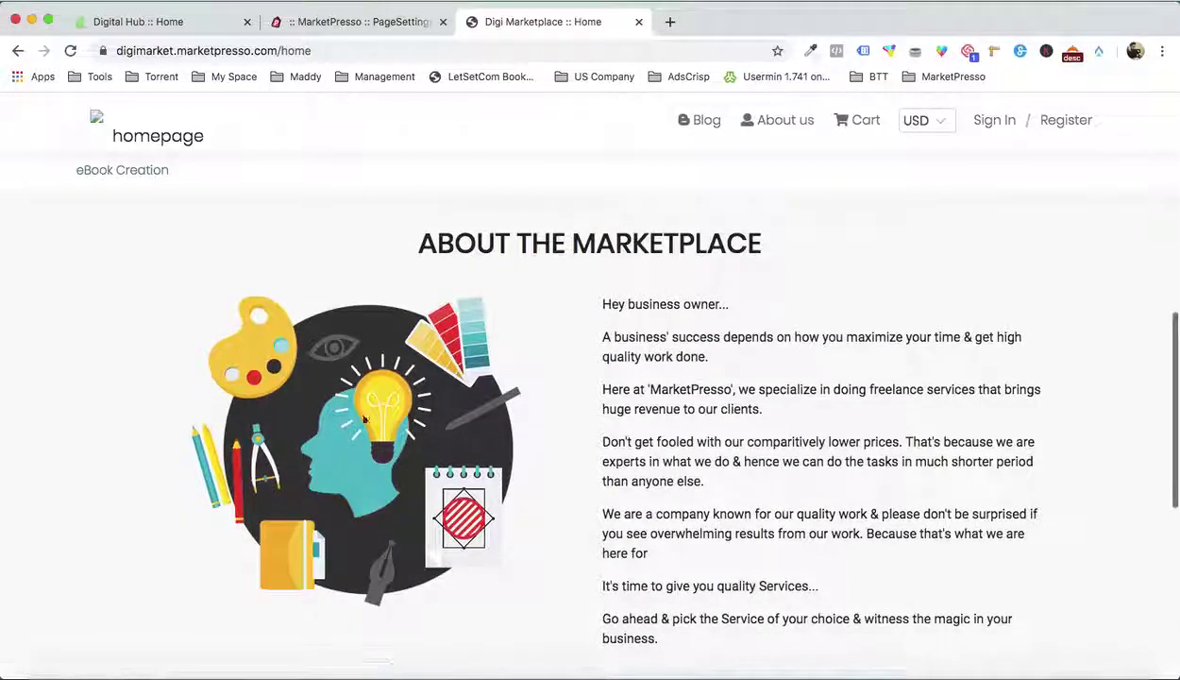
pyautogui.scroll(-3, 369, 416)
pyautogui.scroll(-3, 363, 416)
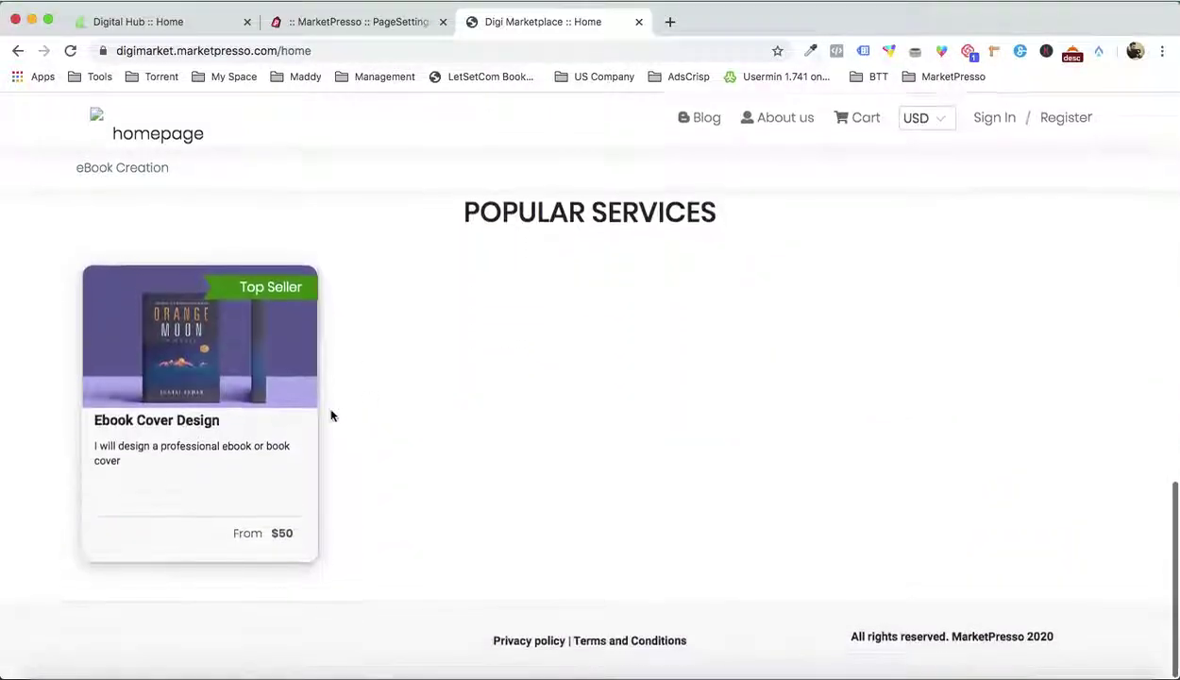
pyautogui.click(165, 426)
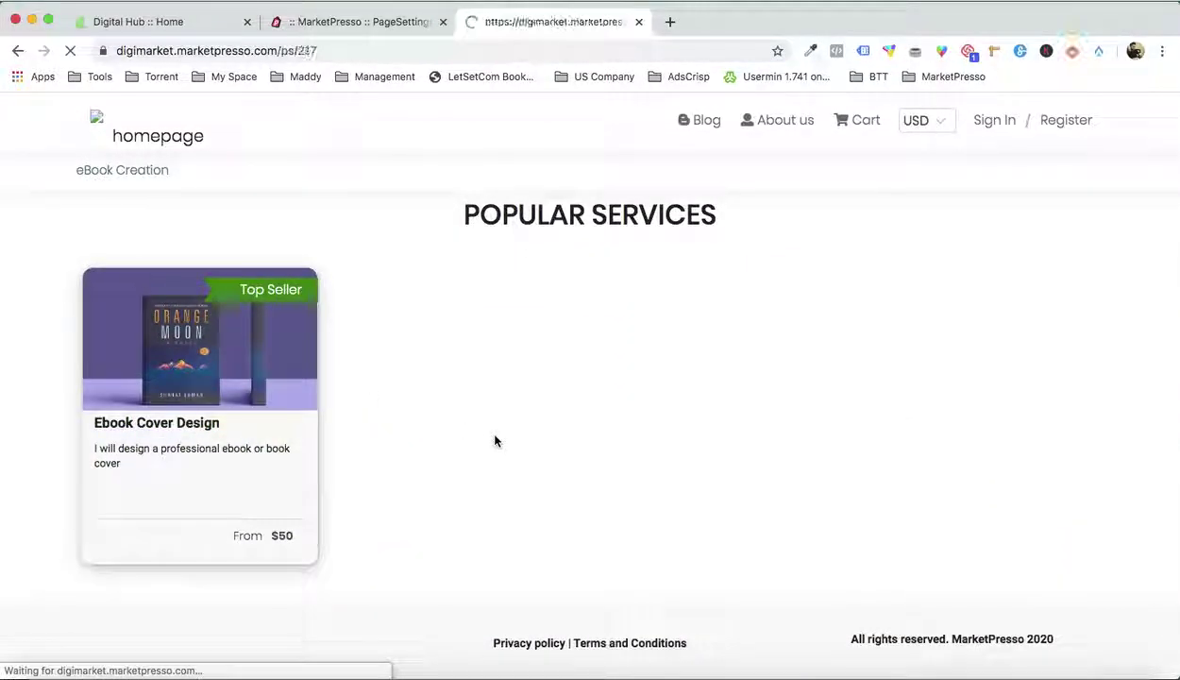
pyautogui.scroll(-5, 635, 345)
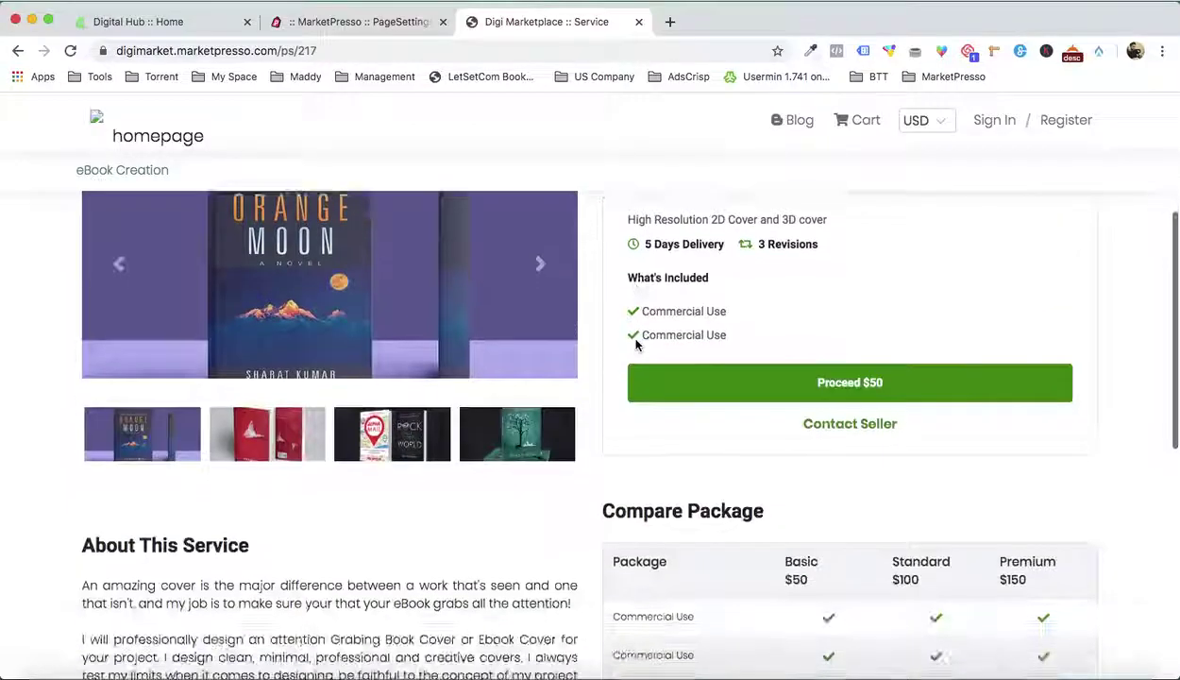
pyautogui.scroll(3, 634, 344)
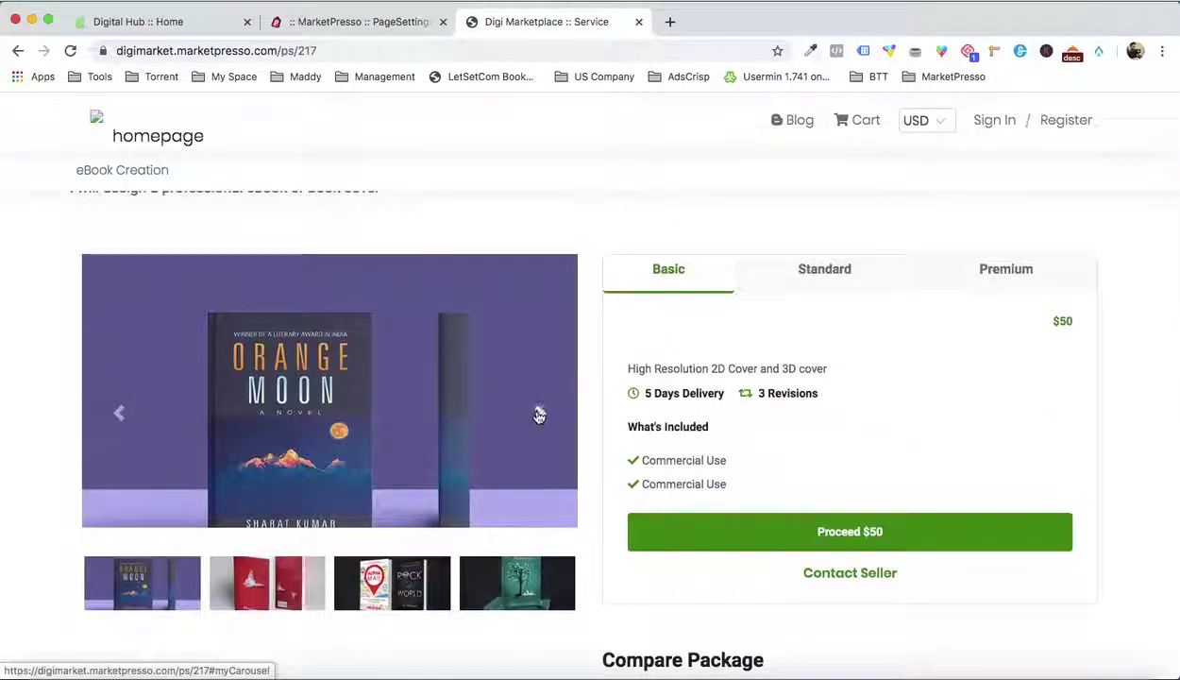
pyautogui.click(534, 412)
pyautogui.click(536, 414)
pyautogui.click(538, 415)
pyautogui.scroll(1, 538, 416)
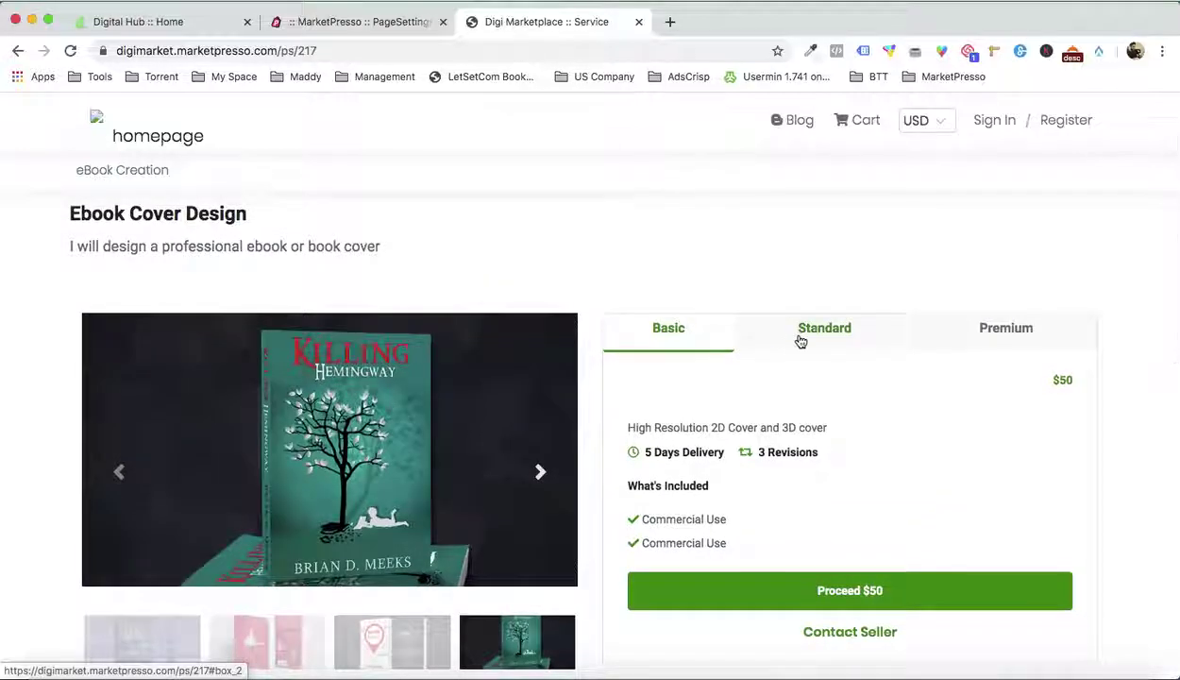
pyautogui.click(804, 332)
pyautogui.click(1002, 332)
pyautogui.click(714, 327)
pyautogui.scroll(-5, 715, 328)
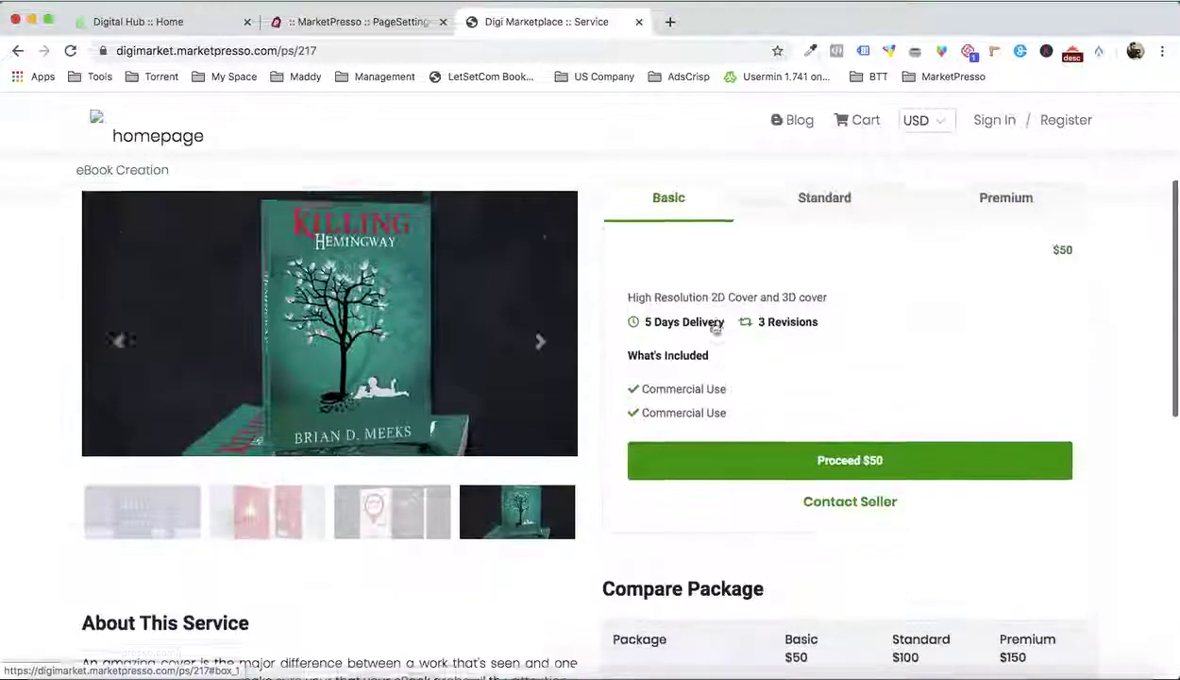
pyautogui.scroll(-1, 340, 312)
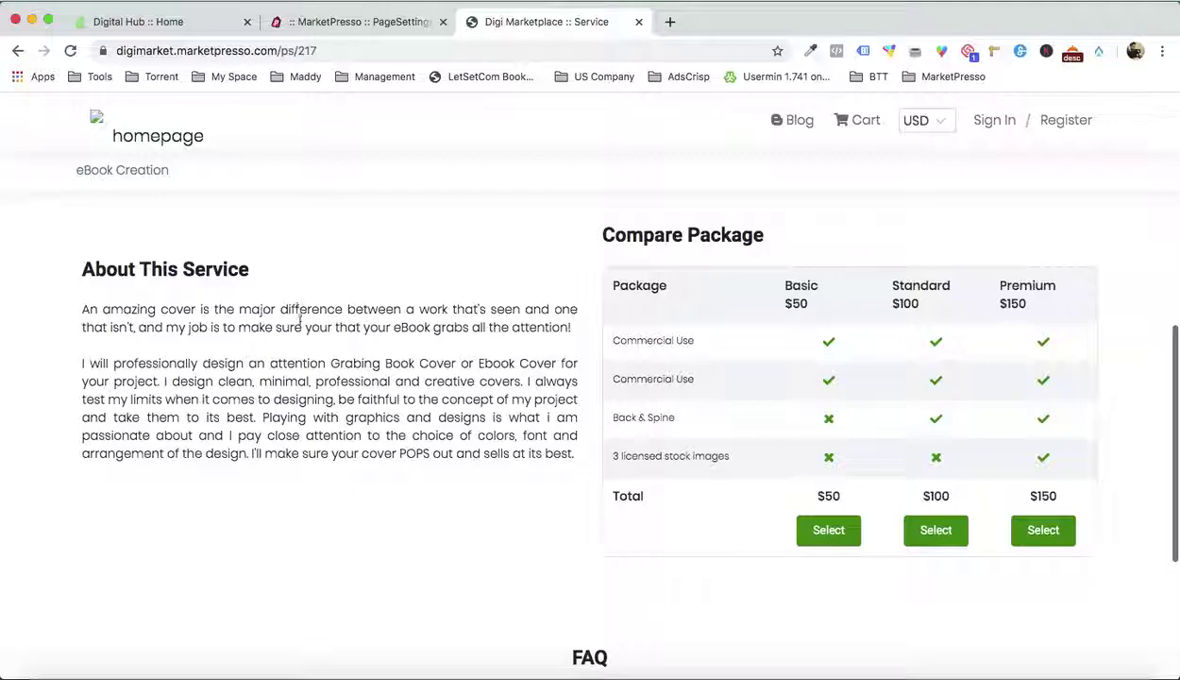
pyautogui.scroll(-4, 795, 361)
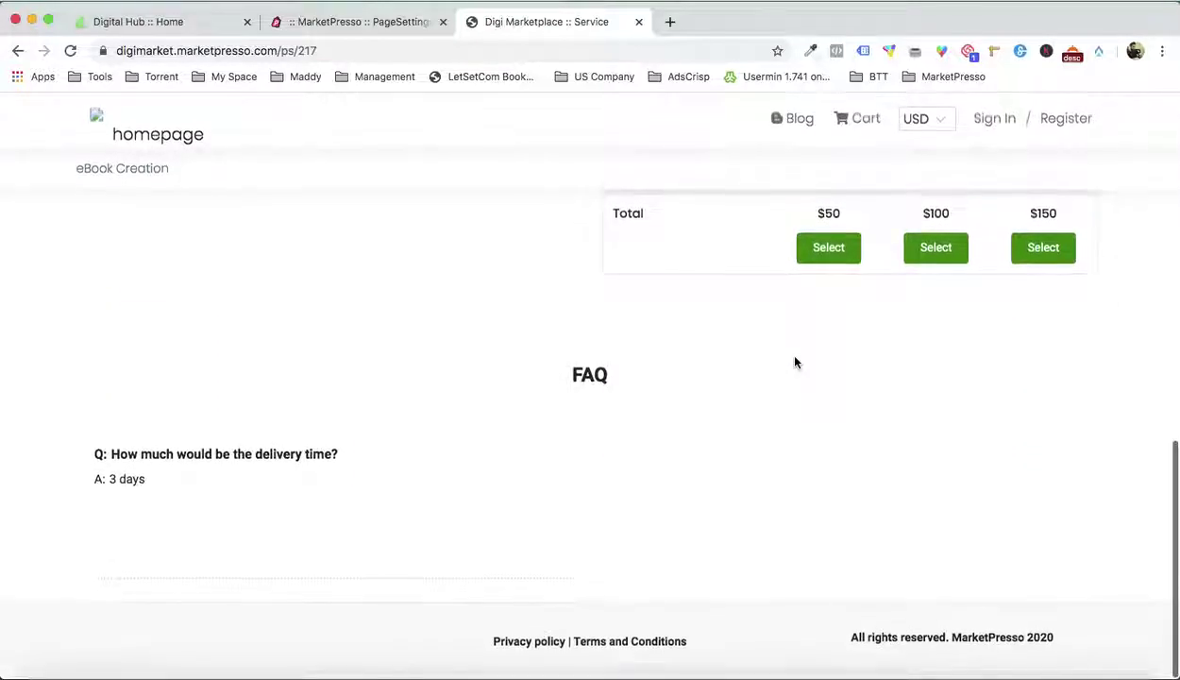
pyautogui.scroll(8, 751, 474)
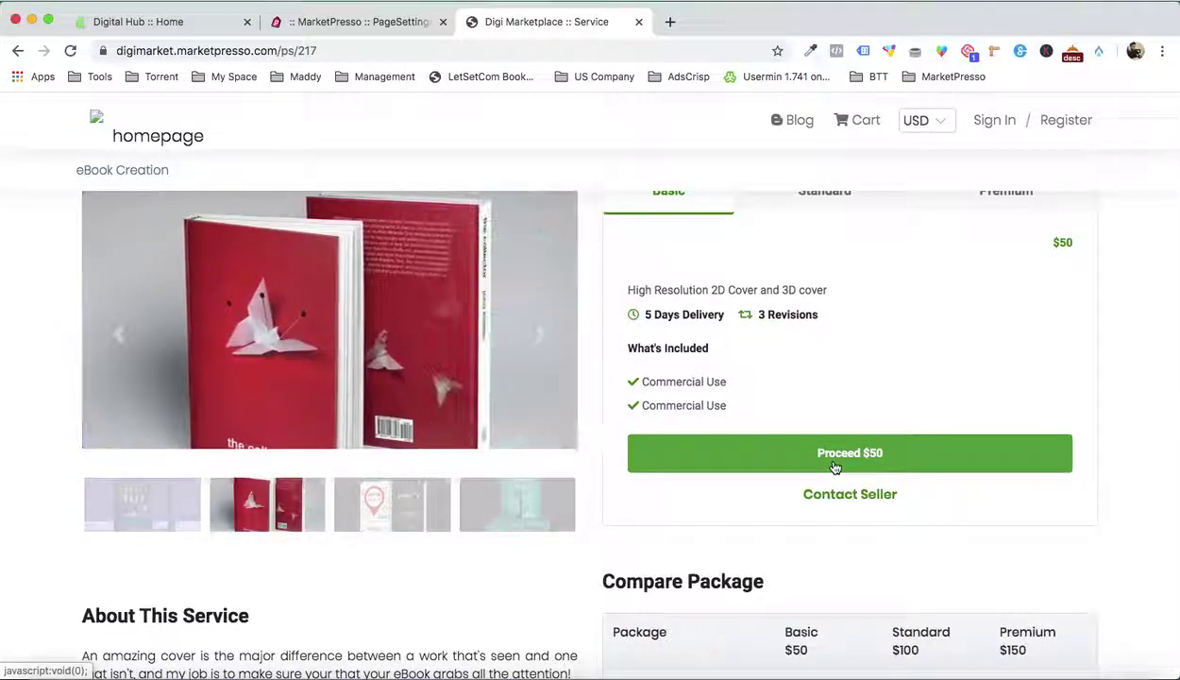
# Add the $50 Basic package to the cart, order it, then return to the MarketPresso editor
pyautogui.click(835, 464)
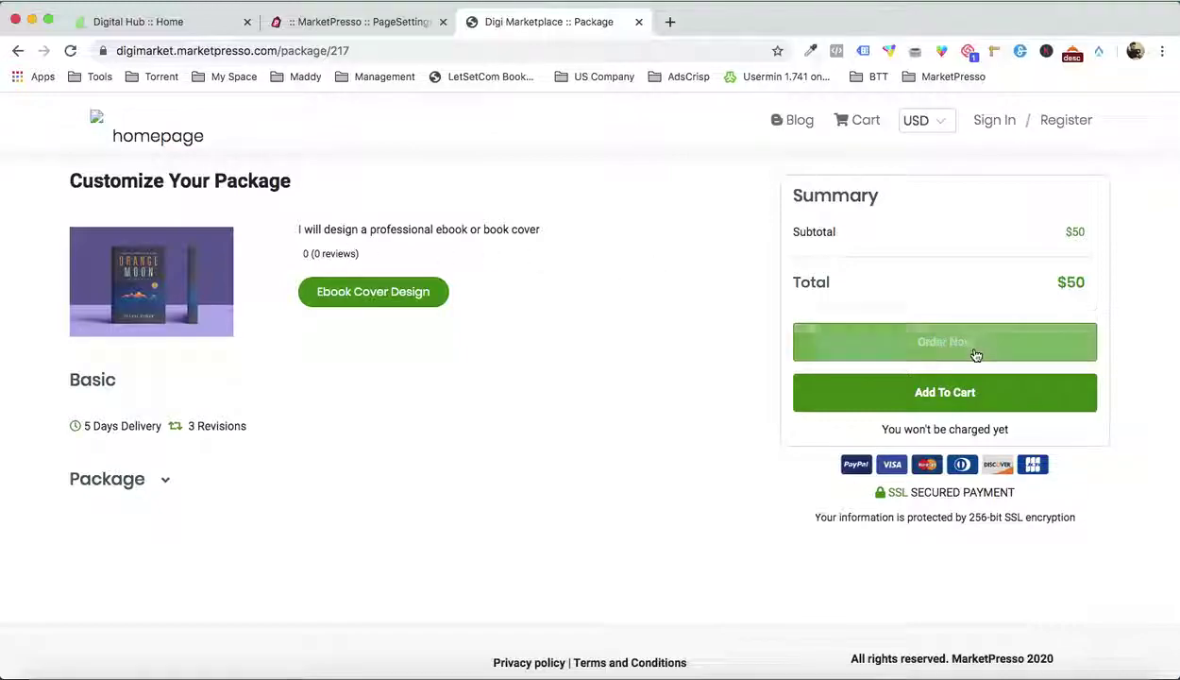
pyautogui.click(932, 393)
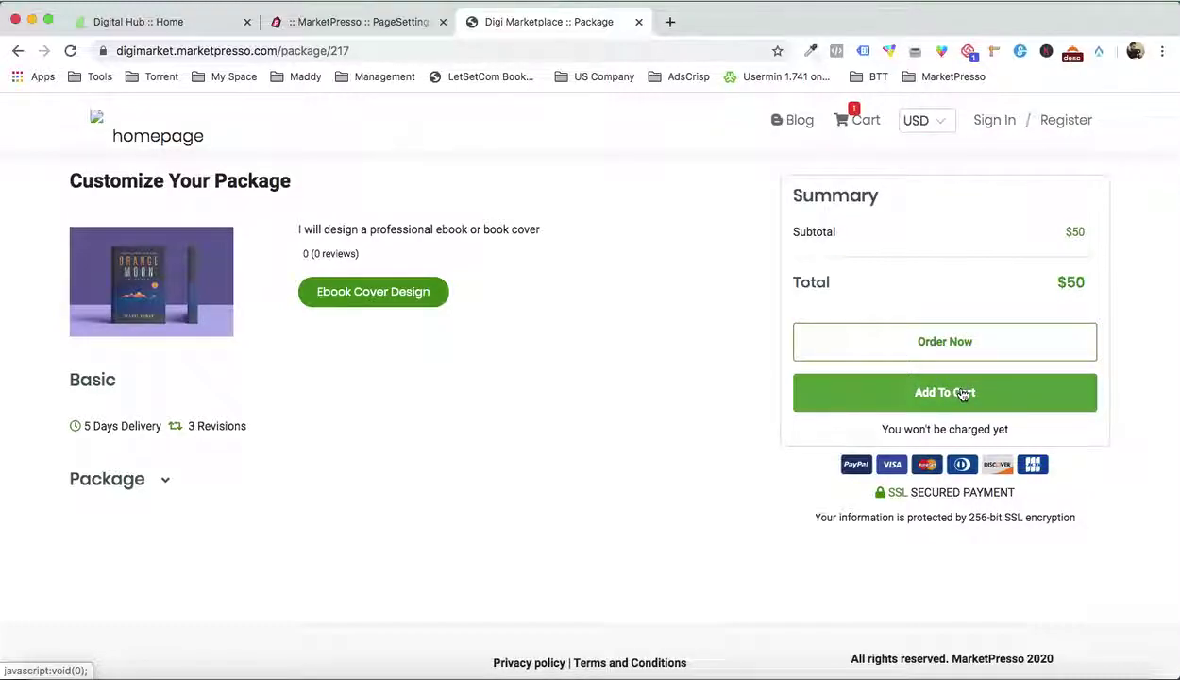
pyautogui.click(939, 345)
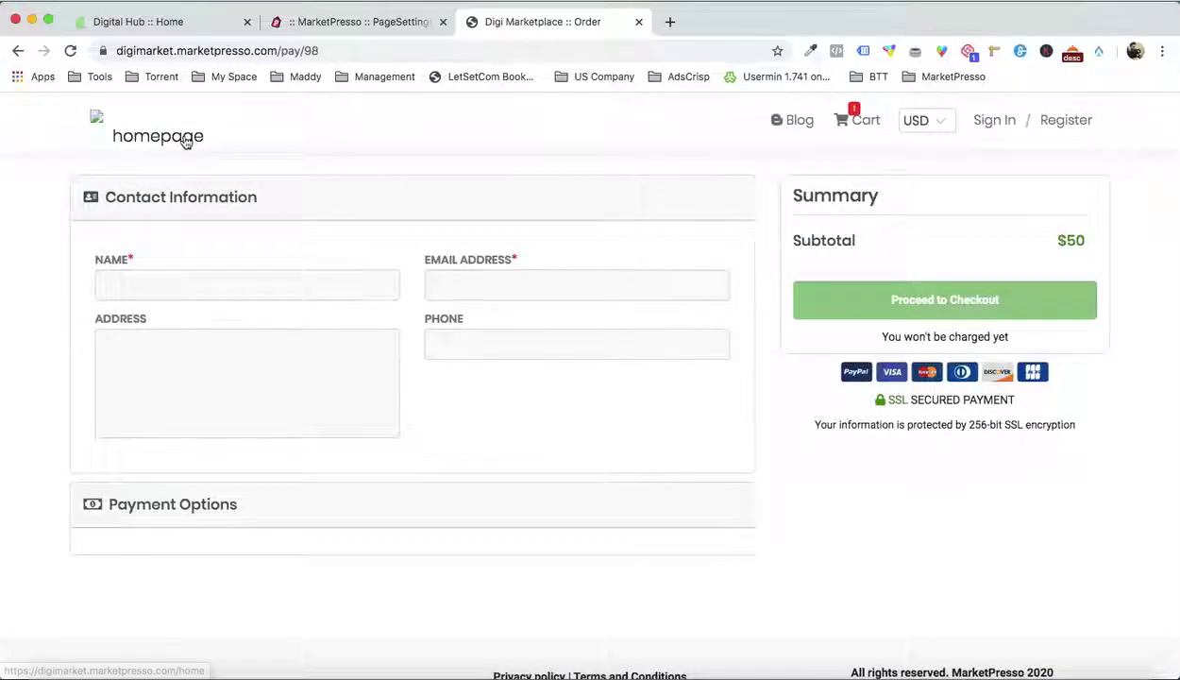
pyautogui.click(394, 22)
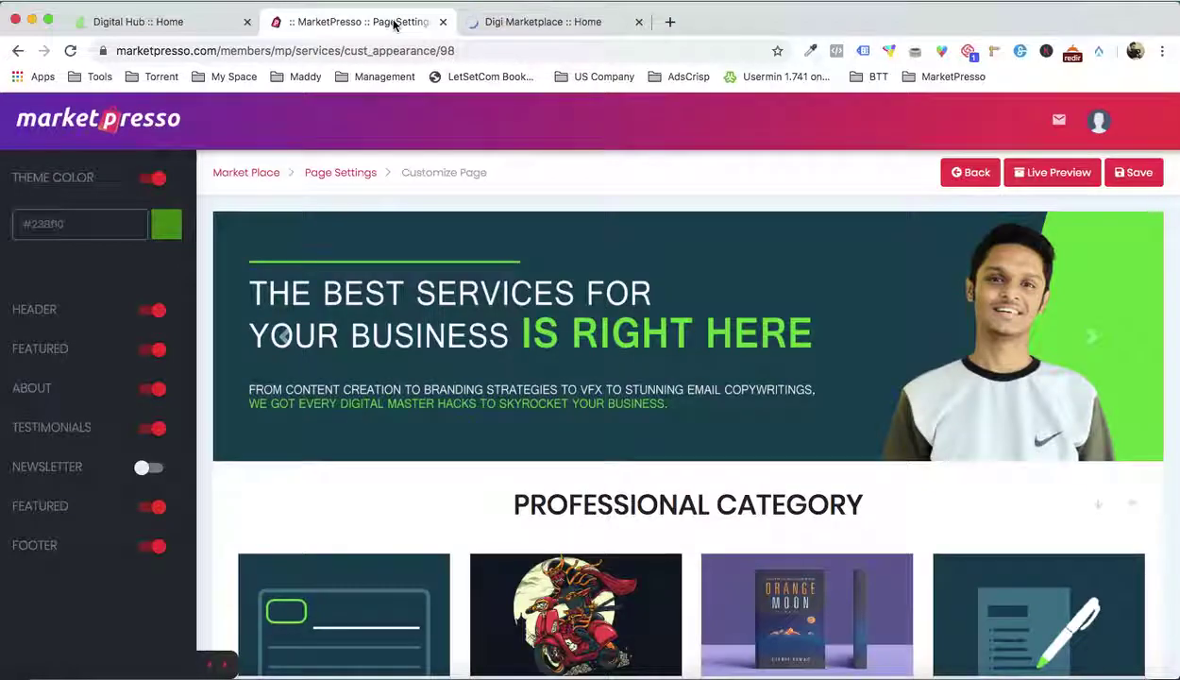
pyautogui.scroll(-10, 548, 354)
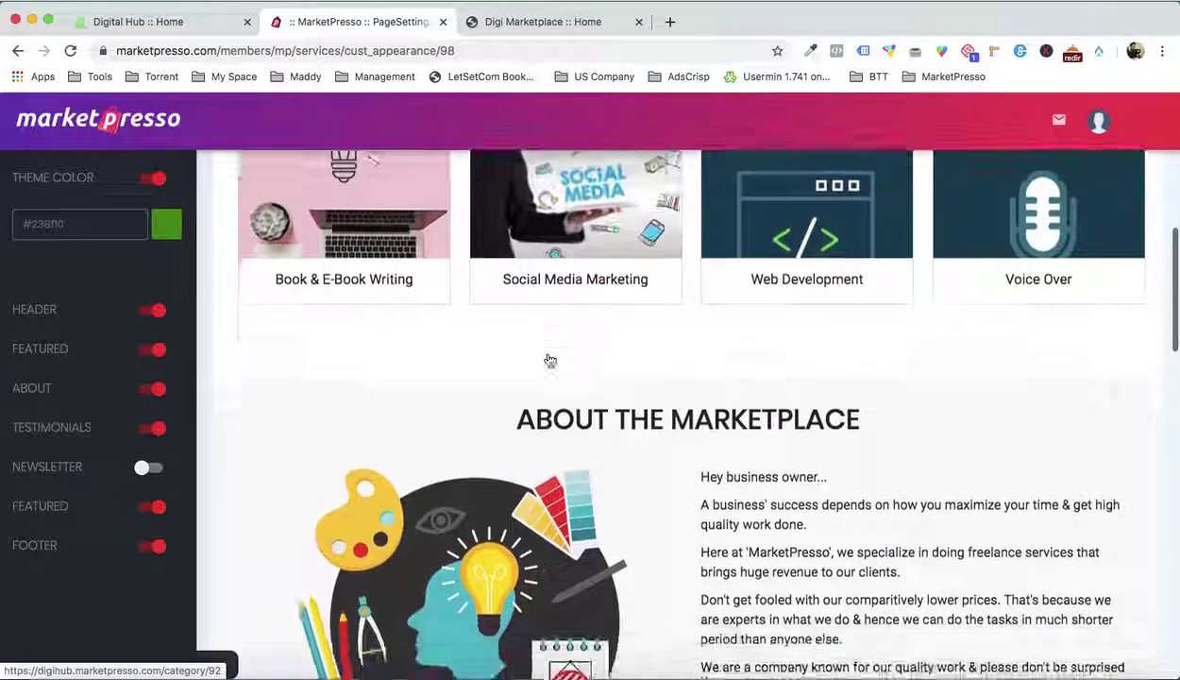